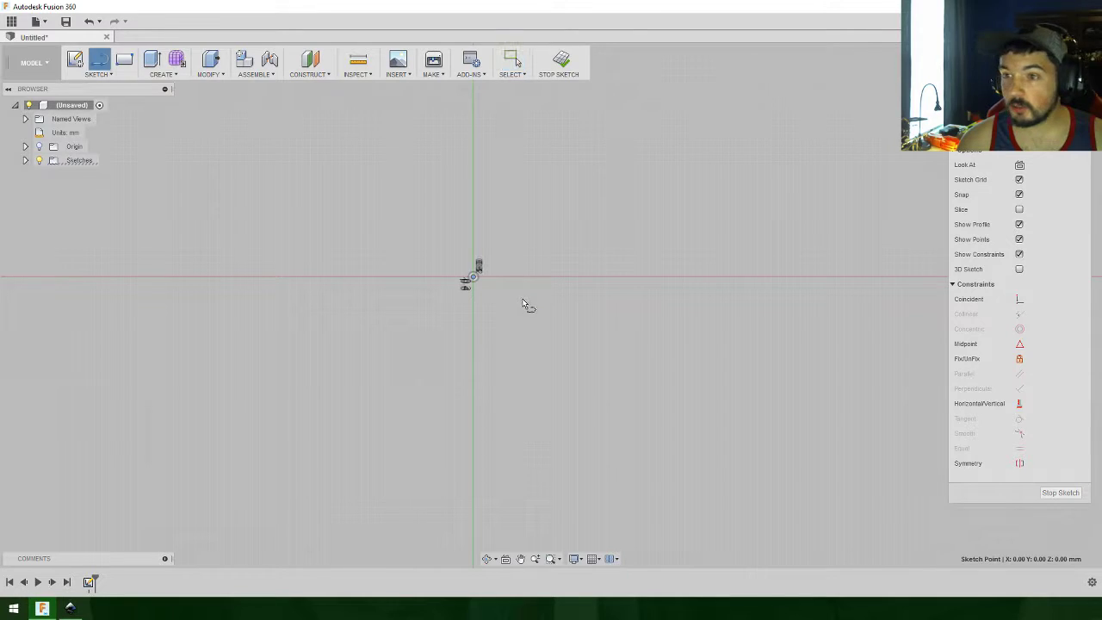
Step: Draw a 110 mm horizontal line and a 42 mm vertical line, both starting from the sketch origin
click(472, 277)
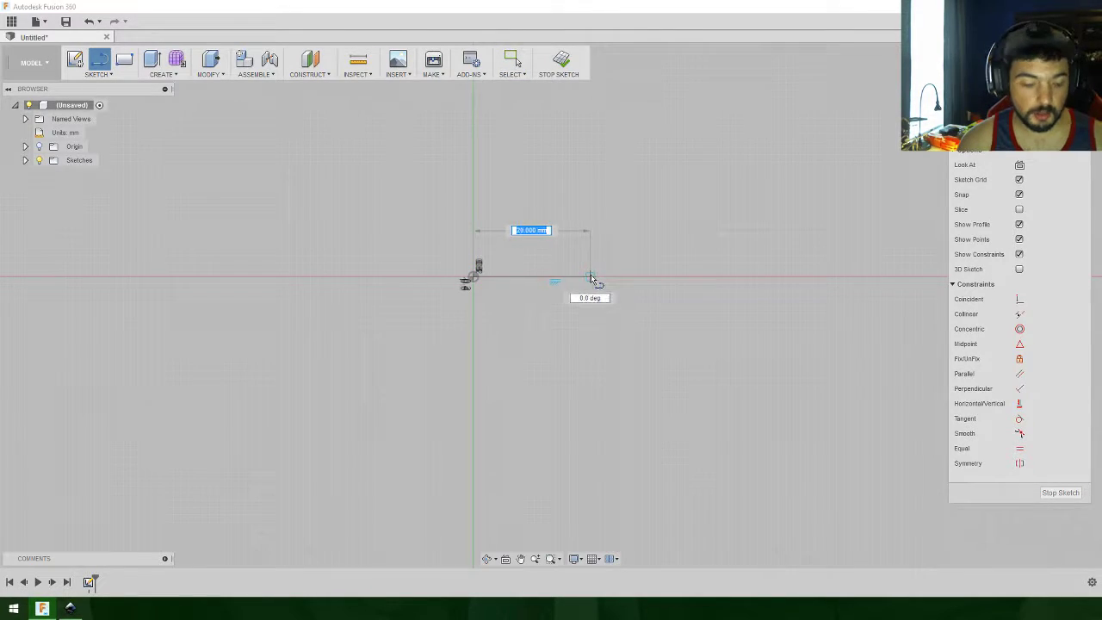
text(110)
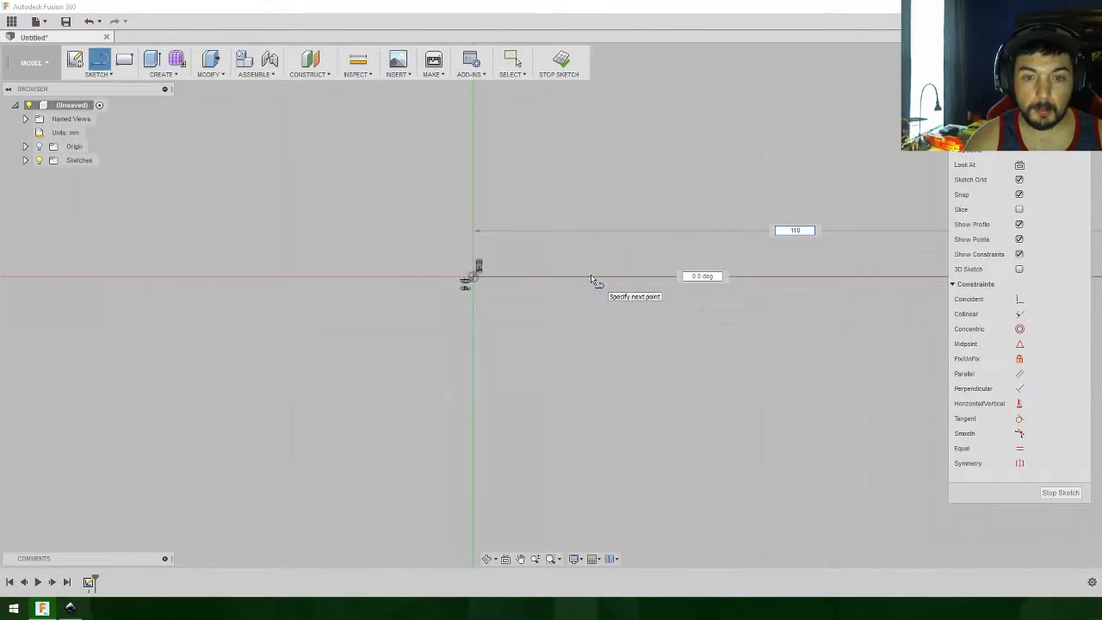
key(Return)
click(472, 277)
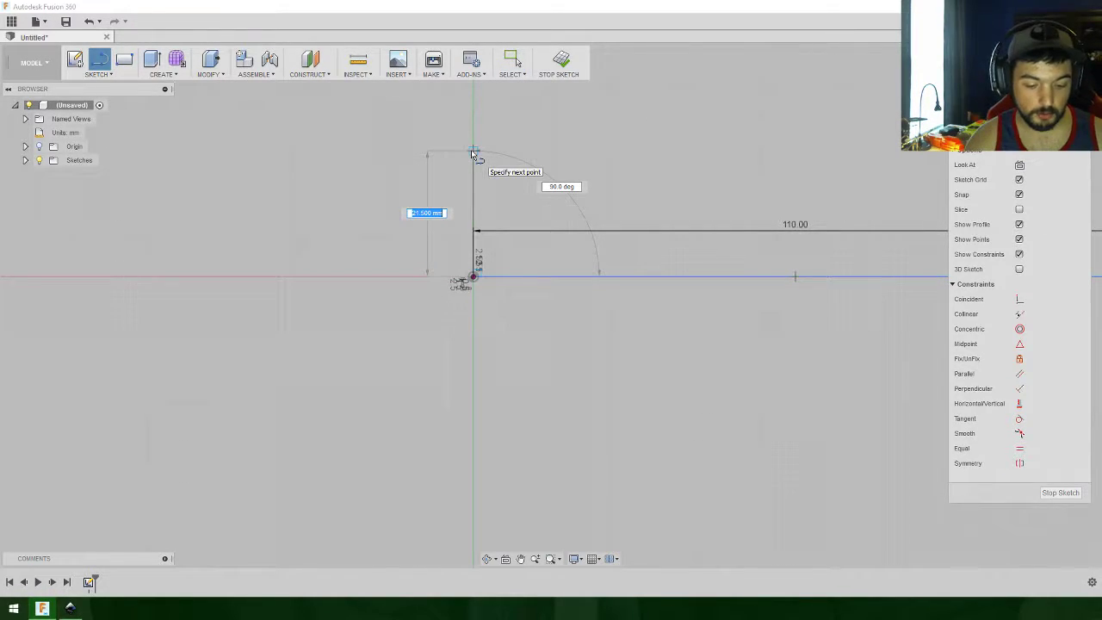
text(42)
key(Return)
key(Escape)
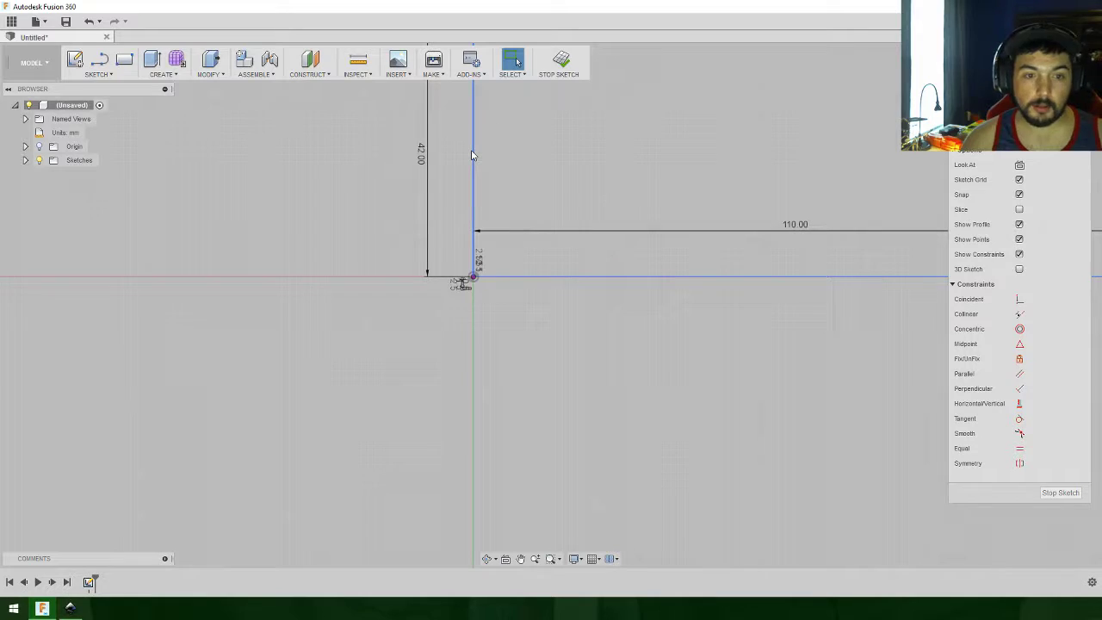
middle_drag(726, 194, 402, 357)
scroll(401, 356, down, 3)
scroll(440, 327, up, 2)
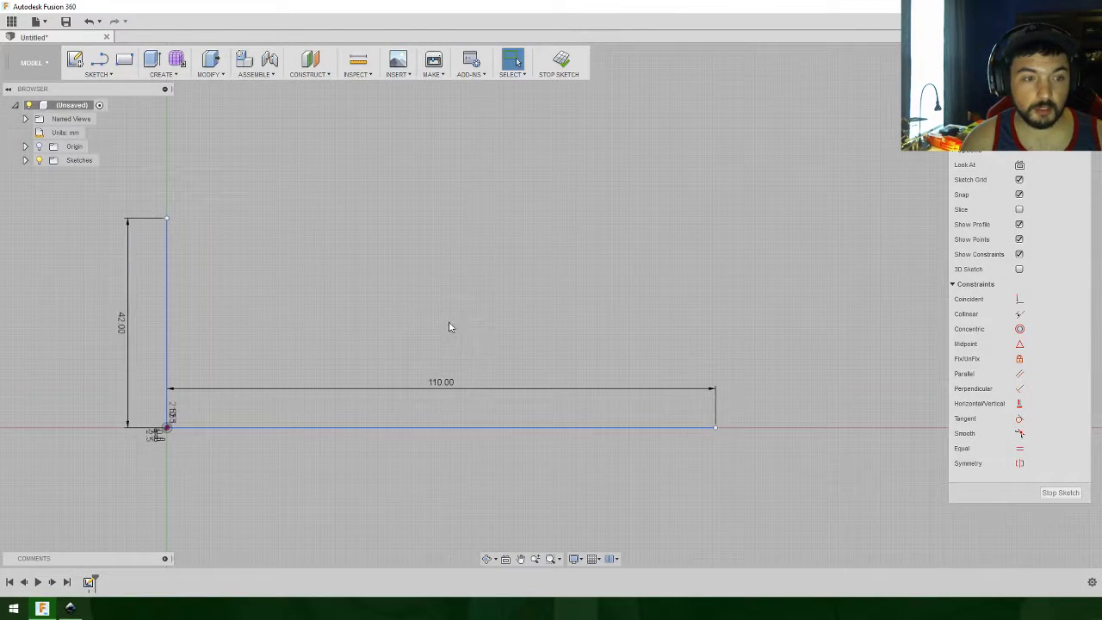
Step: Draw a 33 mm vertical line up from the baseline's free end and join it horizontally to the 42 mm line
key(l)
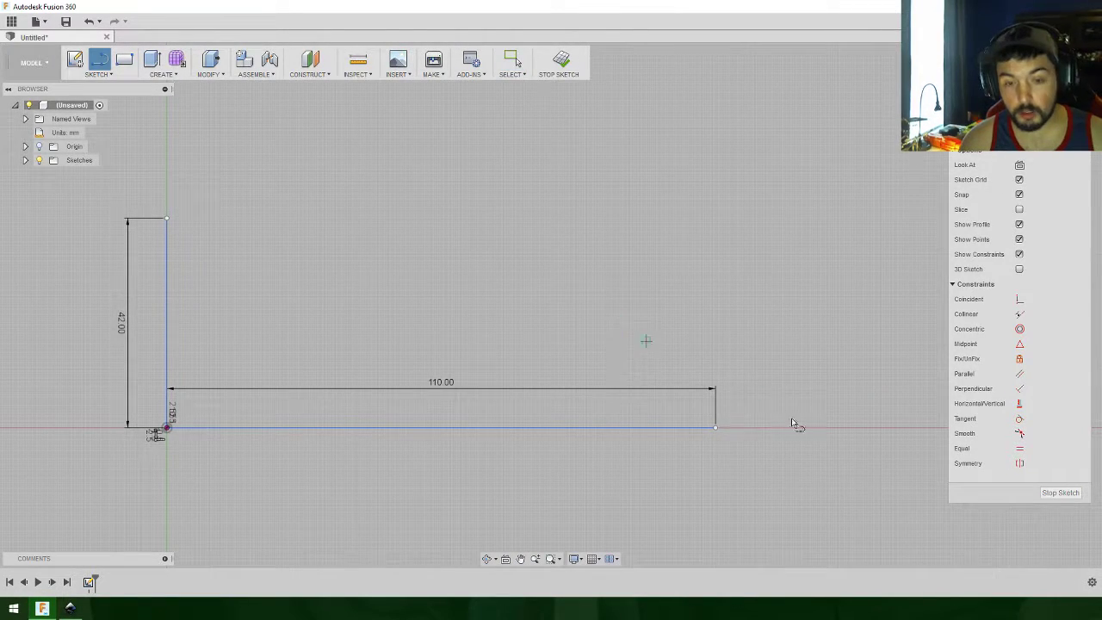
click(712, 426)
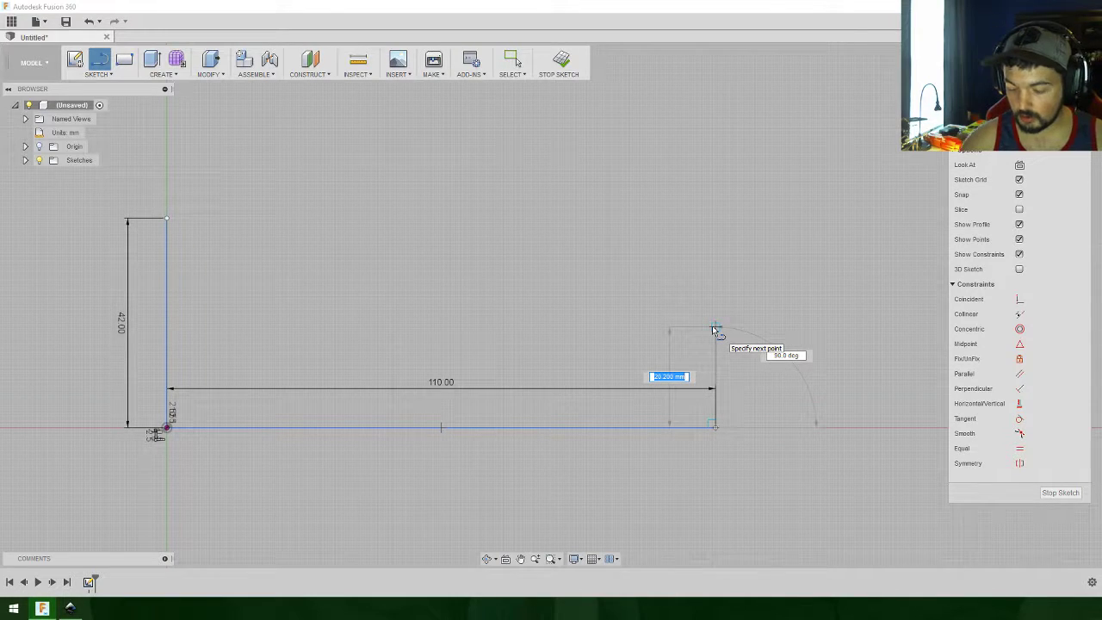
text(33)
key(Return)
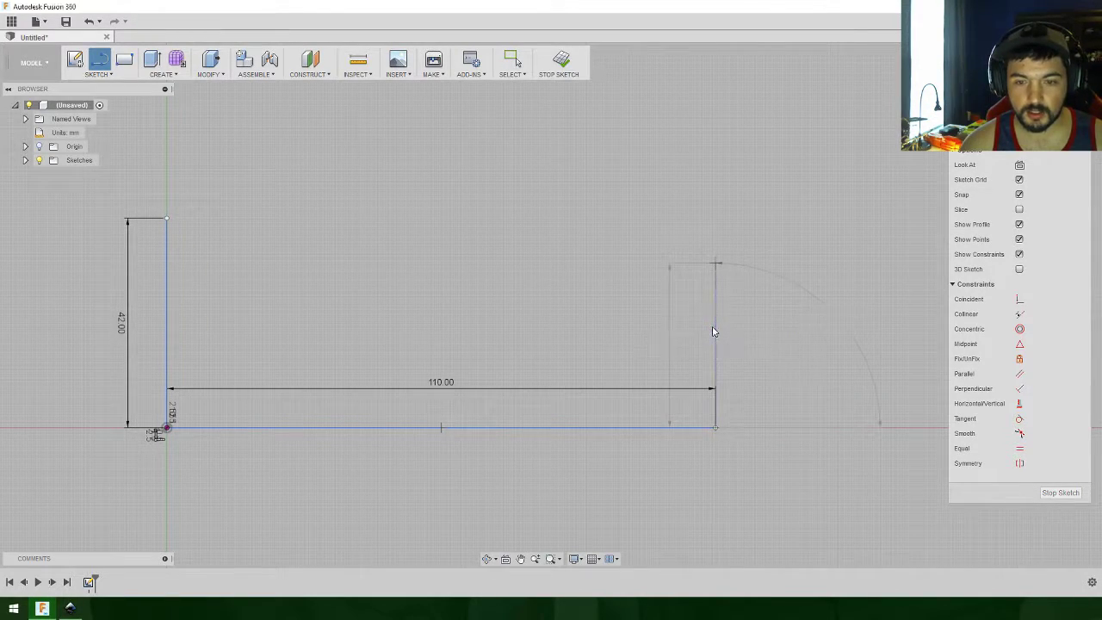
key(Escape)
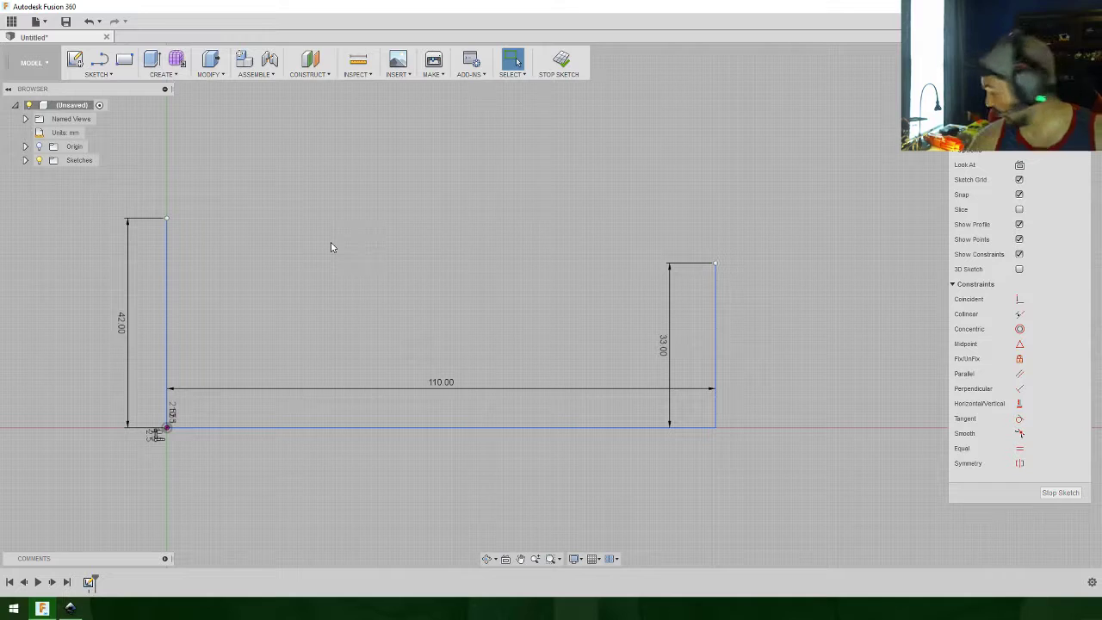
key(l)
click(715, 262)
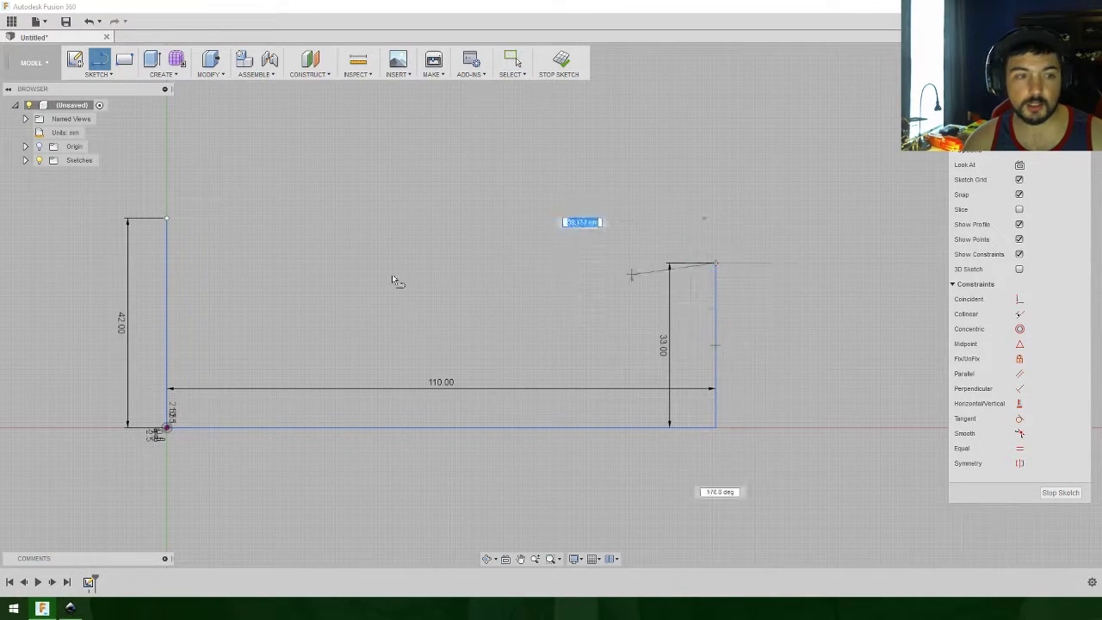
click(170, 267)
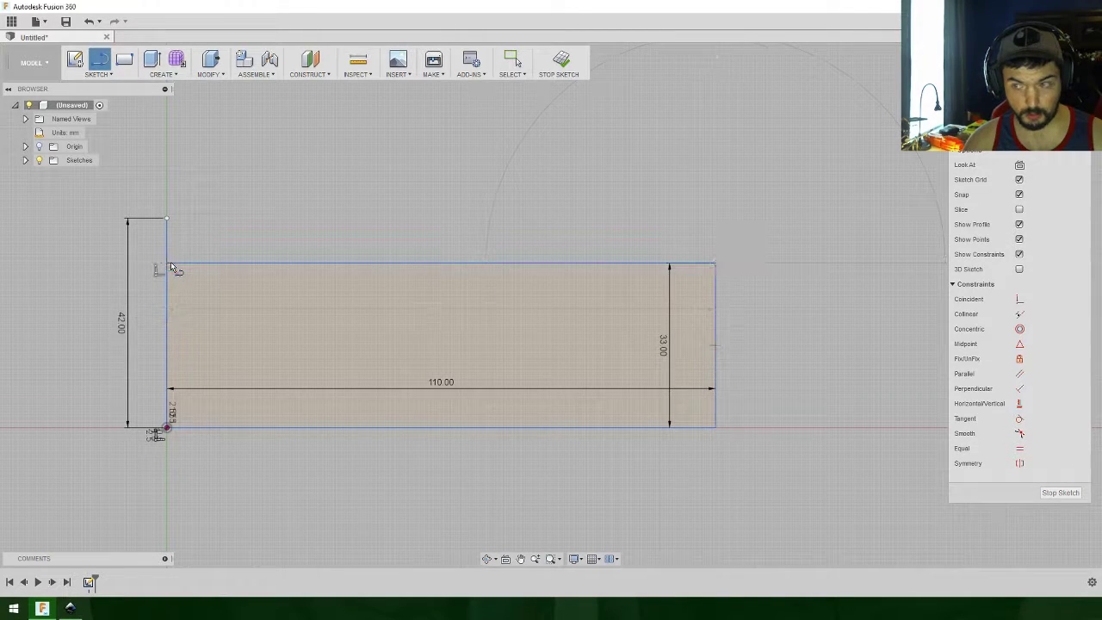
Step: Draw a 110 mm horizontal line from the top of the 42 mm line and join its end down to the 33 mm line
click(168, 221)
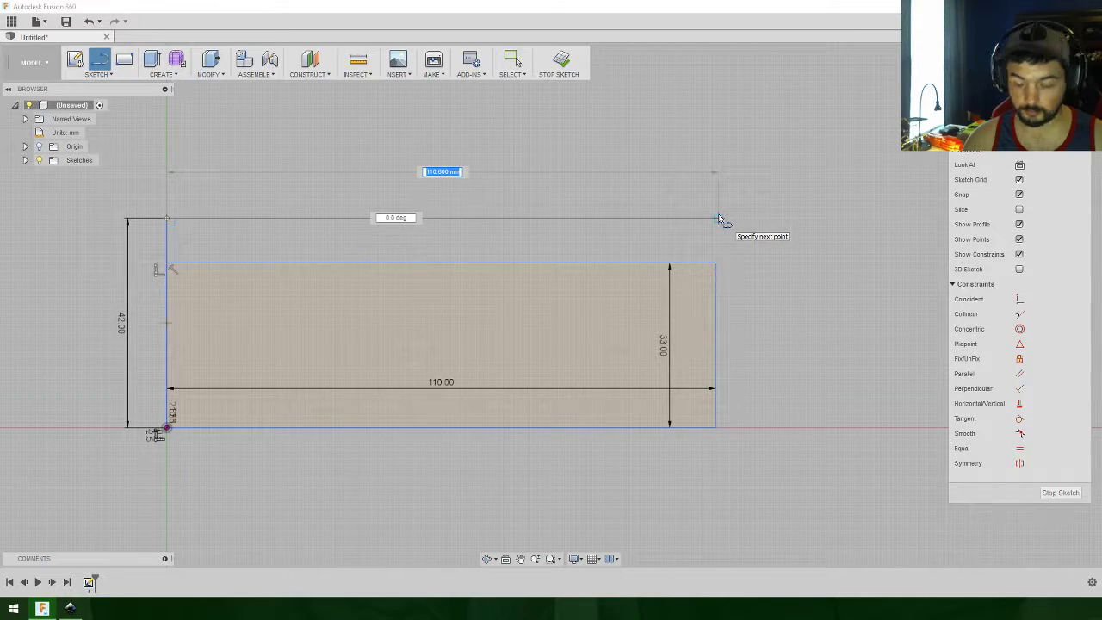
key(Return)
key(Escape)
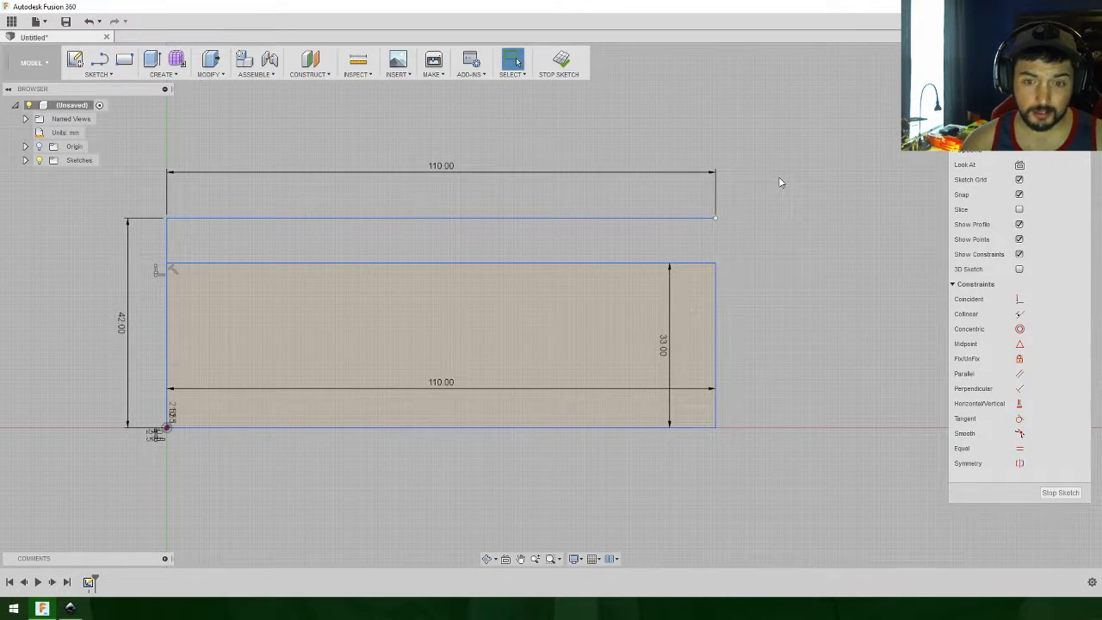
key(l)
click(715, 263)
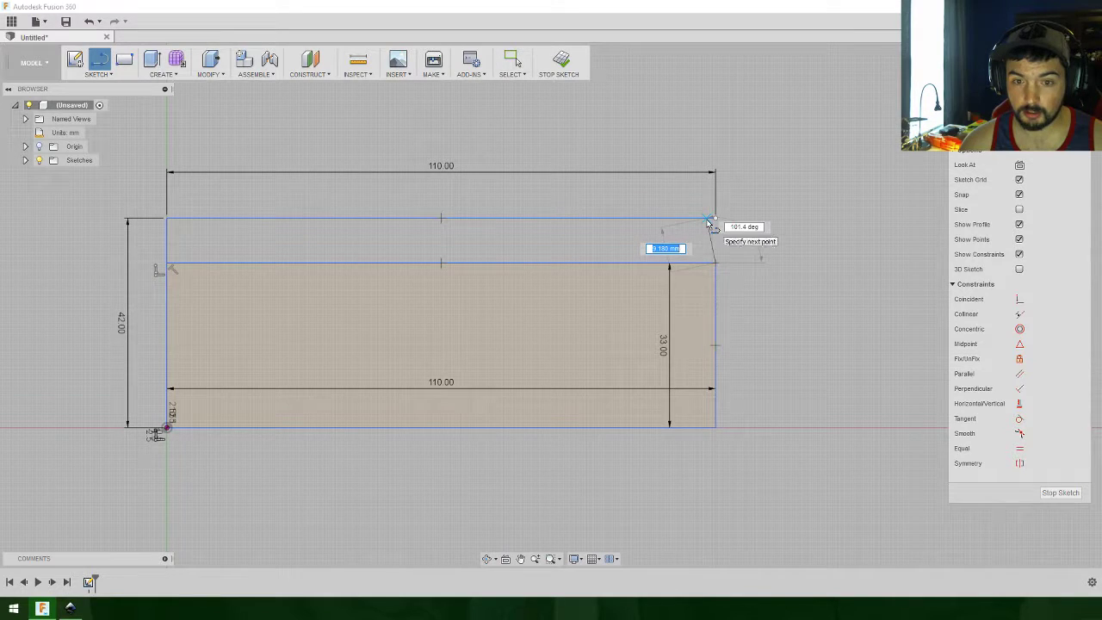
click(715, 219)
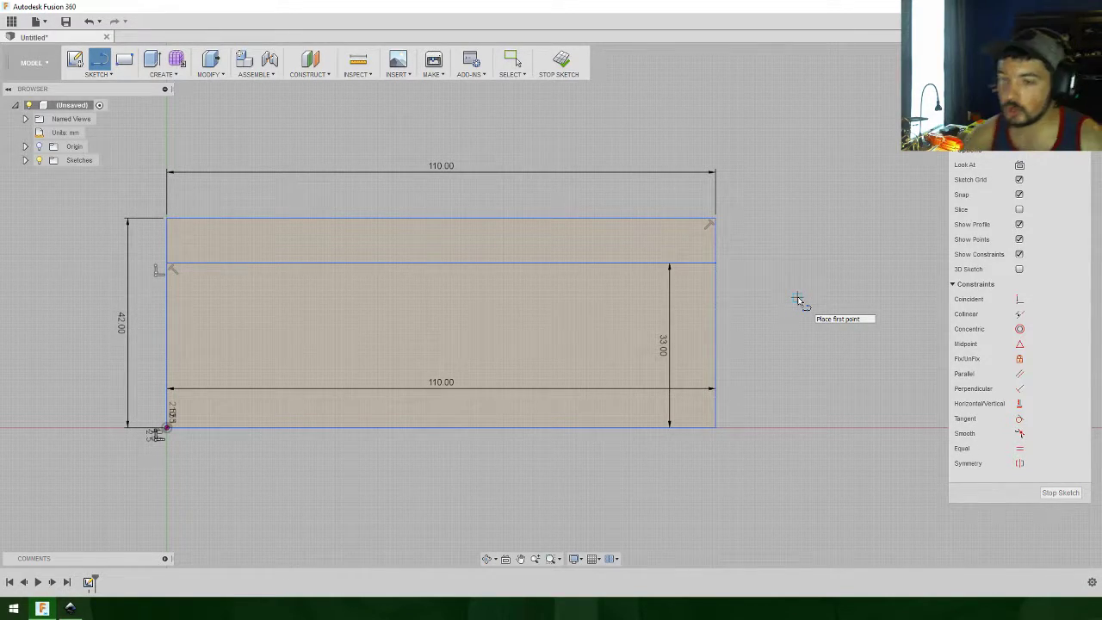
Step: Draw a 61 mm line along the upper edge from its left corner and a 32 mm line along the middle edge from its right end
click(167, 218)
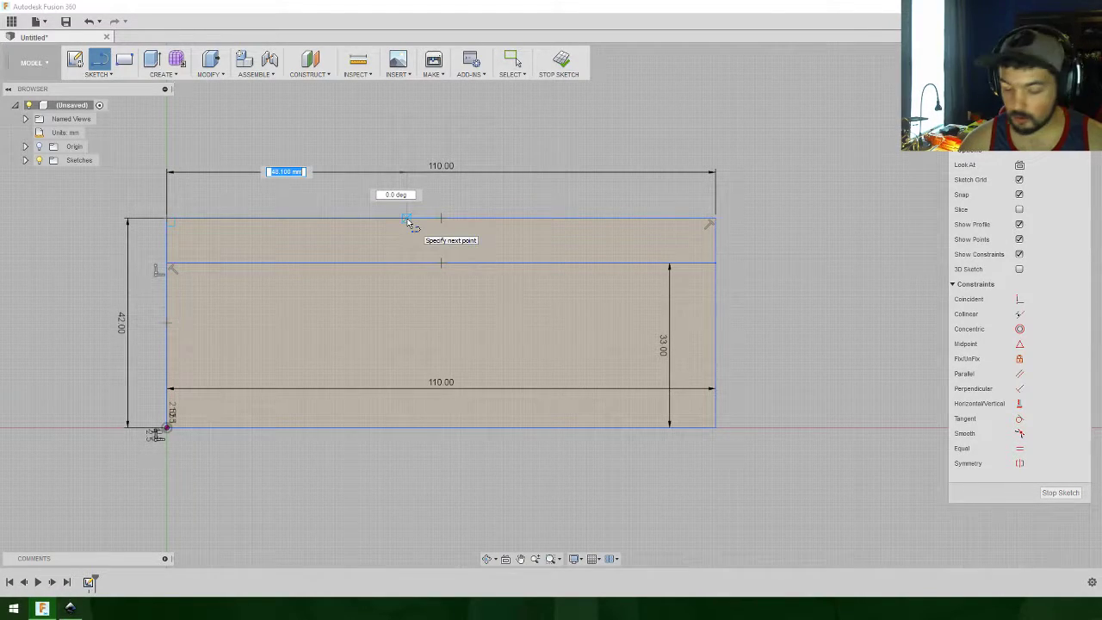
text(61)
key(Return)
key(Escape)
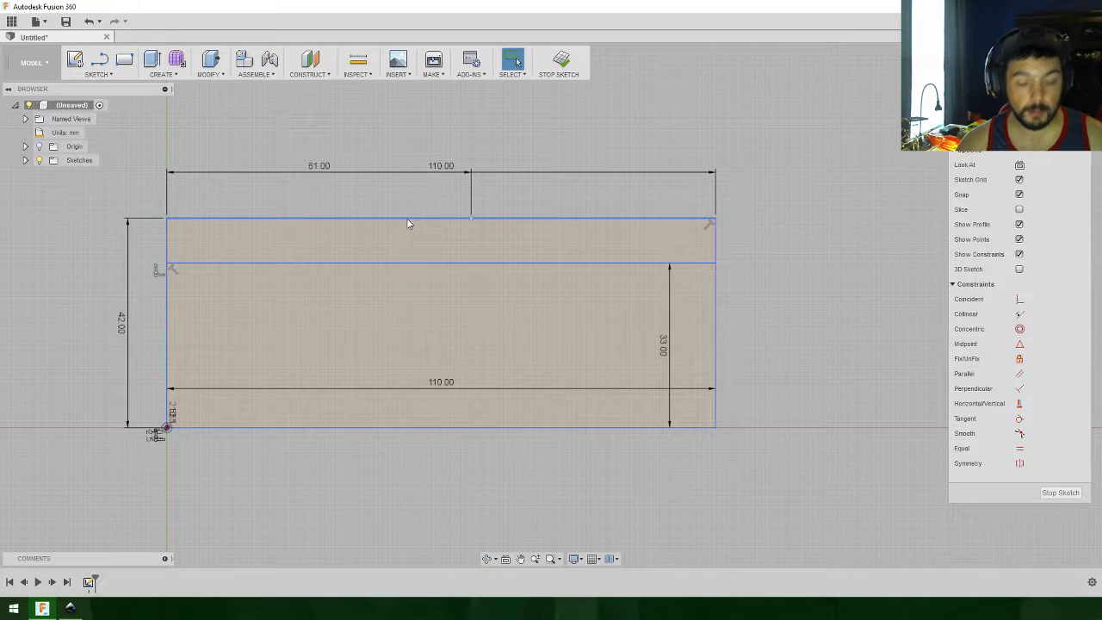
key(l)
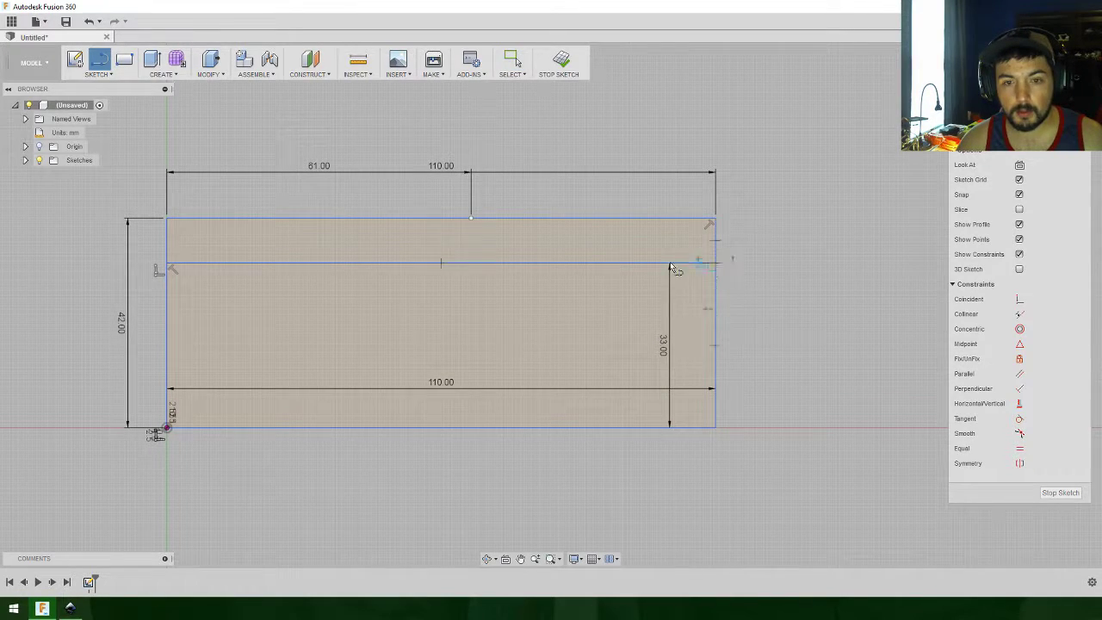
click(714, 263)
text(32)
key(Return)
key(Escape)
Step: Connect the endpoints of the 32 mm and 61 mm lines with a diagonal line
key(l)
click(556, 263)
click(471, 219)
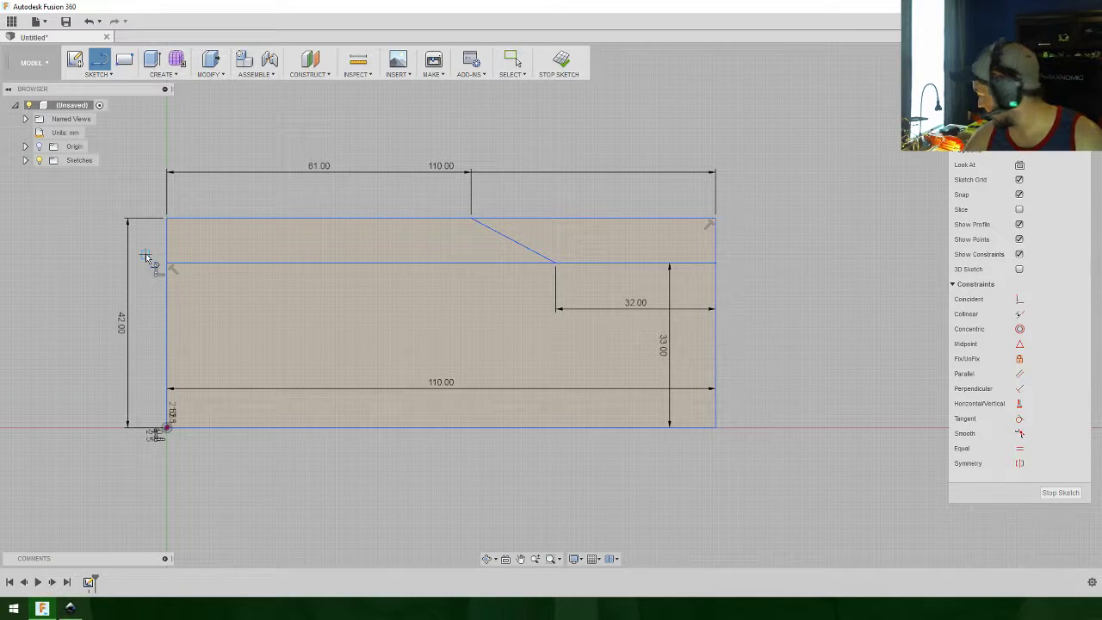
Step: Extrude the large lower profile and the upper profile left of the diagonal 18 mm as a new body
click(151, 59)
click(371, 243)
click(399, 387)
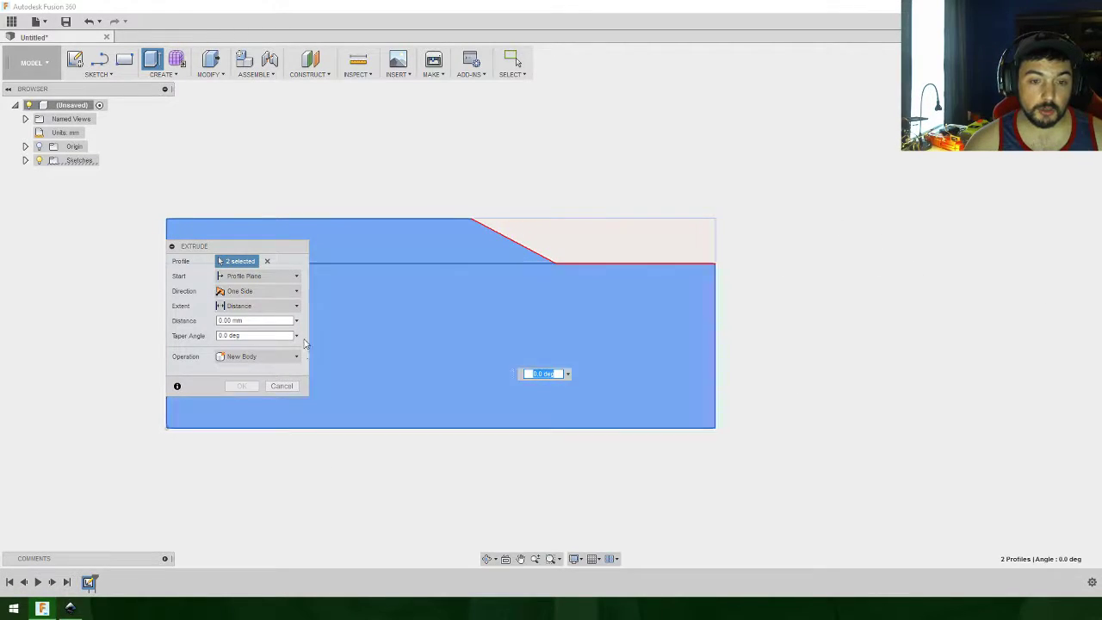
click(241, 335)
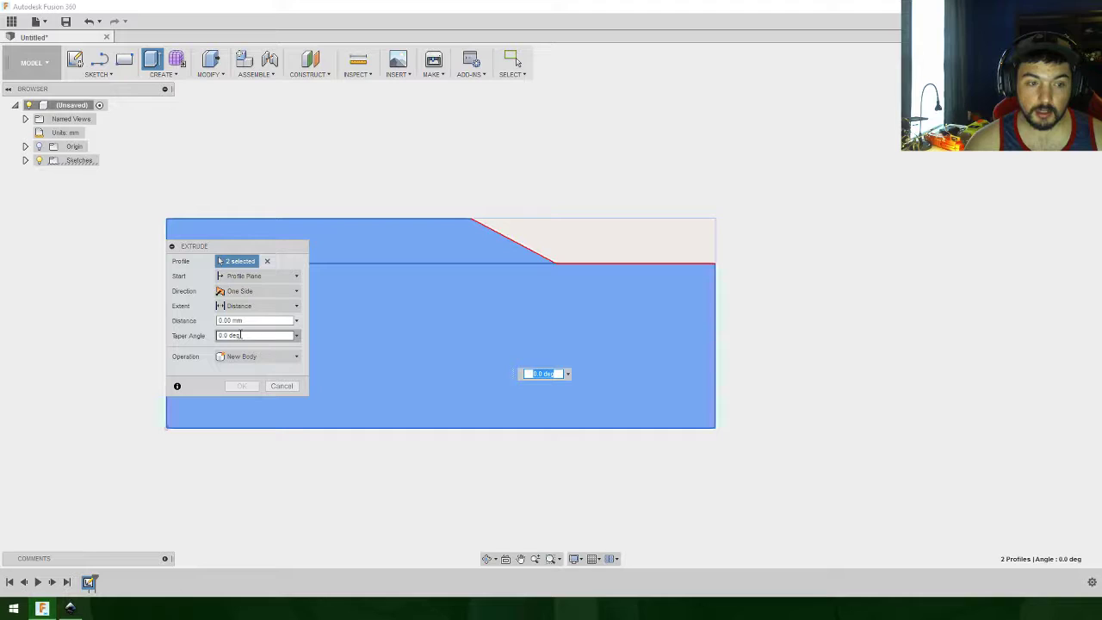
text(18)
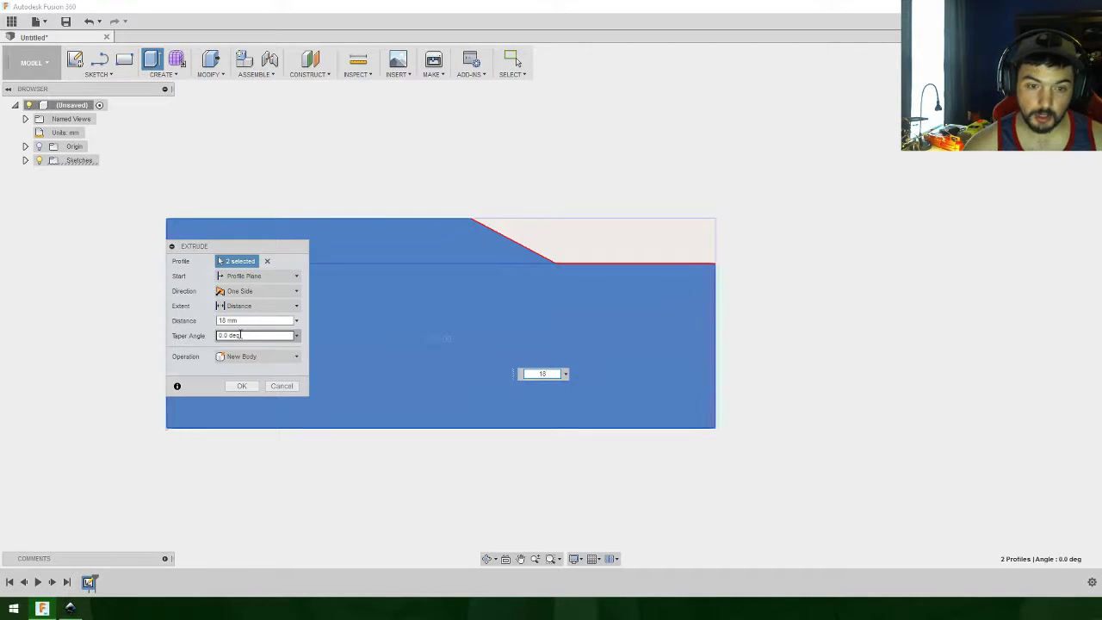
click(251, 388)
shift+middle_drag(686, 401, 535, 279)
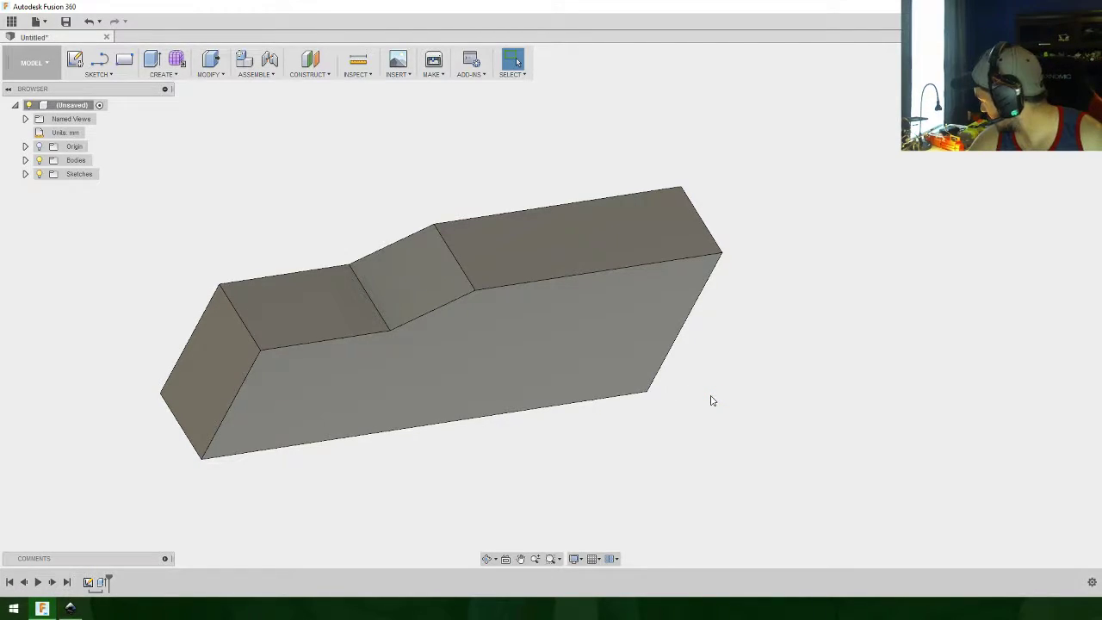
shift+middle_drag(748, 377, 746, 345)
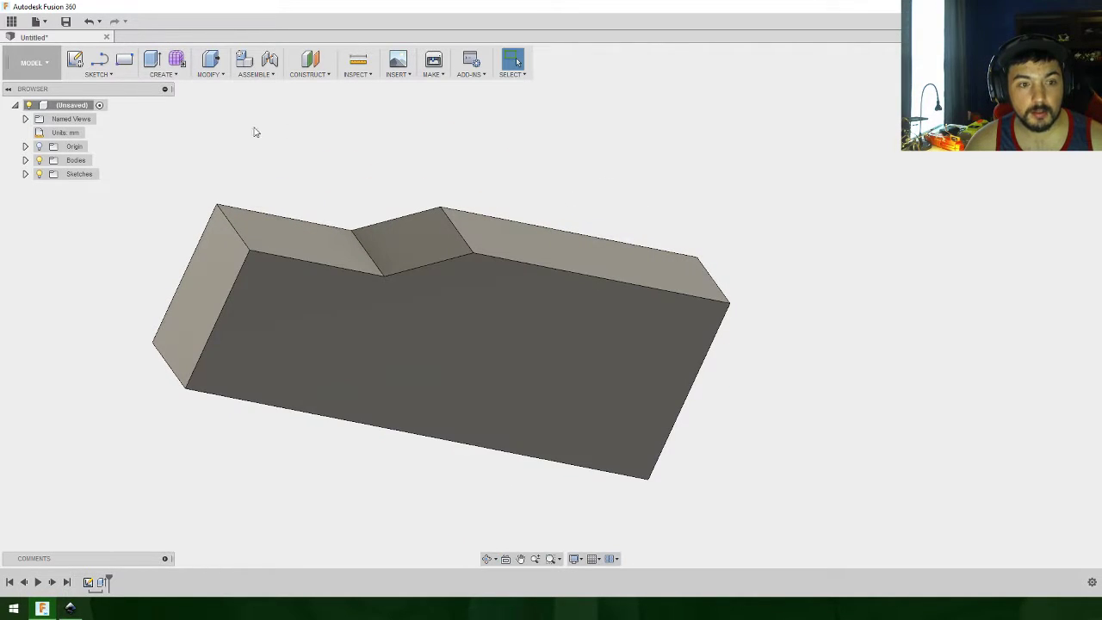
key(F4)
drag(177, 204, 327, 247)
key(Escape)
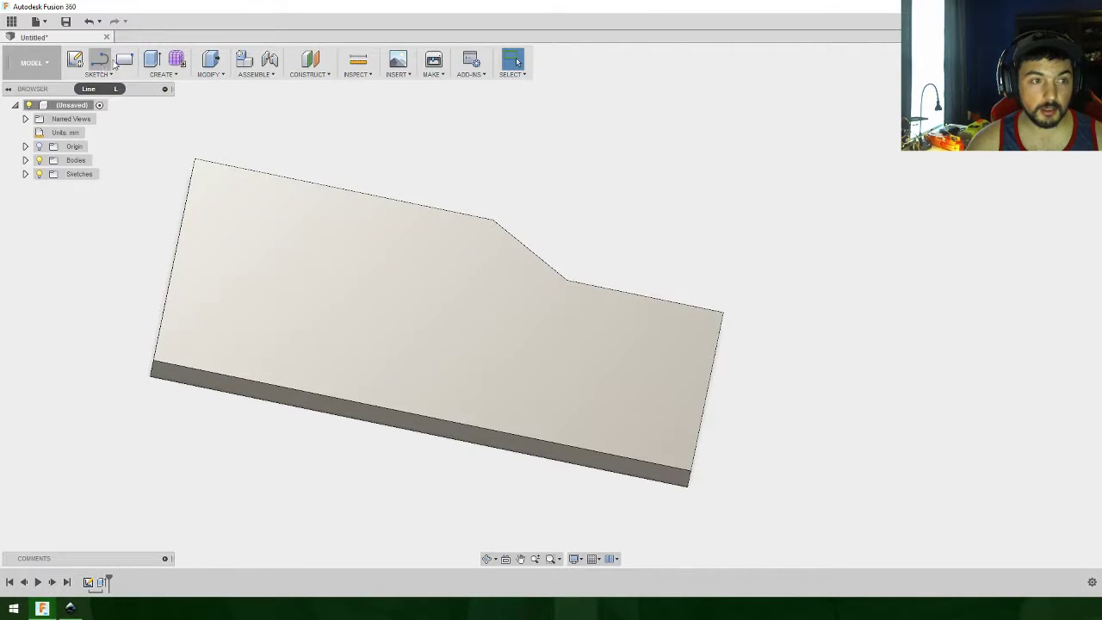
click(162, 74)
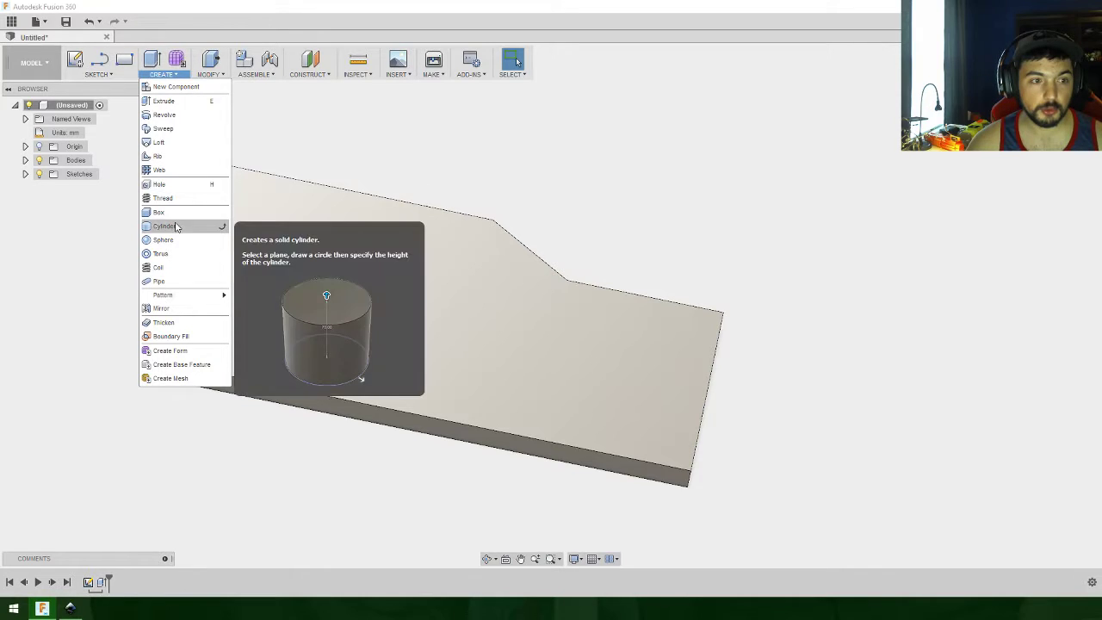
Step: Fillet the two edges at the upper and lower ends of the body's sloped face with a 15 mm constant radius
click(203, 75)
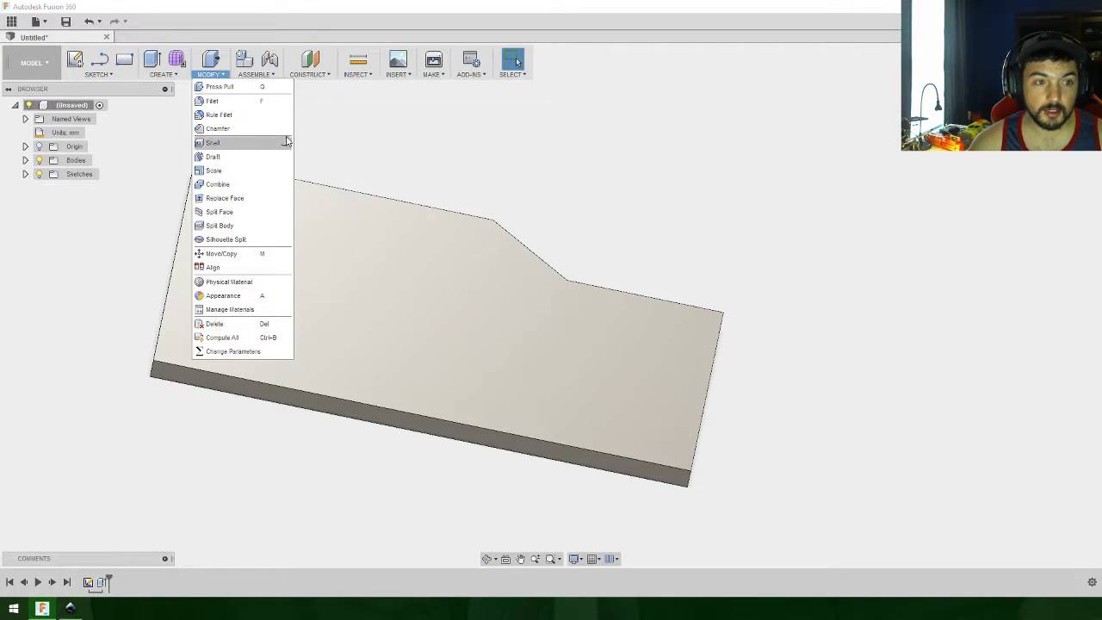
click(219, 102)
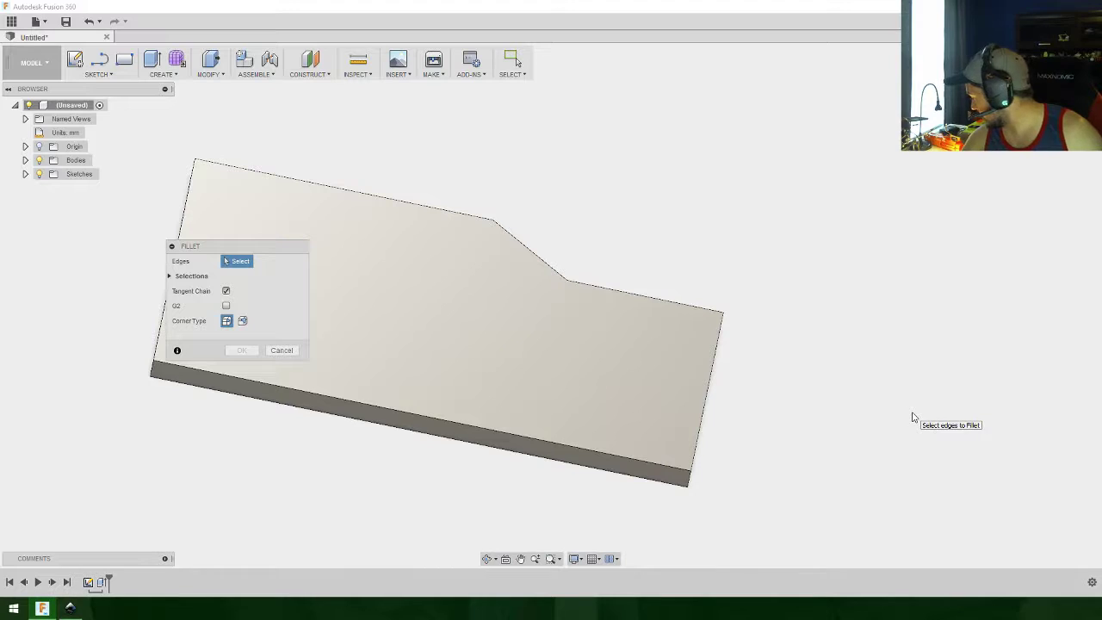
shift+middle_drag(913, 414, 864, 430)
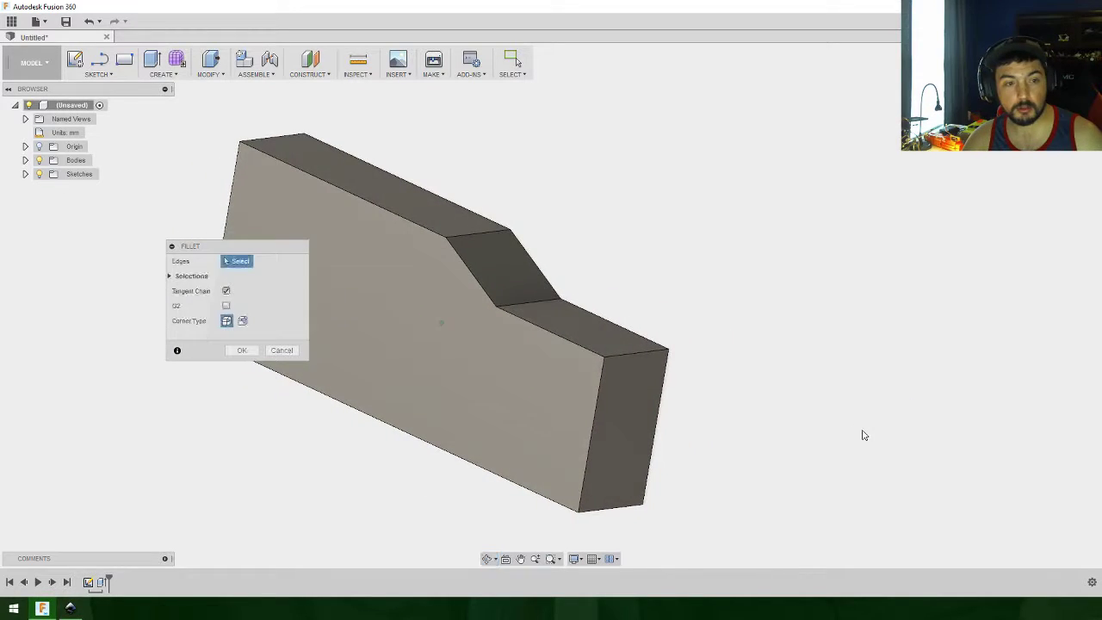
click(523, 306)
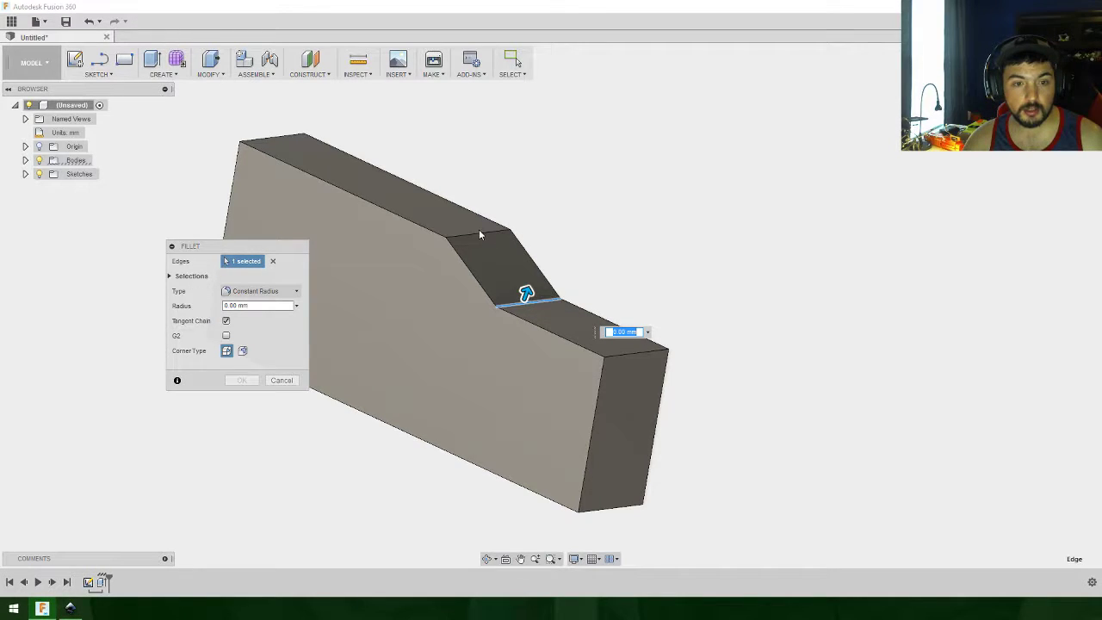
click(483, 232)
shift+middle_drag(748, 296, 691, 239)
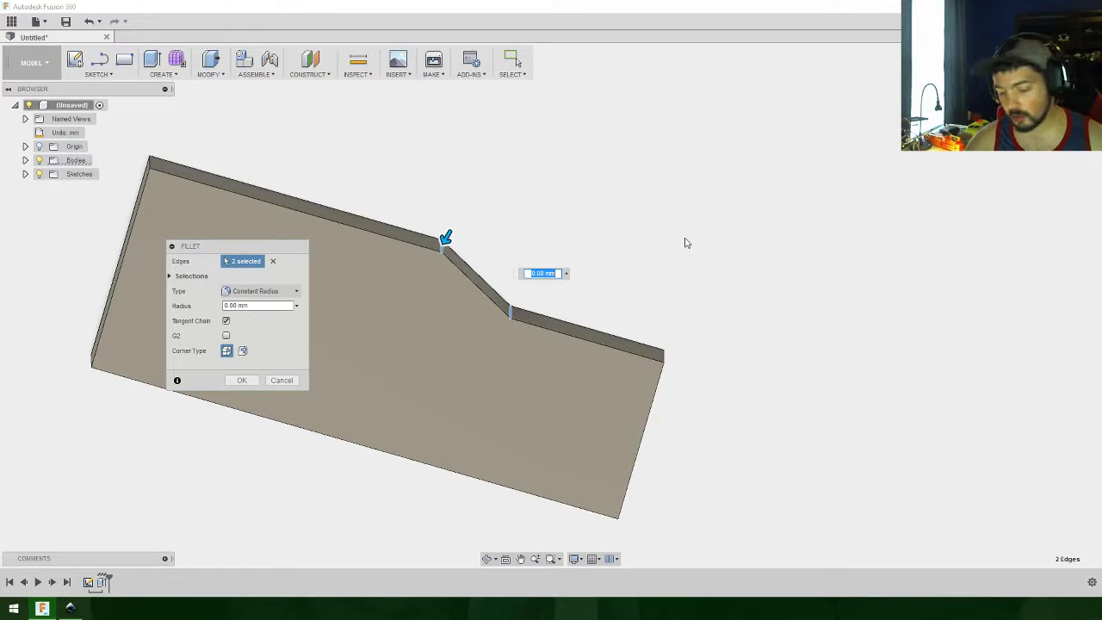
text(3)
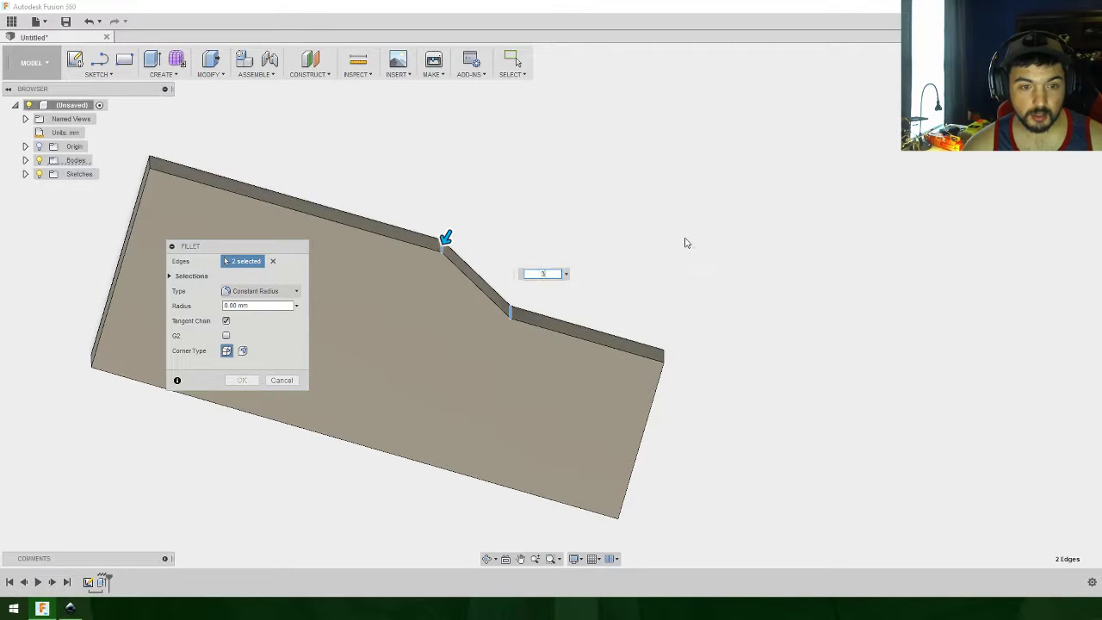
drag(446, 237, 443, 238)
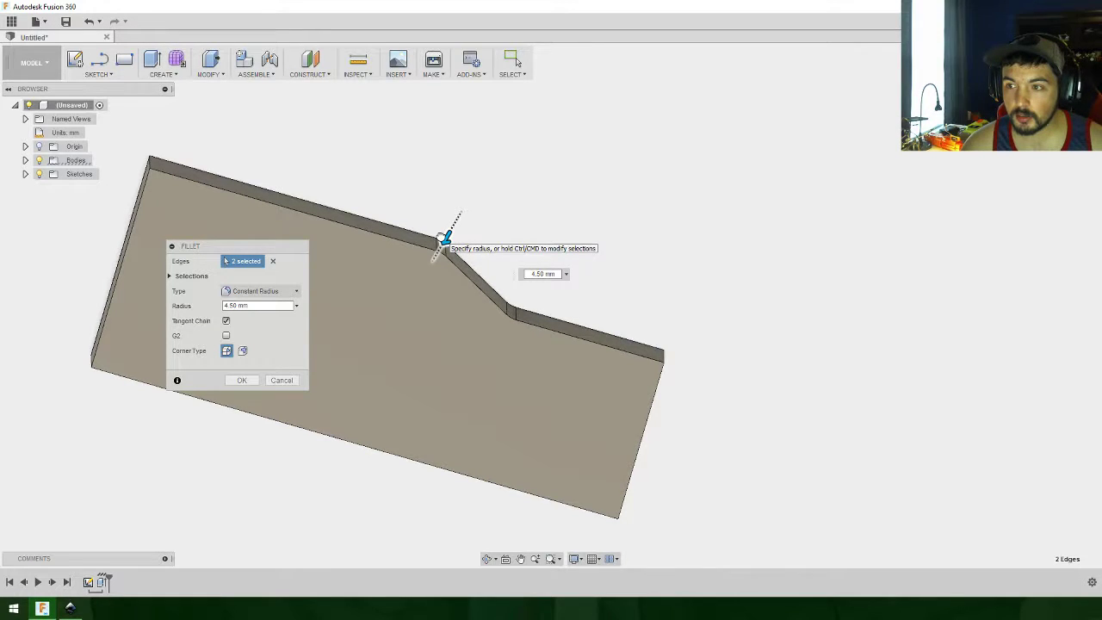
drag(444, 239, 446, 241)
mouse_move(684, 305)
shift+middle_down()
mouse_move(611, 278)
mouse_move(687, 300)
mouse_move(662, 307)
shift+middle_up()
click(237, 306)
text(2)
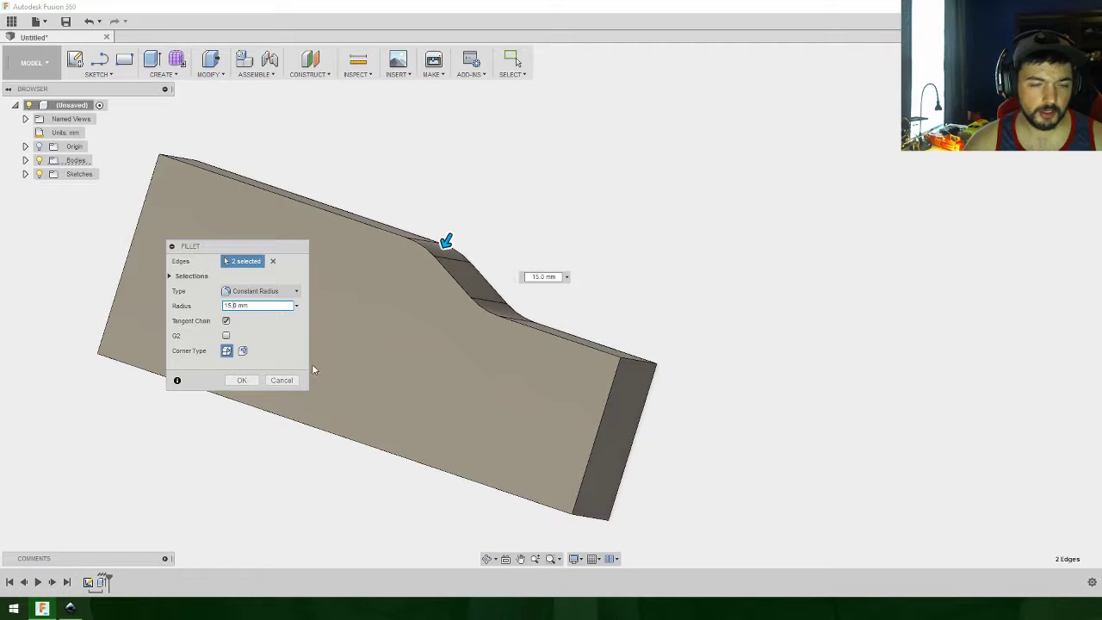
click(248, 379)
shift+middle_drag(560, 297, 594, 302)
key(Escape)
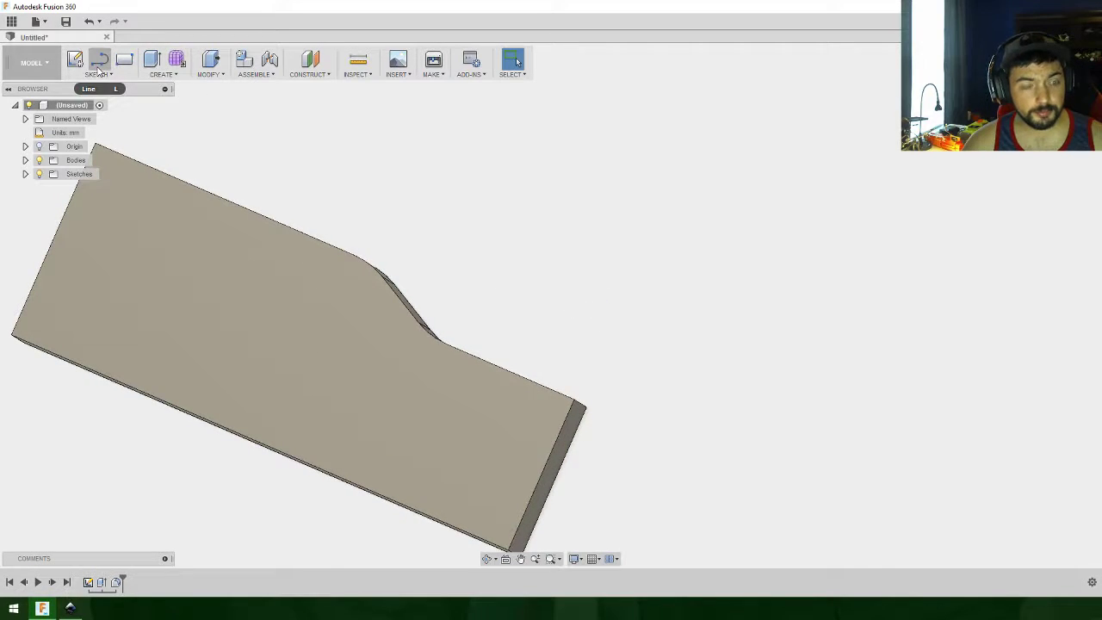
Step: Select the two corner edges at the block's low end and the lower corner edge at its tall end for a fillet
right_click(351, 170)
click(358, 132)
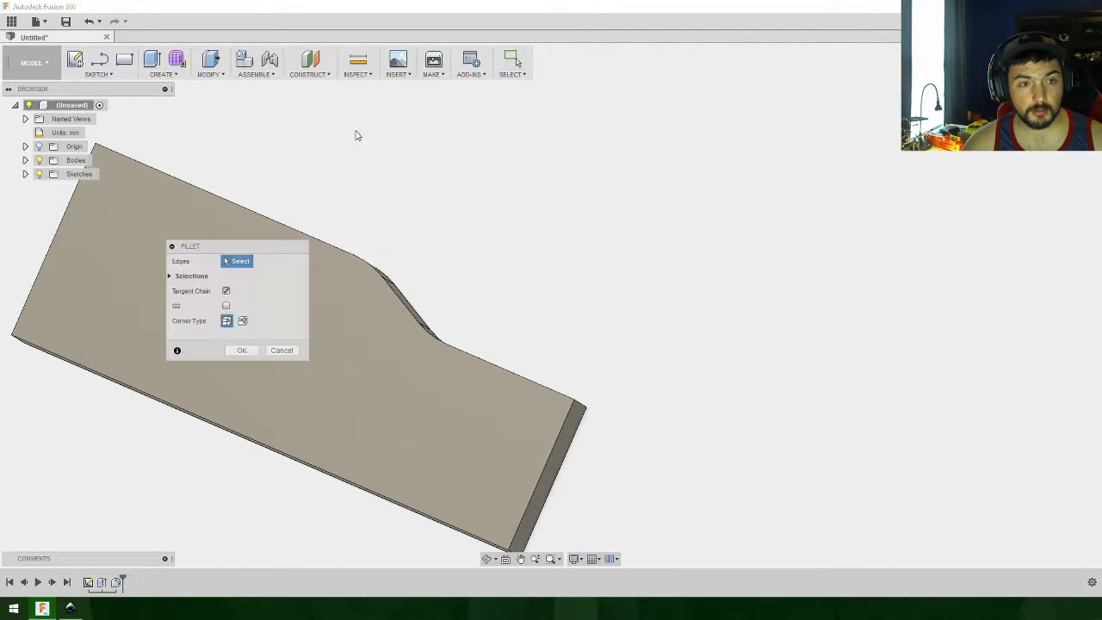
click(579, 441)
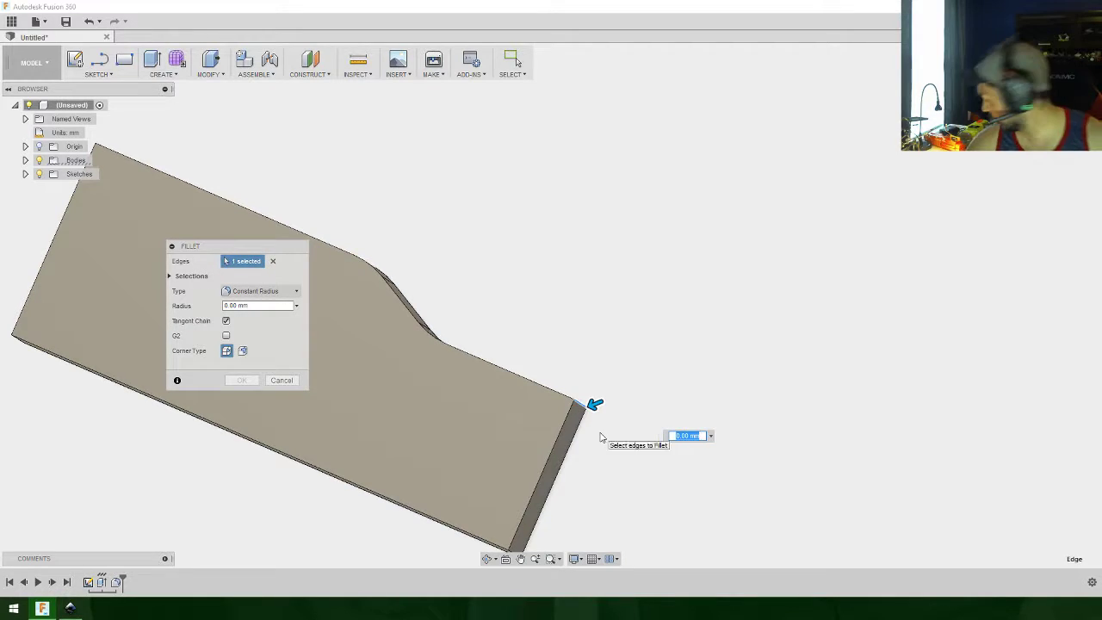
middle_drag(694, 490, 829, 336)
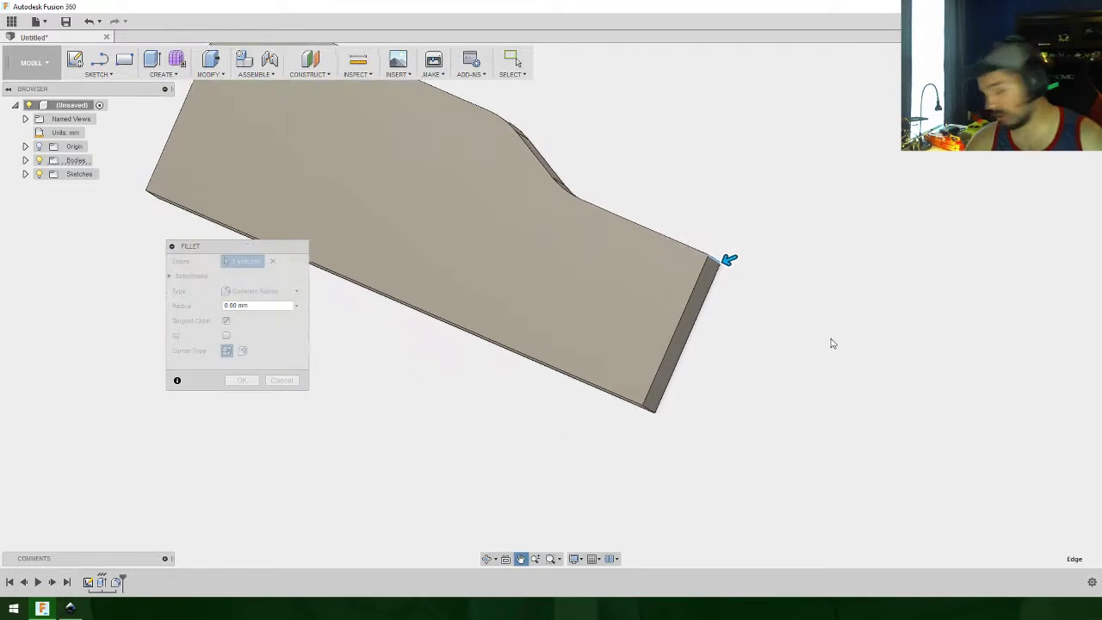
click(655, 412)
shift+middle_drag(704, 444, 729, 432)
click(170, 188)
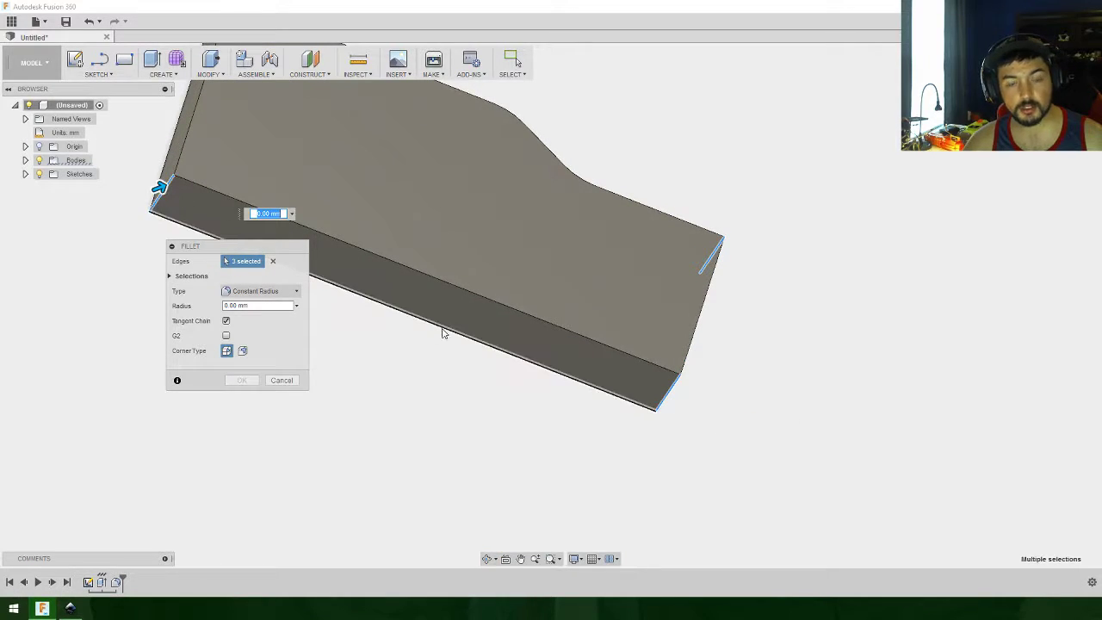
Step: Examine the block and its selected corner edges from the front and from several angles using Free Orbit
shift+middle_drag(440, 334, 399, 356)
middle_drag(262, 179, 491, 327)
click(1021, 121)
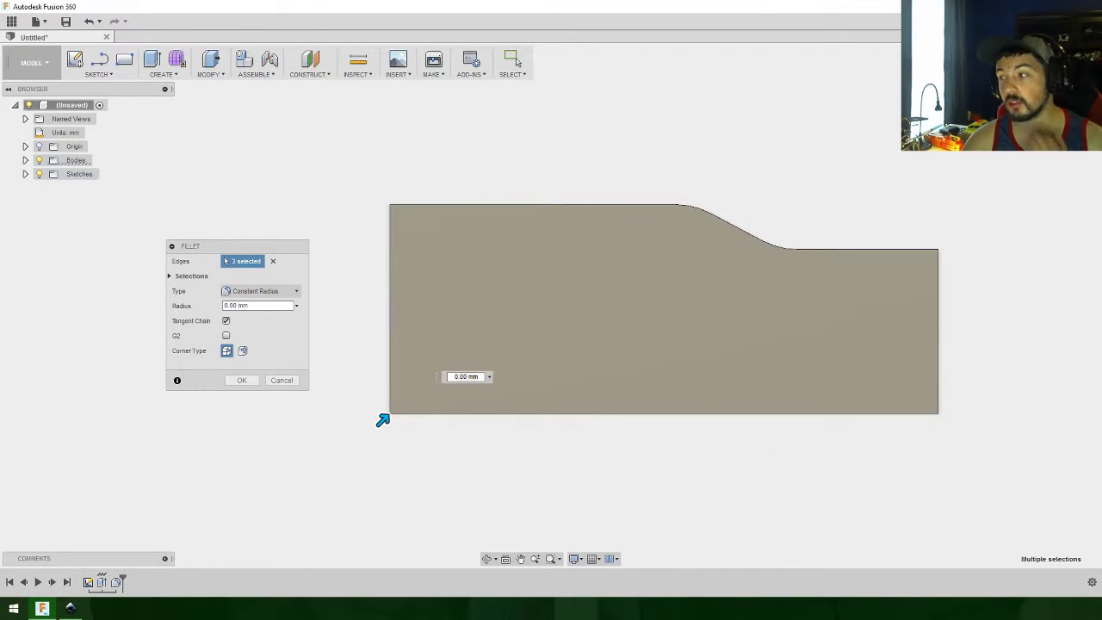
shift+middle_drag(382, 419, 401, 422)
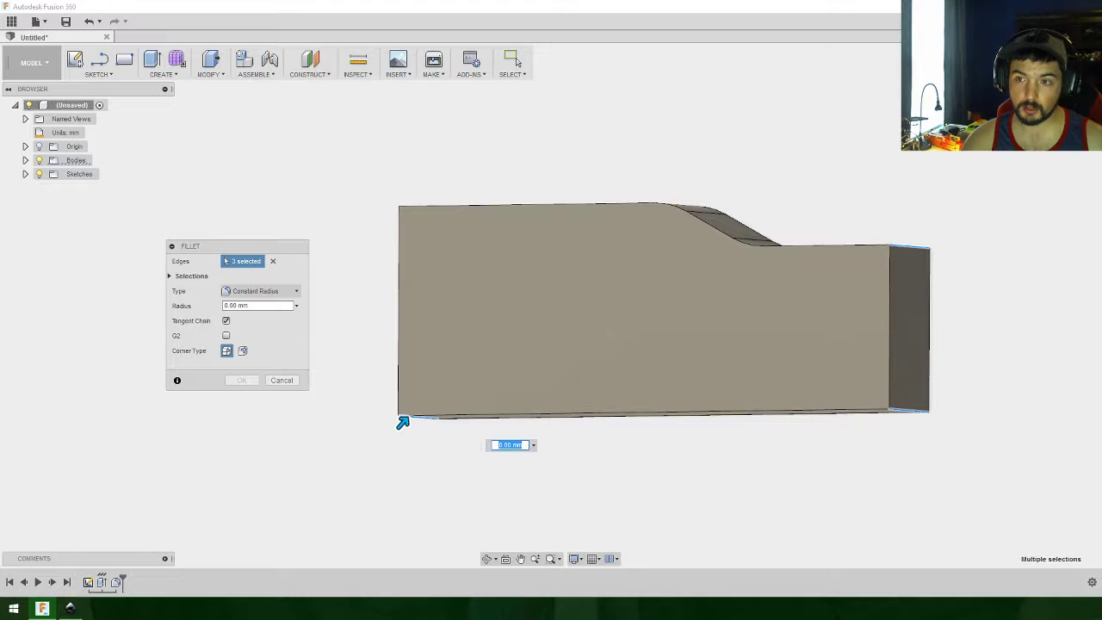
shift+middle_drag(508, 172, 540, 176)
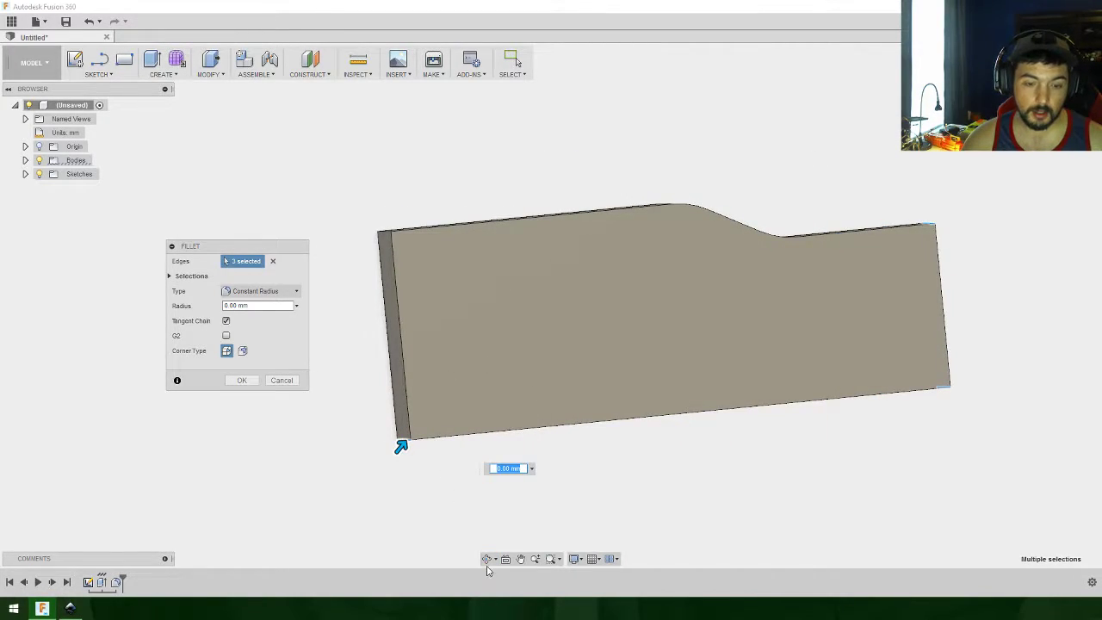
click(488, 559)
click(496, 559)
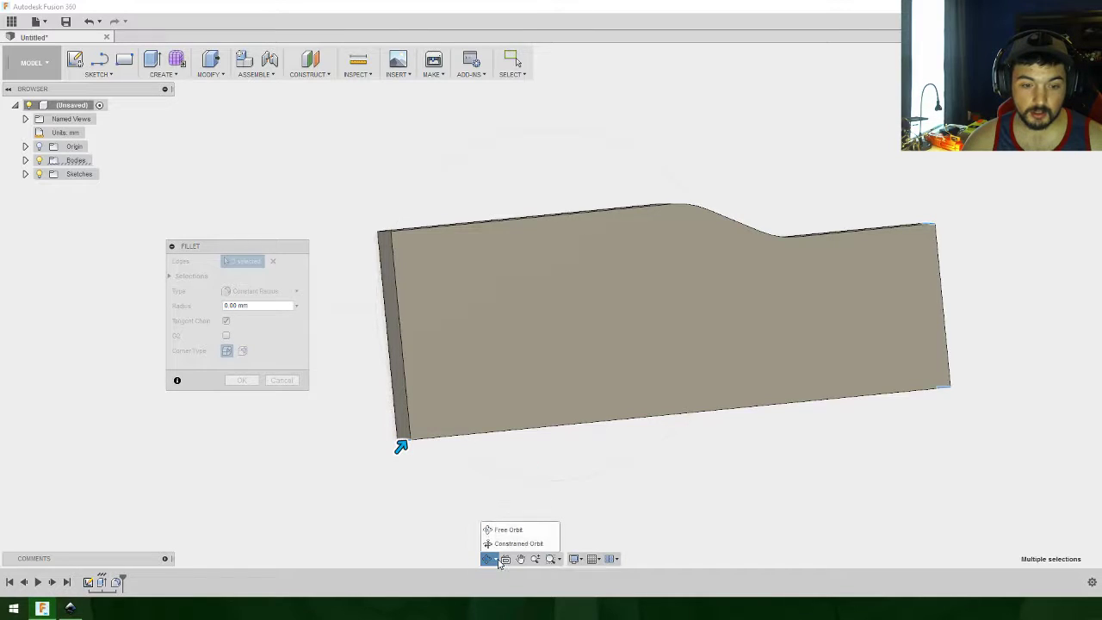
click(502, 531)
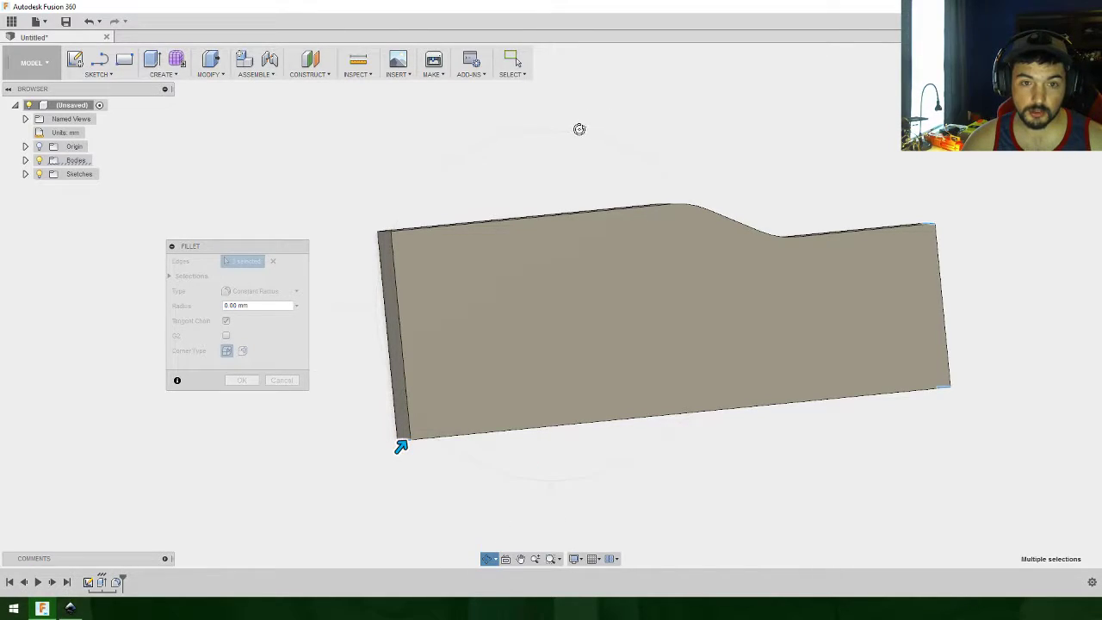
drag(576, 128, 550, 124)
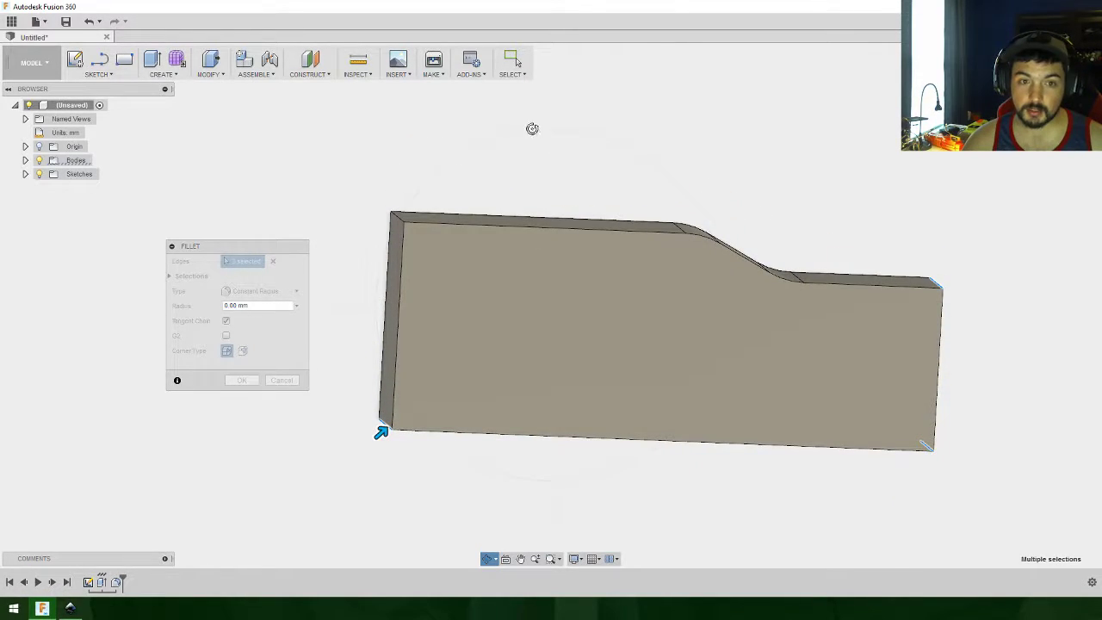
middle_drag(483, 210, 465, 303)
middle_drag(408, 460, 470, 390)
right_click(470, 391)
click(575, 458)
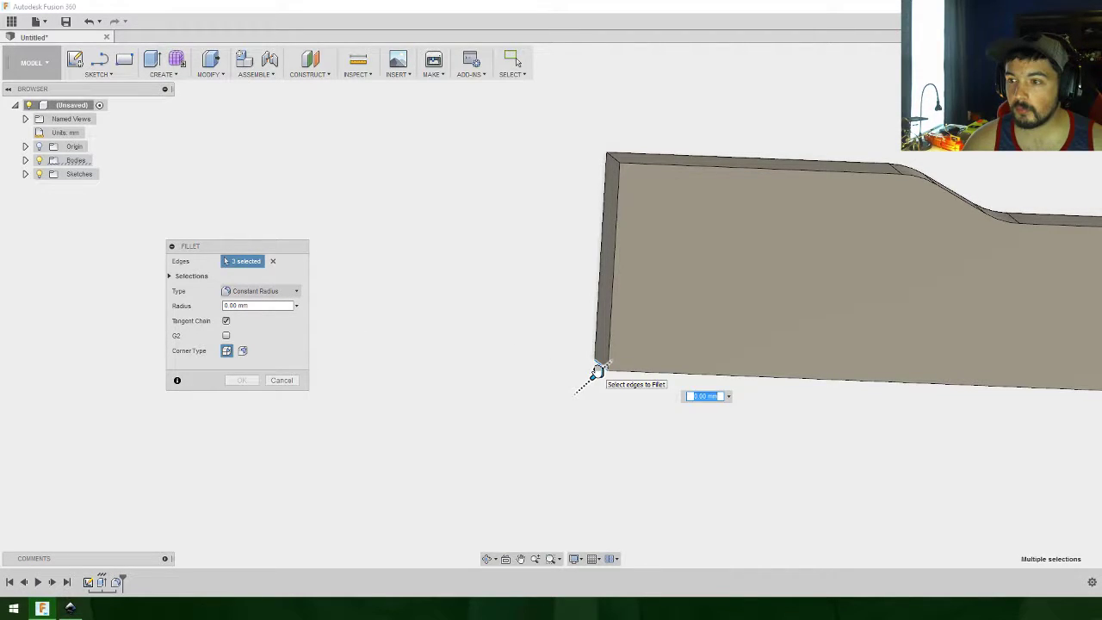
Step: Apply the fillet to the three selected corner edges with a 3 mm constant radius
drag(596, 372, 603, 370)
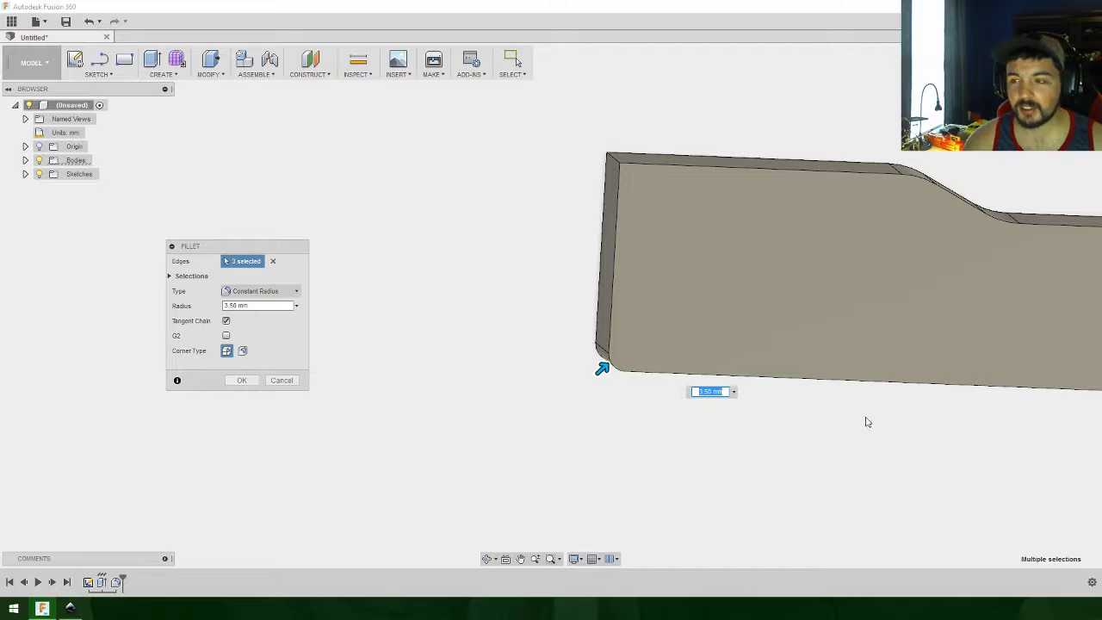
middle_drag(866, 421, 697, 404)
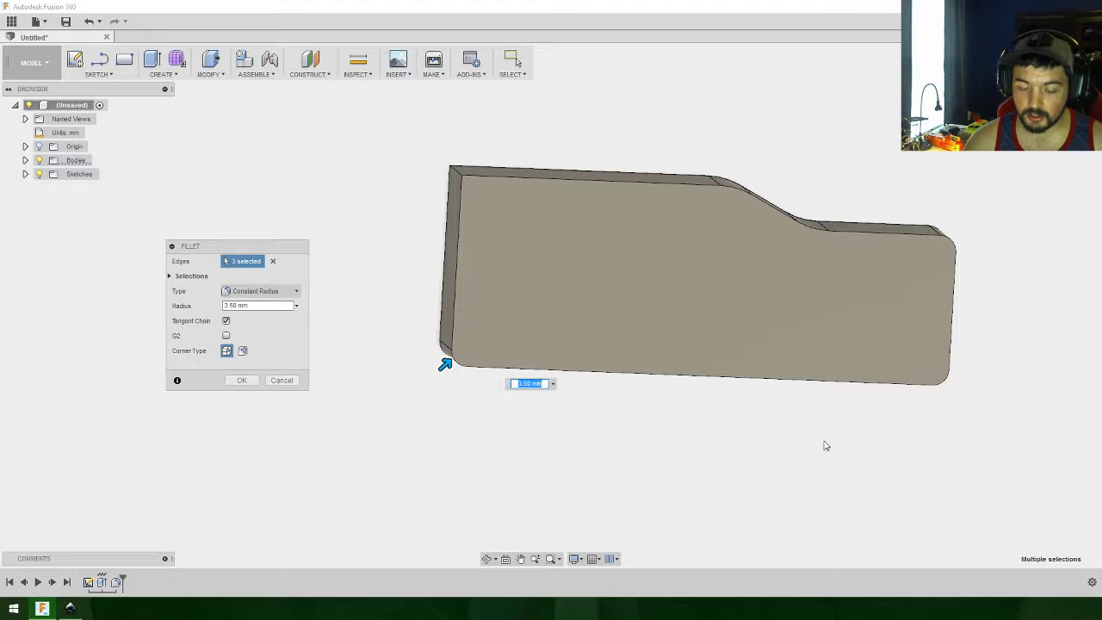
scroll(812, 454, up, 1)
right_click(793, 395)
click(629, 436)
middle_drag(677, 410, 687, 467)
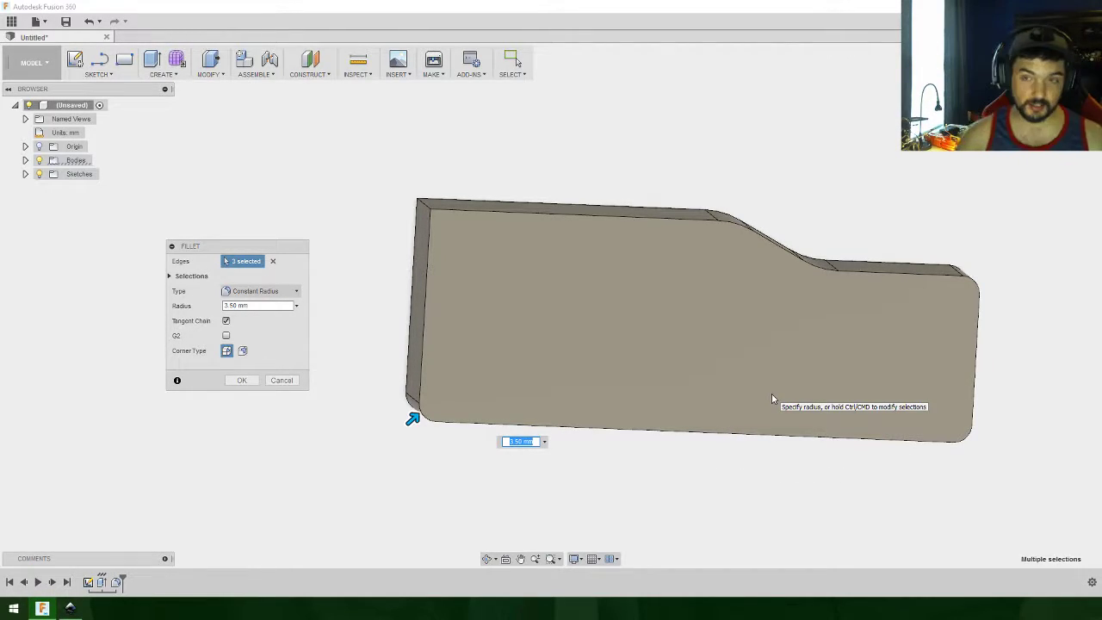
shift+middle_drag(755, 463, 770, 445)
shift+middle_drag(726, 474, 691, 473)
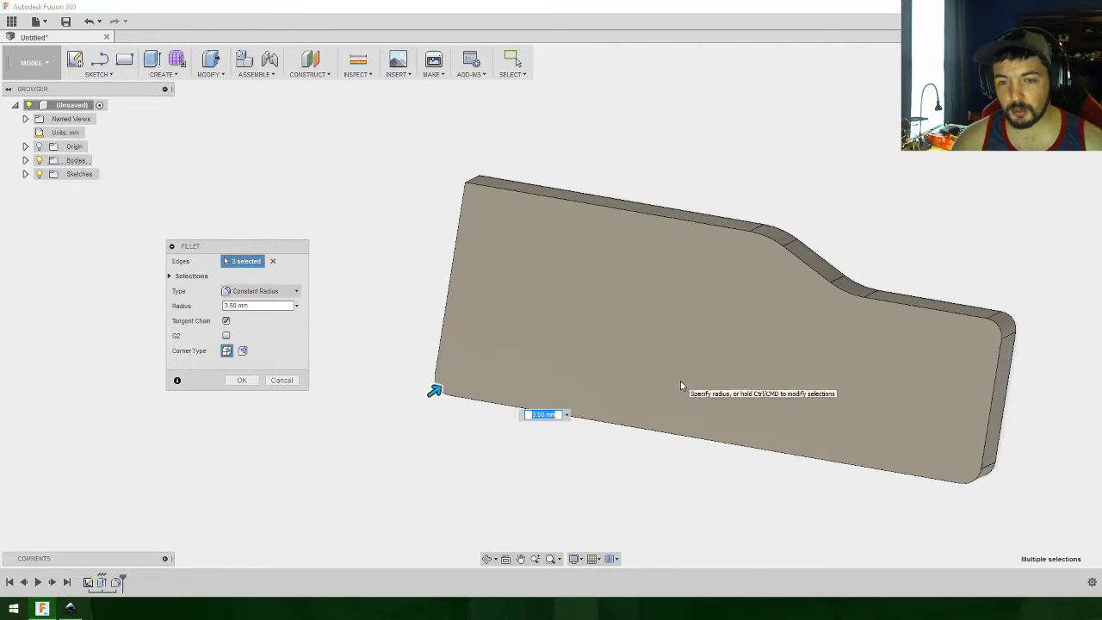
text(3)
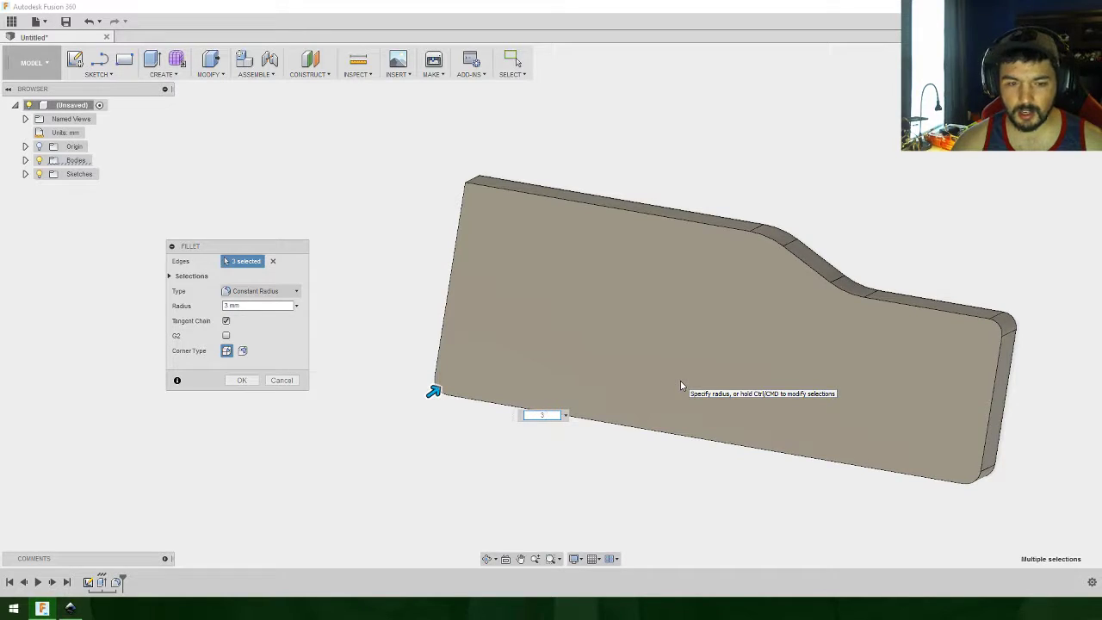
click(242, 380)
mouse_move(536, 462)
shift+middle_down()
mouse_move(586, 455)
mouse_move(528, 448)
mouse_move(551, 464)
shift+middle_up()
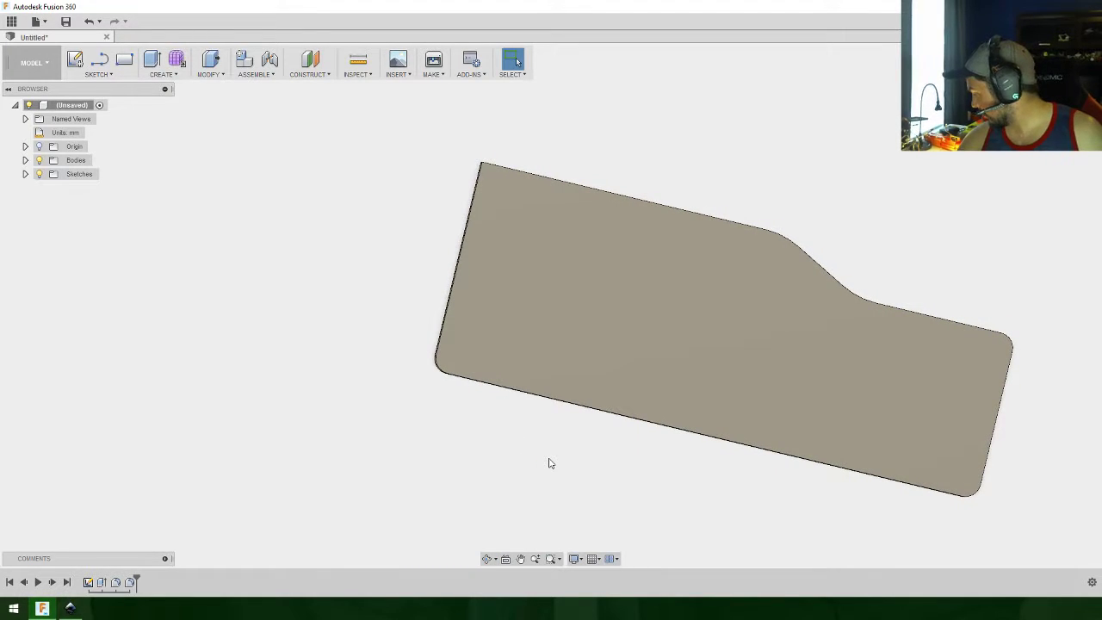
shift+middle_drag(620, 469, 640, 393)
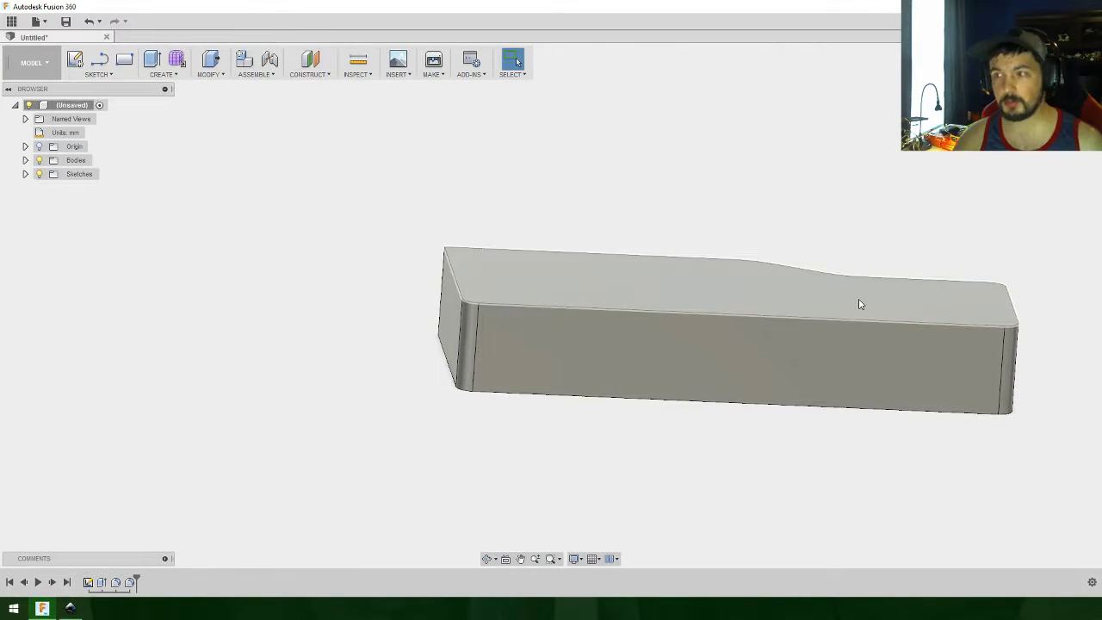
shift+middle_drag(937, 233, 858, 315)
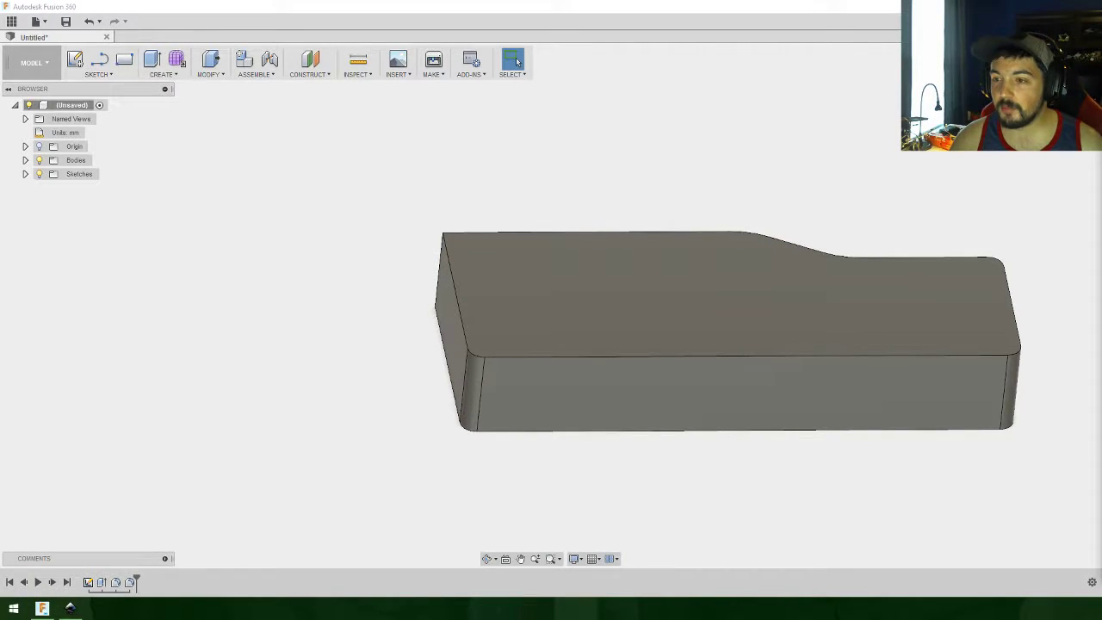
shift+middle_drag(901, 146, 897, 184)
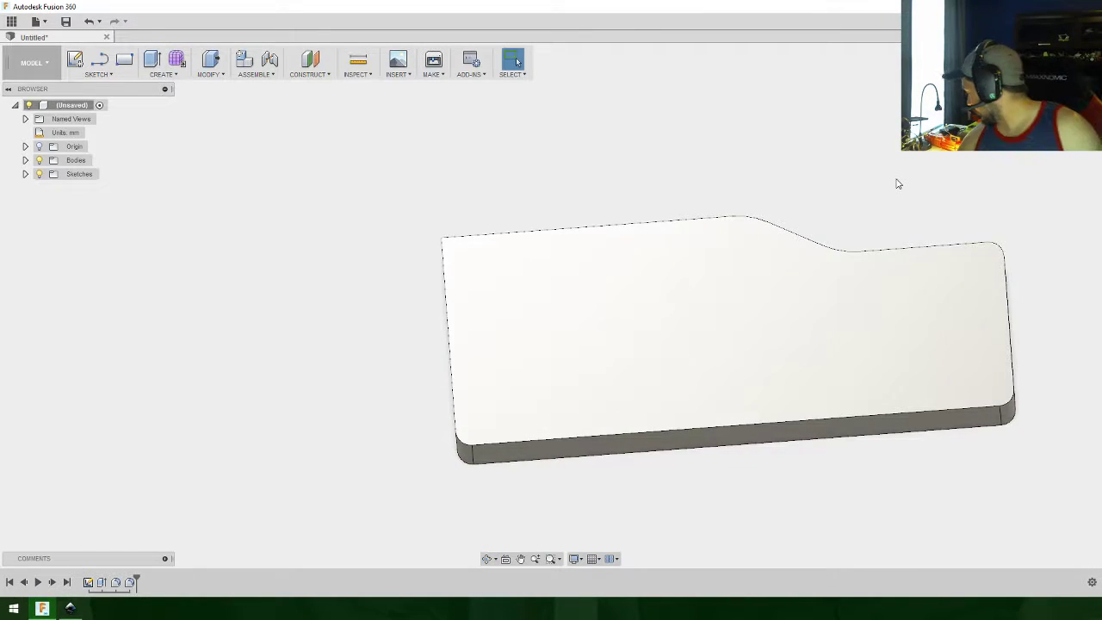
Step: Fillet the remaining upper corner edge at the block's tall end with a 6 mm constant radius
shift+middle_drag(236, 123, 458, 217)
right_click(468, 223)
click(469, 187)
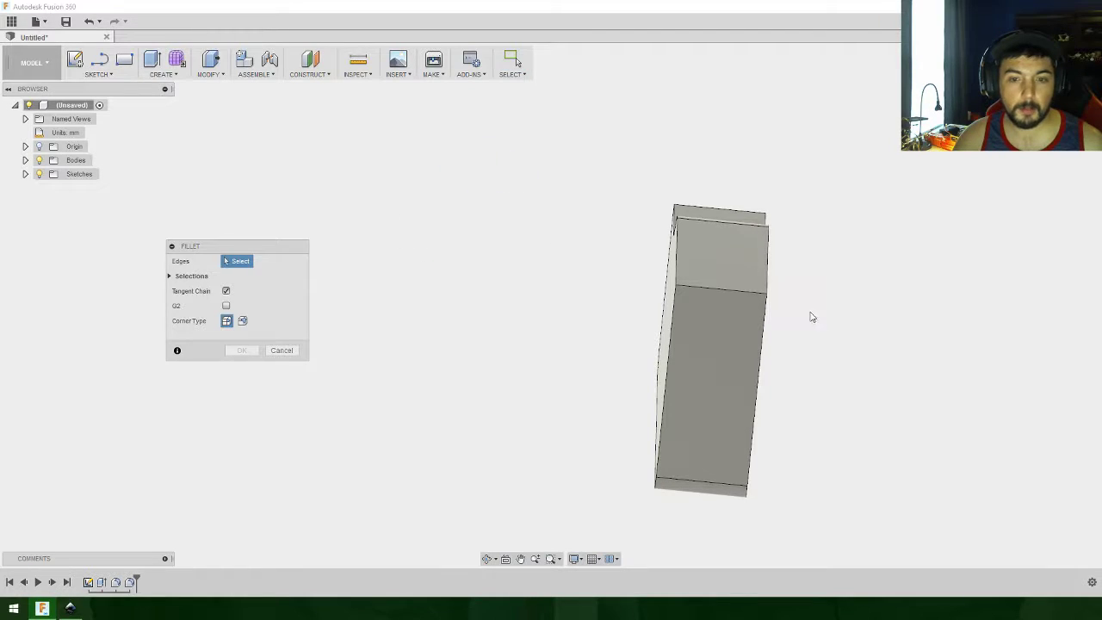
click(742, 297)
shift+middle_drag(861, 337, 792, 339)
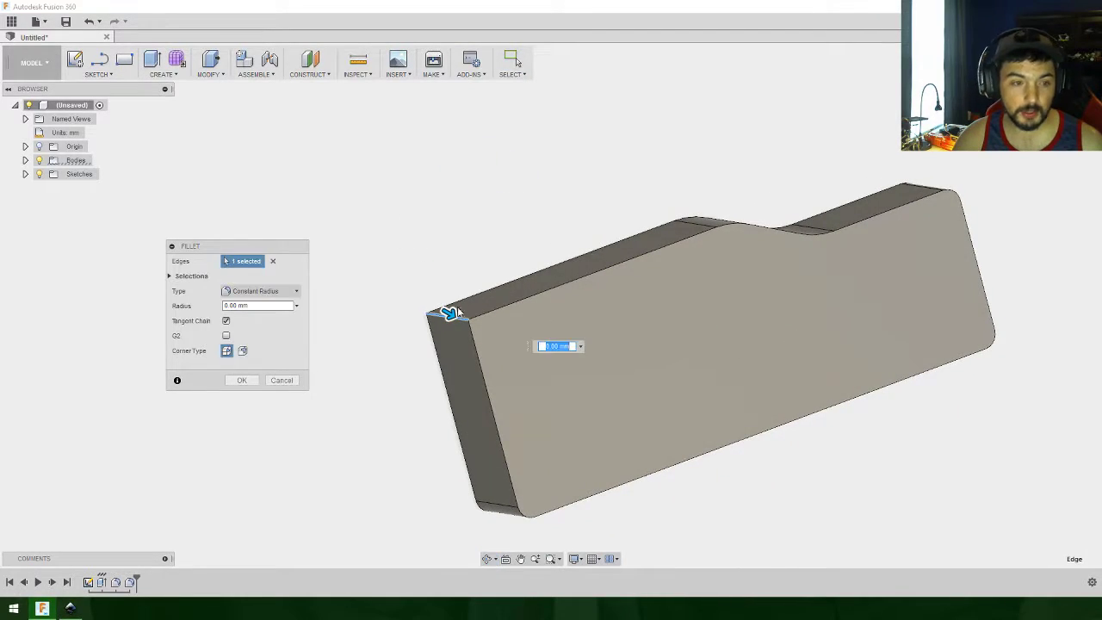
click(261, 306)
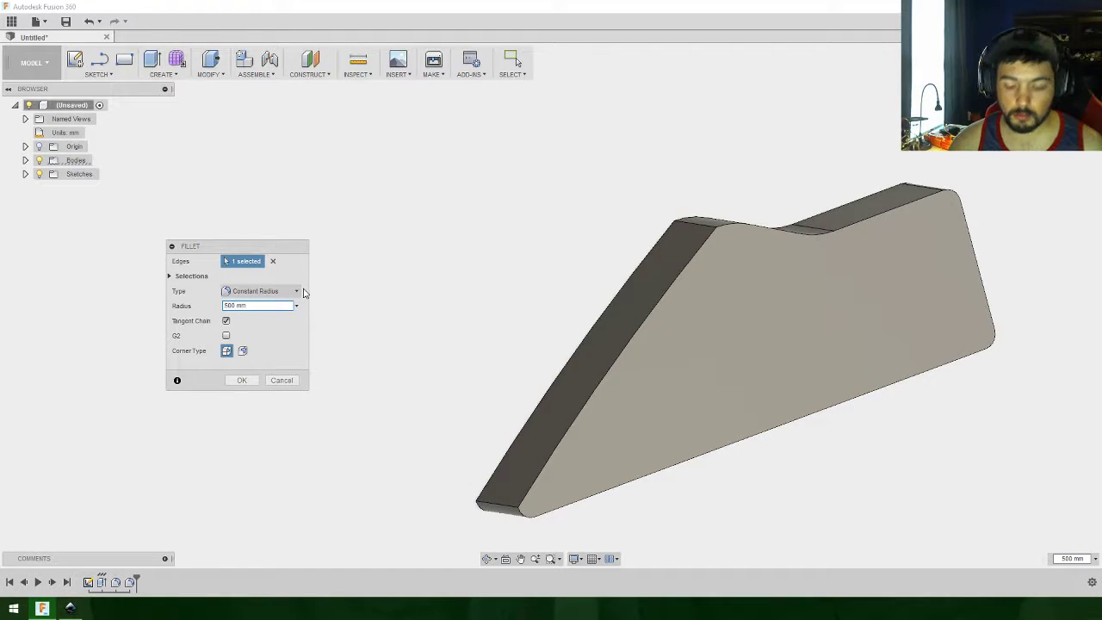
shift+middle_drag(303, 294, 369, 307)
mouse_move(505, 233)
shift+middle_down()
mouse_move(460, 229)
mouse_move(487, 228)
shift+middle_up()
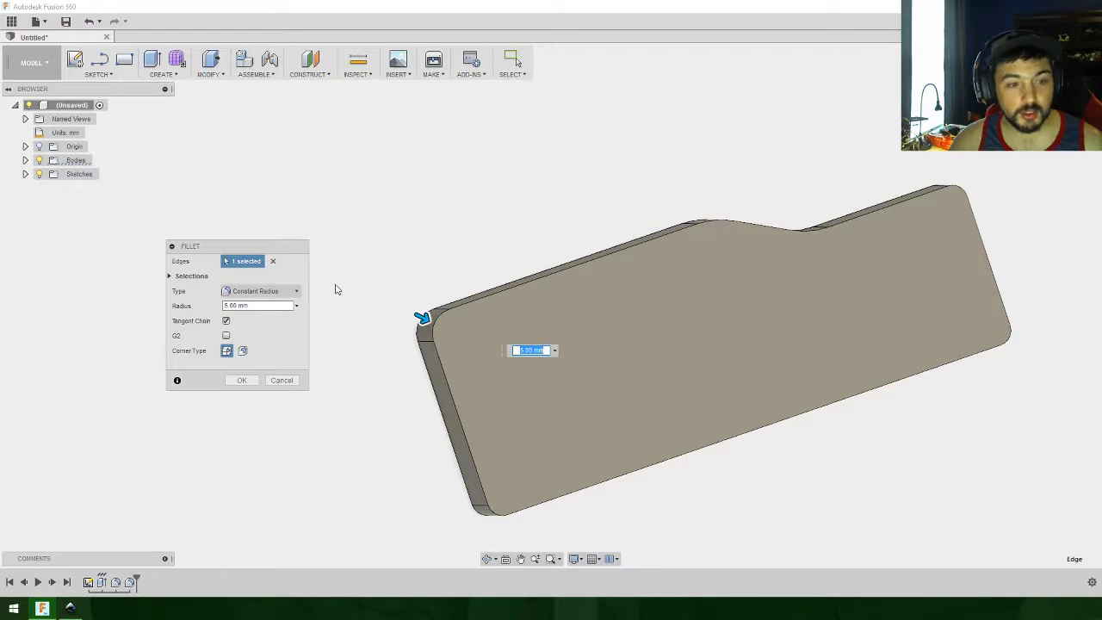
drag(424, 318, 427, 315)
shift+middle_drag(490, 248, 451, 273)
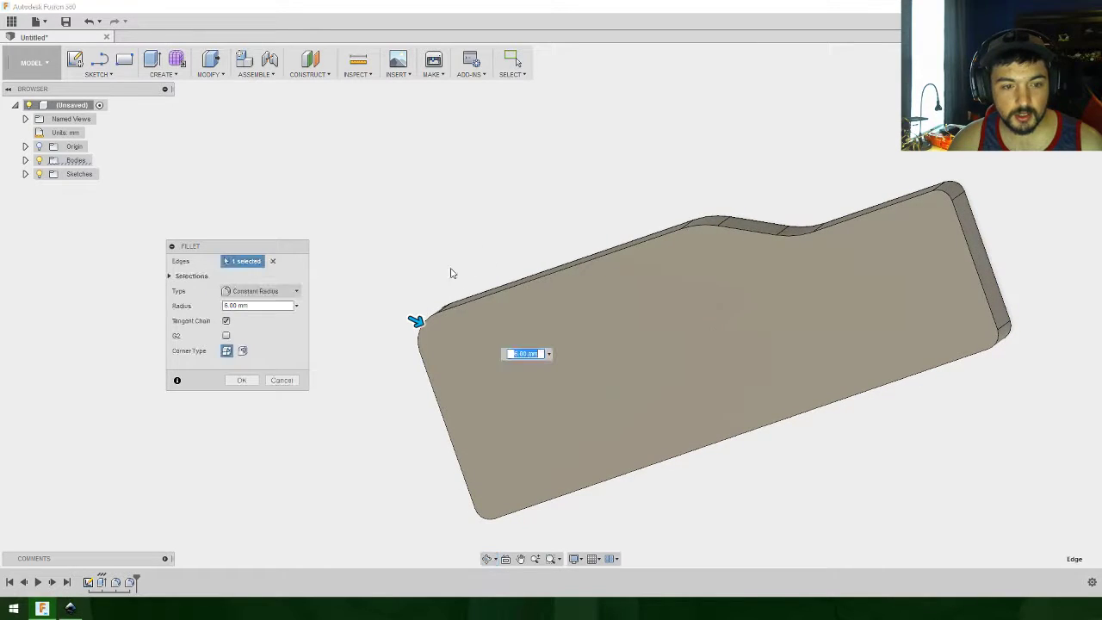
click(242, 381)
middle_drag(544, 207, 521, 229)
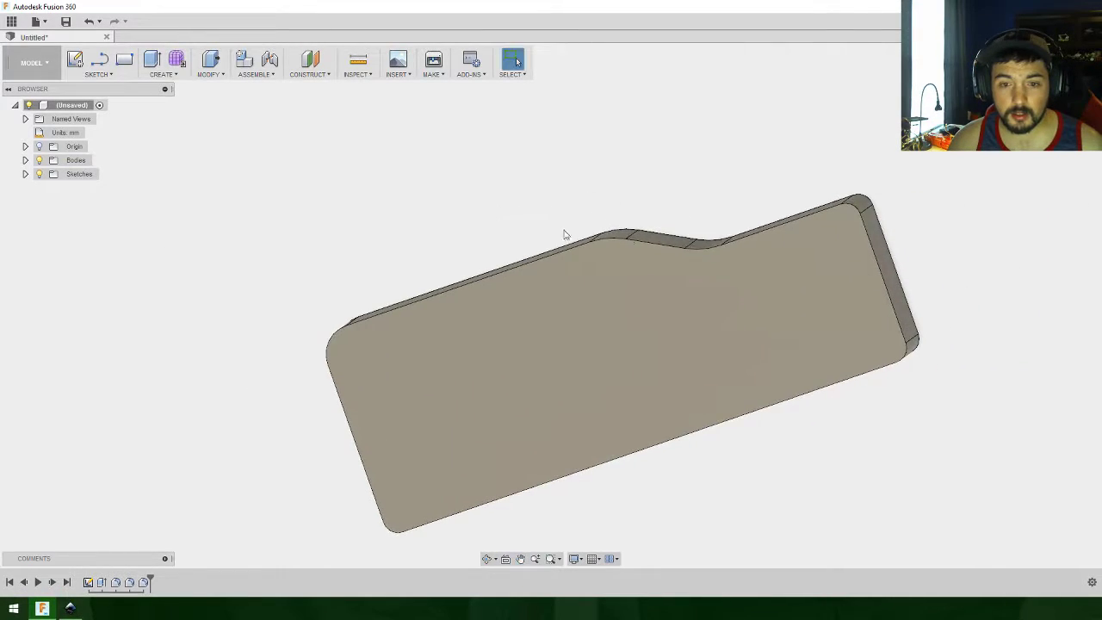
shift+middle_drag(913, 284, 868, 253)
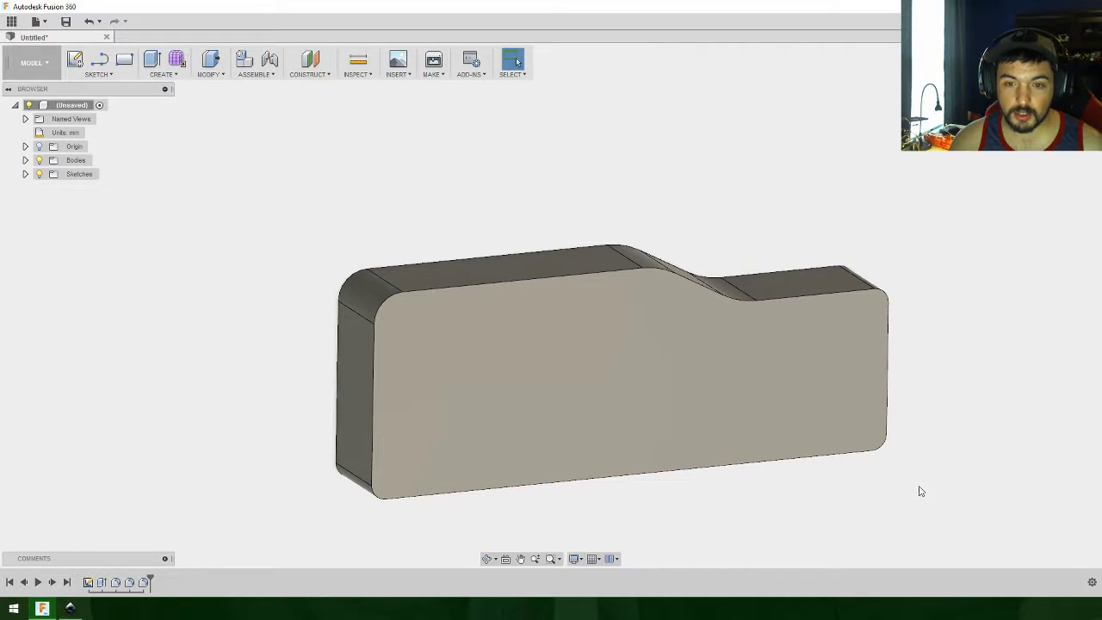
middle_drag(975, 396, 517, 358)
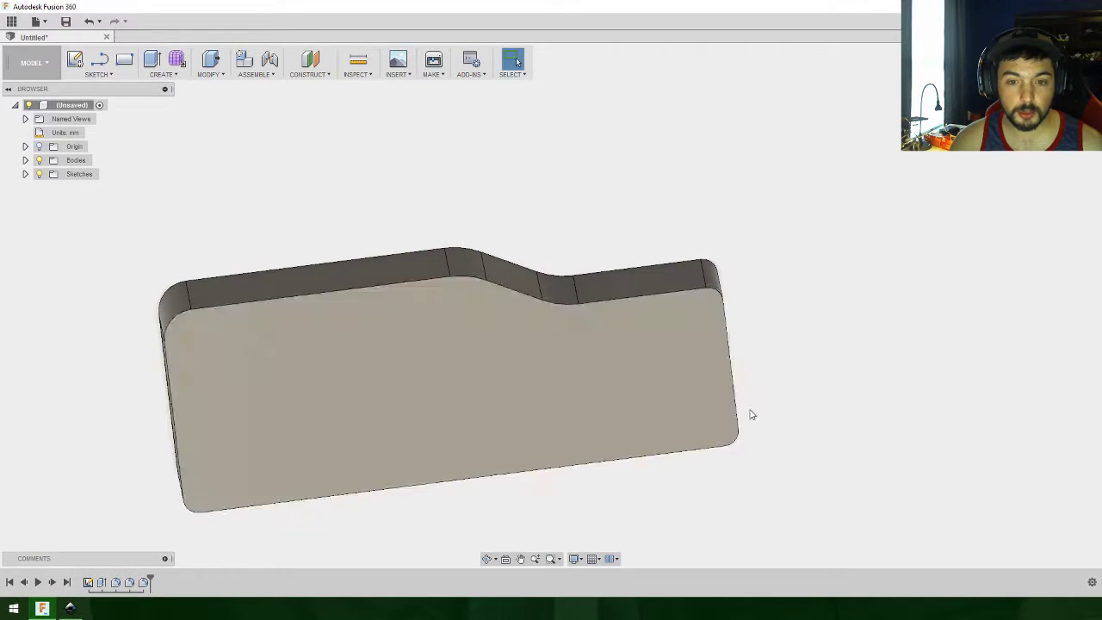
click(176, 76)
mouse_move(210, 74)
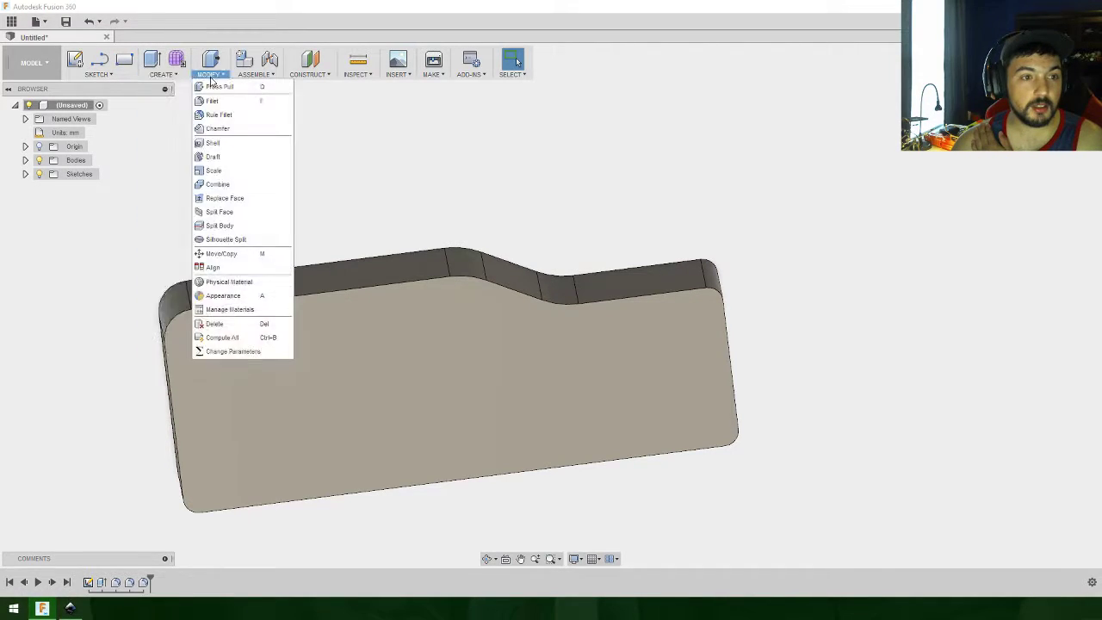
click(221, 128)
shift+middle_drag(866, 374, 640, 388)
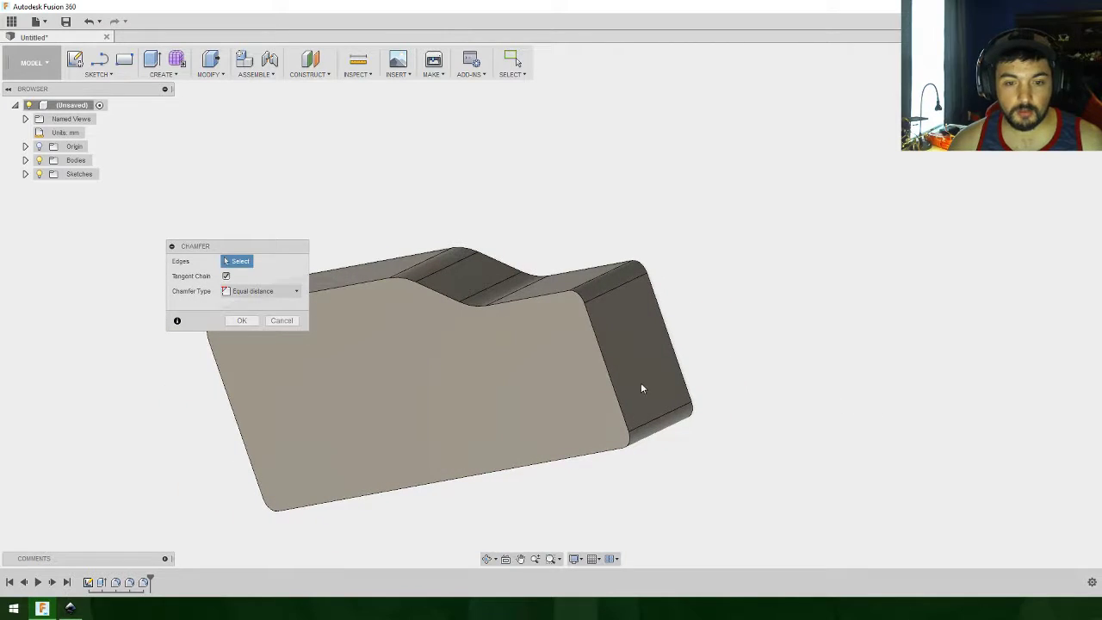
shift+middle_drag(783, 319, 887, 301)
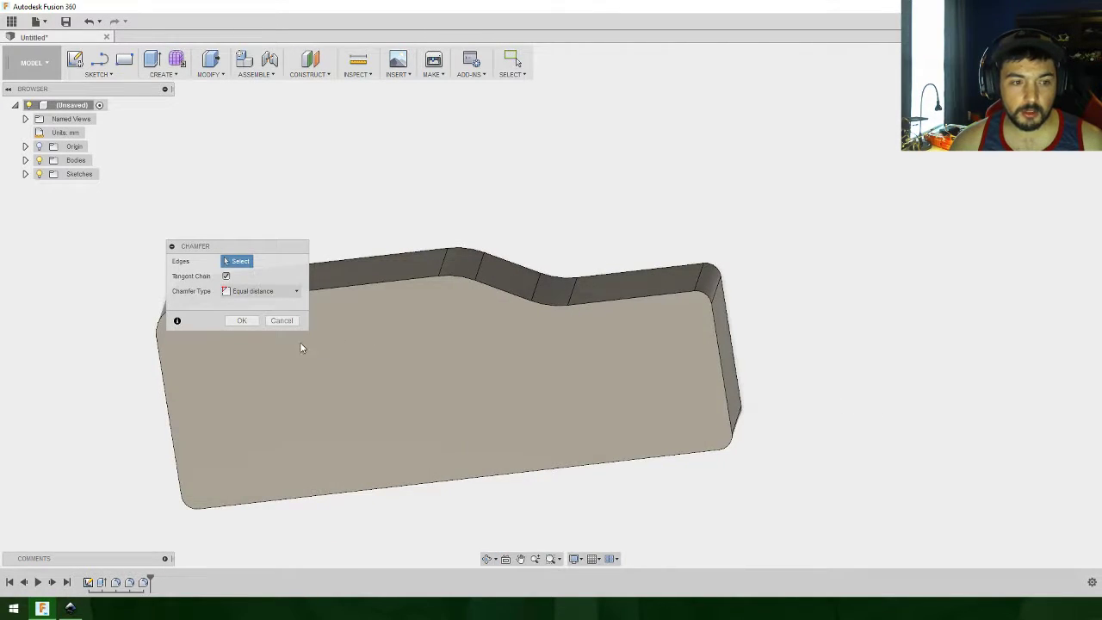
click(281, 320)
Step: Start a sketch on the block's large front face and draw an 80 mm line along the lower edge from the origin corner
click(99, 59)
click(611, 345)
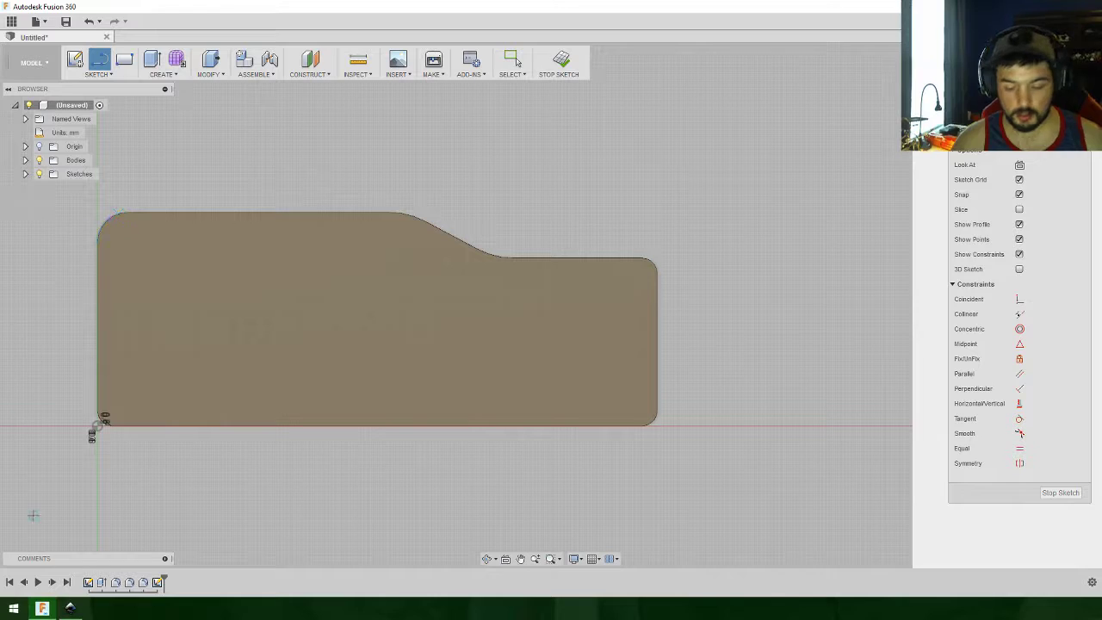
click(98, 424)
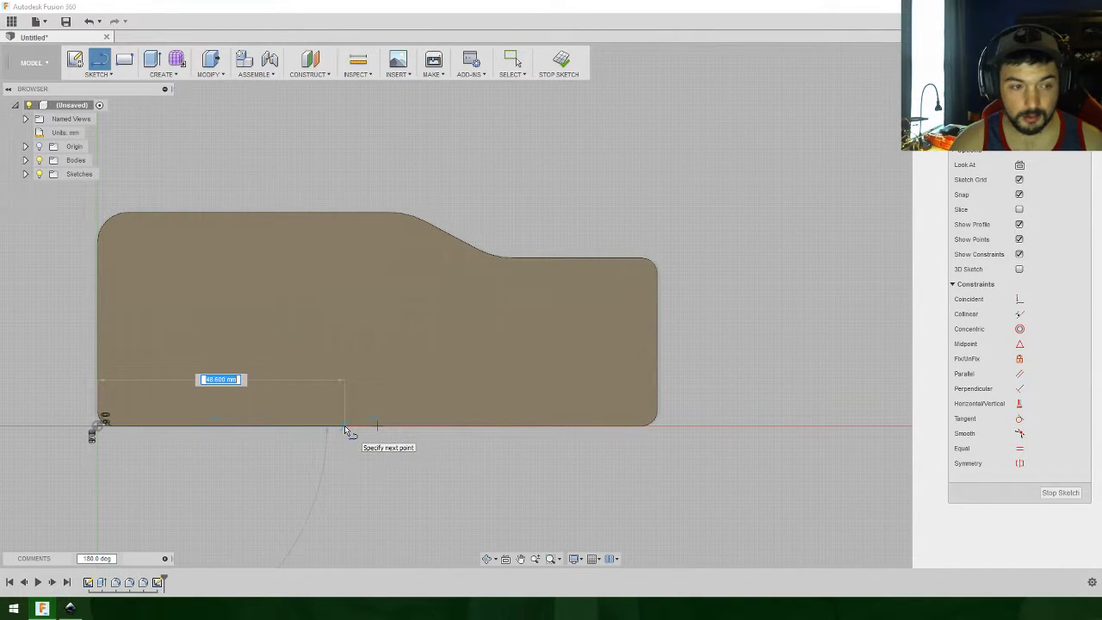
text(80)
key(Return)
key(Escape)
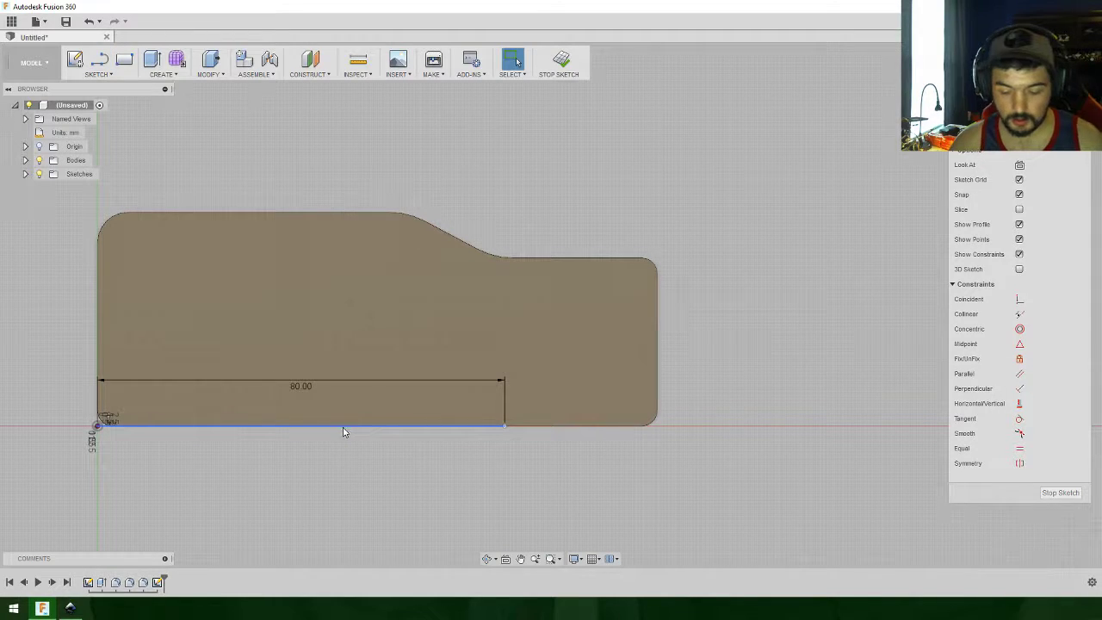
Step: Draw a line about 35 mm long at 90 degrees from the 80 mm line's free end to just past the upper edge
key(l)
click(504, 425)
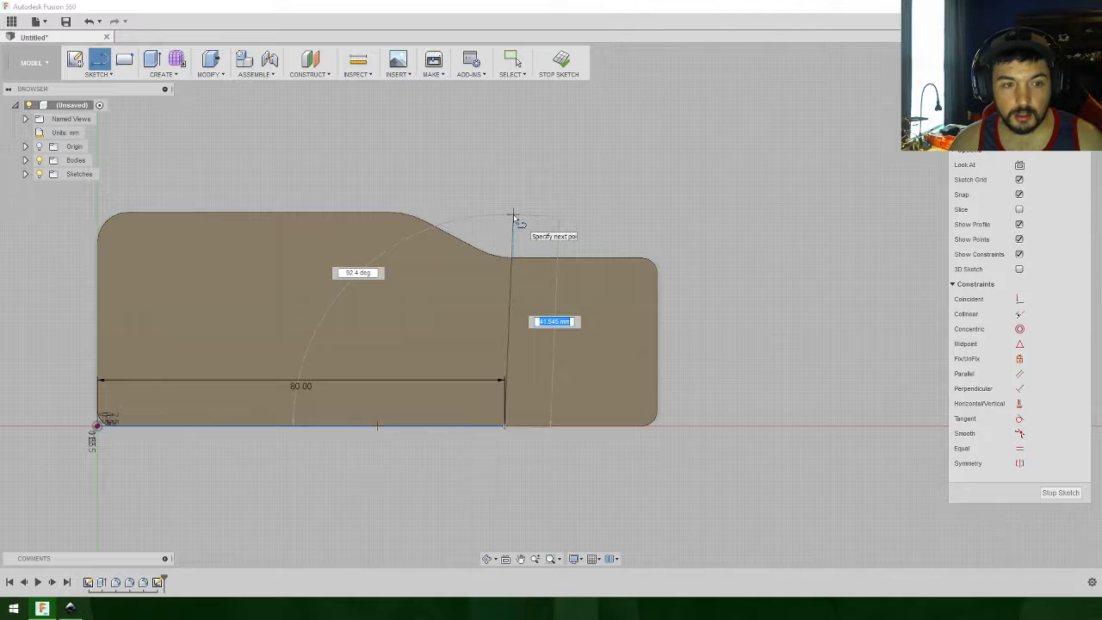
key(Tab)
text(90)
key(Tab)
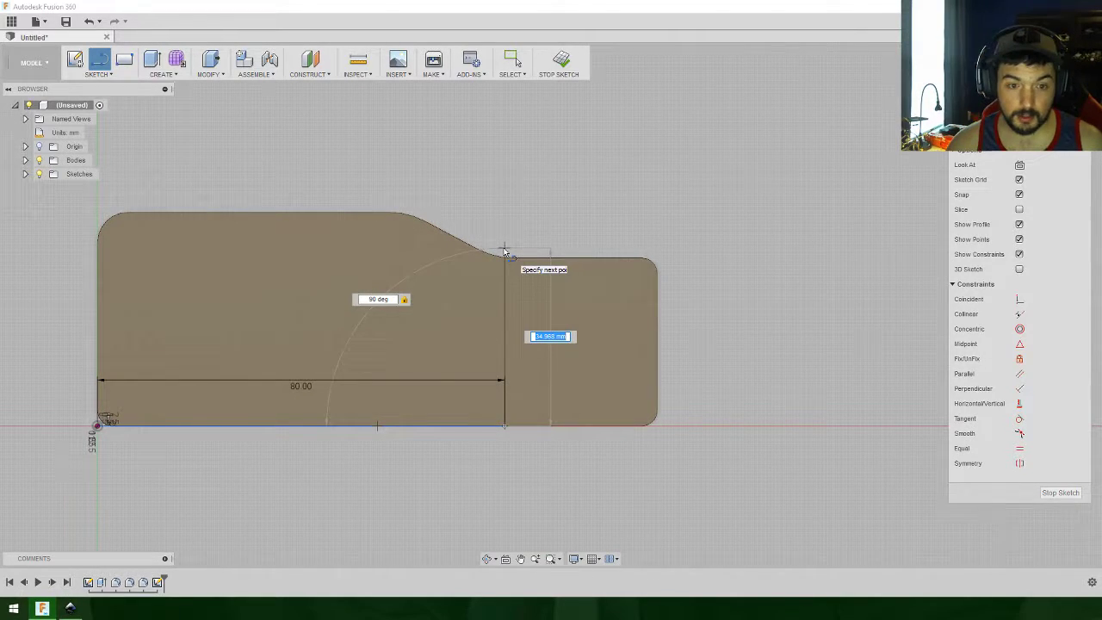
click(504, 251)
key(Escape)
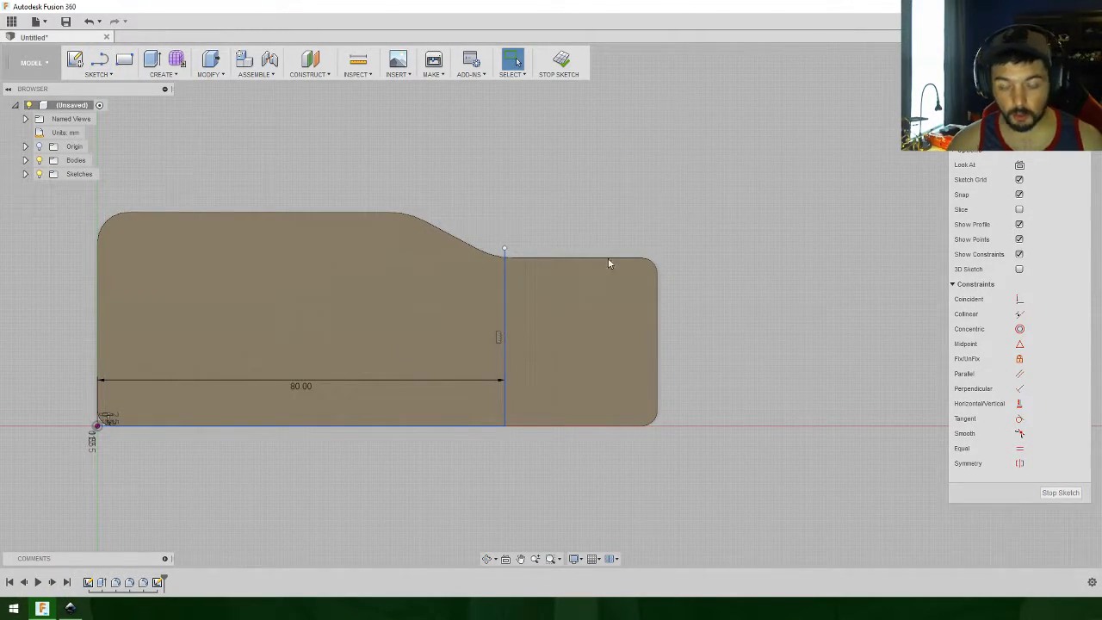
Step: Set up an Extrude of the profile at the block's short end, using the Cut operation
click(153, 60)
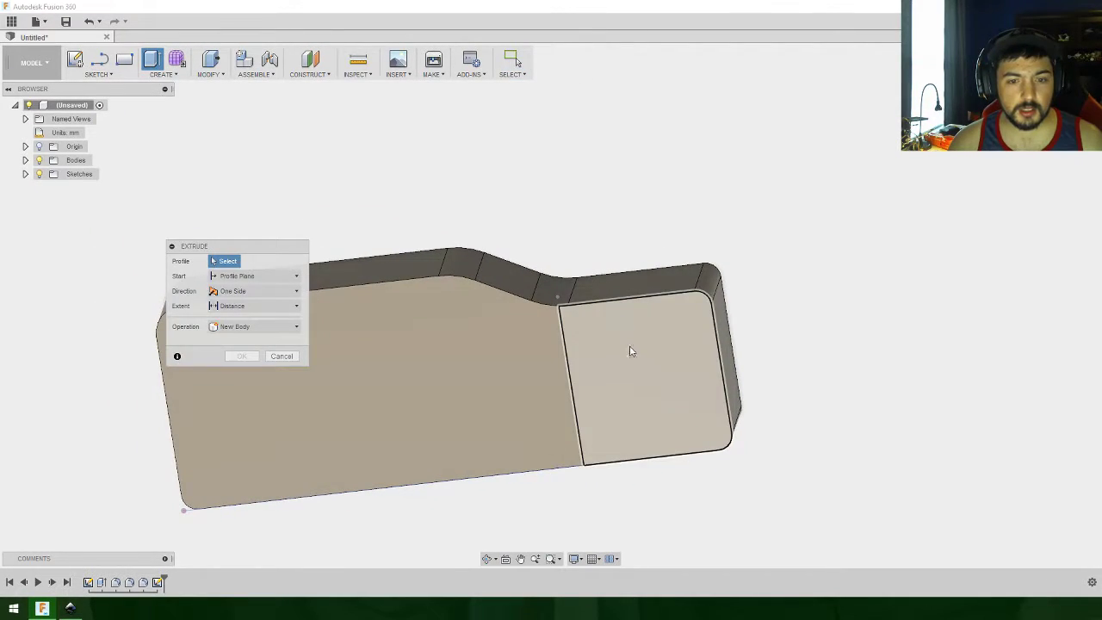
click(630, 350)
click(254, 357)
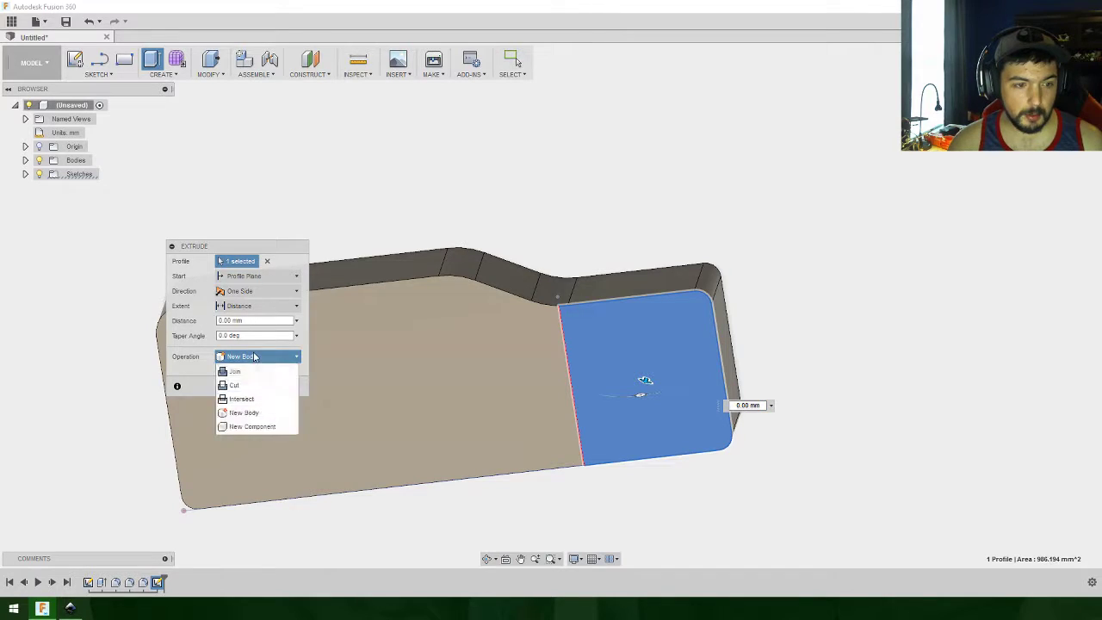
click(239, 385)
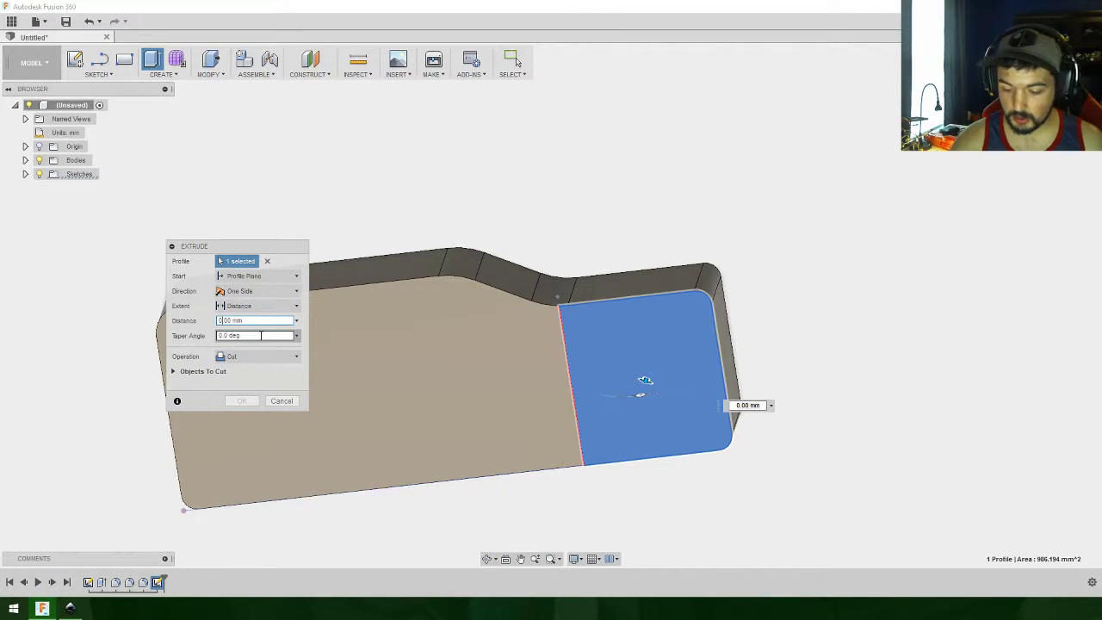
Step: Set the cut distance to -10 mm and apply the cut to the block's short end
key(BackSpace)
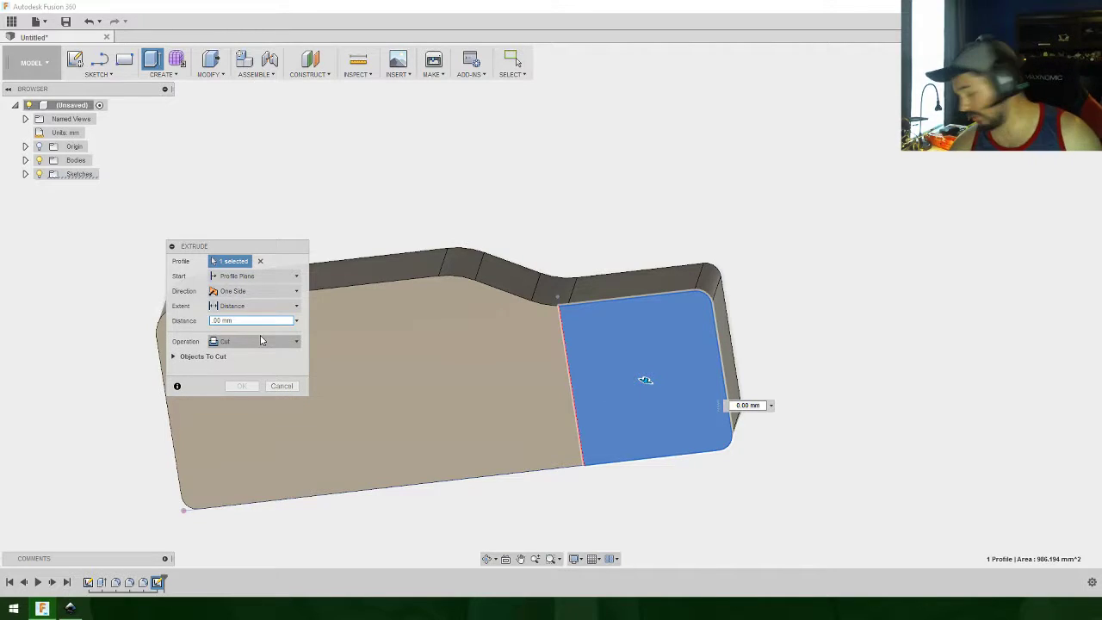
text(4)
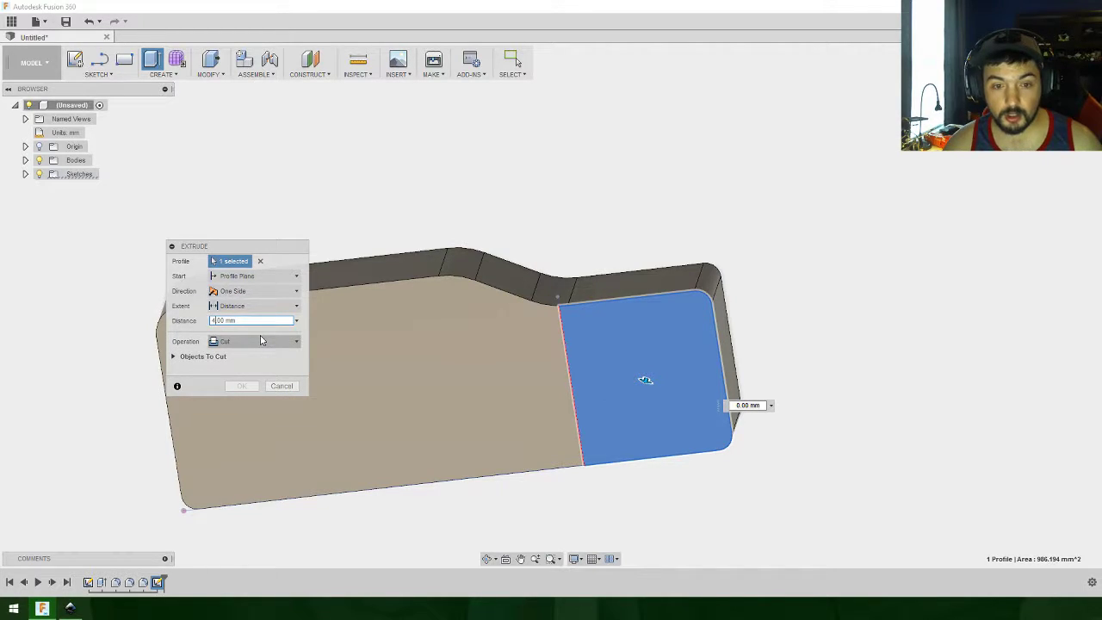
text(-)
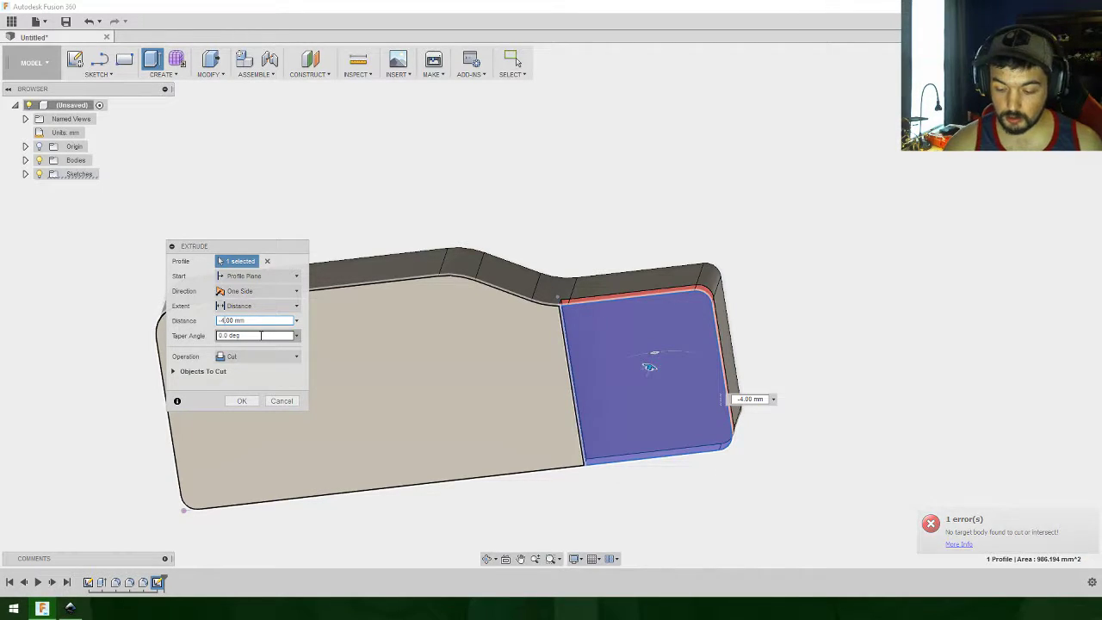
text(0)
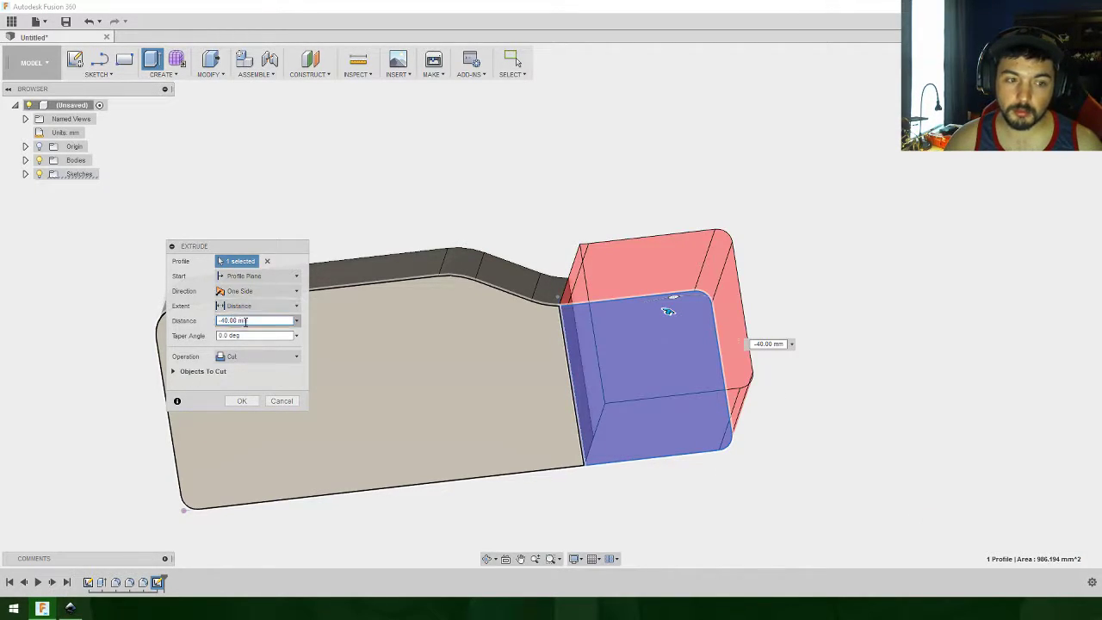
key(Return)
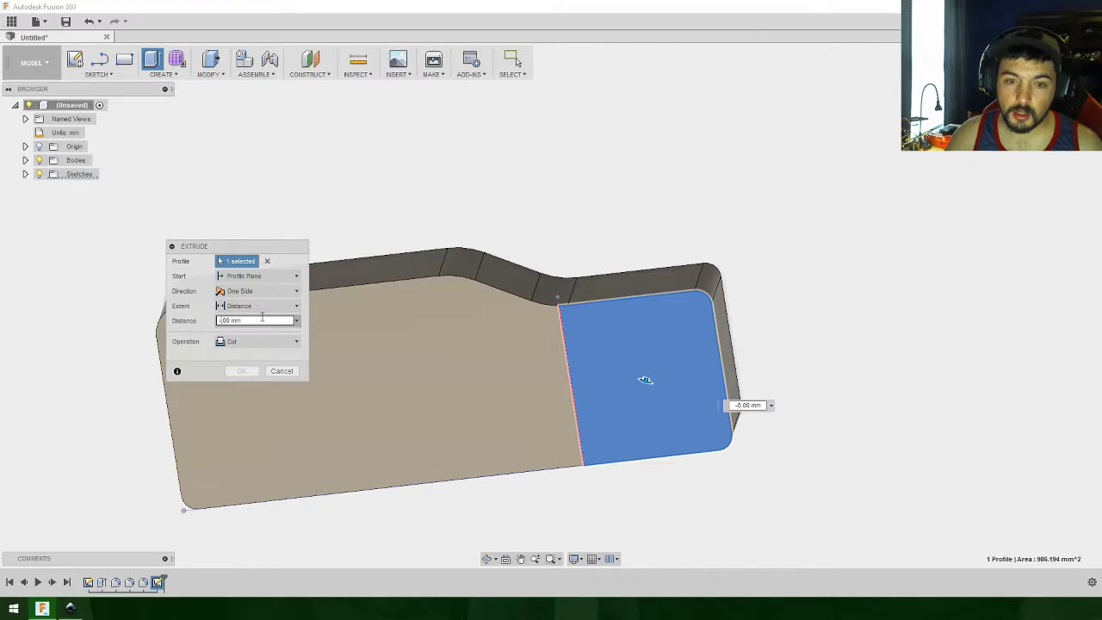
shift+middle_drag(762, 304, 714, 303)
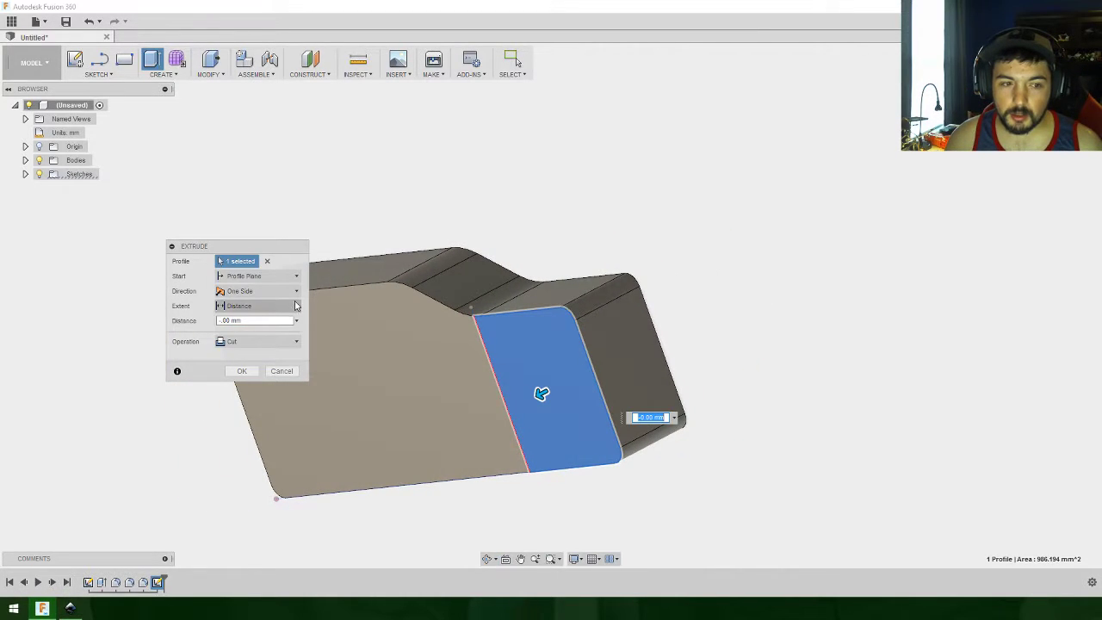
double_click(224, 320)
key(BackSpace)
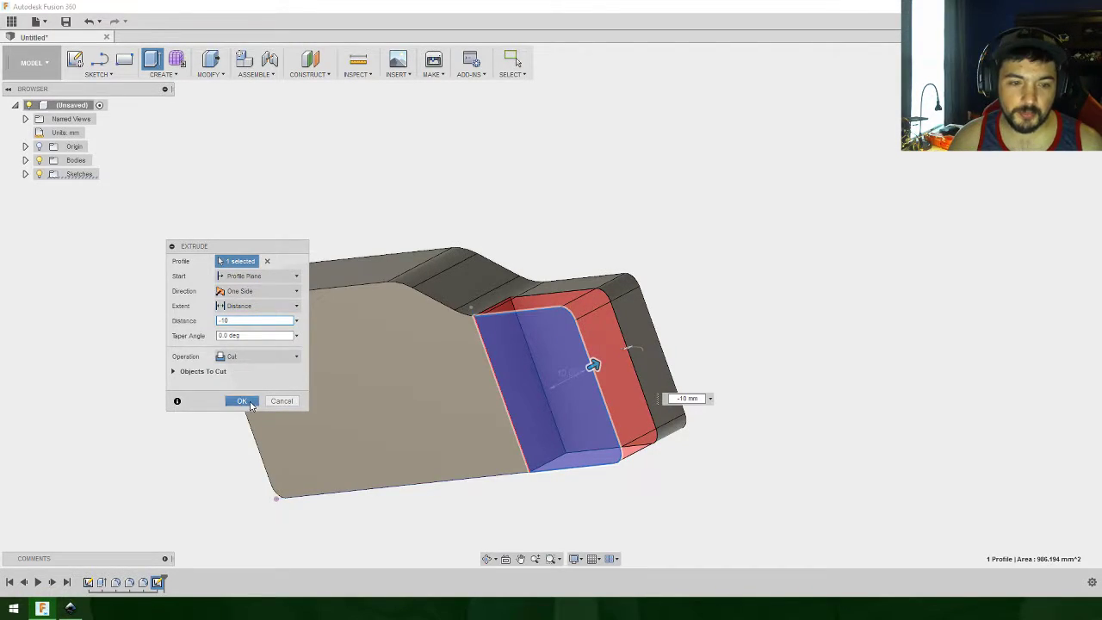
click(241, 400)
Step: Set up an equal-distance Chamfer of 10 mm on the outer edge of the step left by the cut
mouse_move(677, 327)
shift+middle_down()
mouse_move(755, 298)
mouse_move(637, 310)
mouse_move(689, 335)
shift+middle_up()
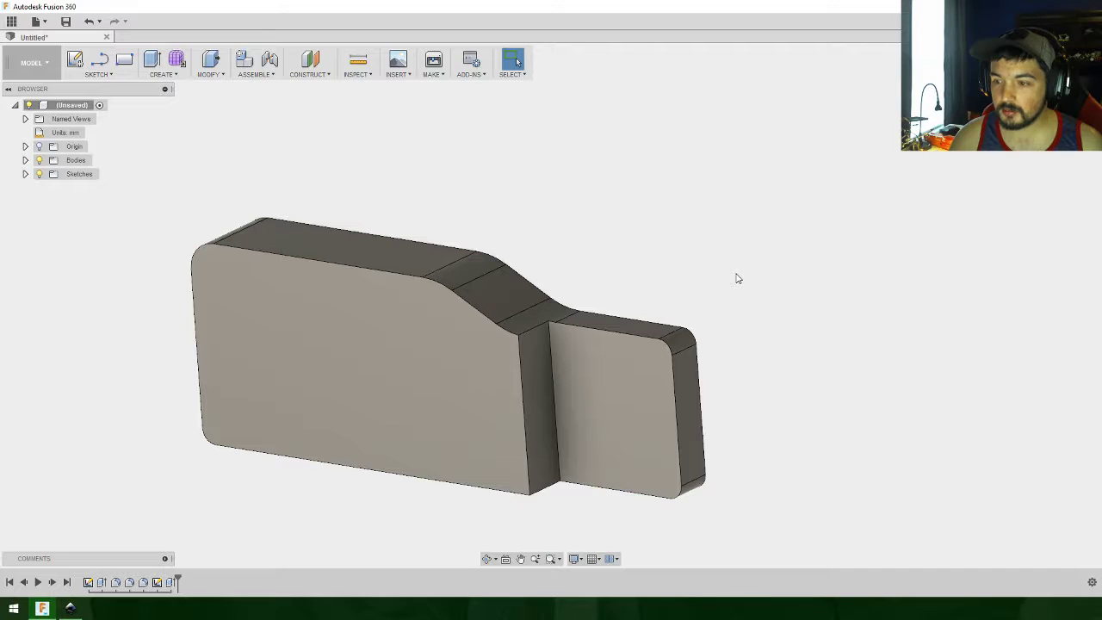
shift+middle_drag(723, 273, 742, 275)
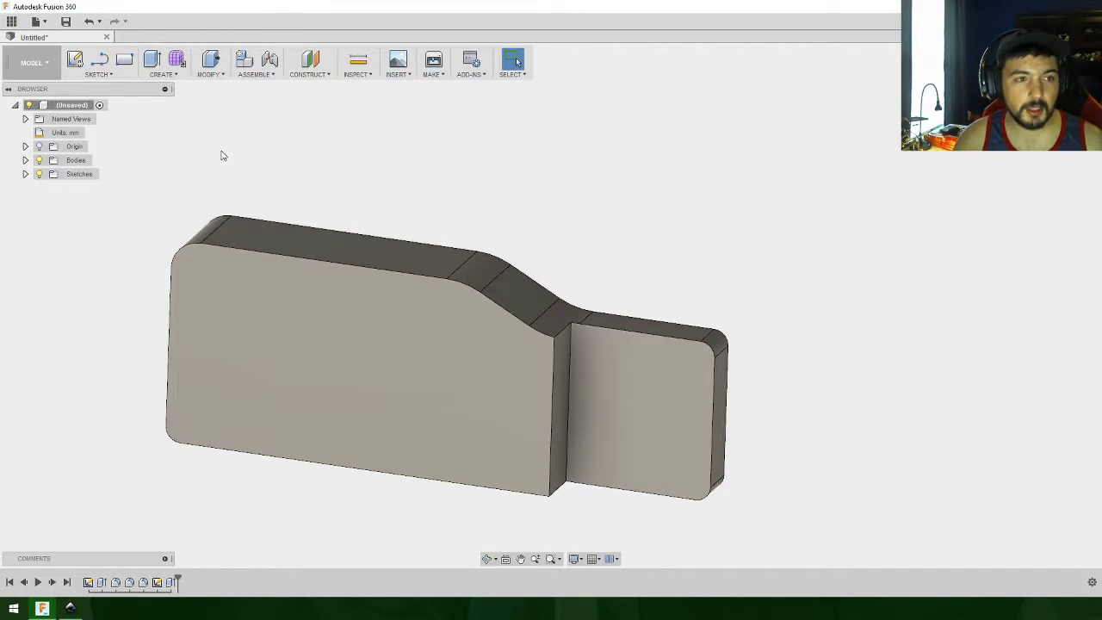
click(172, 75)
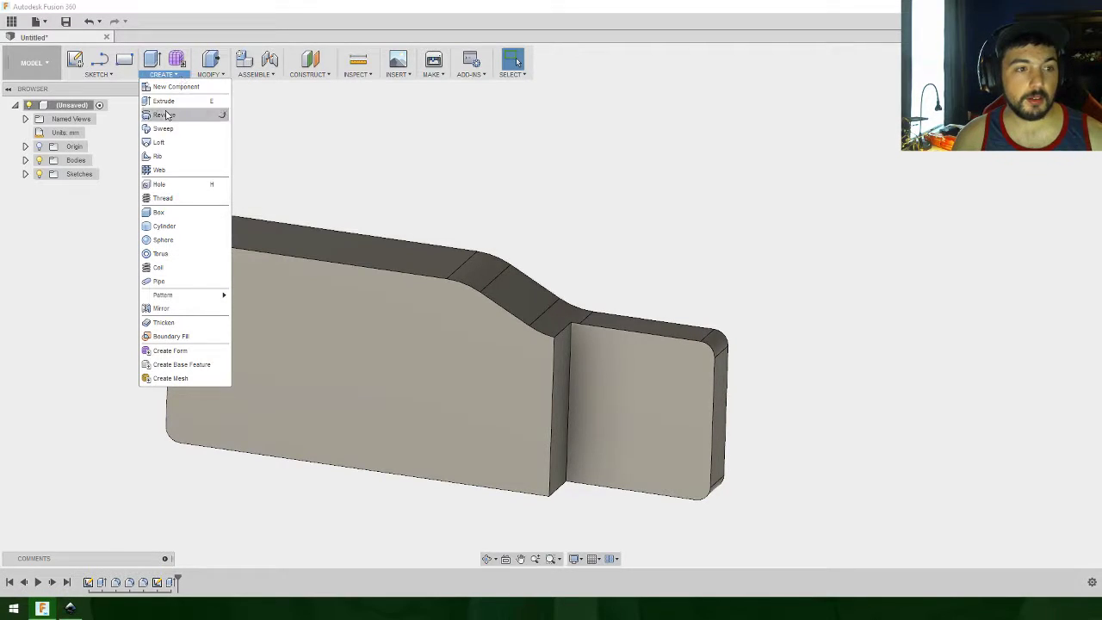
click(209, 75)
click(215, 129)
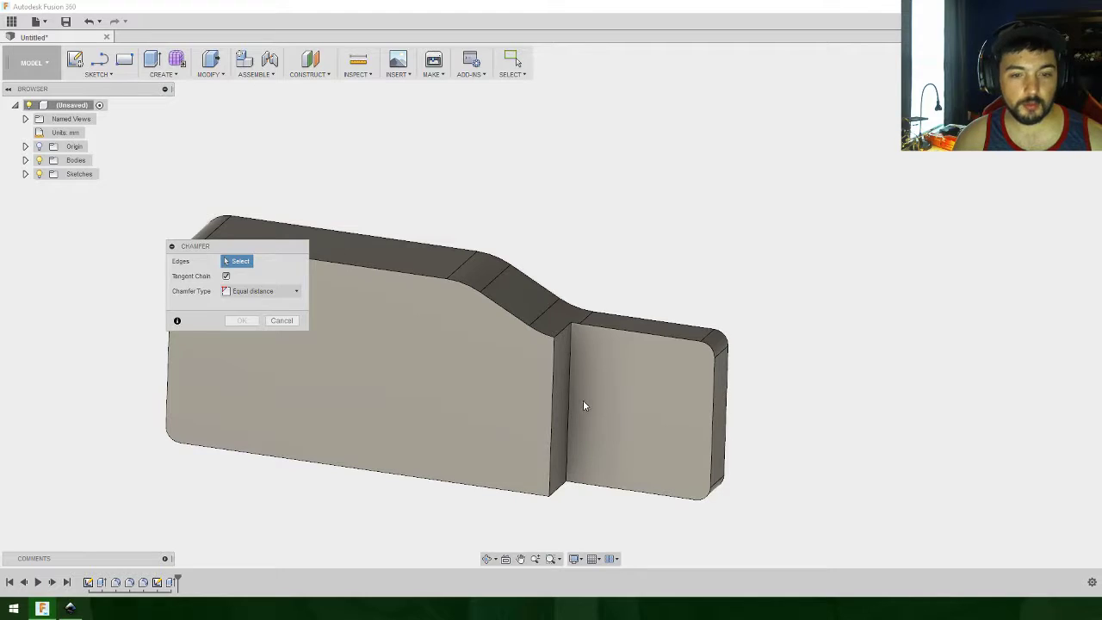
click(553, 384)
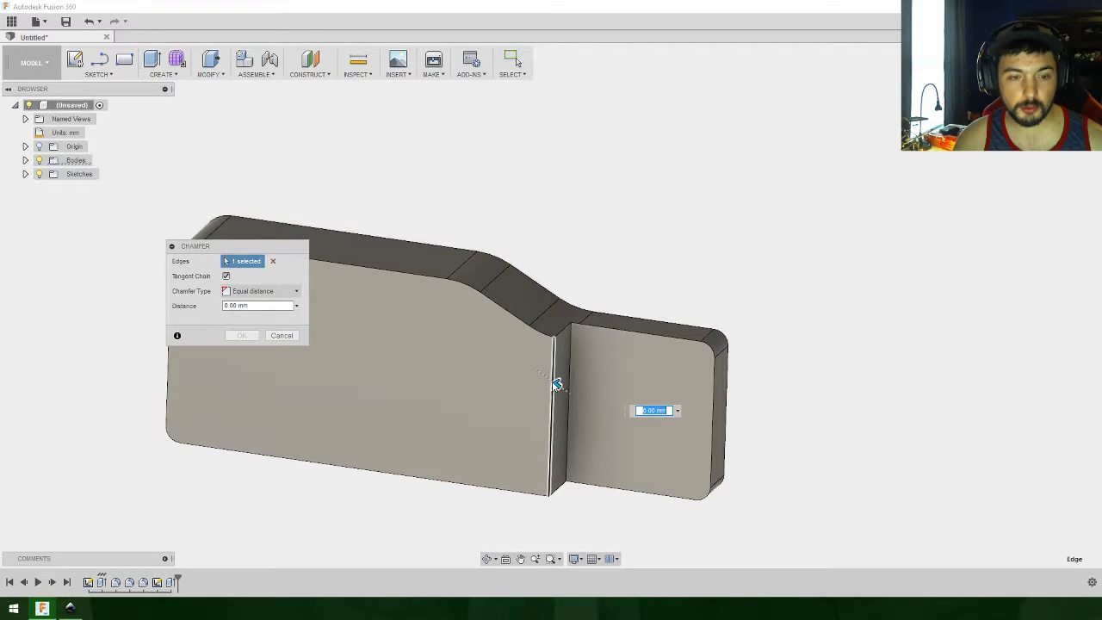
drag(559, 384, 541, 374)
text(10)
key(Return)
Step: Change the chamfer type to Distance and angle, with a 21 mm distance and a 25 degree angle
shift+middle_drag(746, 330, 757, 219)
click(258, 291)
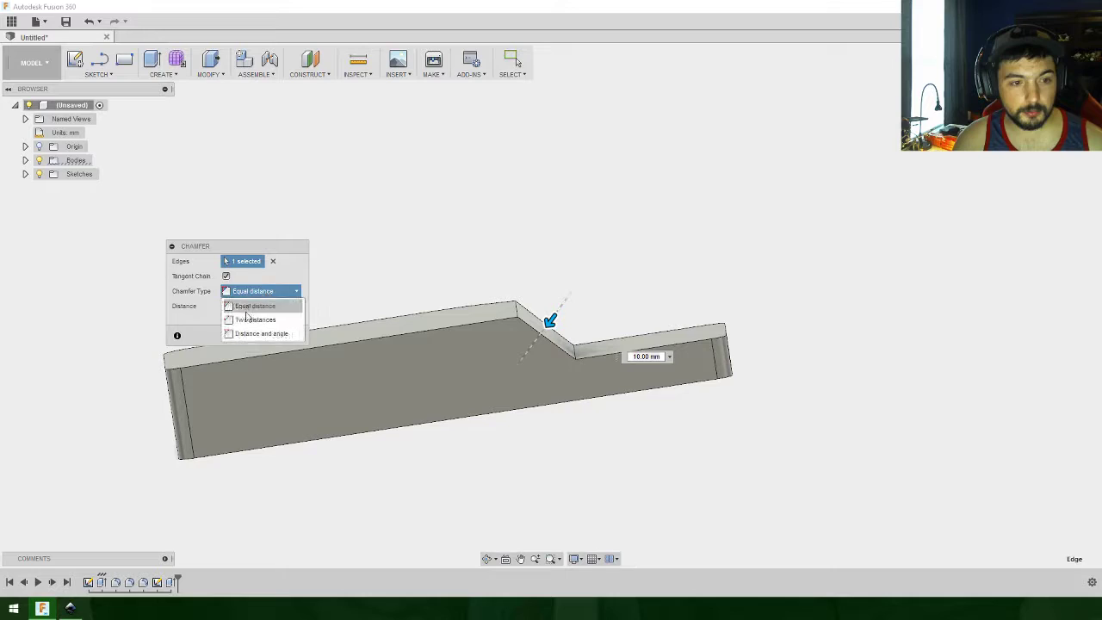
click(259, 332)
drag(521, 308, 522, 304)
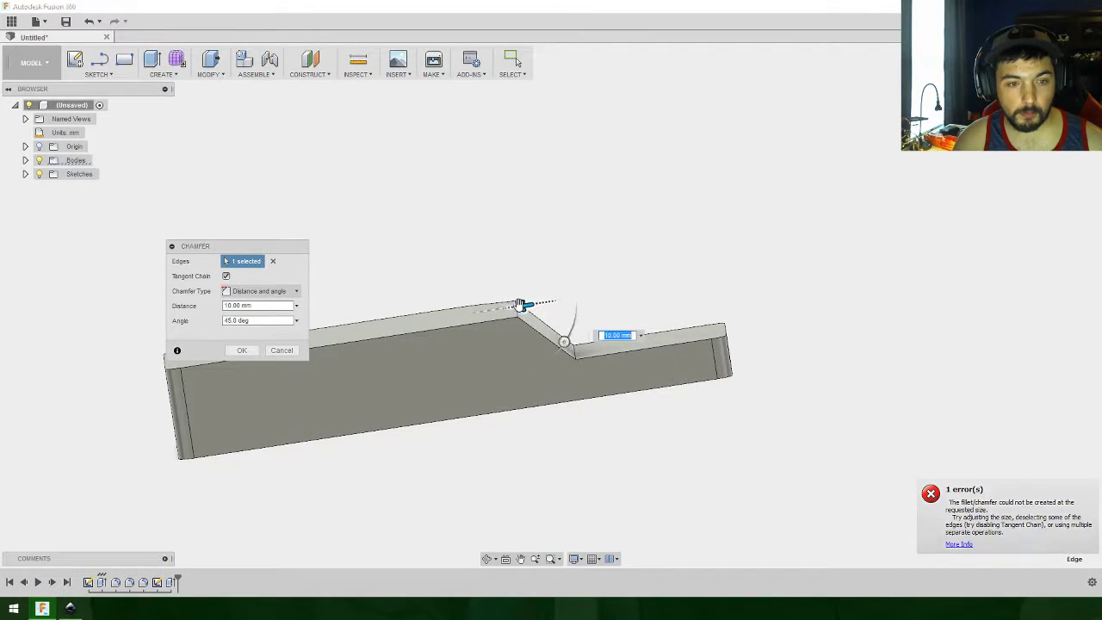
drag(564, 337, 468, 313)
click(466, 315)
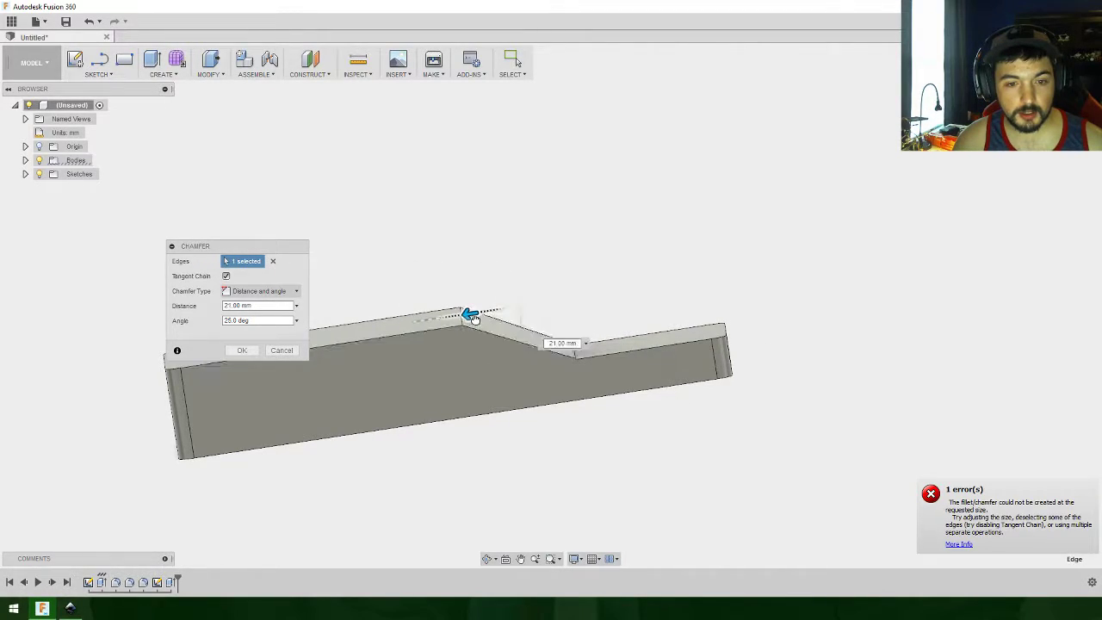
Step: Set the chamfer distance to 21.25 mm and apply the chamfer
mouse_move(804, 320)
shift+middle_down()
mouse_move(743, 330)
mouse_move(794, 330)
shift+middle_up()
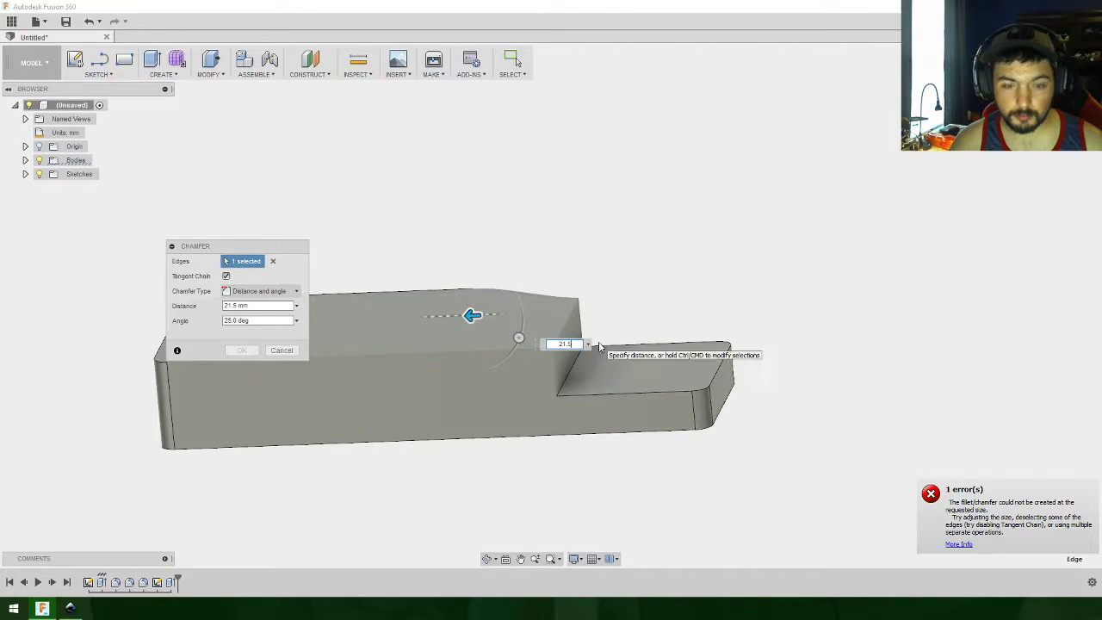
text(5)
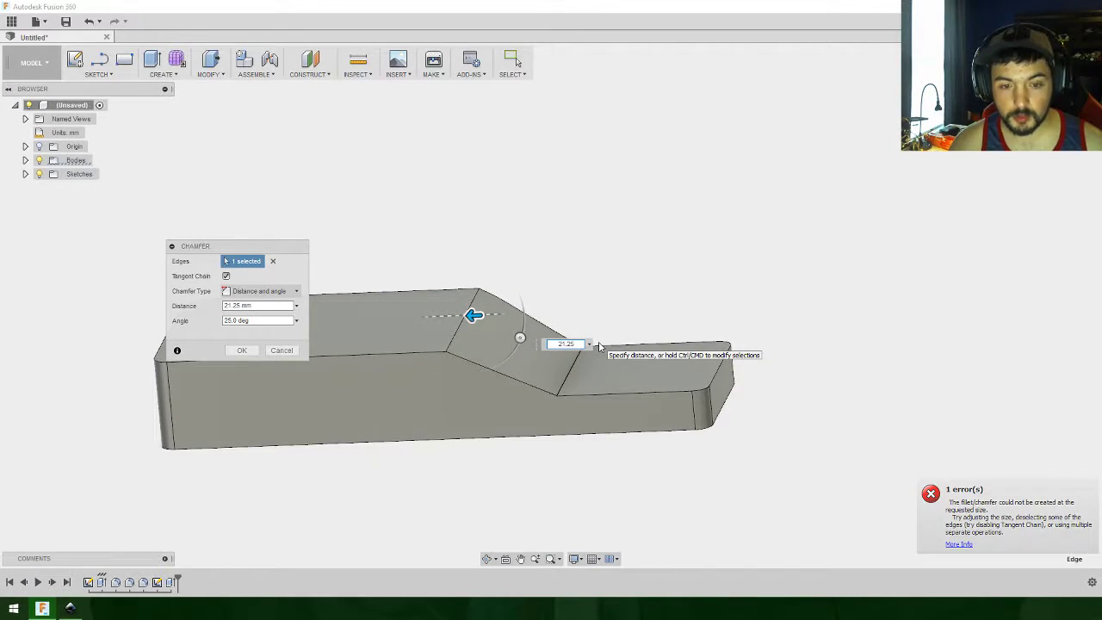
click(242, 351)
shift+middle_drag(656, 376, 748, 373)
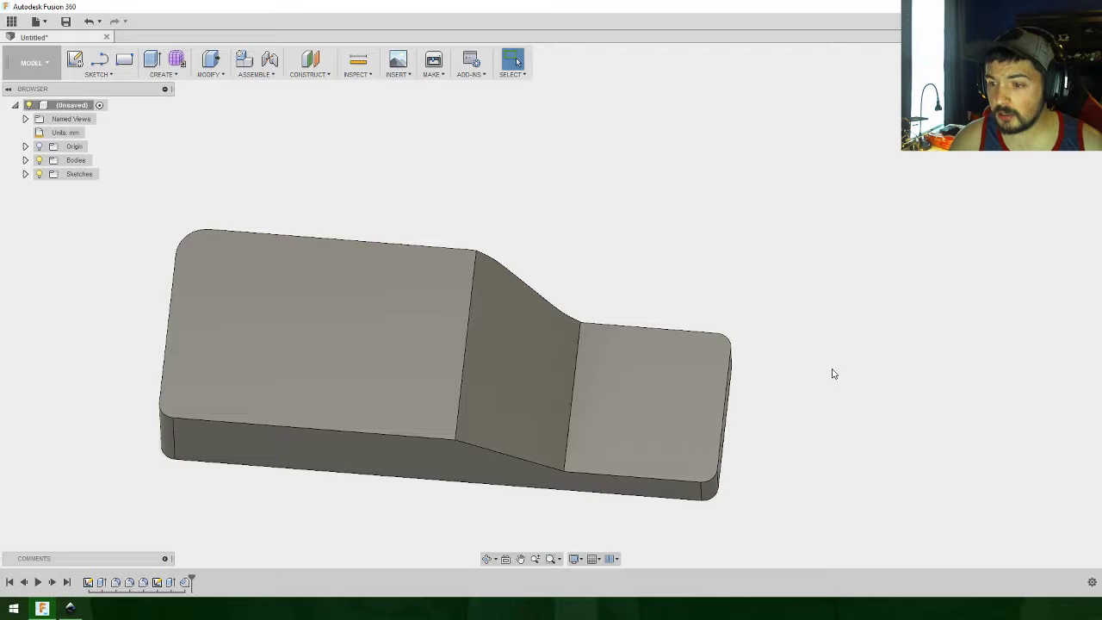
shift+middle_drag(816, 419, 362, 508)
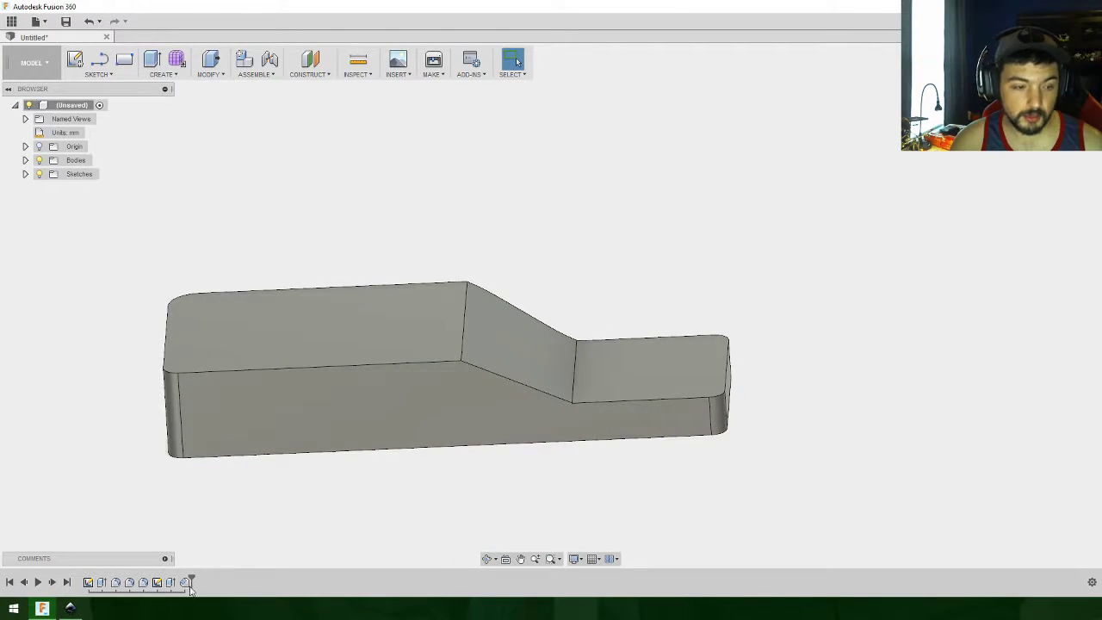
Step: Reopen the front-face sketch used for the cut and draw a 75 mm line along the lower edge from the origin corner
right_click(159, 583)
click(159, 583)
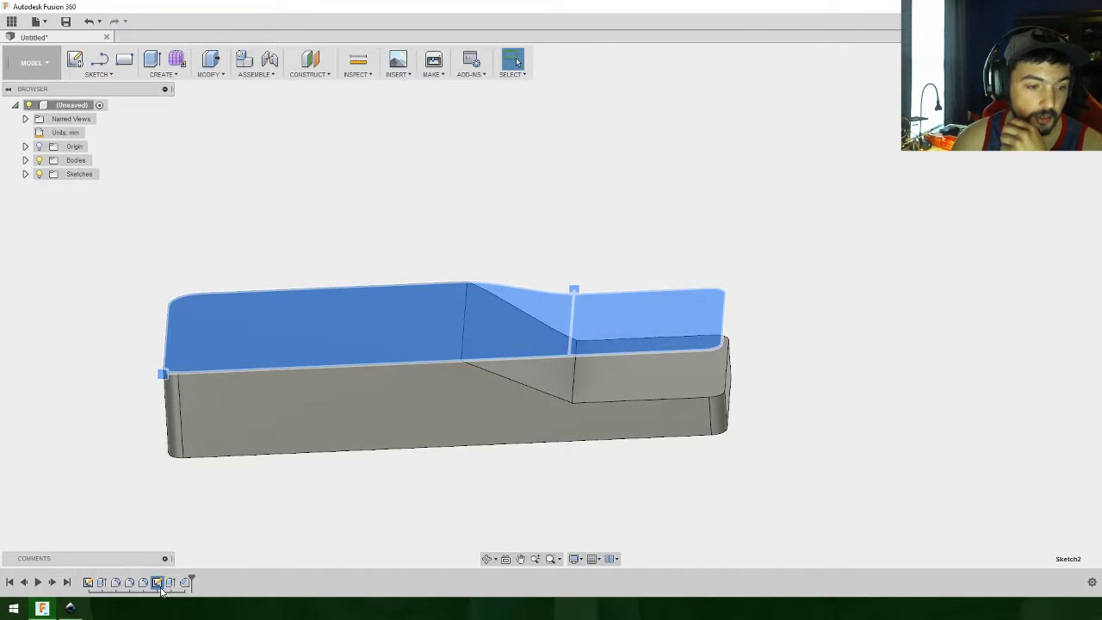
right_click(159, 583)
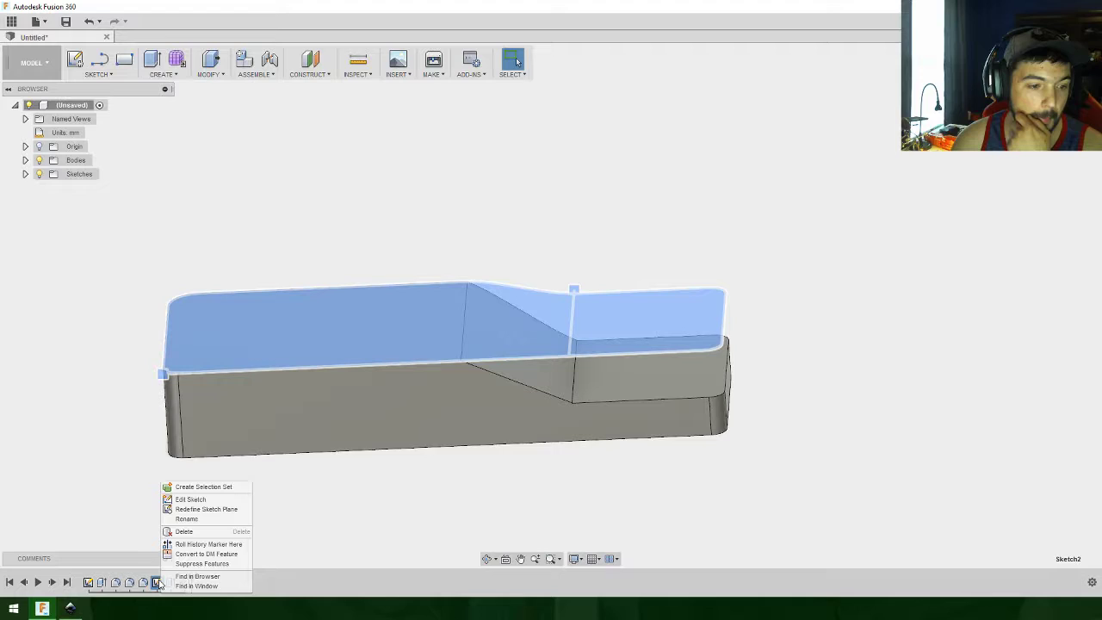
click(185, 502)
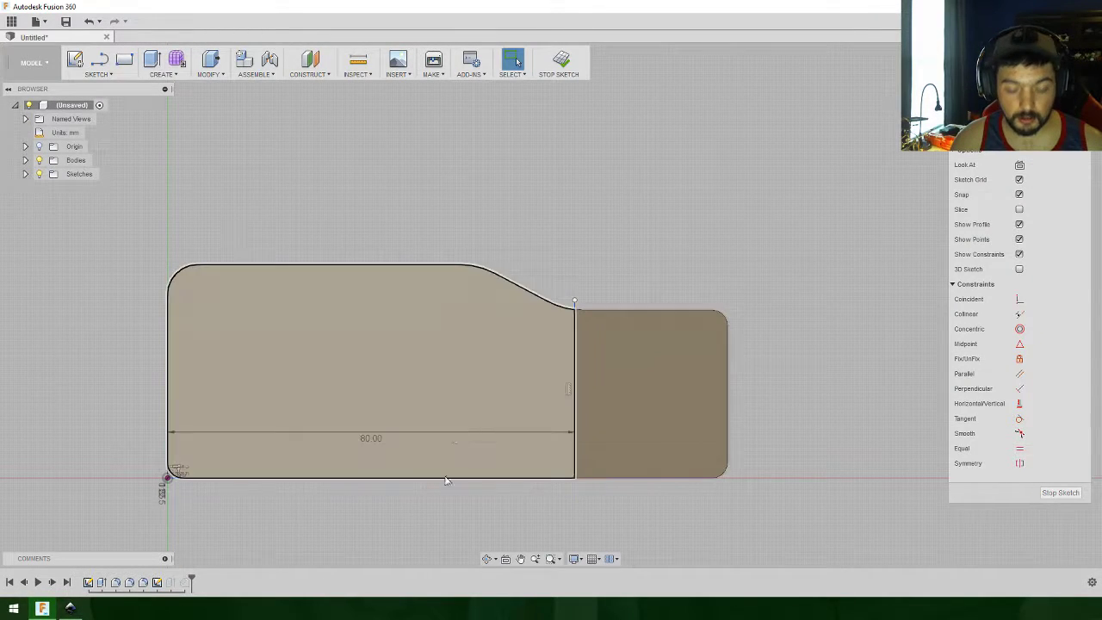
key(l)
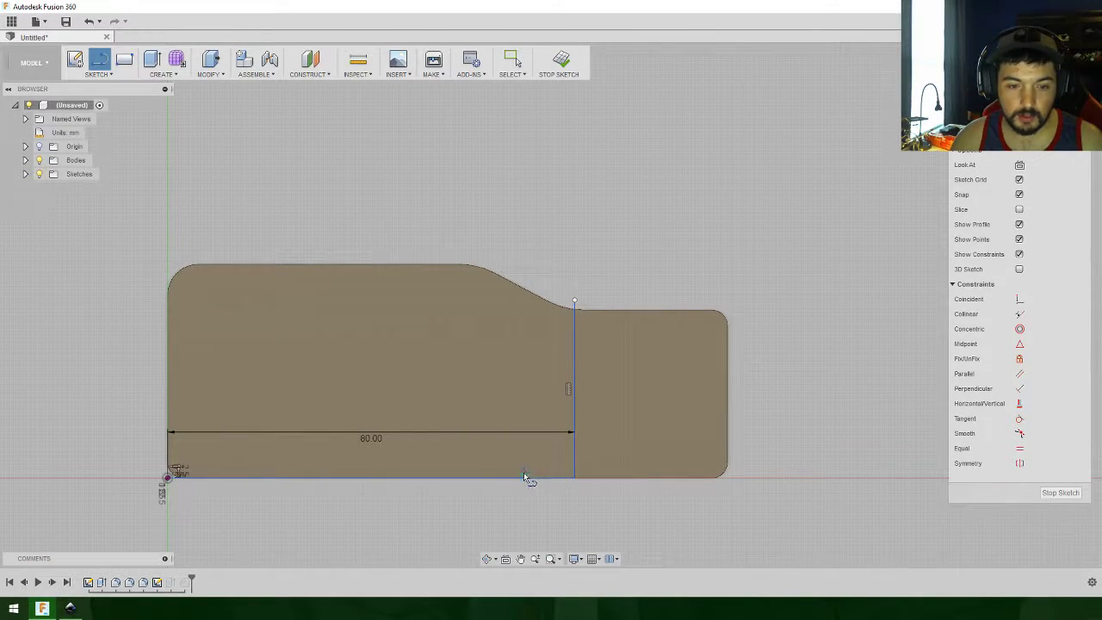
click(167, 478)
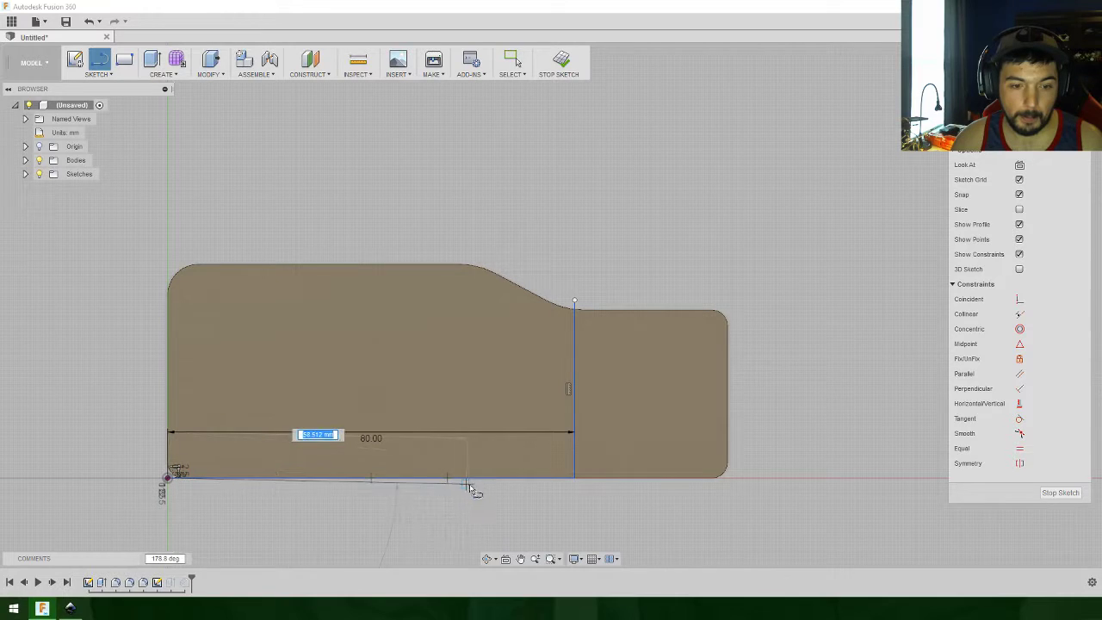
text(75)
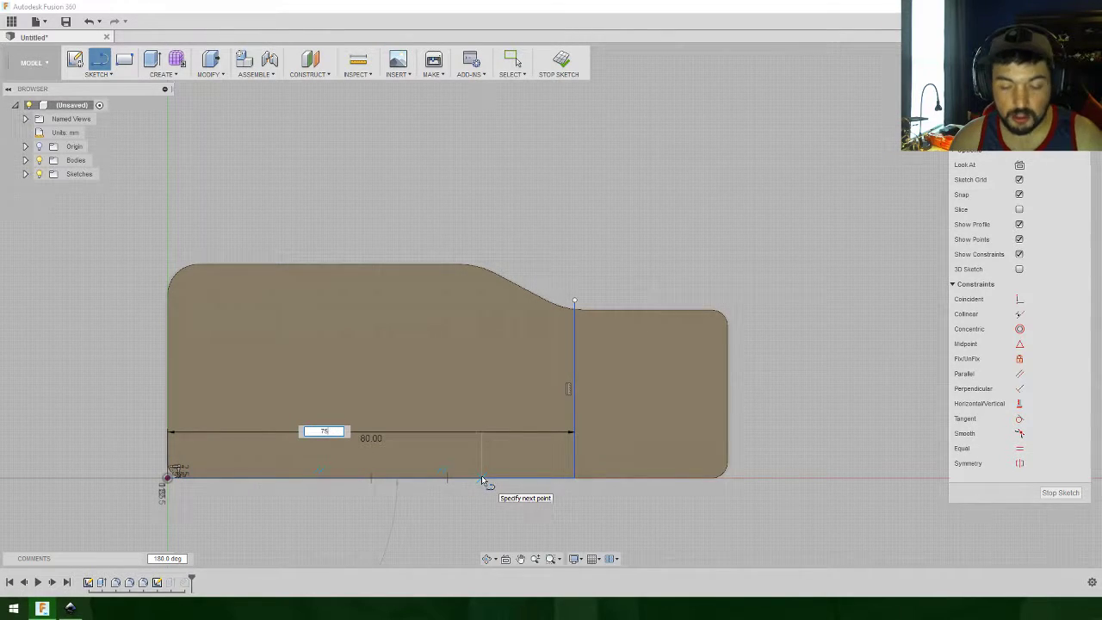
key(Return)
key(Escape)
Step: Draw a vertical line from the 75 mm line's free end to above the block's sloped upper edge
key(l)
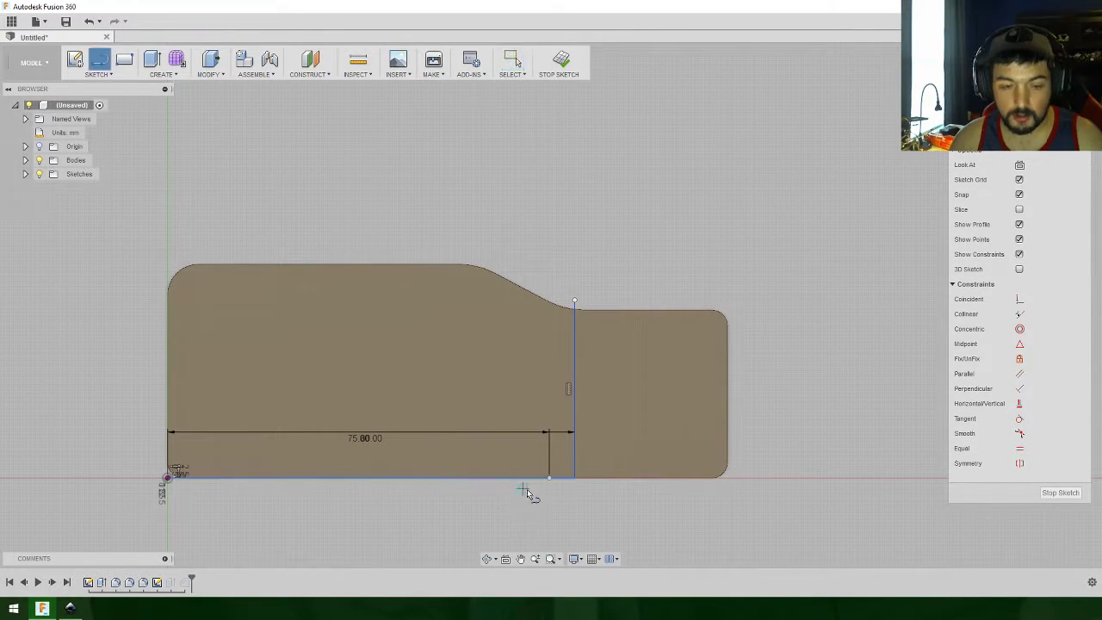
click(547, 479)
click(549, 255)
key(Escape)
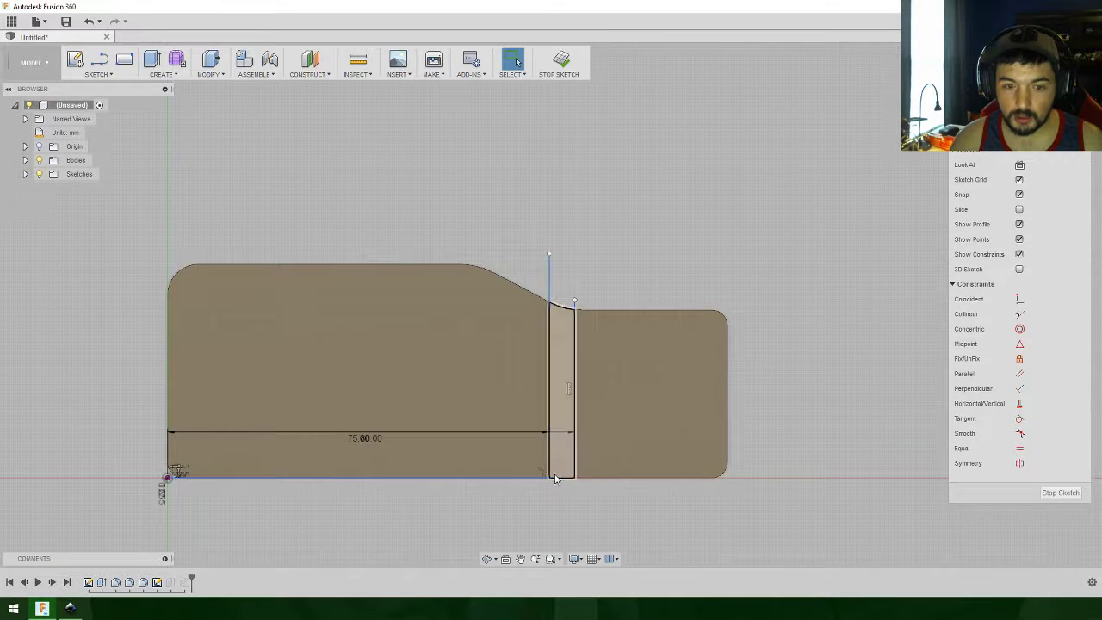
Step: Sketch a 21.25 mm line along the block's lower edge, continuing from the end of the 75 mm line toward the short end
key(l)
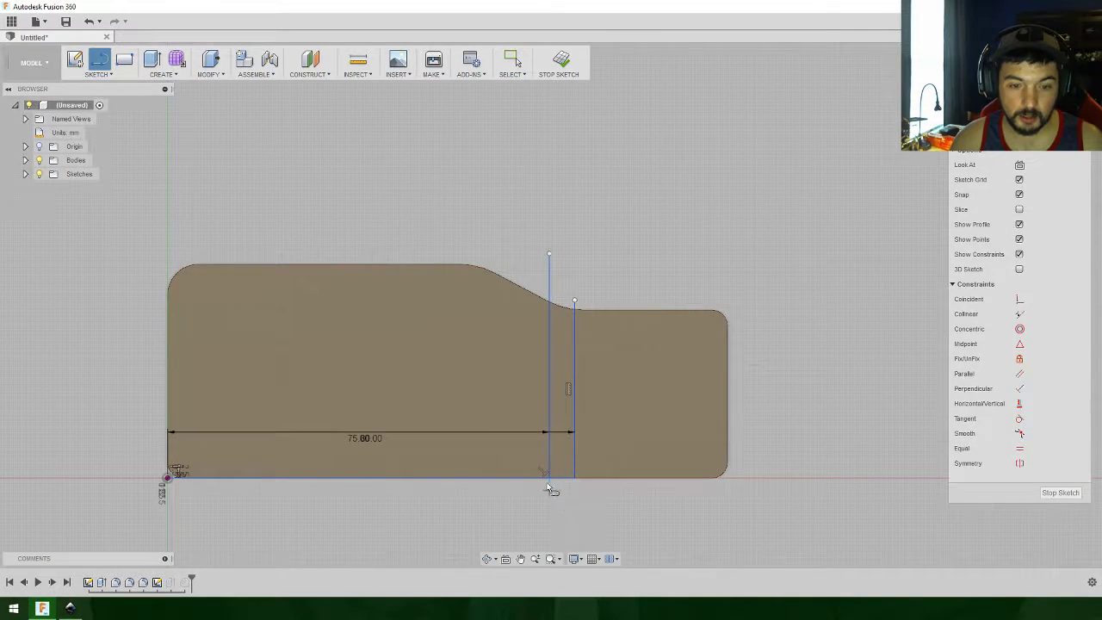
click(550, 479)
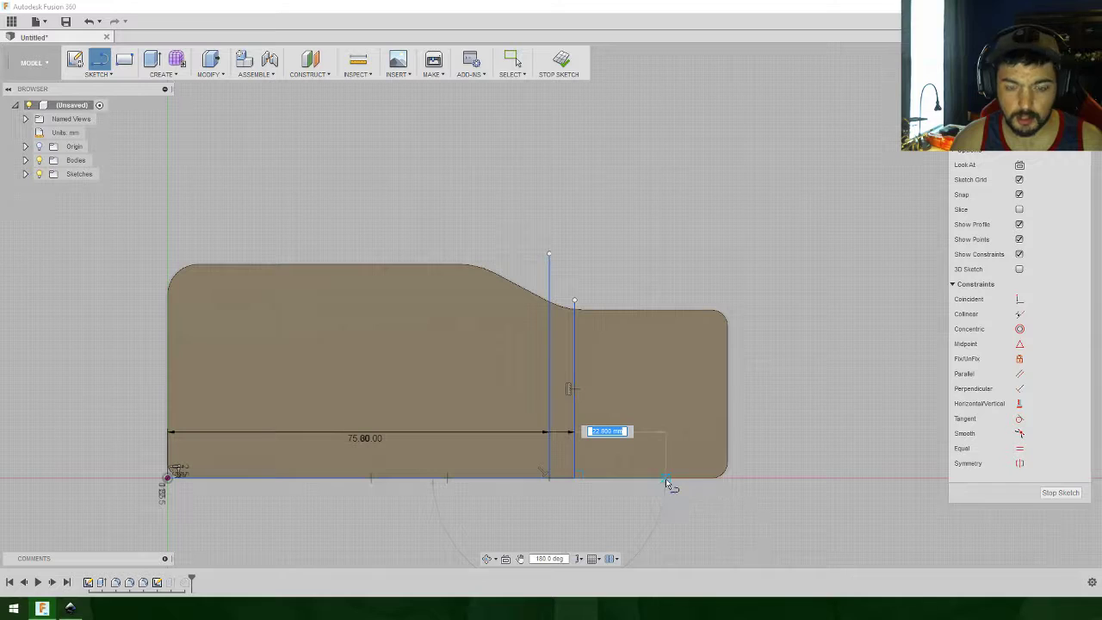
text(21.25)
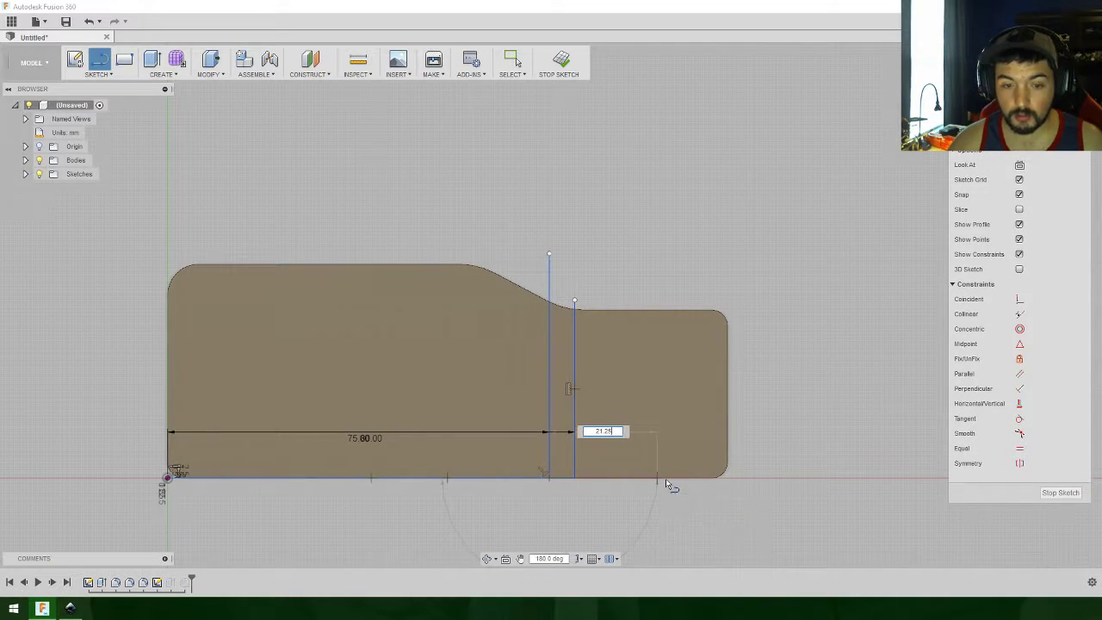
key(Return)
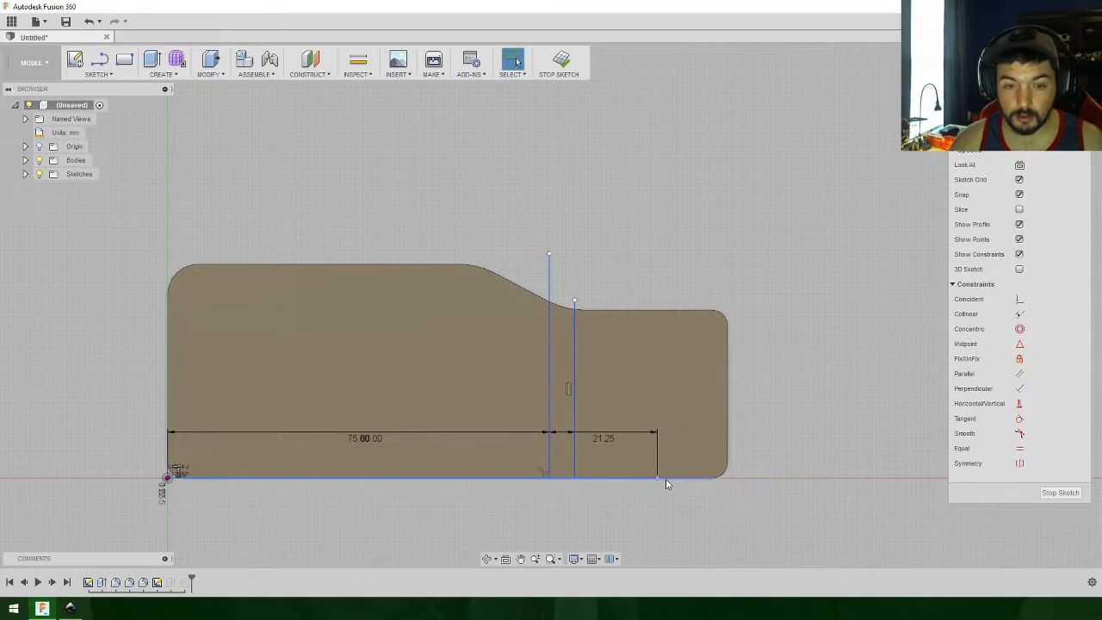
Step: Draw a vertical line from the 21.25 mm line's free end to above the block's upper edge and finish the sketch
click(658, 479)
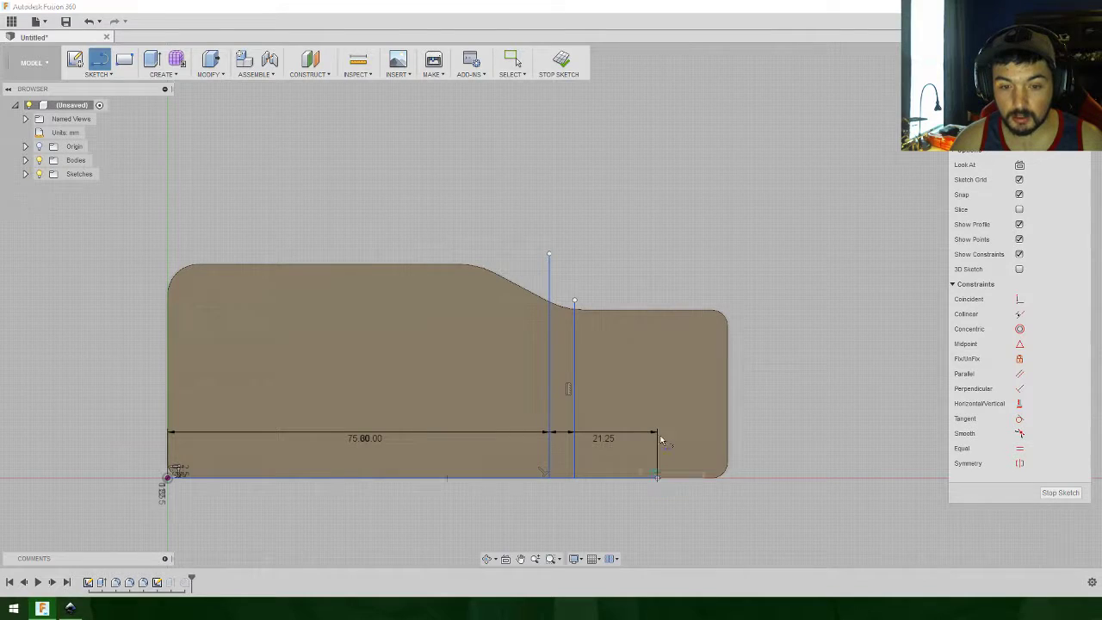
click(658, 286)
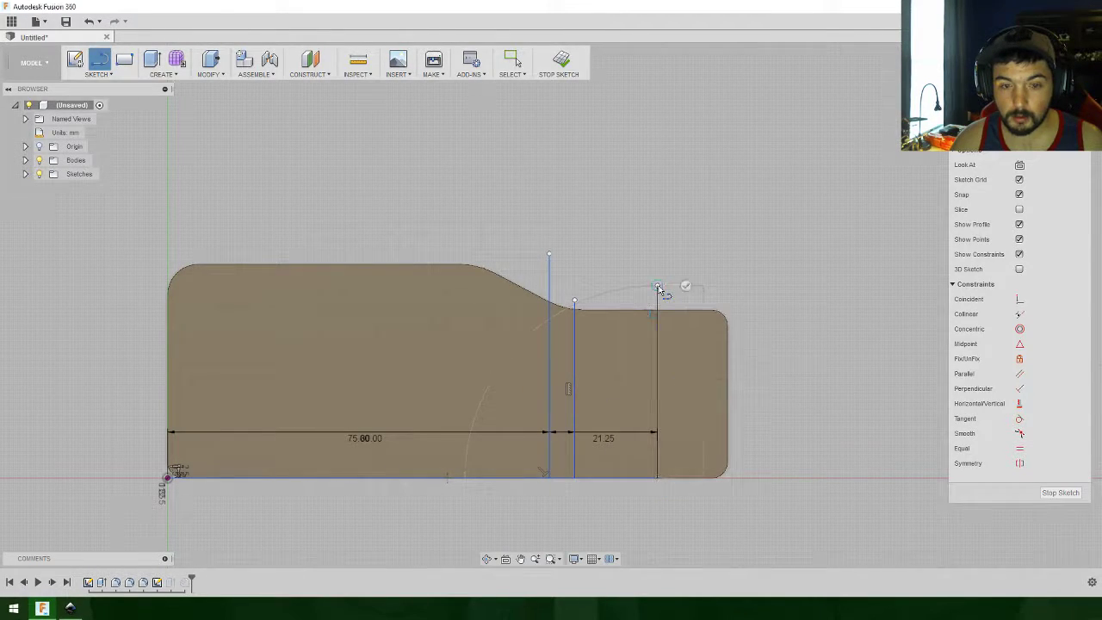
click(1060, 493)
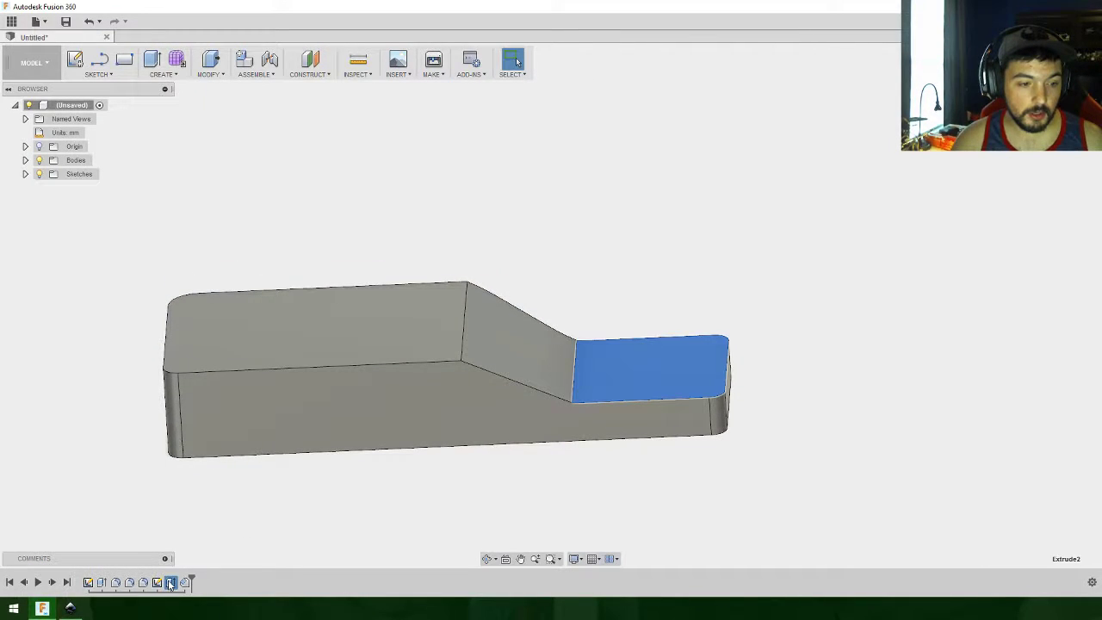
Step: Edit the 10 mm end cut so it uses only the profile beyond the new vertical line
right_click(169, 584)
click(215, 502)
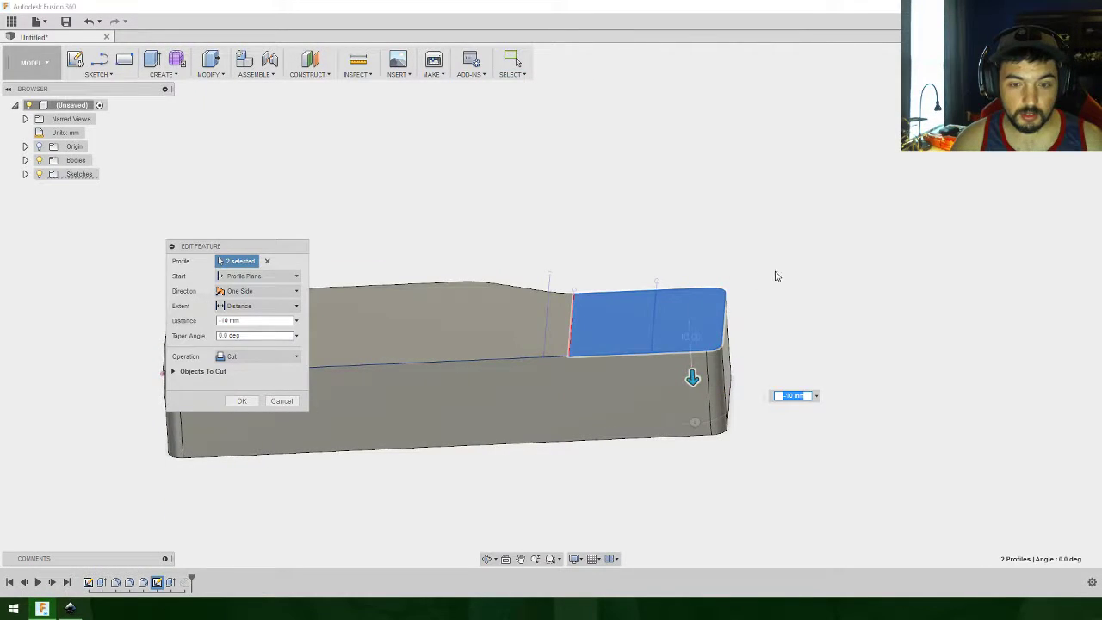
click(609, 322)
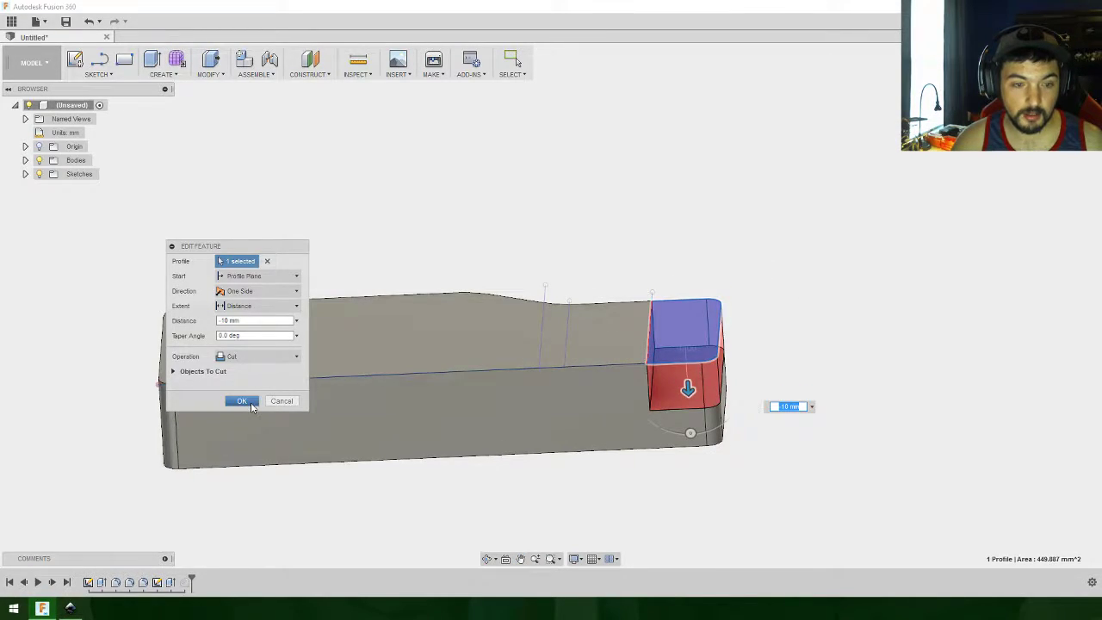
click(249, 403)
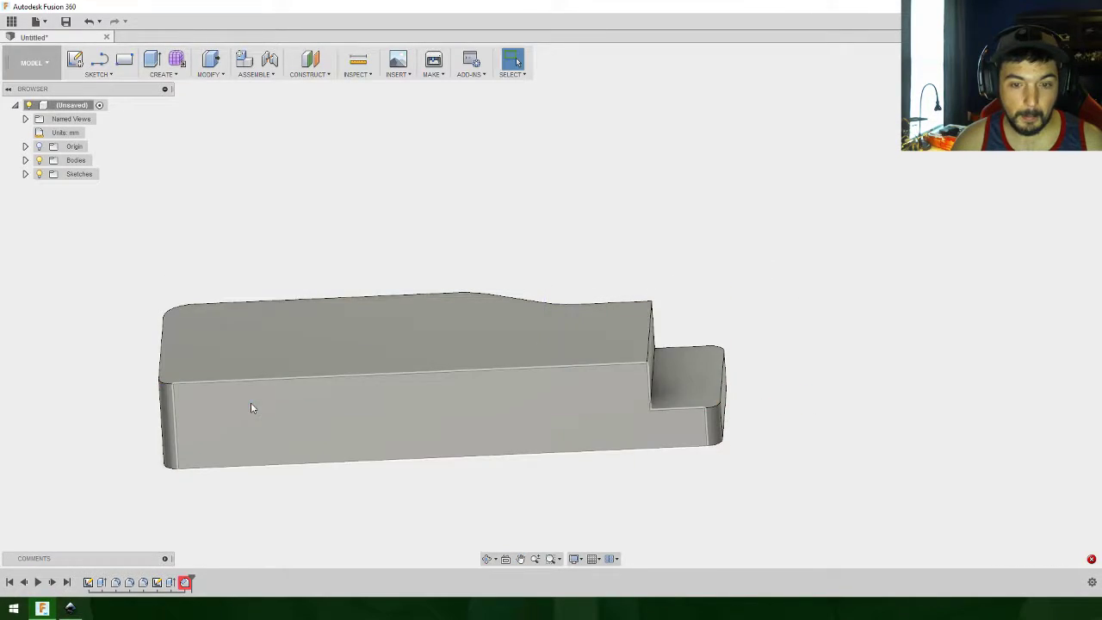
Step: Repair the chamfer by reselecting the upper edge of the relocated step, with a 21.25 mm distance and 25 degree angle
right_click(186, 588)
click(216, 496)
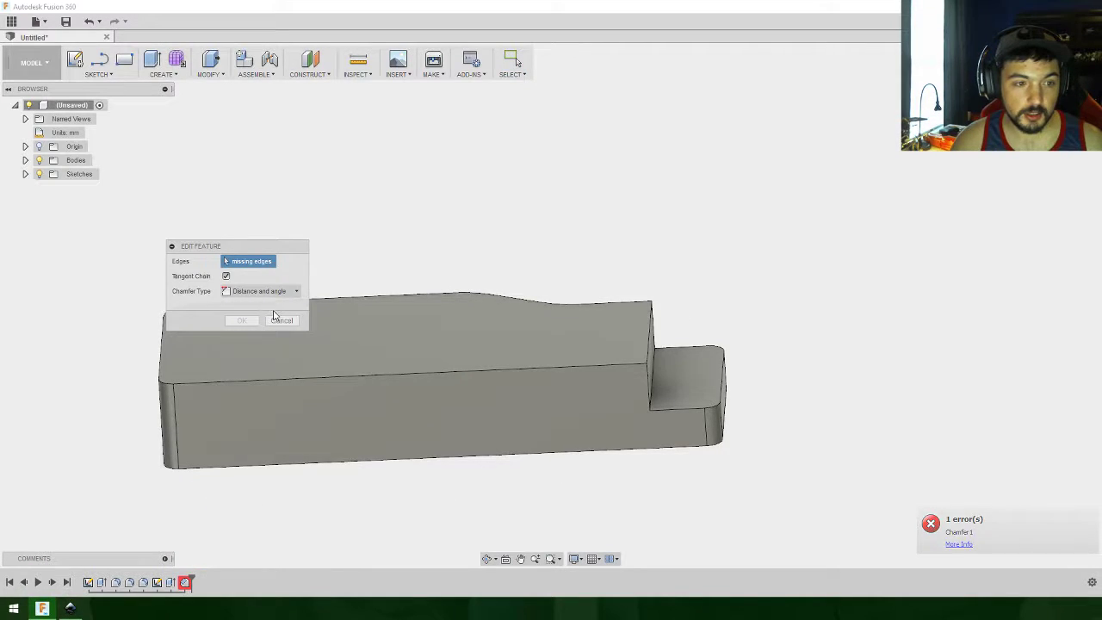
click(648, 344)
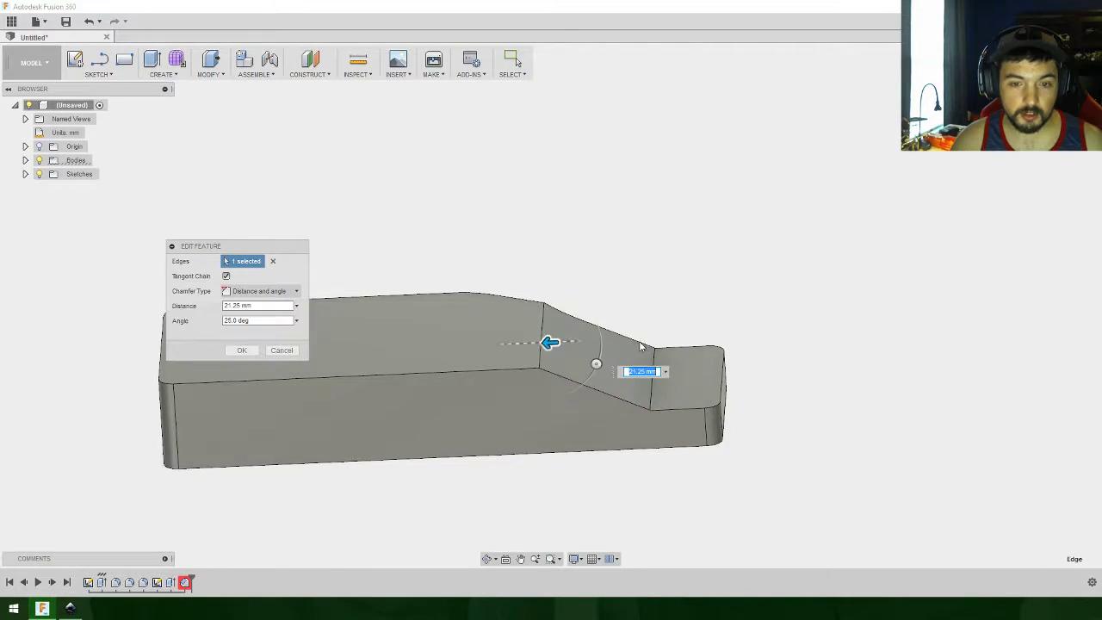
click(243, 353)
shift+middle_drag(758, 322, 772, 384)
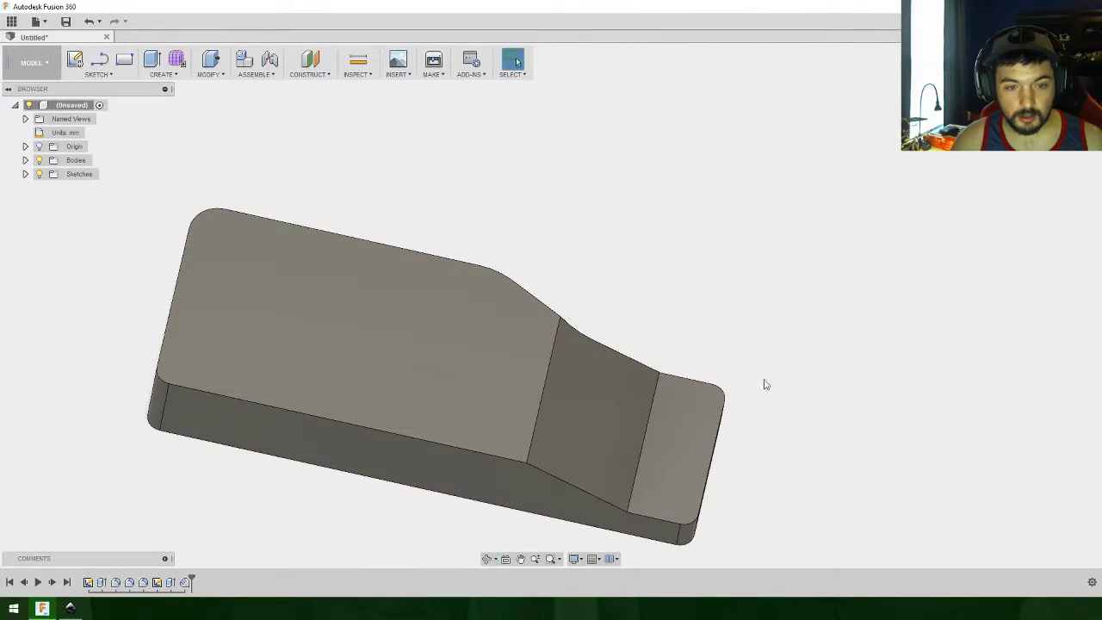
shift+middle_drag(842, 354, 605, 357)
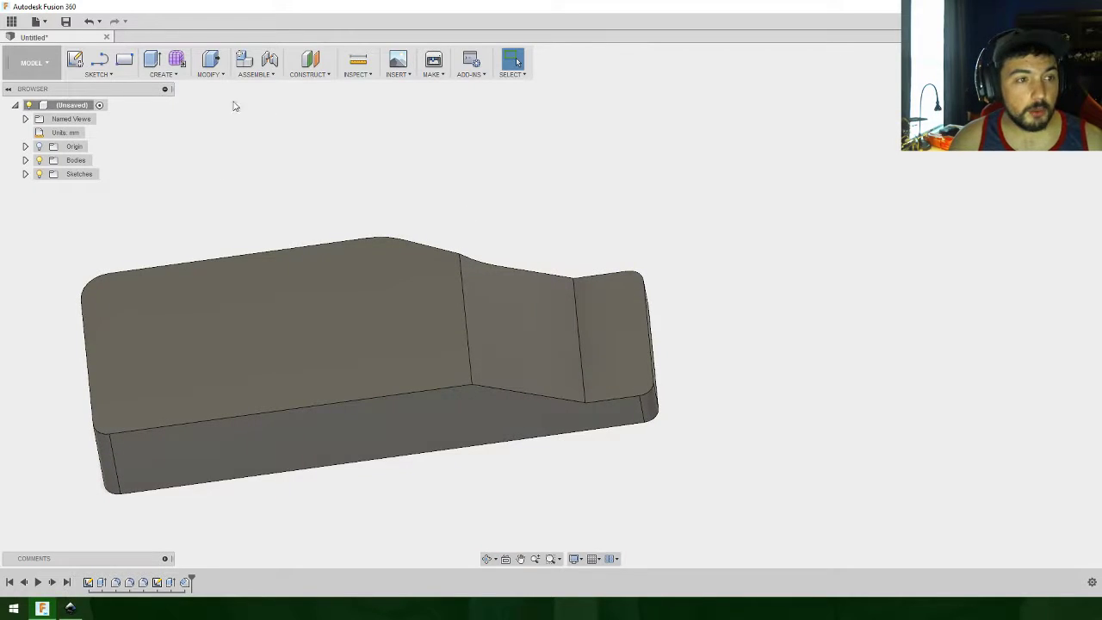
click(165, 74)
click(214, 76)
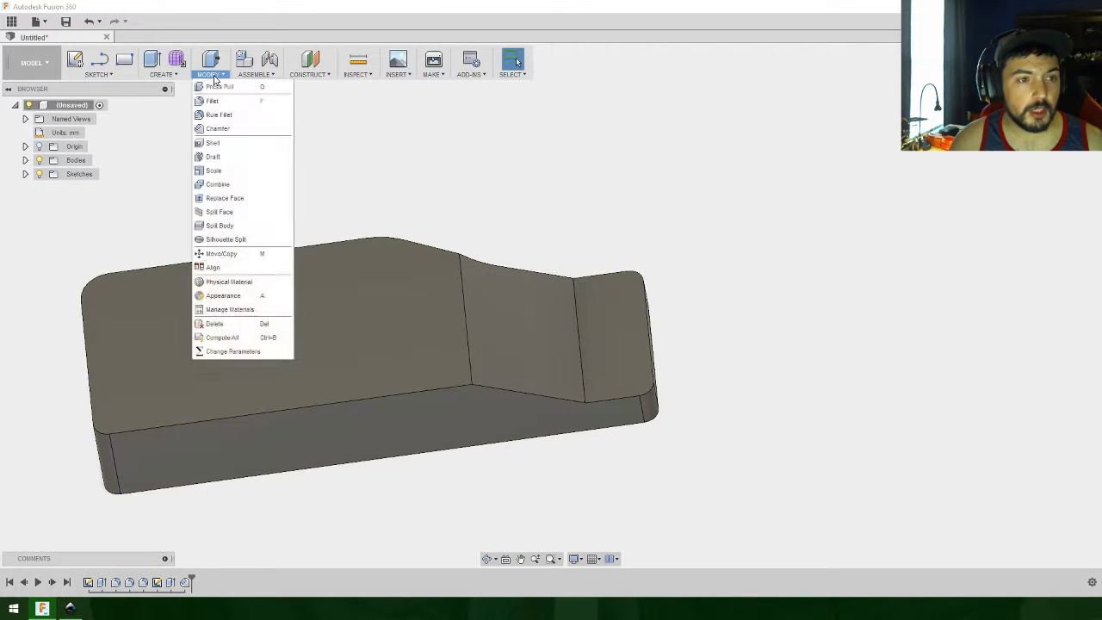
click(218, 129)
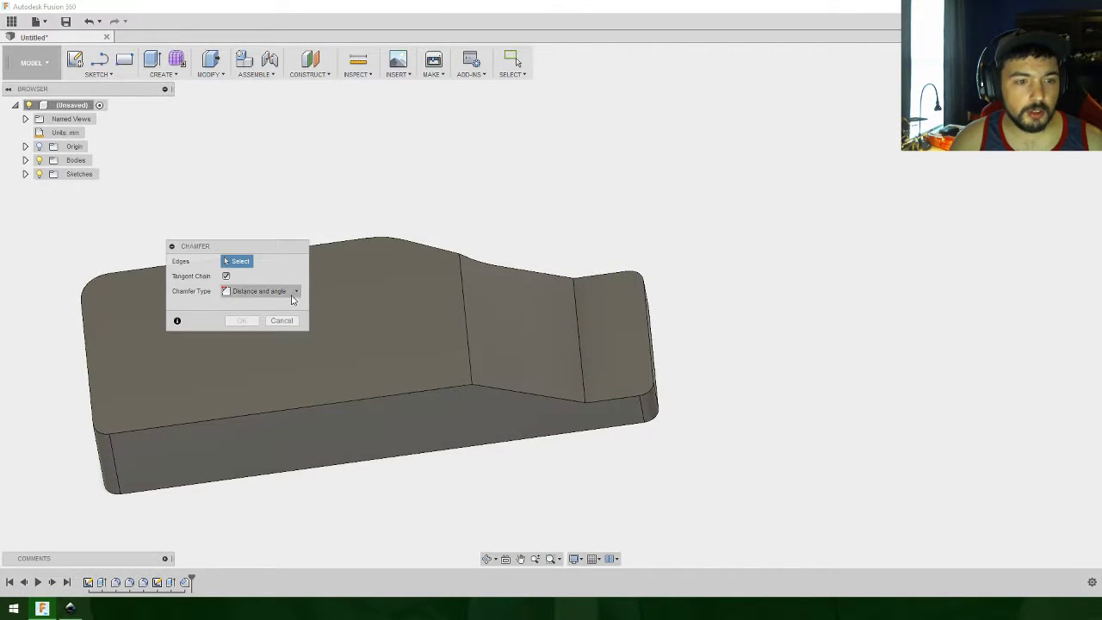
click(281, 320)
Step: Fillet the two cross edges bounding the sloped chamfer face with a constant radius of 20 mm
click(217, 76)
click(227, 101)
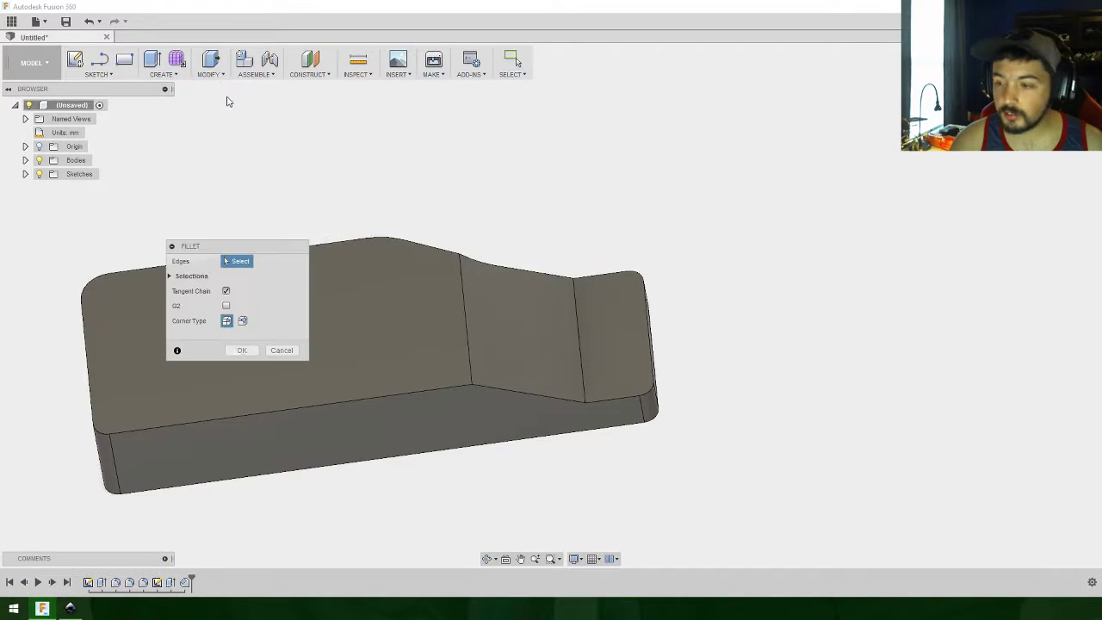
click(581, 345)
click(468, 334)
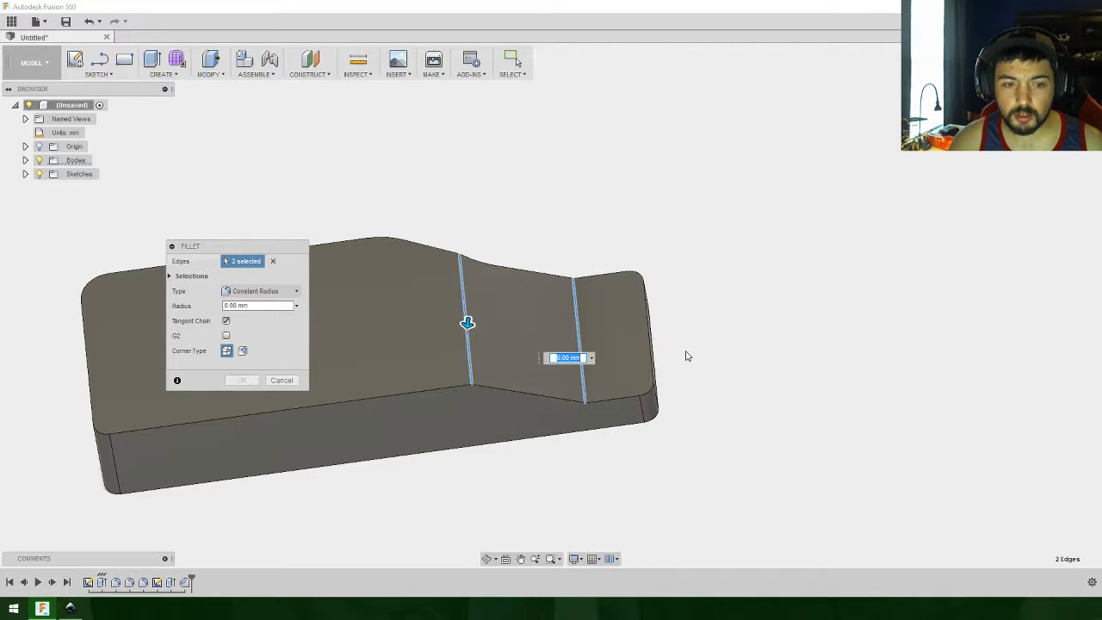
shift+middle_drag(714, 340, 709, 297)
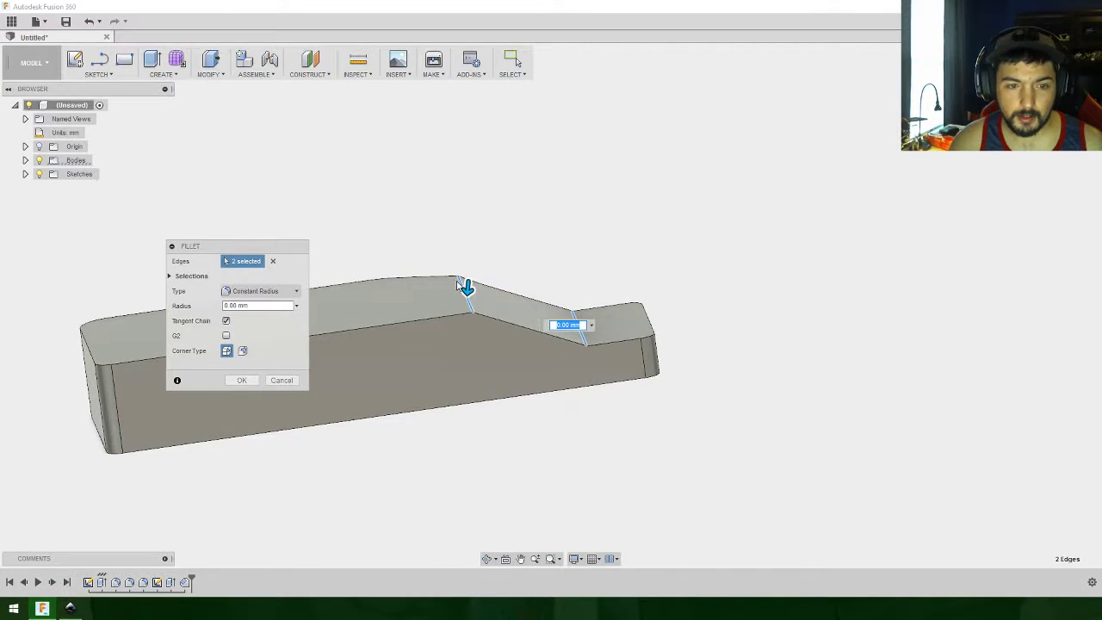
drag(467, 284, 467, 288)
shift+middle_drag(467, 287, 818, 317)
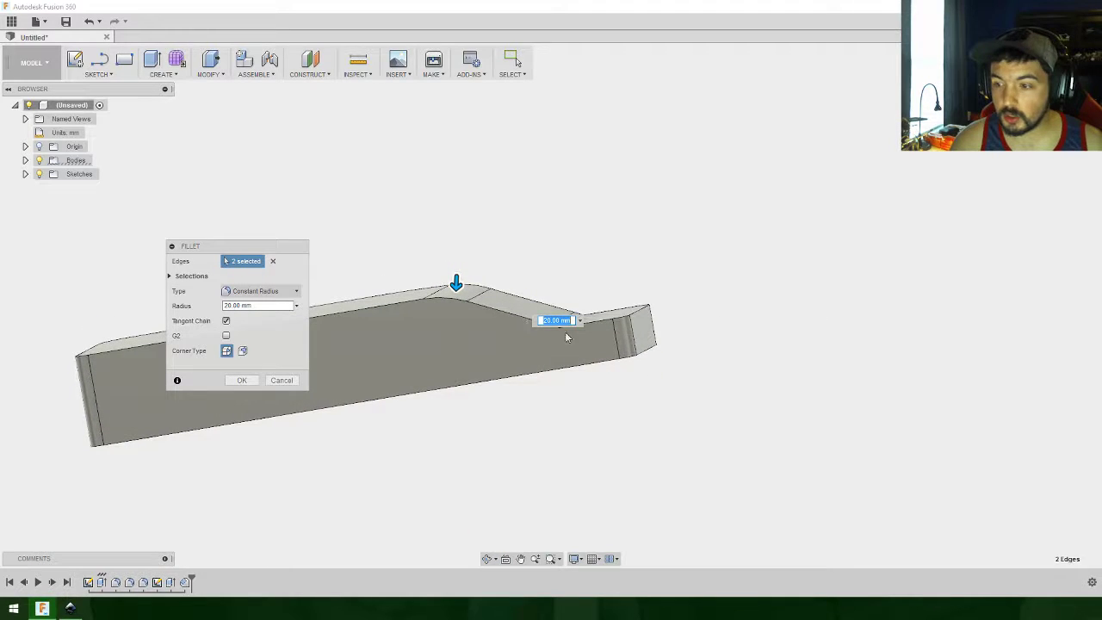
click(242, 379)
shift+middle_drag(253, 381, 583, 352)
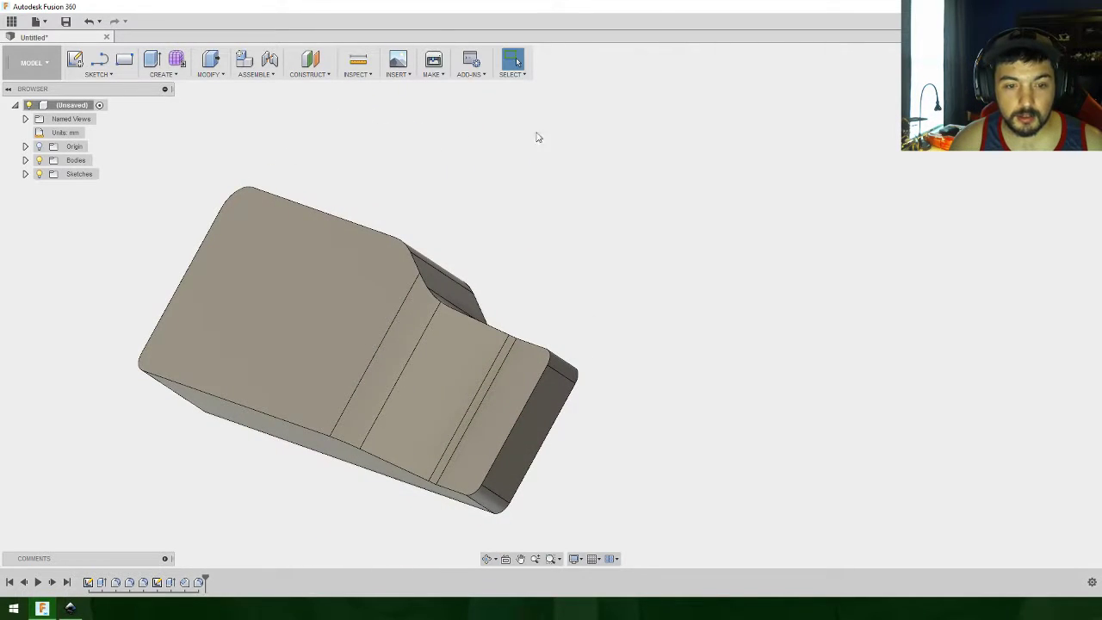
click(215, 77)
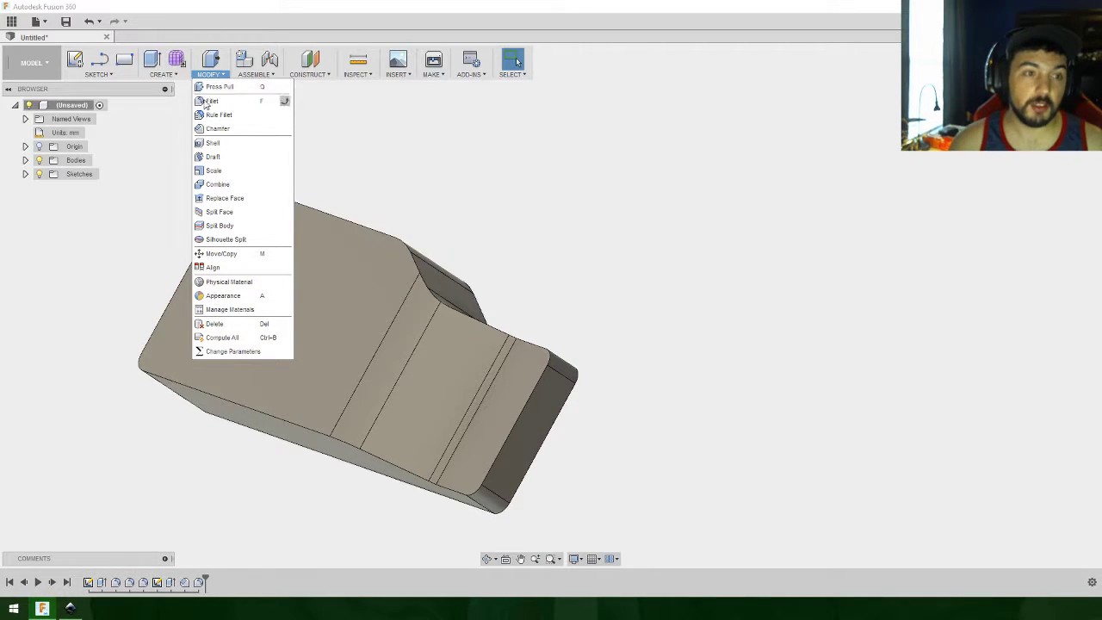
click(211, 100)
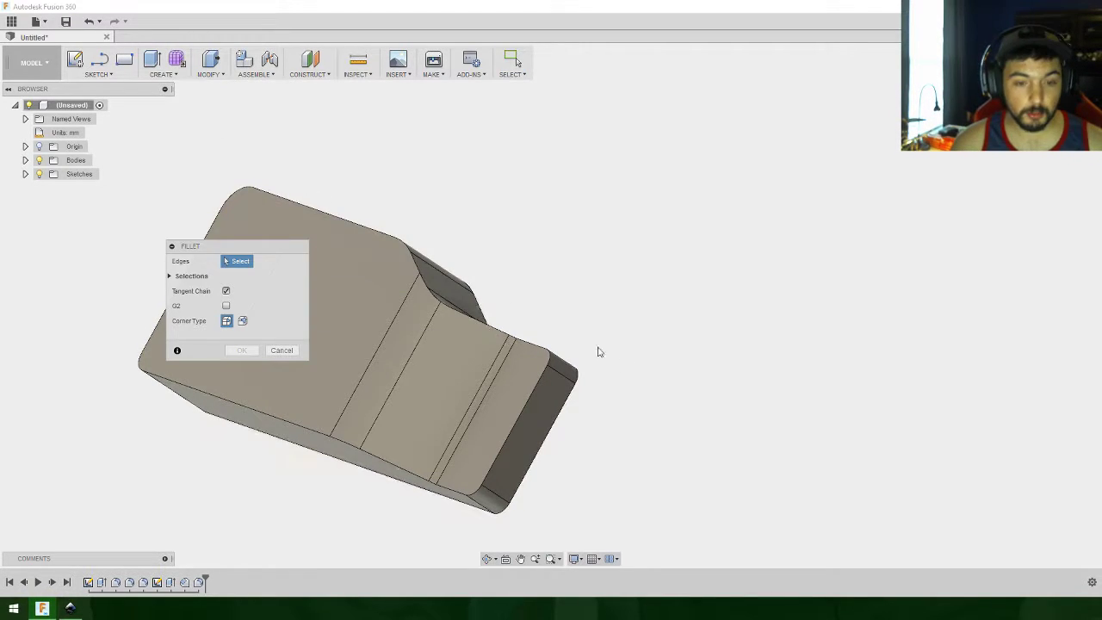
click(524, 403)
shift+middle_drag(631, 392, 670, 373)
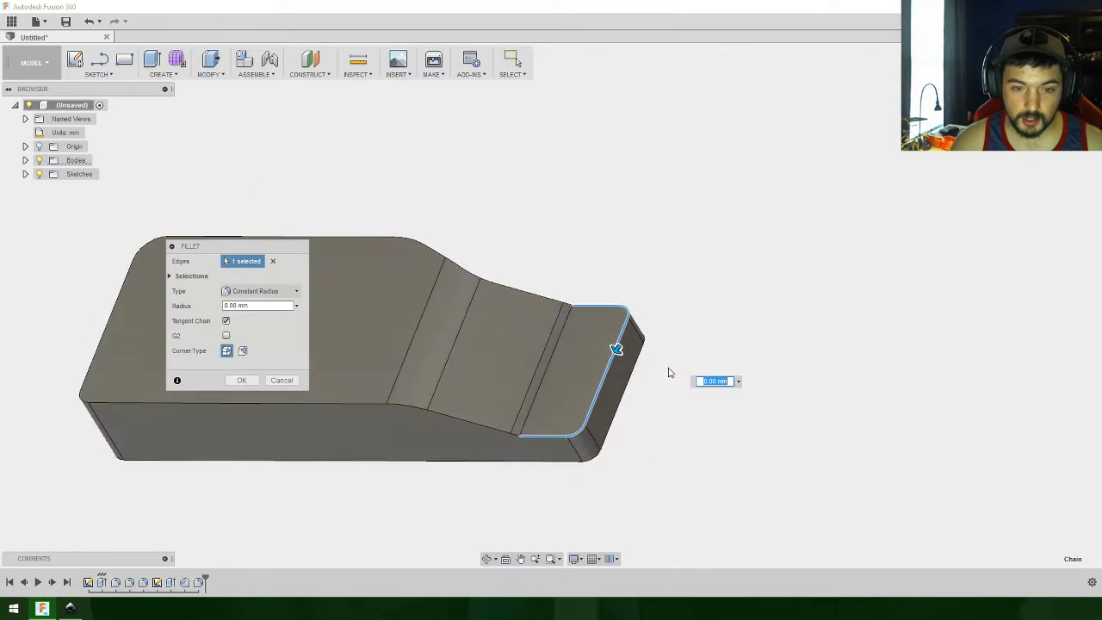
drag(619, 346, 613, 353)
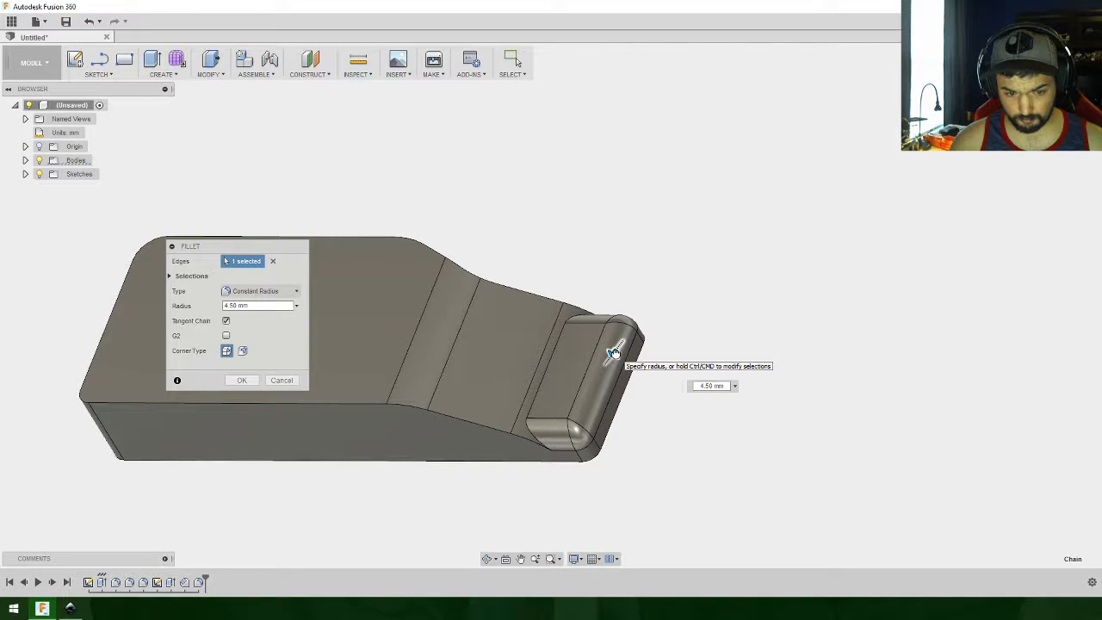
click(282, 379)
Step: Start a constant-radius fillet on the full outline of the contoured upper surface, with a 1 mm radius
mouse_move(769, 332)
shift+middle_down()
mouse_move(783, 322)
mouse_move(758, 322)
shift+middle_up()
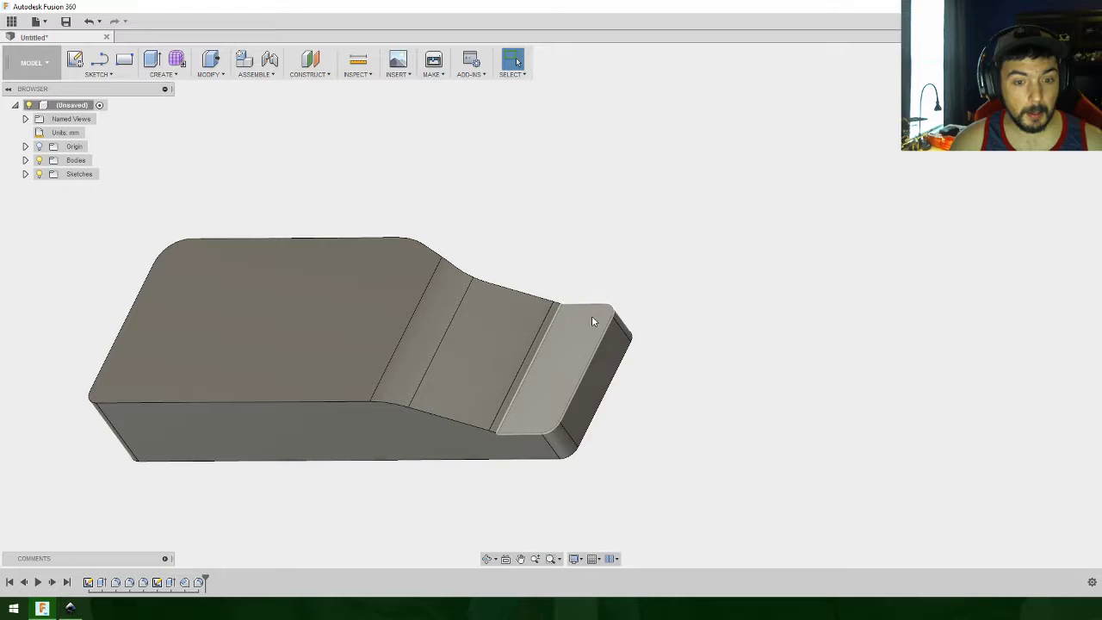
shift+middle_drag(617, 396, 676, 396)
click(255, 74)
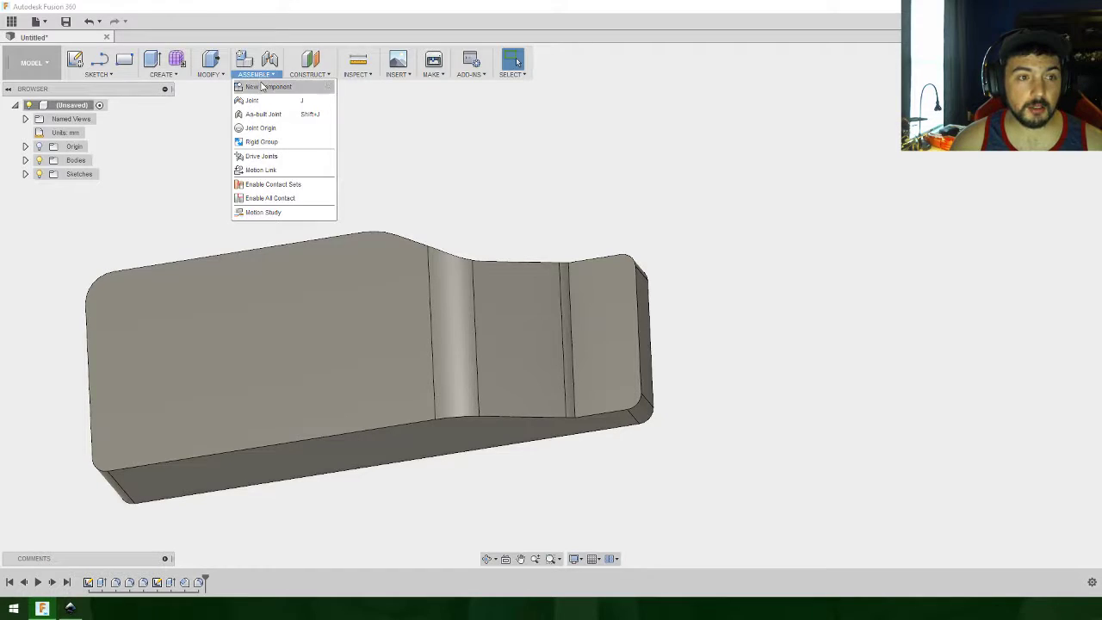
click(209, 74)
click(220, 100)
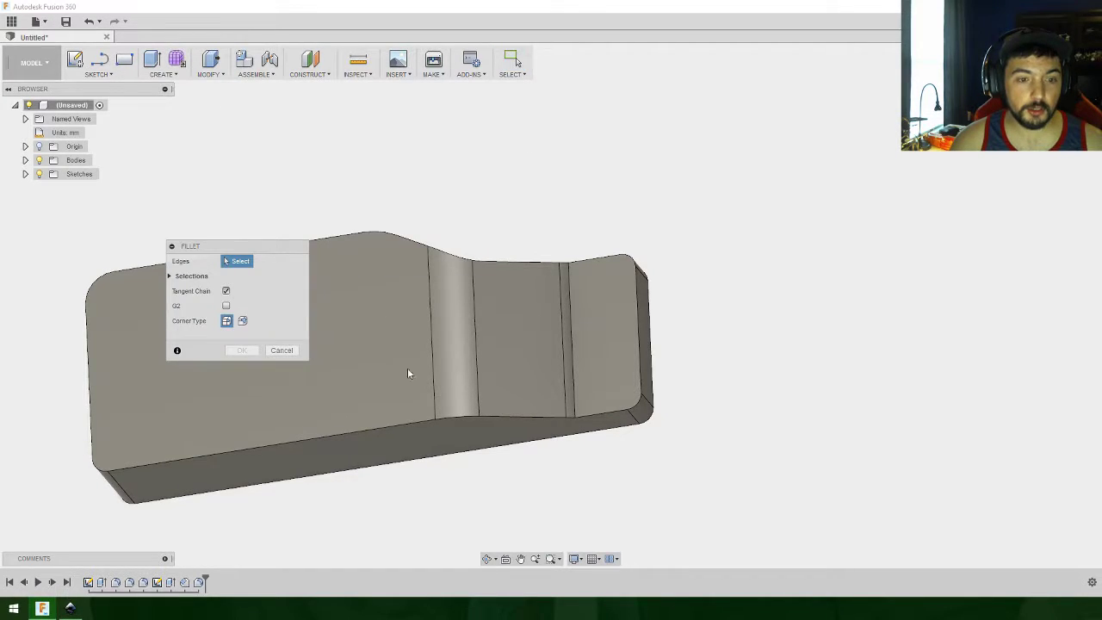
click(555, 420)
click(564, 417)
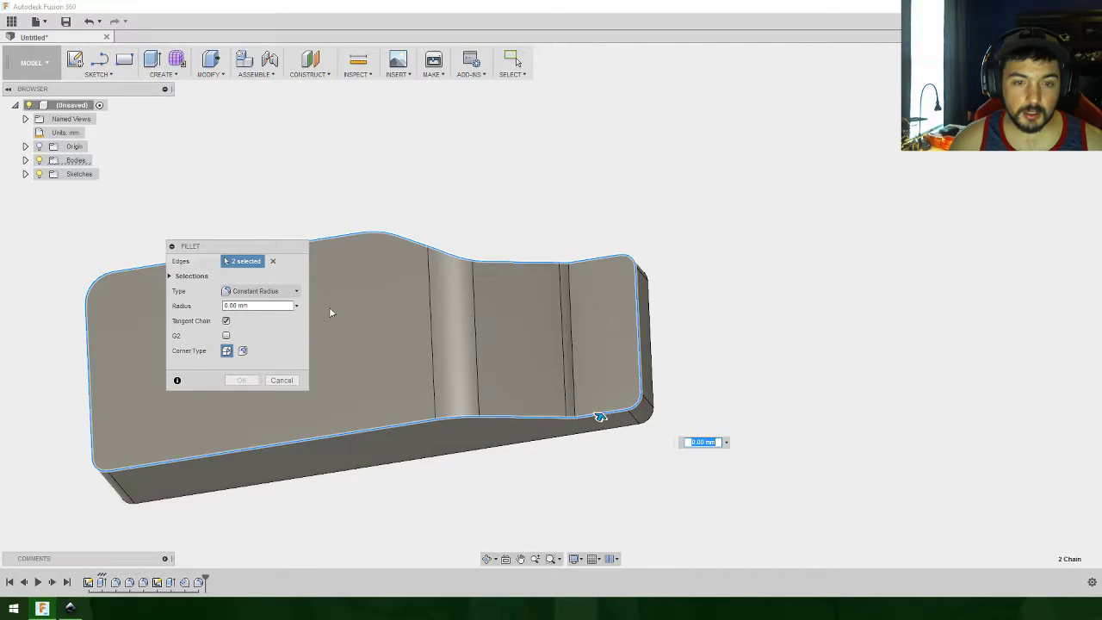
text(1)
key(Return)
shift+middle_drag(745, 388, 699, 327)
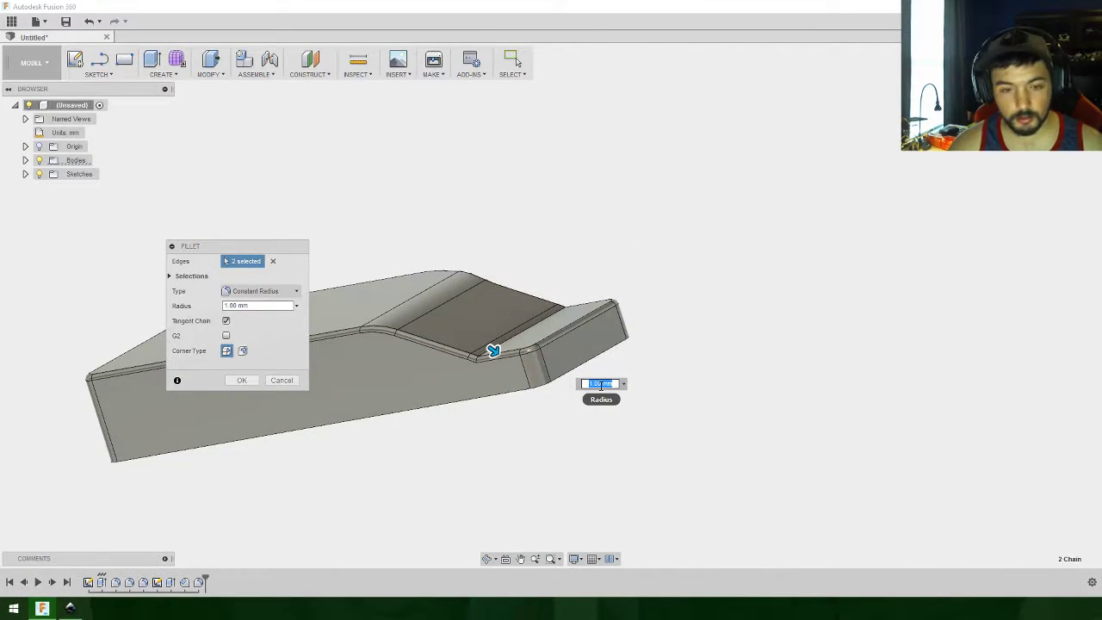
Step: Set the upper outline's fillet radius to 4 mm and apply the fillet
text(4)
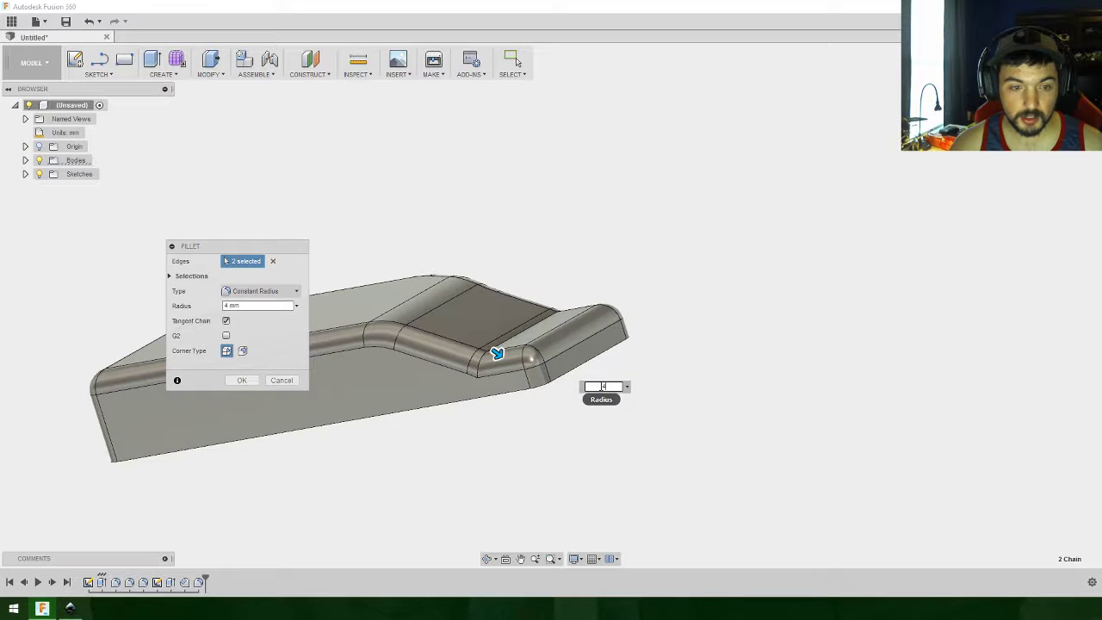
shift+middle_drag(711, 273, 725, 350)
click(242, 380)
Step: Shell the block with a 2 mm inside thickness, removing the flat underside face
shift+middle_drag(660, 421, 743, 258)
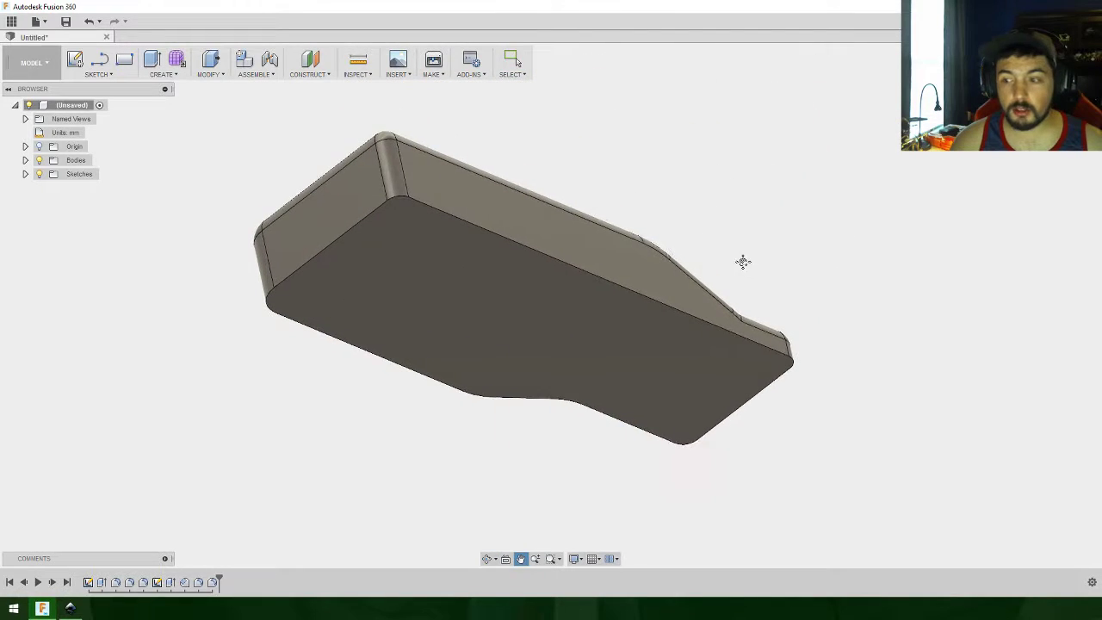
click(257, 74)
mouse_move(211, 74)
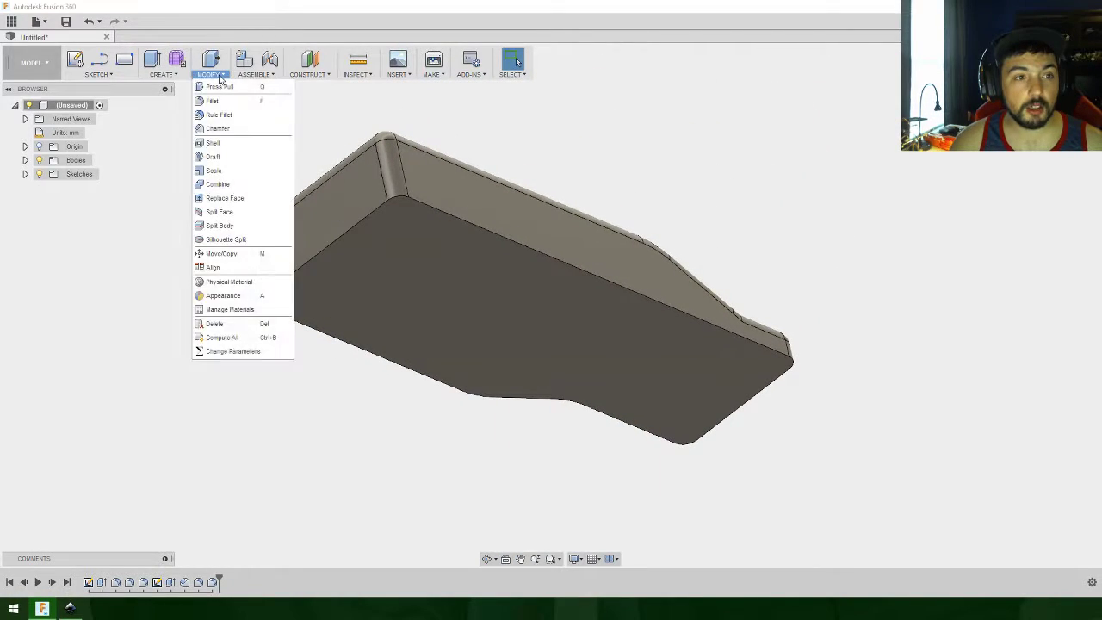
click(220, 145)
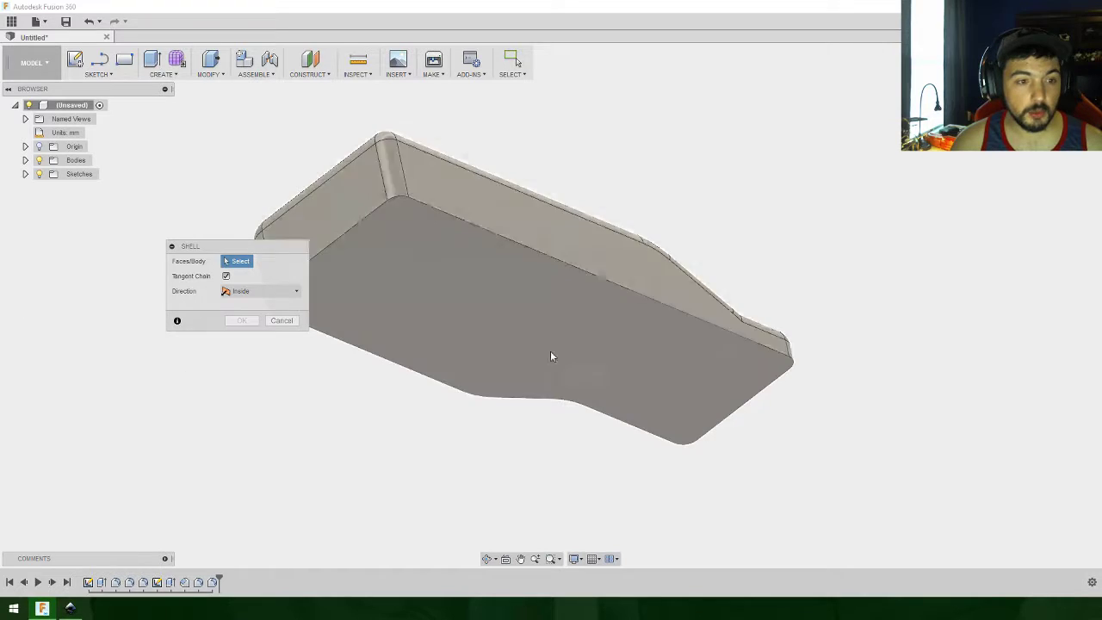
click(557, 291)
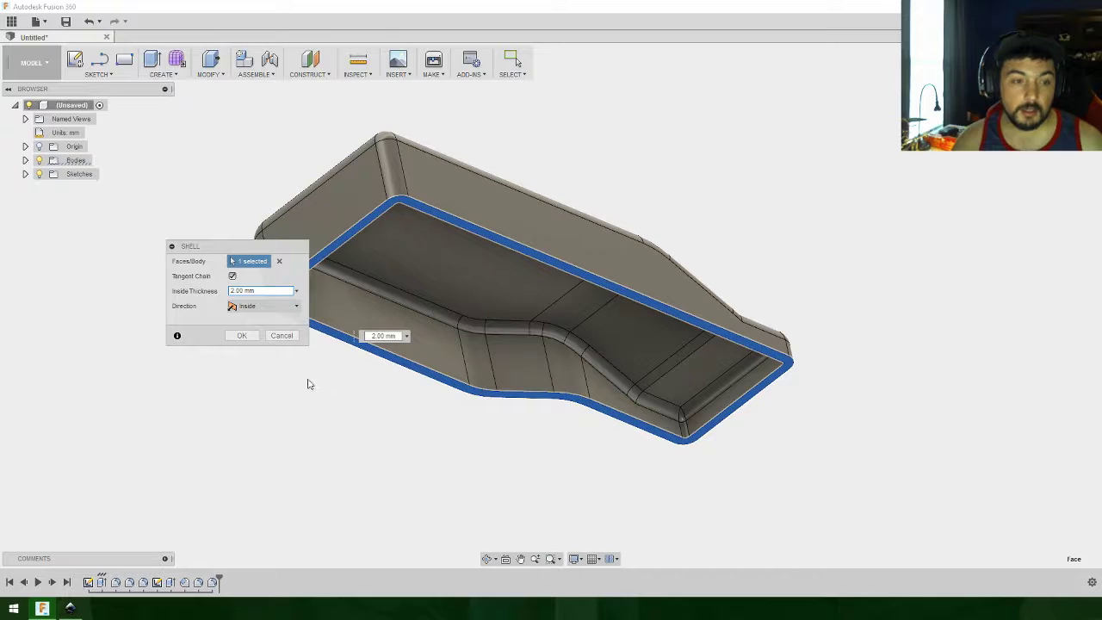
click(242, 337)
mouse_move(768, 474)
shift+middle_down()
mouse_move(664, 509)
mouse_move(603, 551)
mouse_move(612, 384)
mouse_move(719, 387)
mouse_move(721, 339)
mouse_move(784, 344)
mouse_move(848, 332)
mouse_move(903, 258)
mouse_move(848, 282)
shift+middle_up()
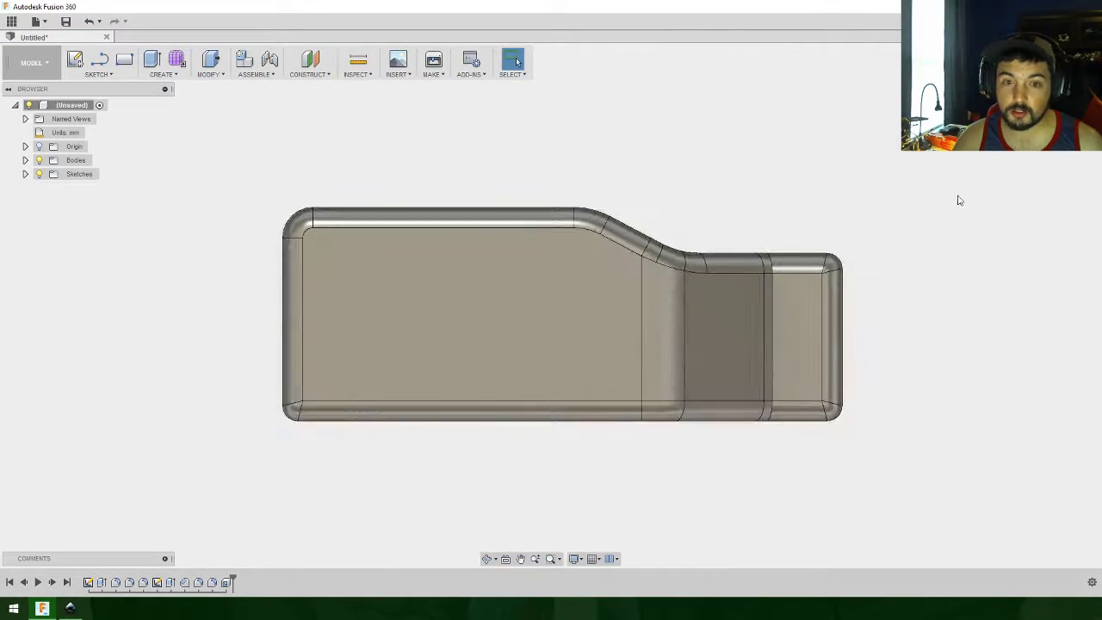
key(F4)
drag(950, 197, 927, 175)
key(Escape)
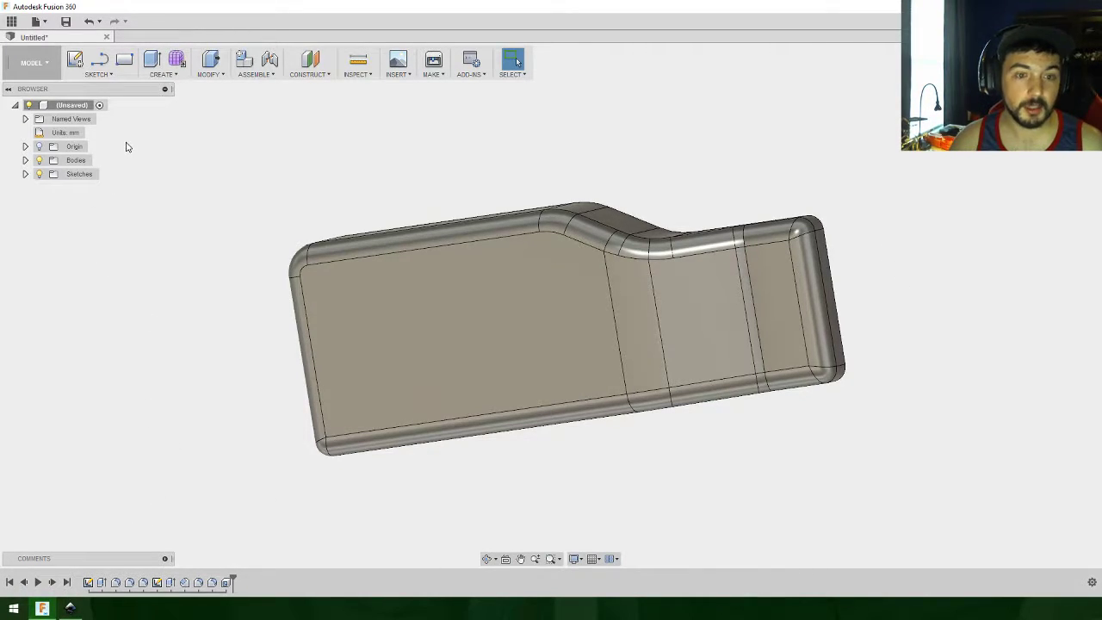
Step: Start a sketch on the block's base plane and draw a horizontal line outward from the upper rounded corner of the narrow end
click(1061, 85)
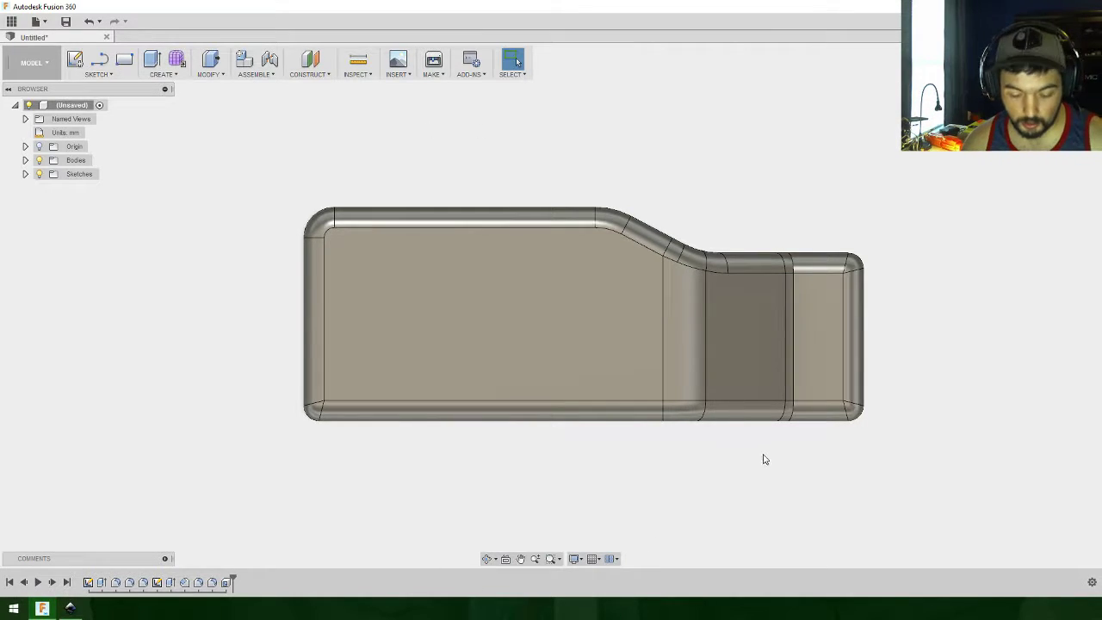
click(99, 58)
click(332, 393)
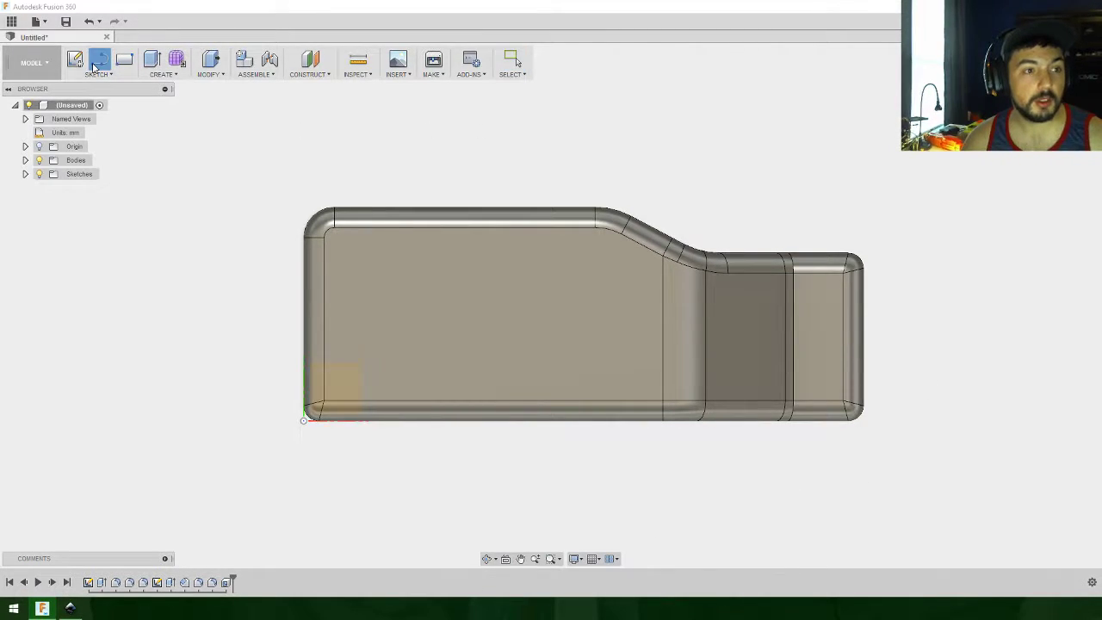
middle_drag(916, 335, 1017, 308)
mouse_move(849, 376)
middle_down()
mouse_move(0, 388)
mouse_move(255, 504)
middle_up()
scroll(564, 326, down, 2)
scroll(491, 274, up, 4)
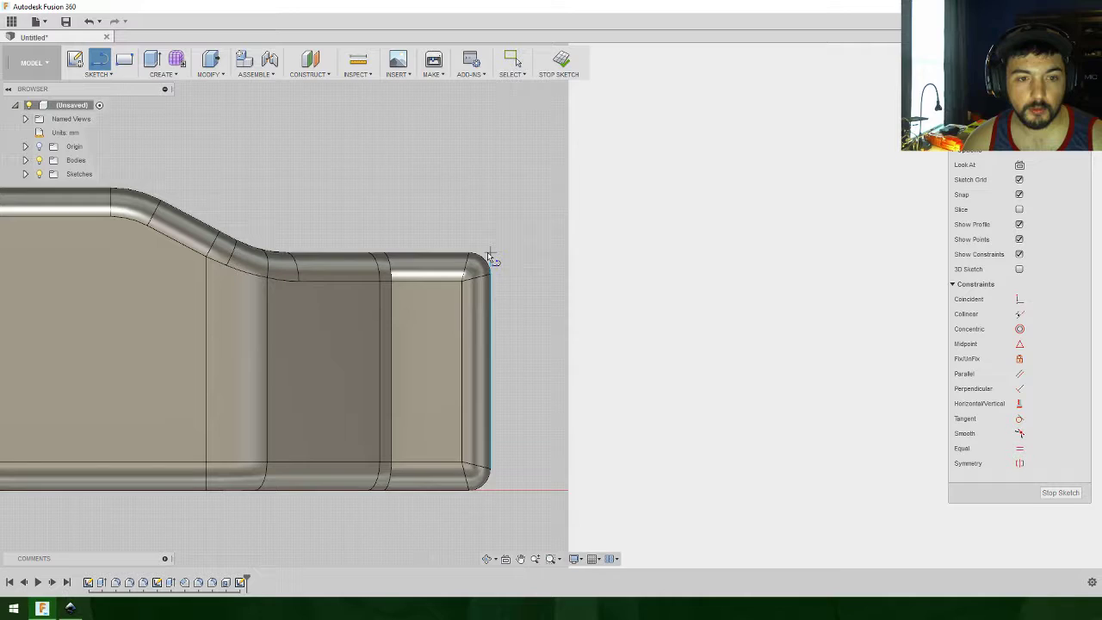
click(469, 255)
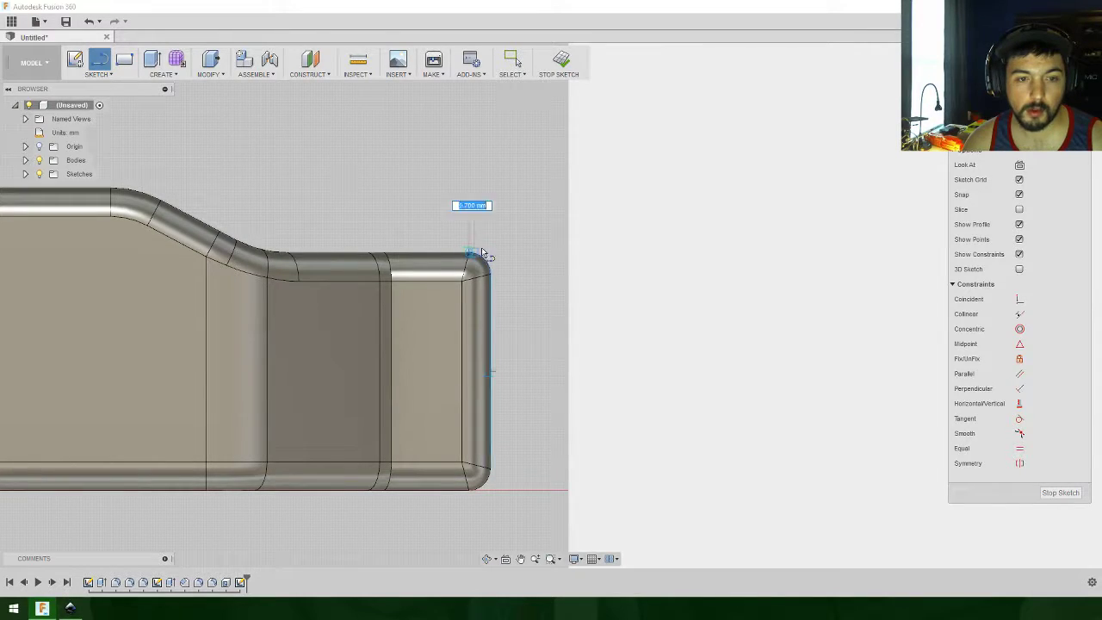
click(557, 256)
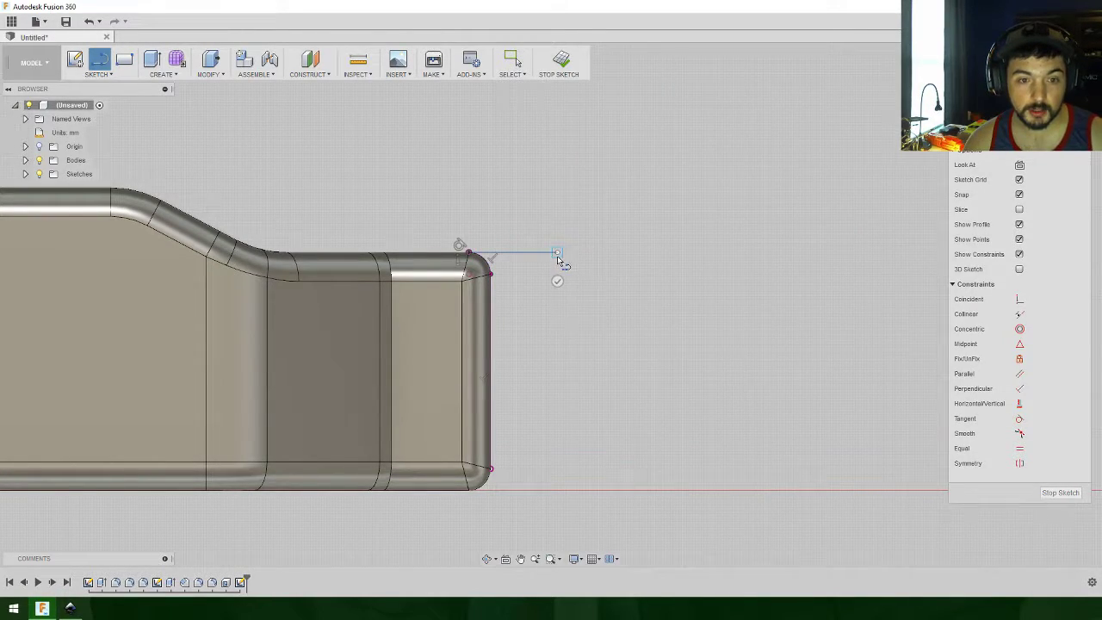
key(Escape)
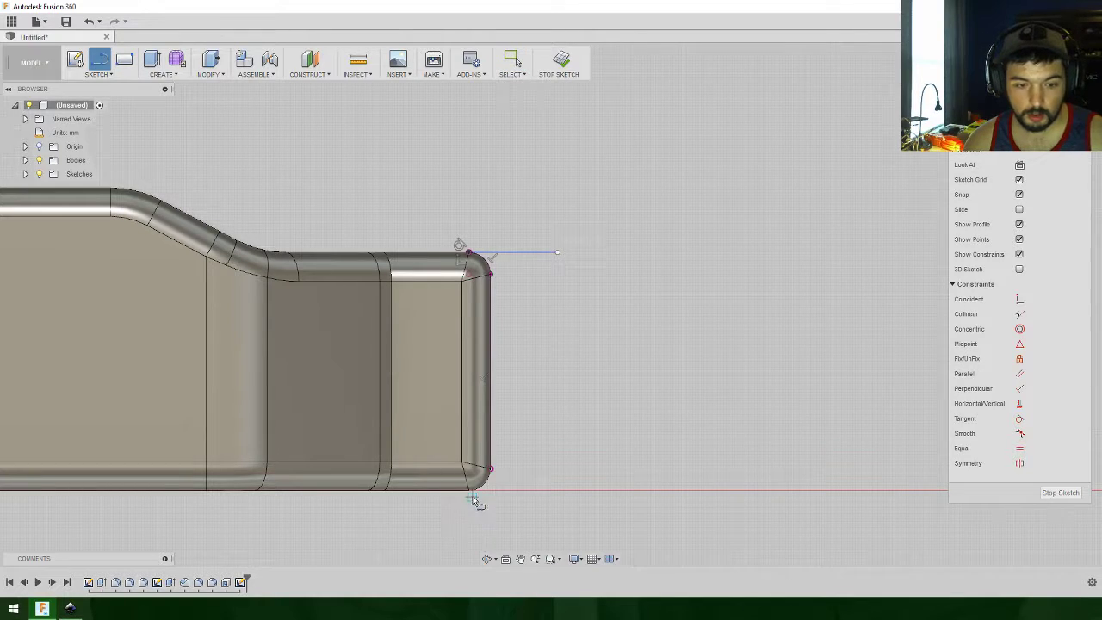
Step: Draw a matching horizontal line outward from the lower rounded corner of the narrow end
click(469, 491)
click(558, 493)
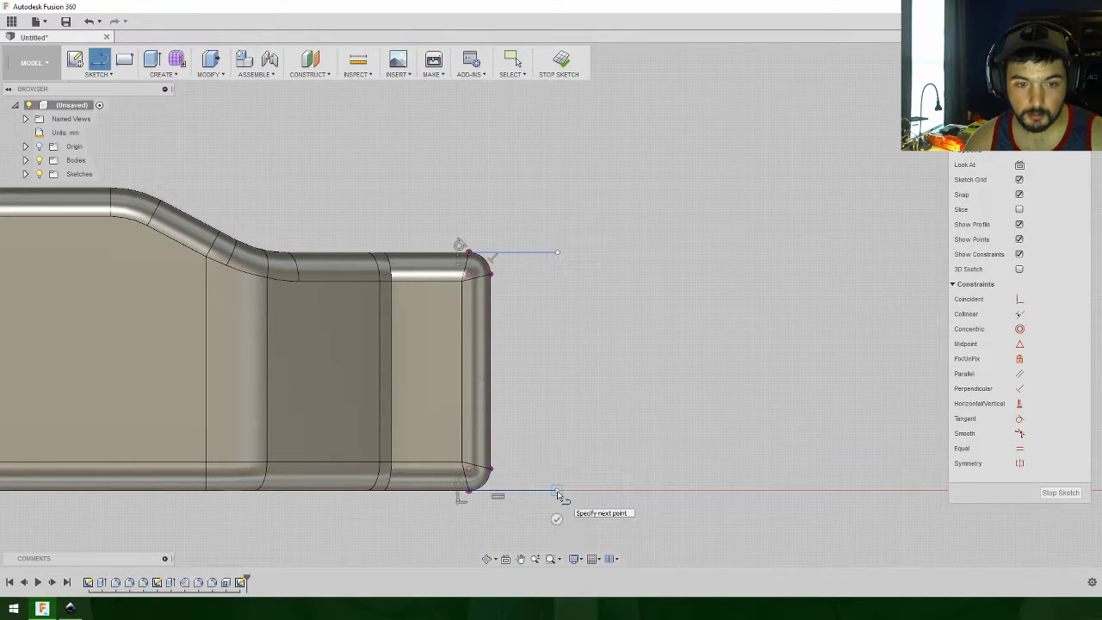
key(Escape)
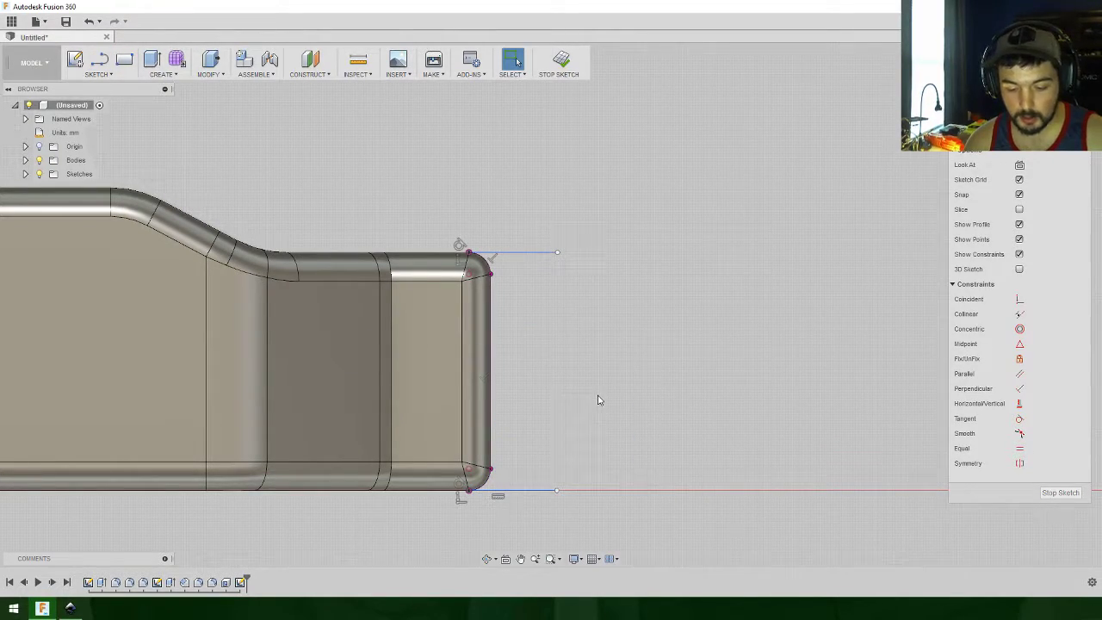
Step: Draw a 10 mm vertical line down from the upper horizontal line, along the block's end edge
key(l)
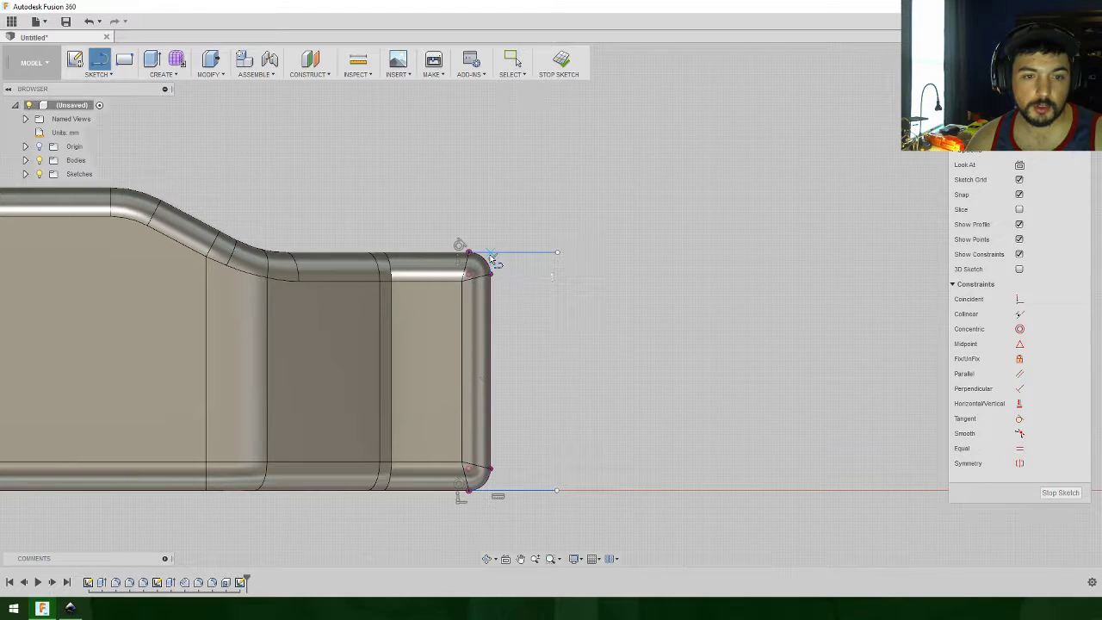
click(491, 257)
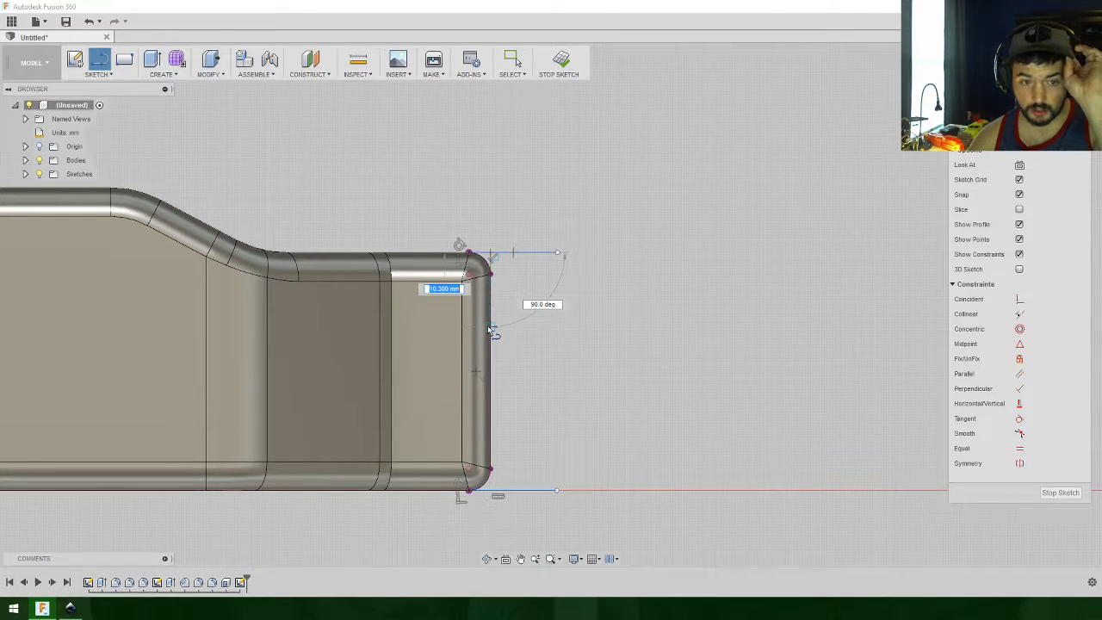
text(10)
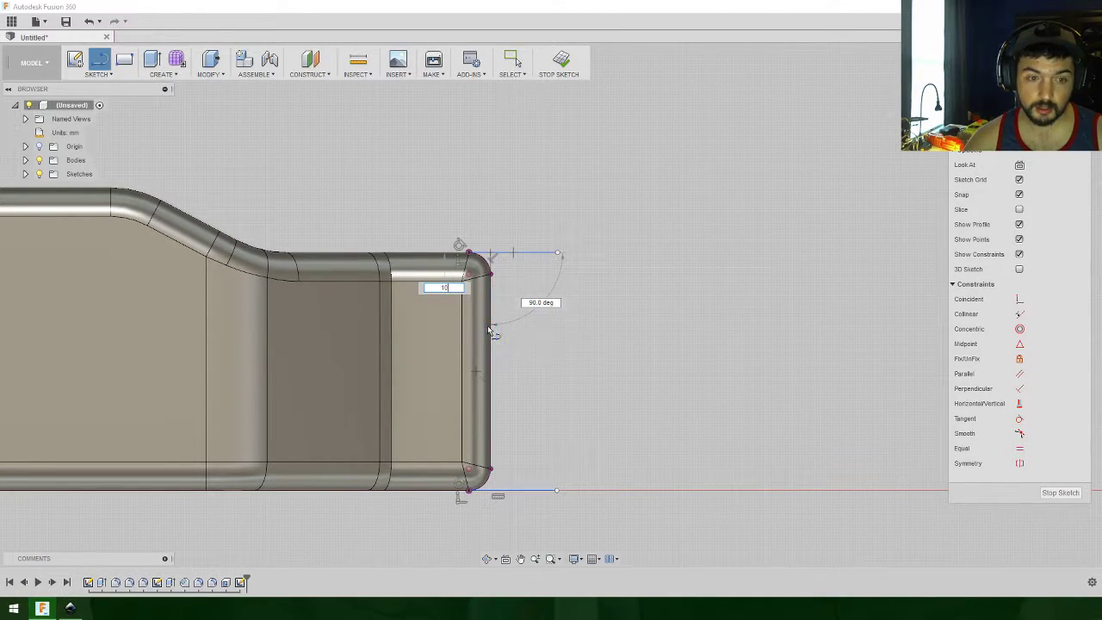
key(Return)
key(Escape)
Step: Draw a 10 mm vertical line up from the lower horizontal line, along the block's end edge
key(l)
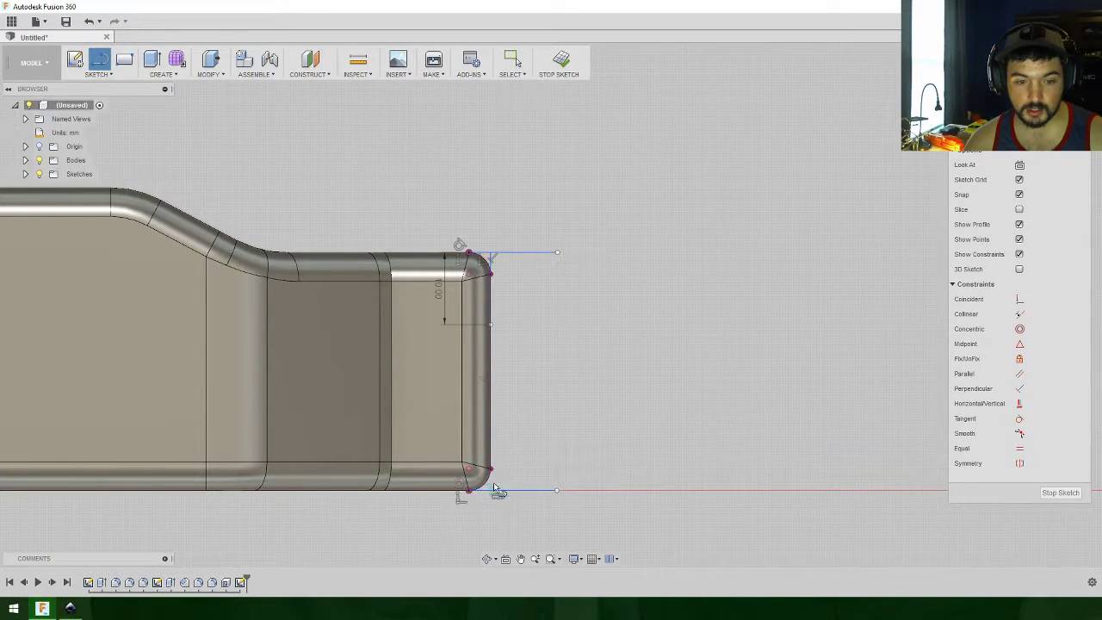
click(490, 491)
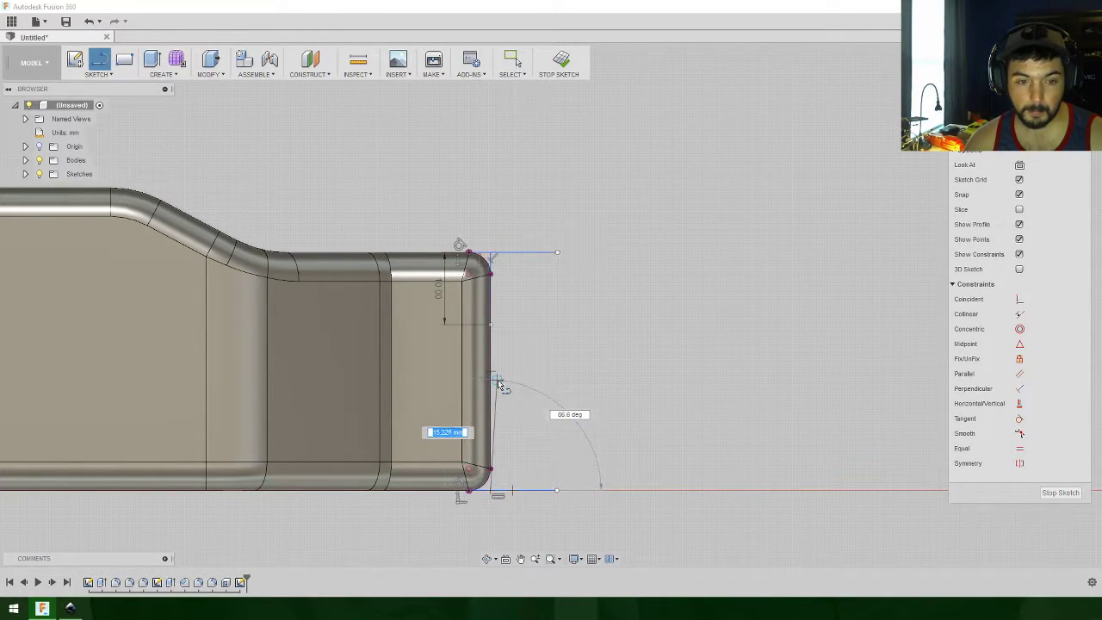
text(10)
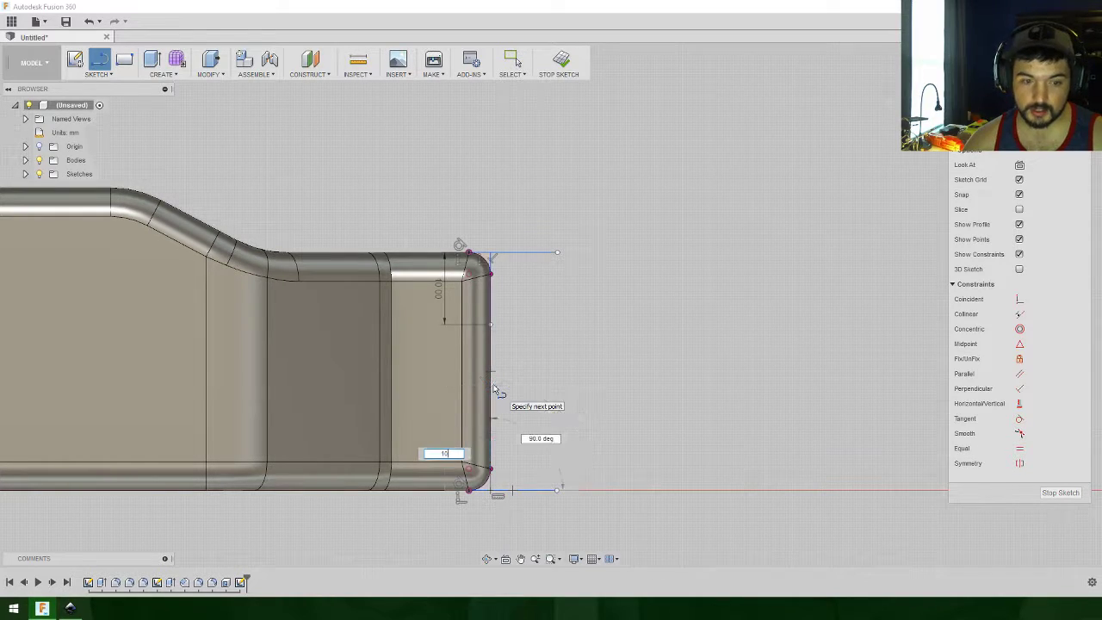
key(Return)
key(Escape)
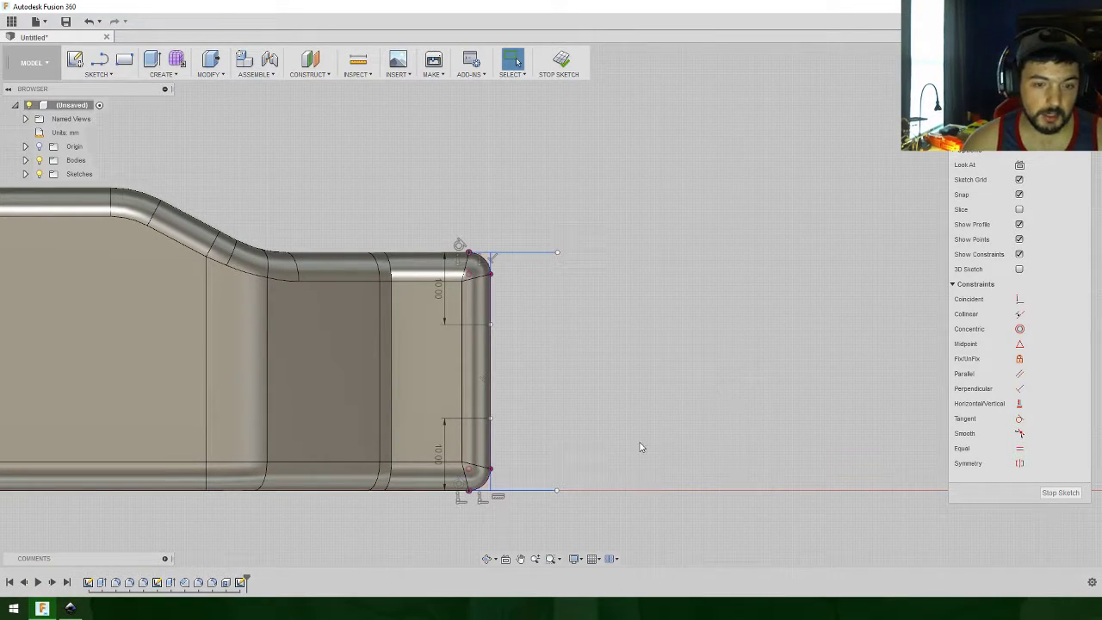
key(l)
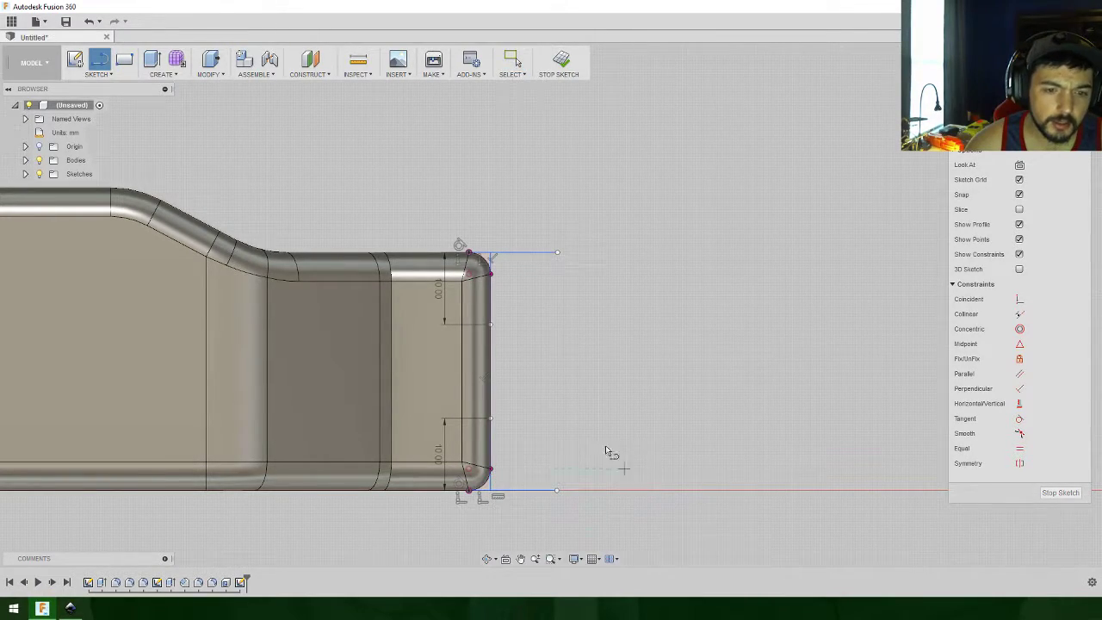
key(Escape)
click(492, 479)
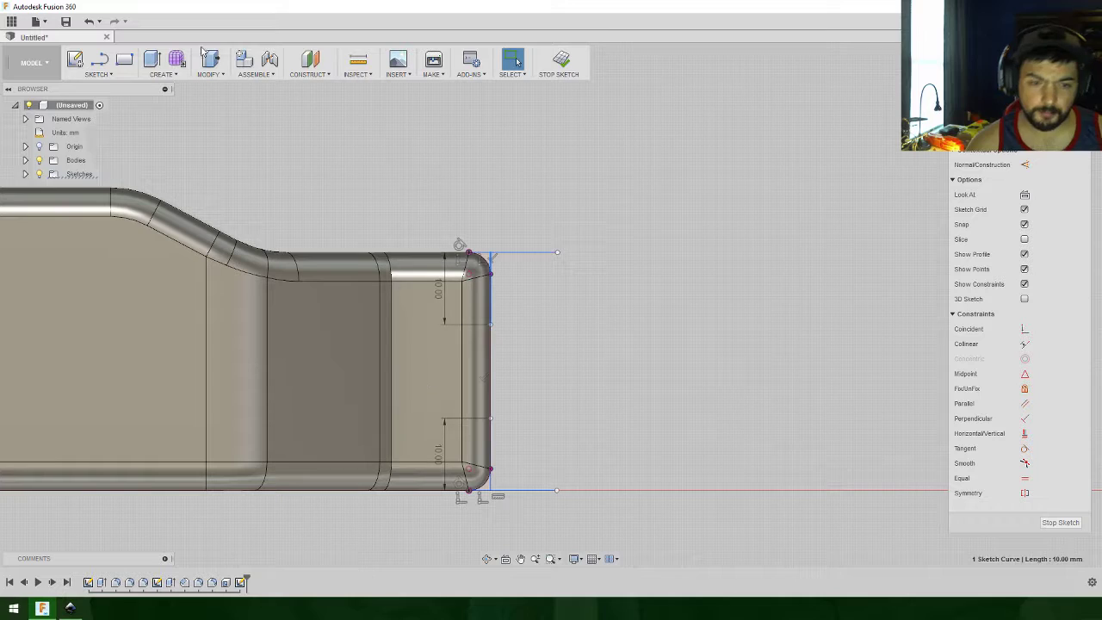
key(l)
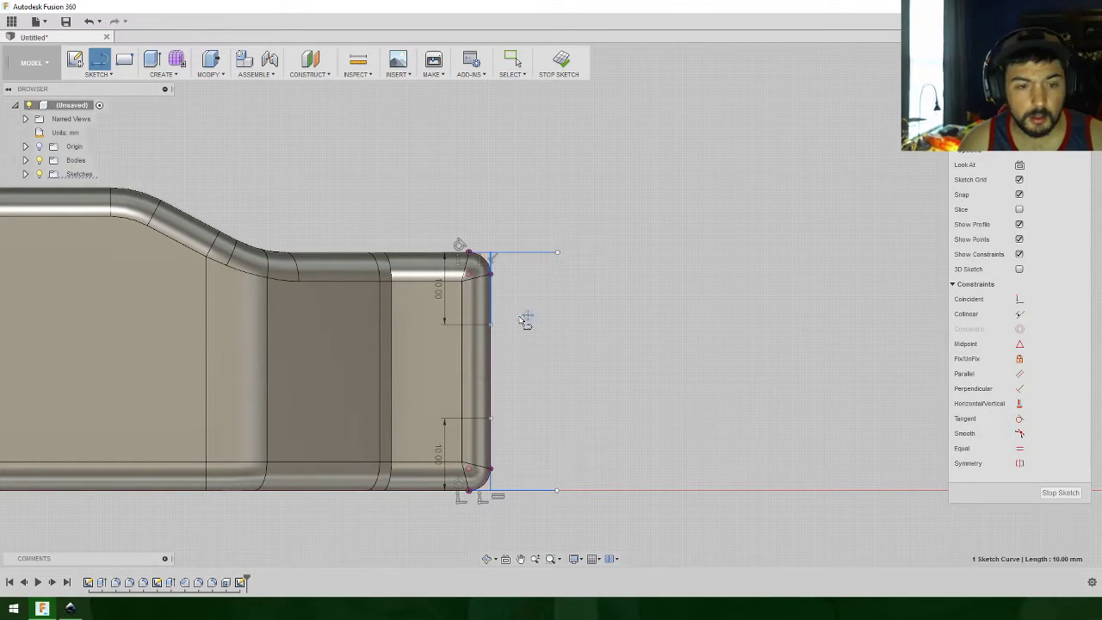
click(490, 325)
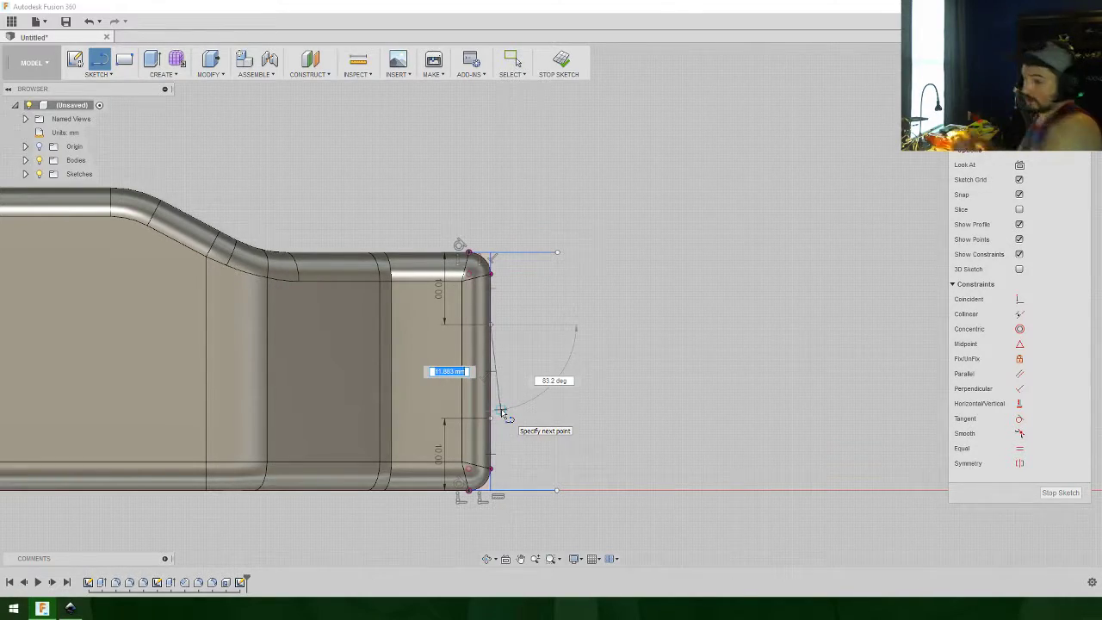
key(Escape)
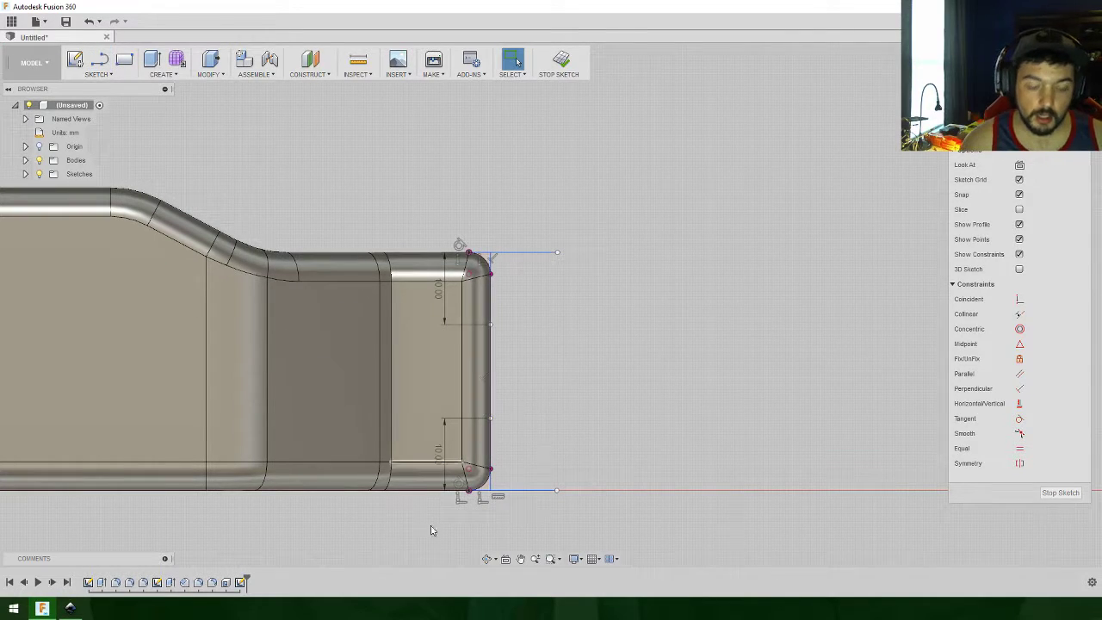
Step: Extend the lower vertical line upward with a 1 mm line from its free end
key(l)
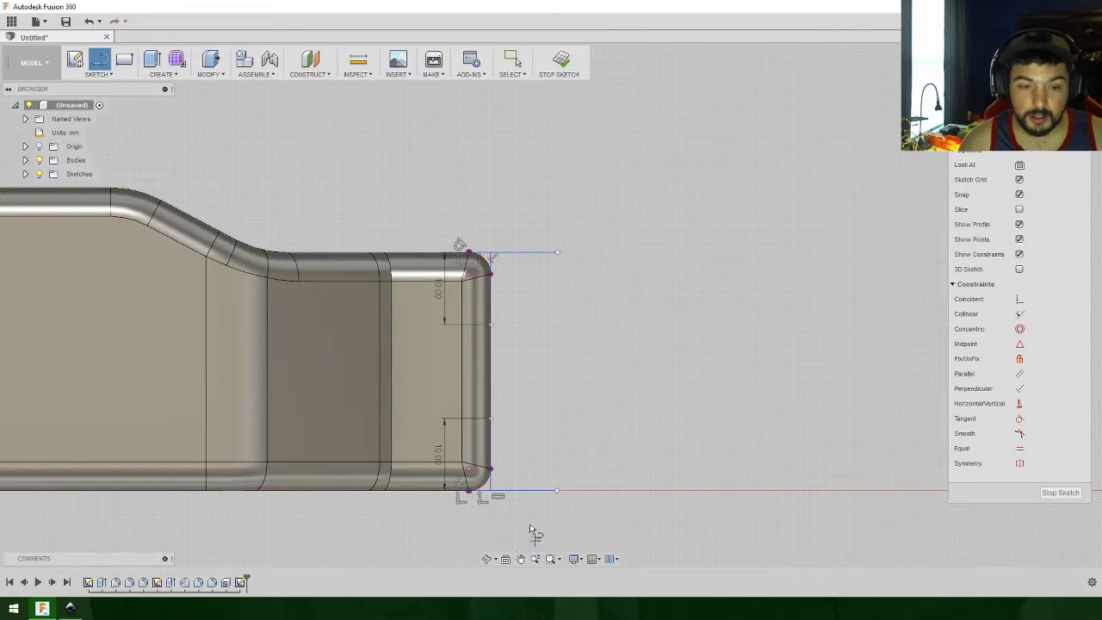
click(492, 420)
text(1)
key(Return)
key(Escape)
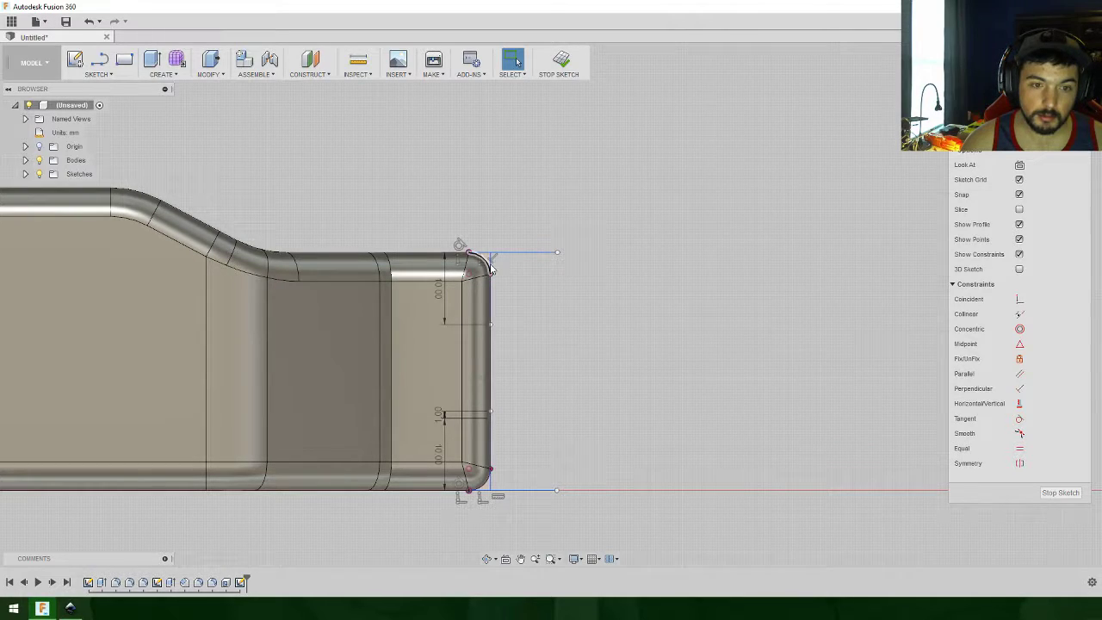
Step: Draw an 11 mm vertical line down from the upper horizontal line, along the block's end edge
click(490, 331)
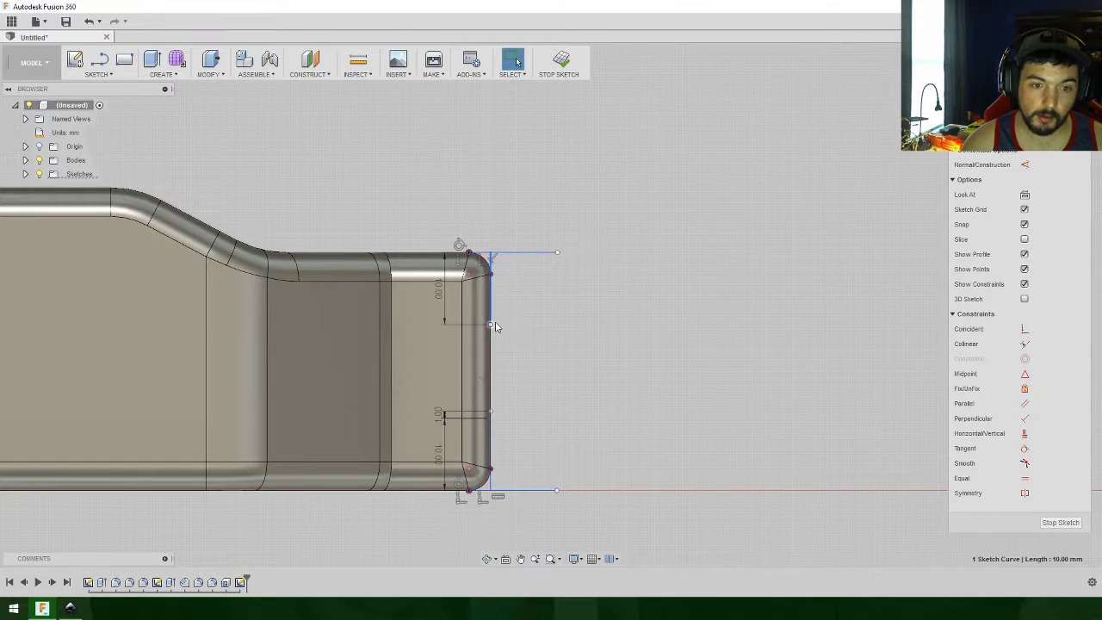
click(492, 326)
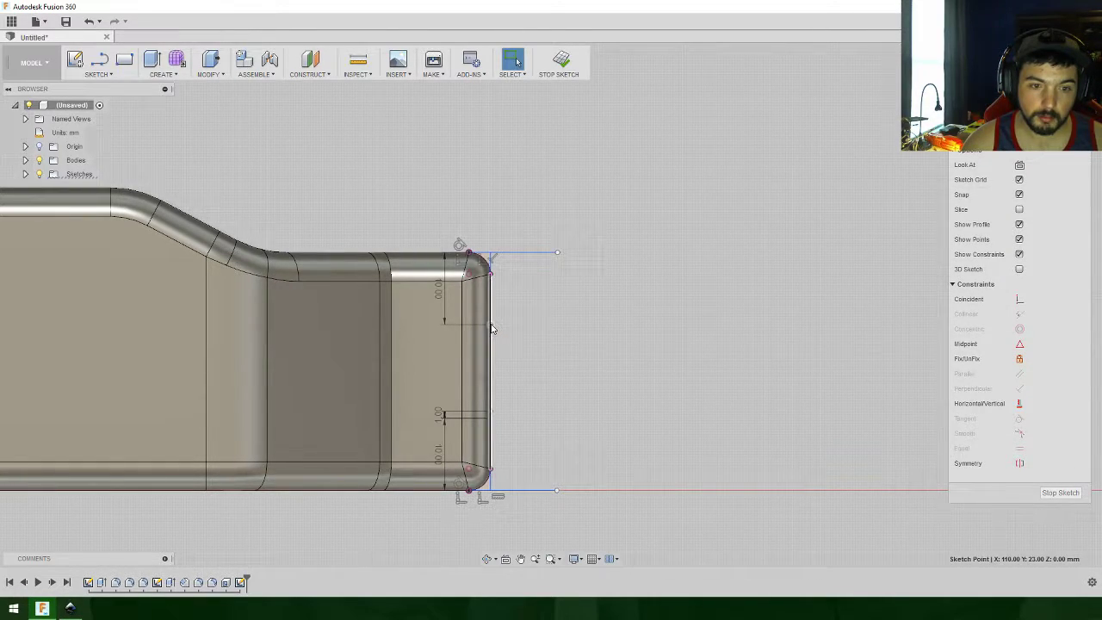
key(l)
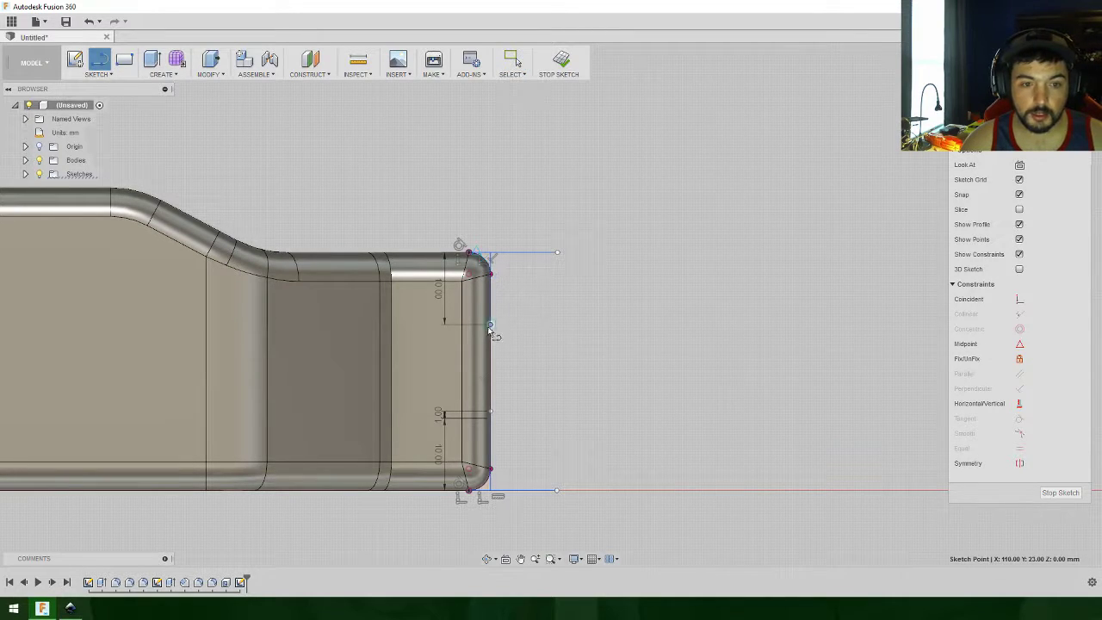
click(490, 255)
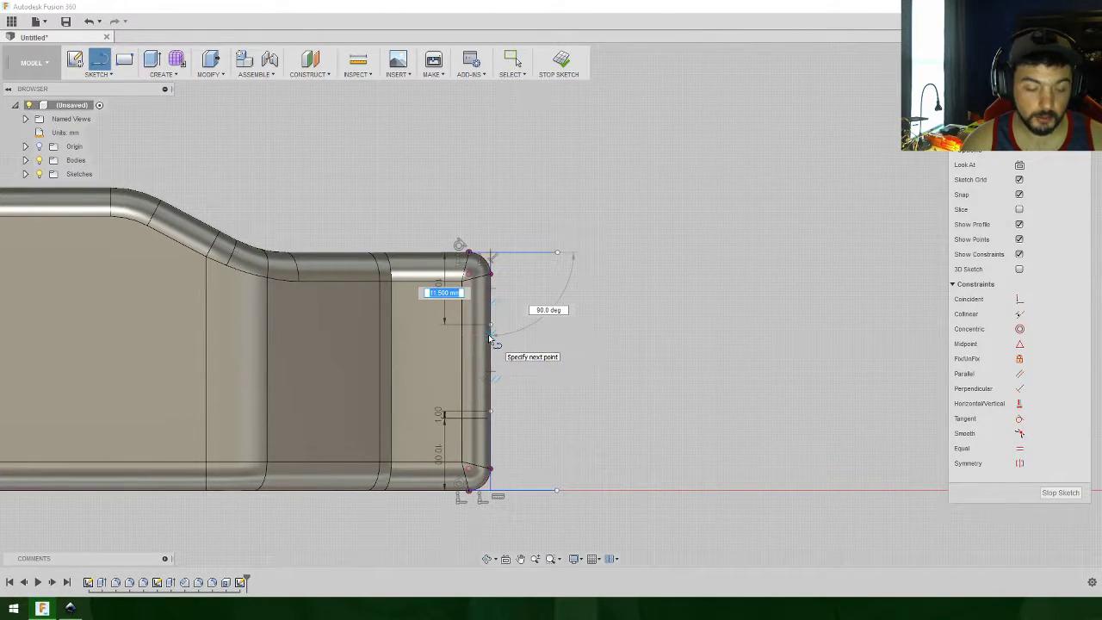
click(489, 338)
key(Escape)
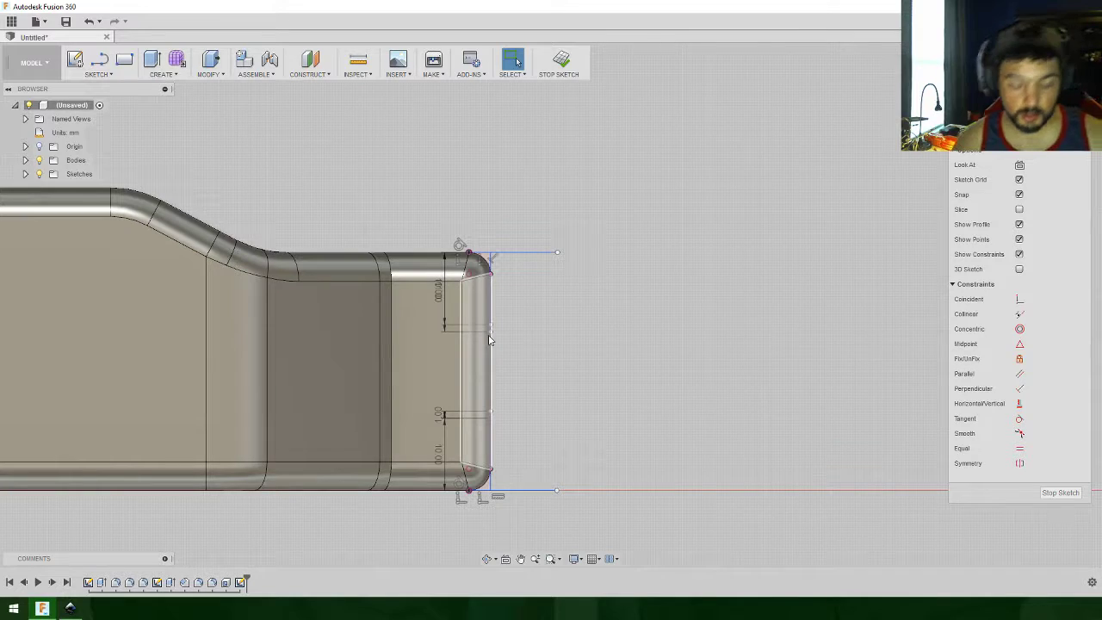
Step: Draw an 11 mm horizontal line outward from the lower end of the 11 mm vertical line
key(l)
click(490, 331)
text(11)
key(Return)
key(Escape)
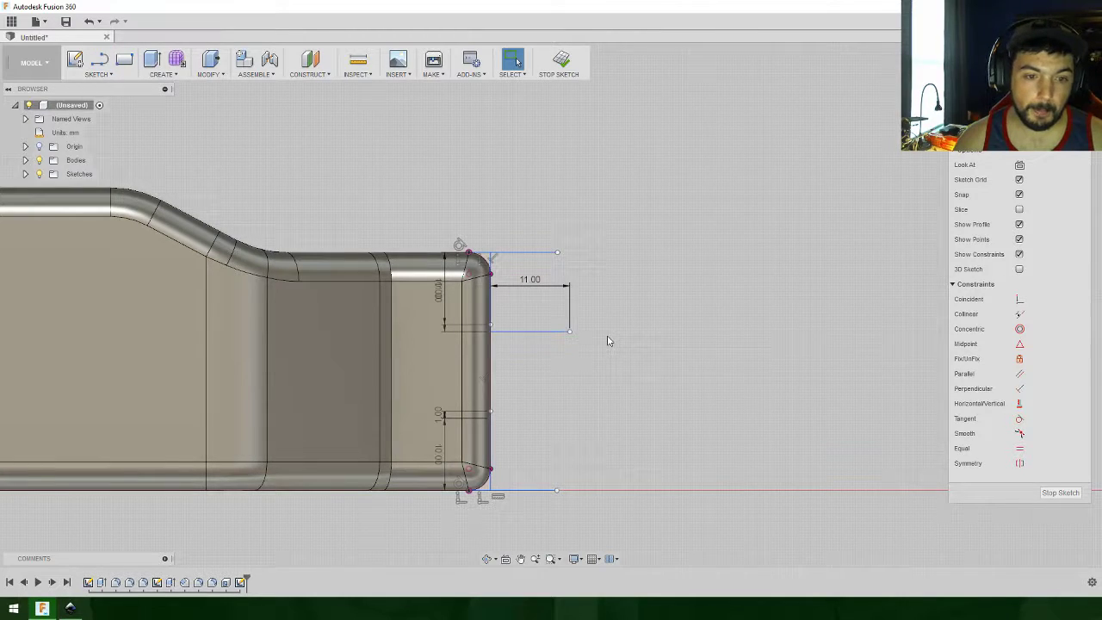
key(o)
key(Escape)
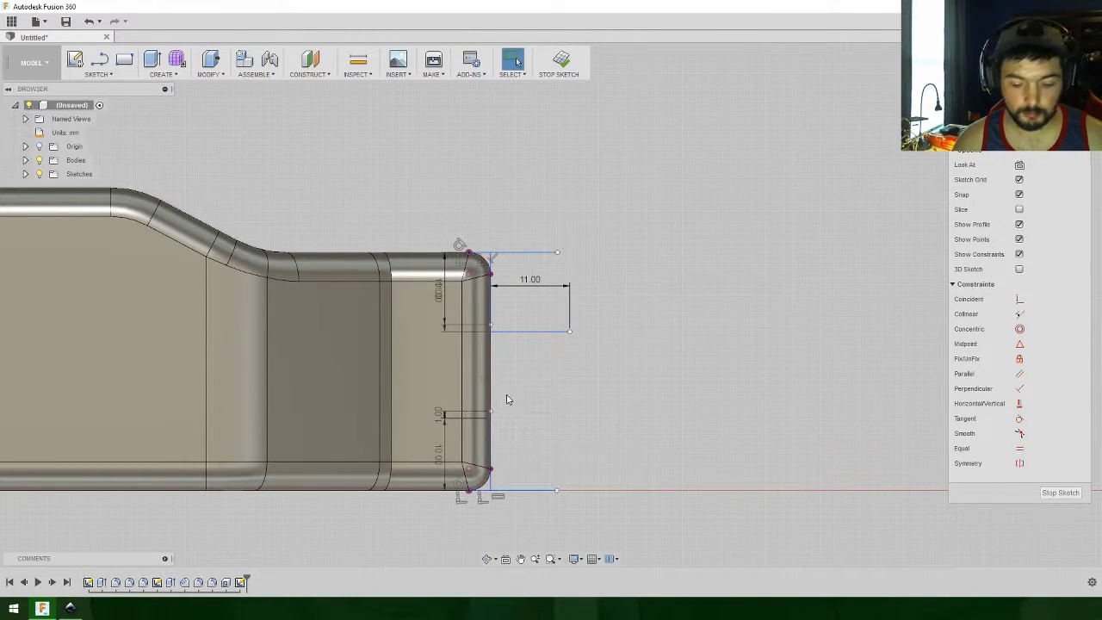
Step: Draw an 11 mm horizontal line outward from the 1 mm line's upper end and close the square with a vertical line
key(l)
click(491, 412)
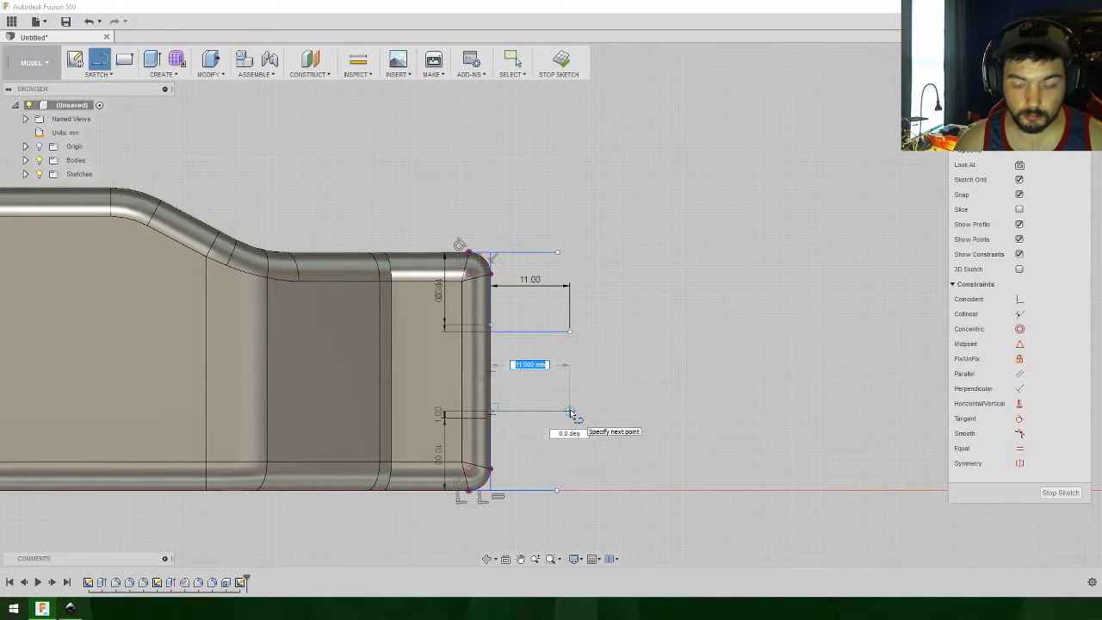
key(Return)
key(Escape)
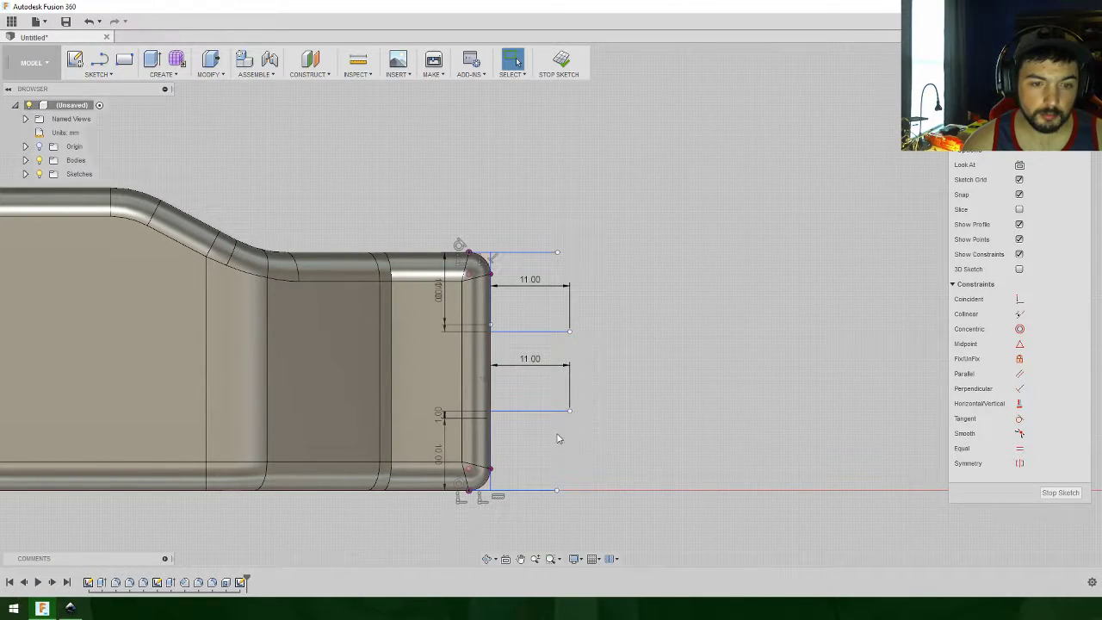
key(l)
click(569, 411)
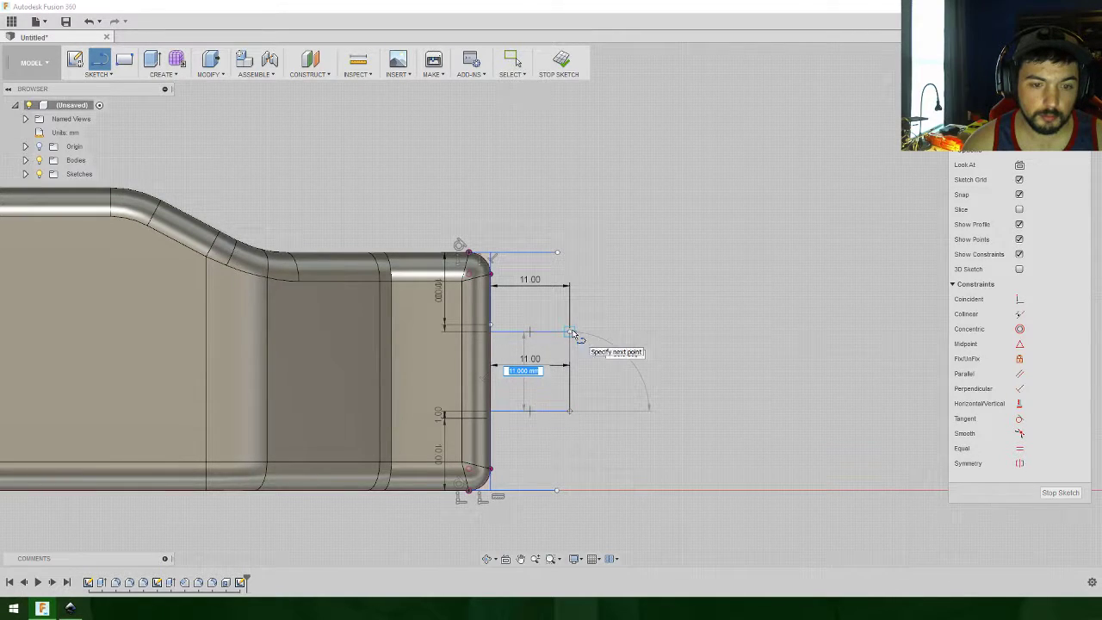
click(570, 331)
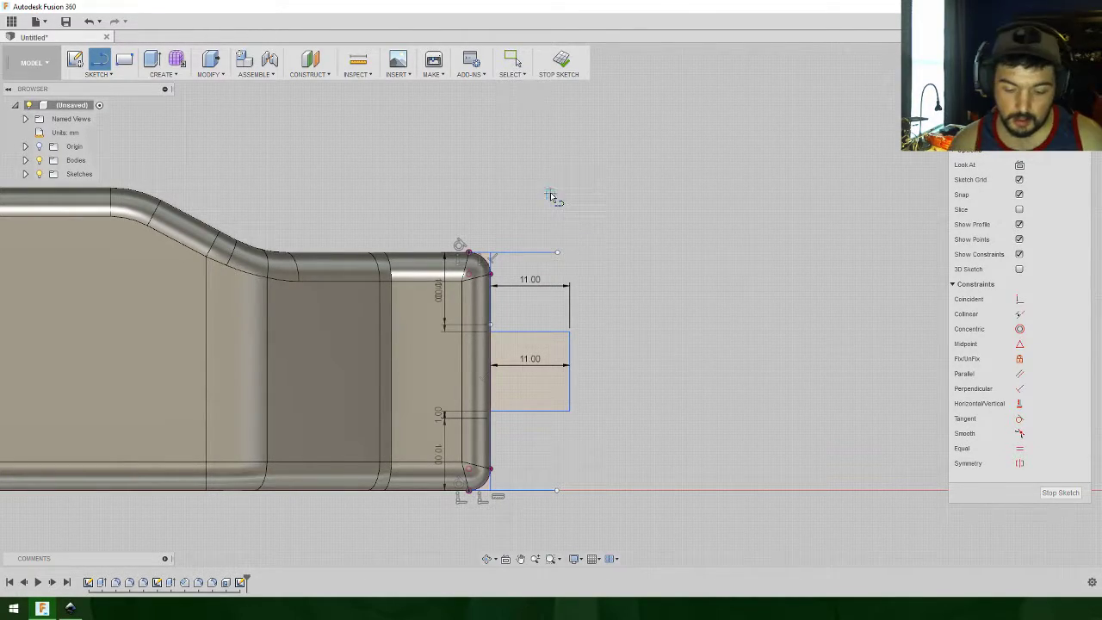
Step: Draw a 5.5 mm vertical line down the block's end edge from the square's upper inner corner
click(491, 333)
text(5.5)
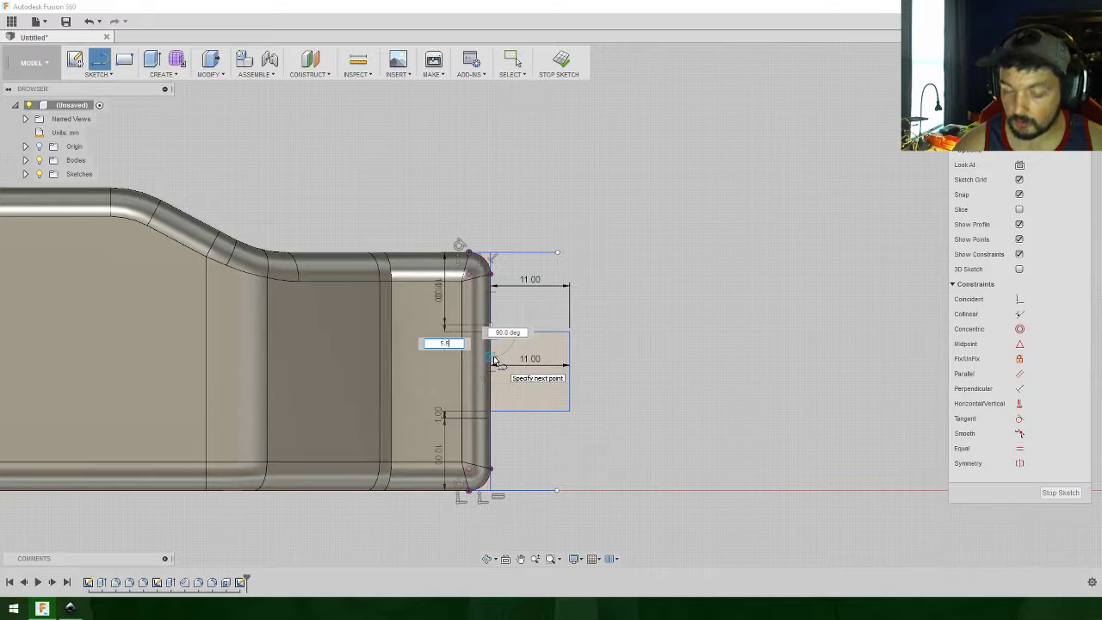
key(Return)
key(Escape)
Step: Draw a 5 mm horizontal line into the square from the lower end of the 5.5 mm line
key(l)
click(491, 373)
text(5)
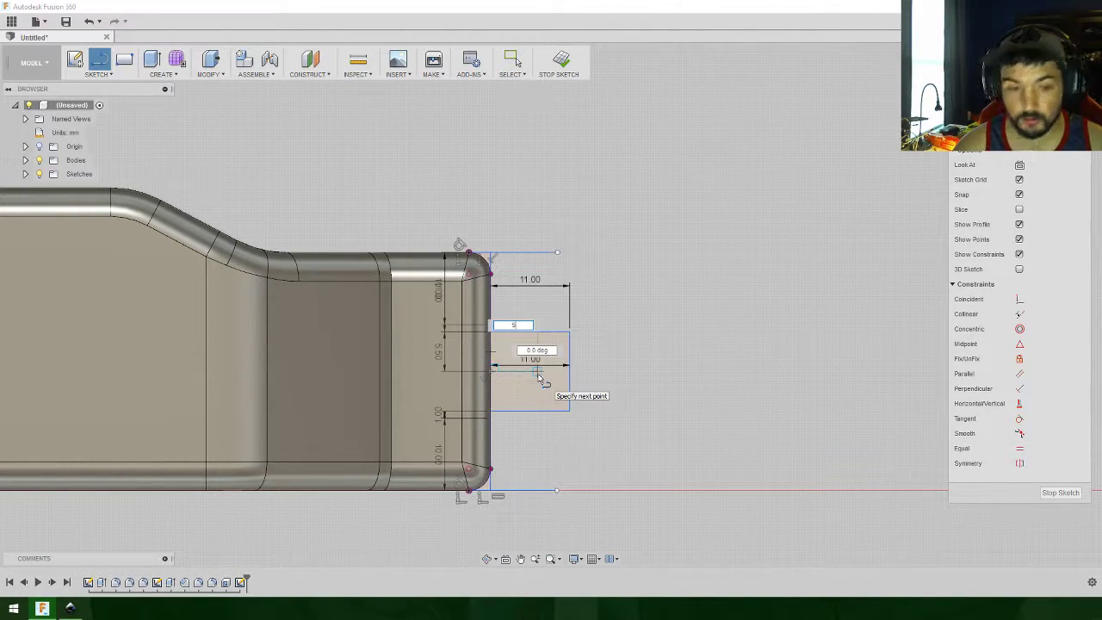
key(Return)
key(Escape)
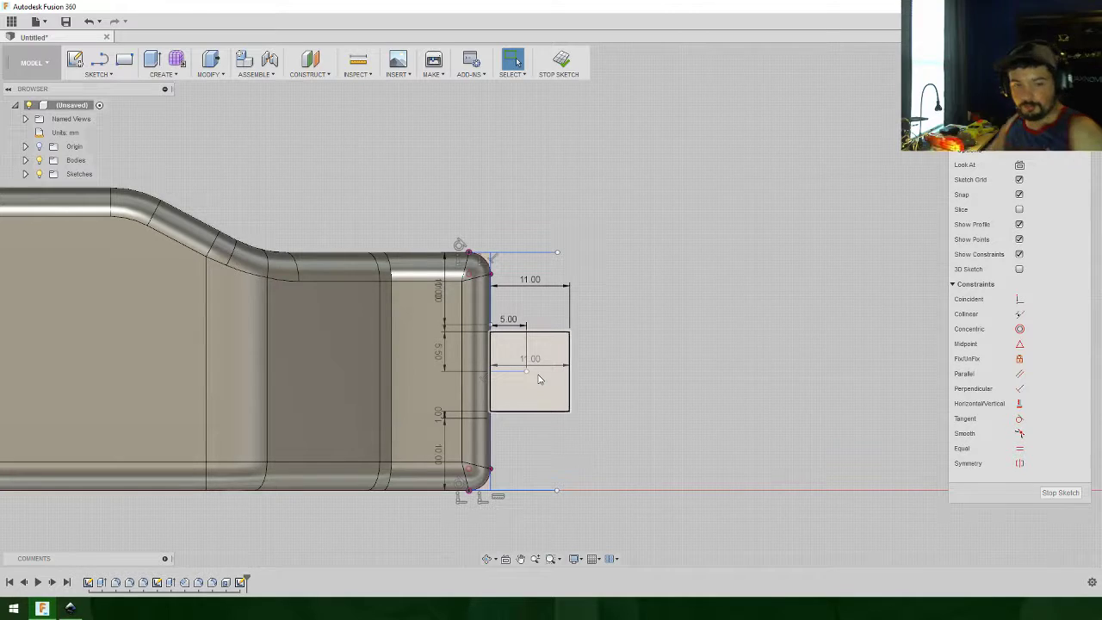
Step: Extend the 5 mm centre line outward with a 1 mm horizontal line from its free end
key(l)
click(526, 371)
text(1)
key(Return)
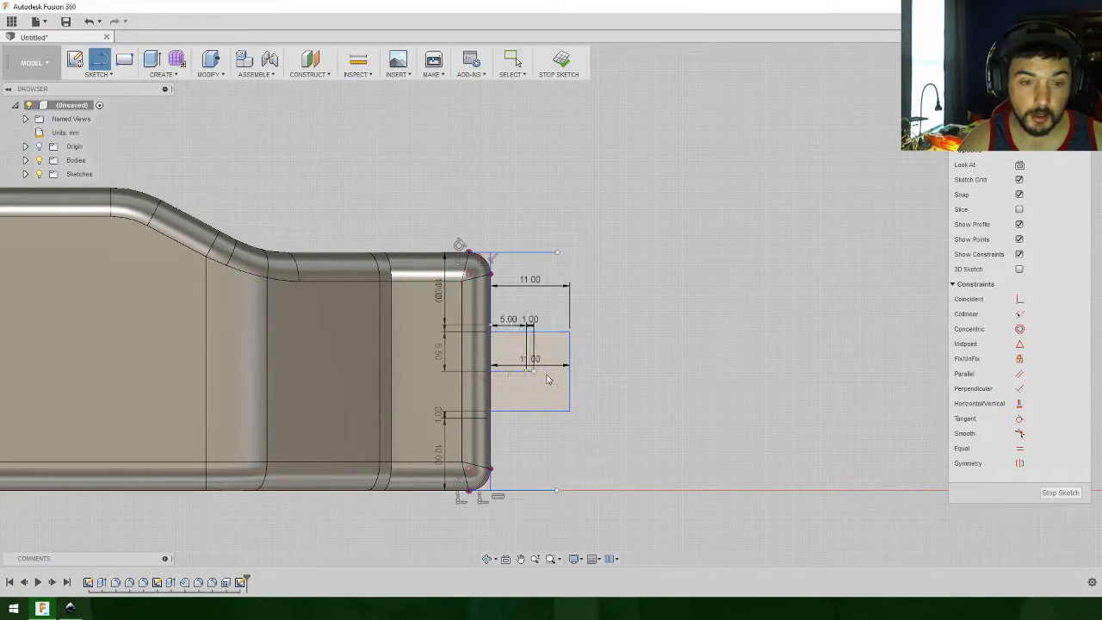
key(Escape)
Step: Draw a 3 mm diameter circle inside the square, centred on the outer end of the 1 mm line
key(c)
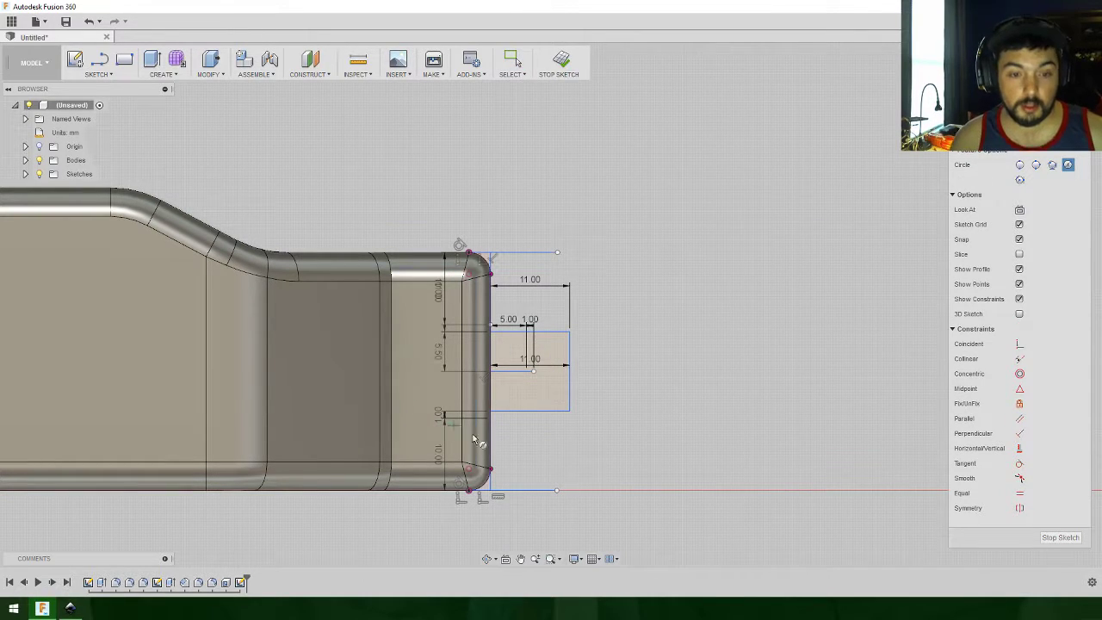
click(530, 372)
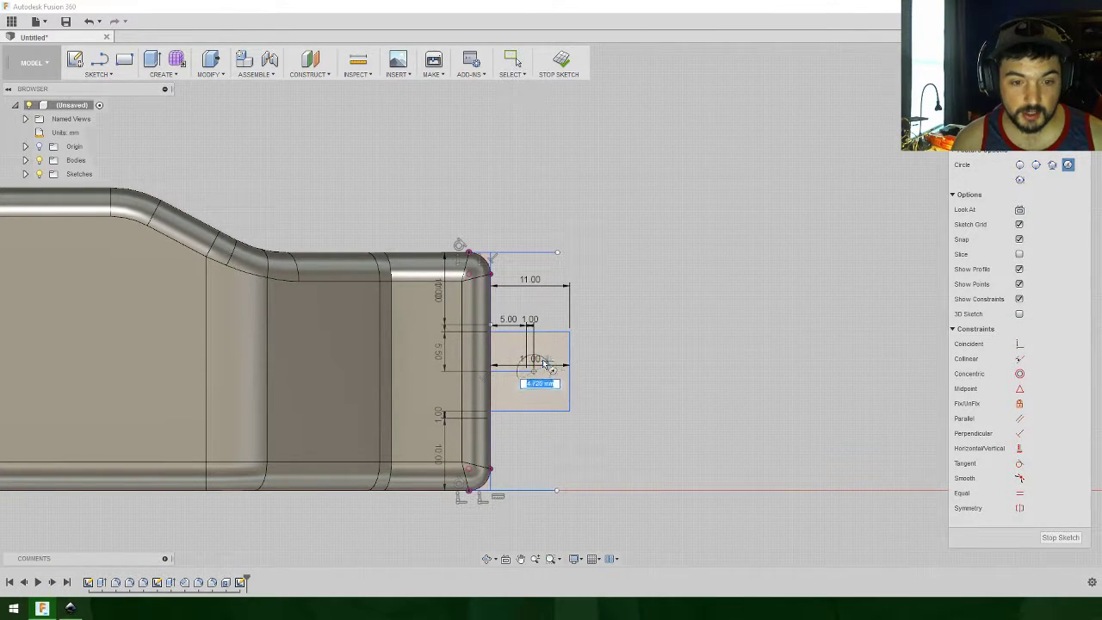
text(1)
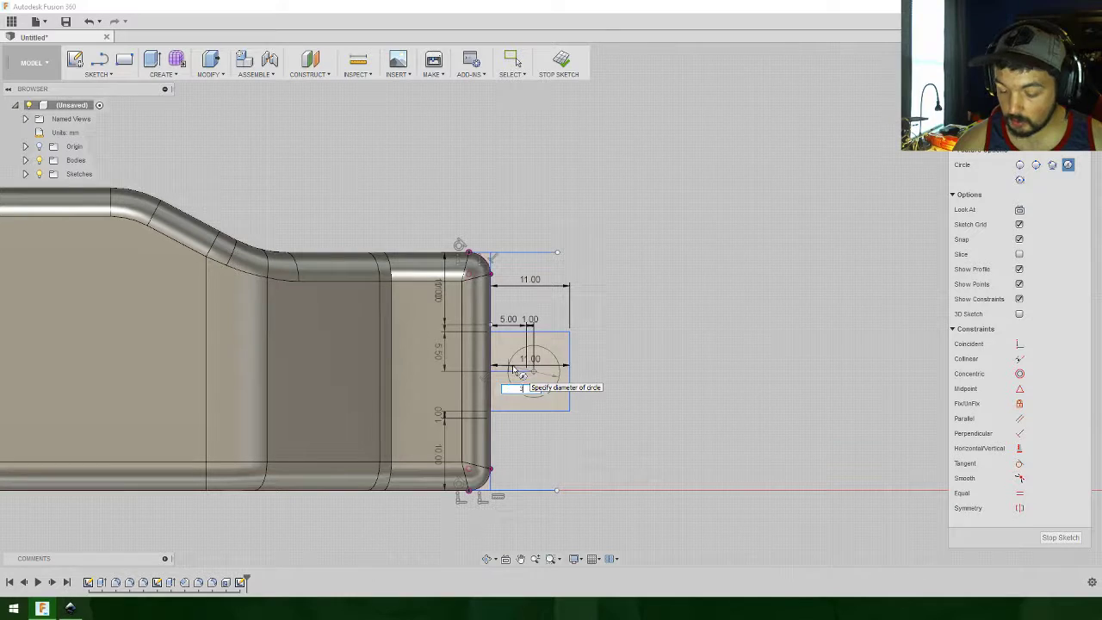
key(Tab)
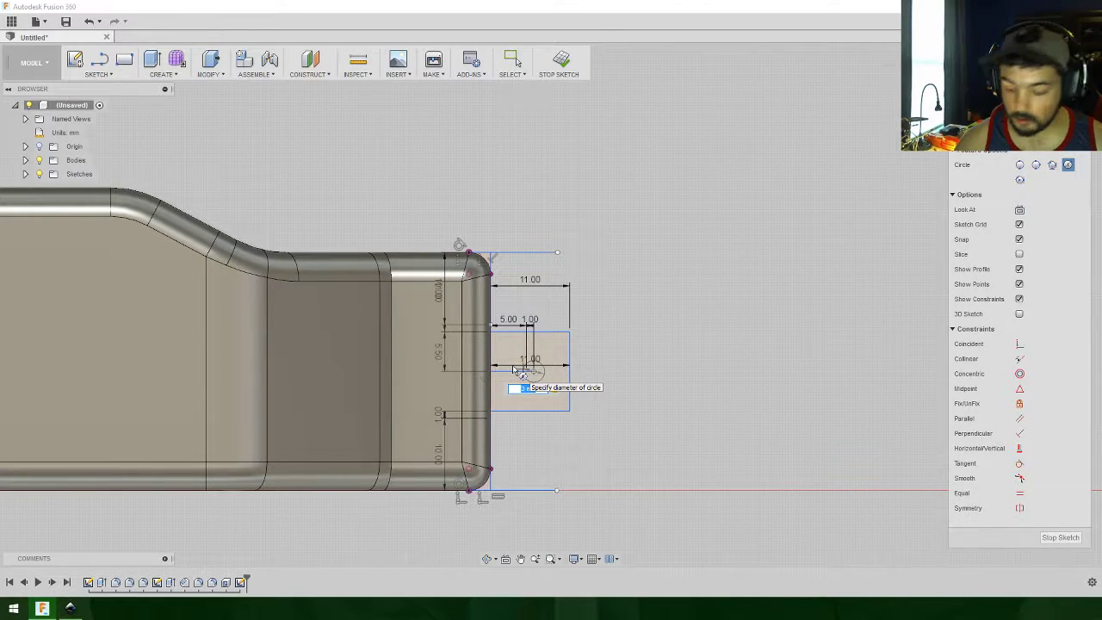
key(Return)
mouse_move(698, 389)
shift+middle_down()
mouse_move(704, 326)
mouse_move(694, 387)
shift+middle_up()
key(c)
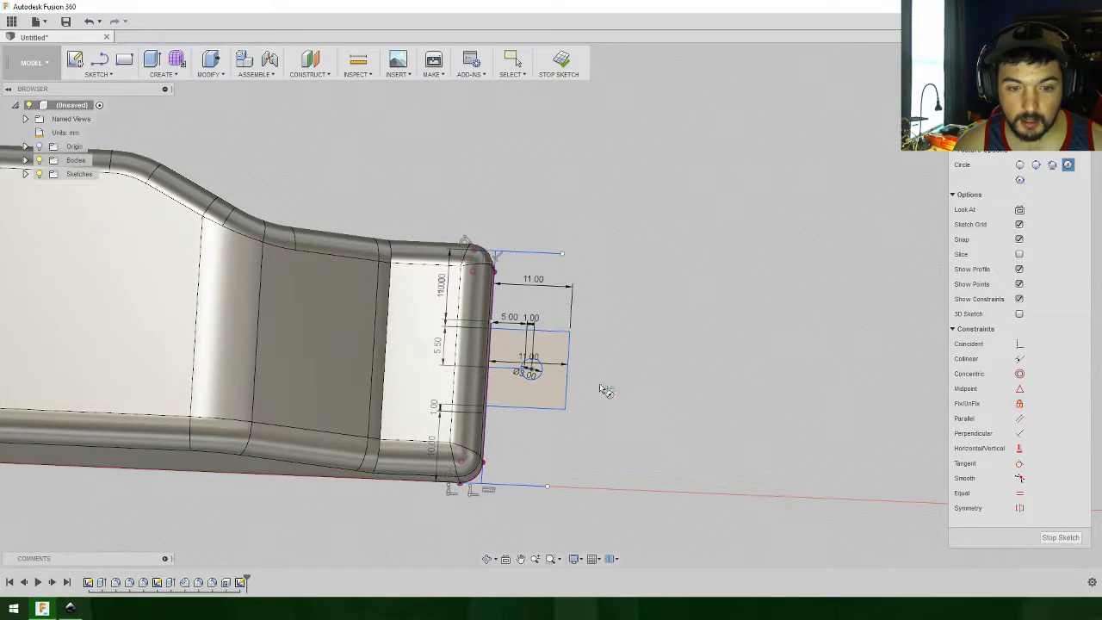
click(533, 369)
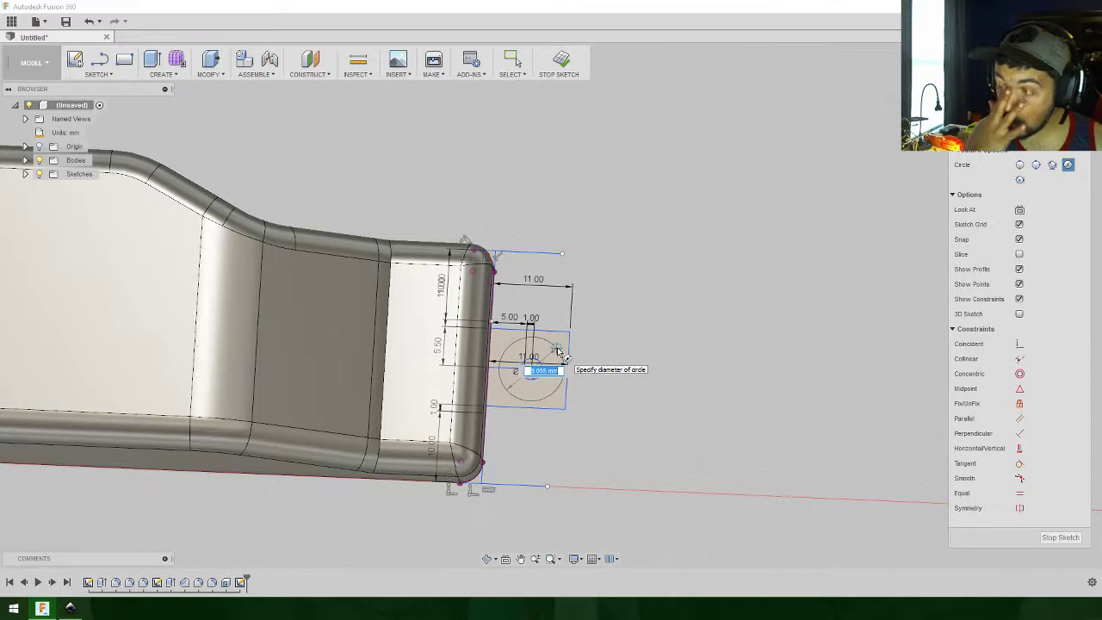
text(3)
key(Return)
key(Escape)
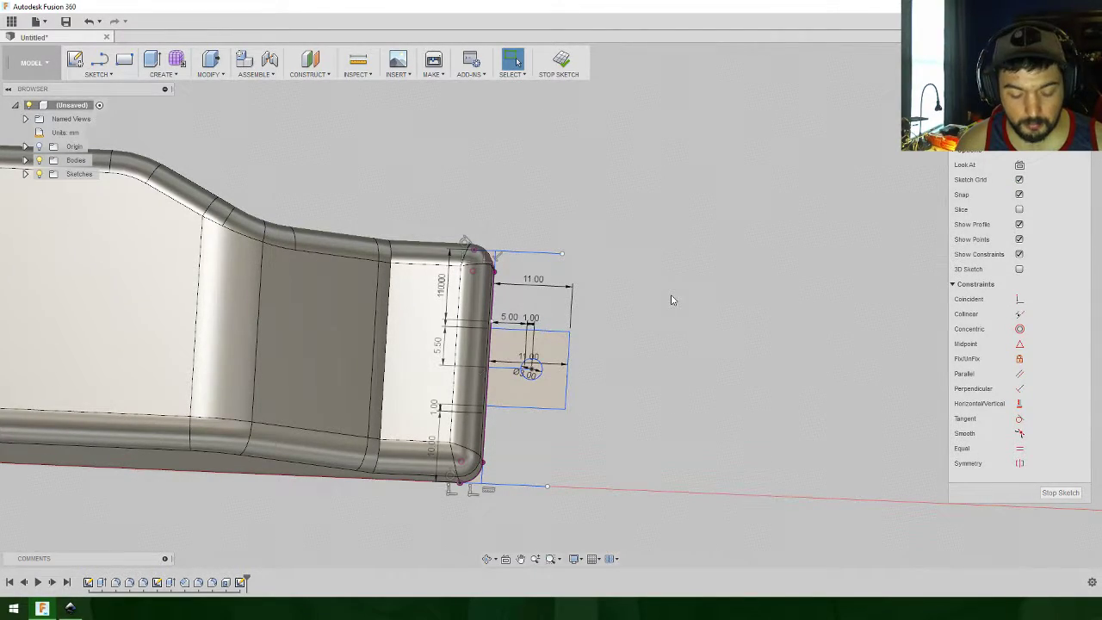
Step: Draw a larger circle concentric with the 3 mm circle, reaching the square's upper edge
key(c)
click(531, 368)
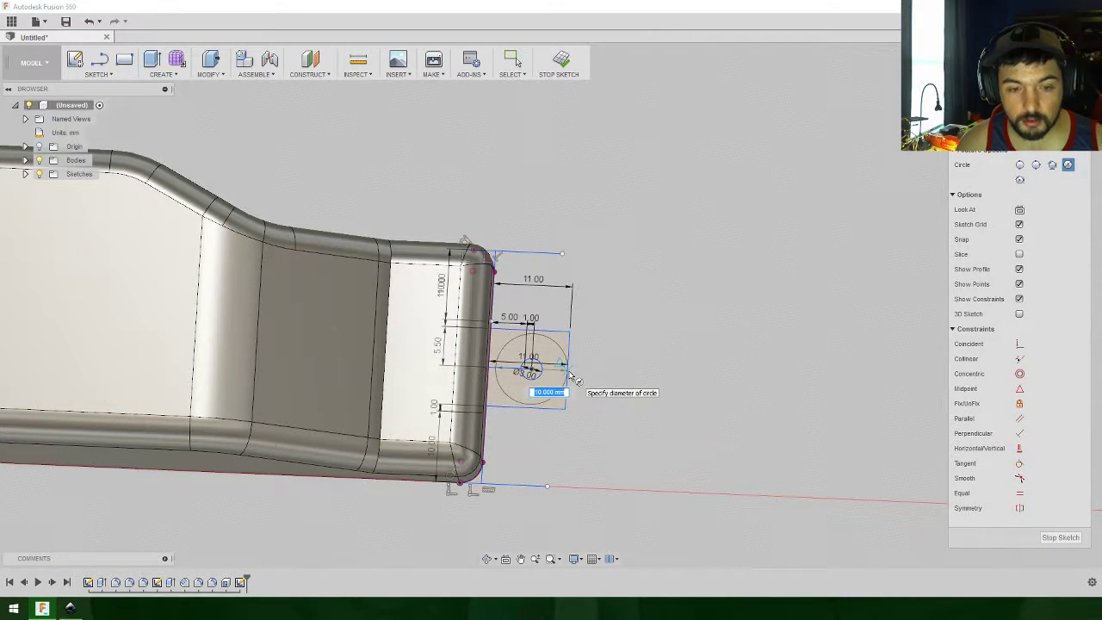
click(542, 334)
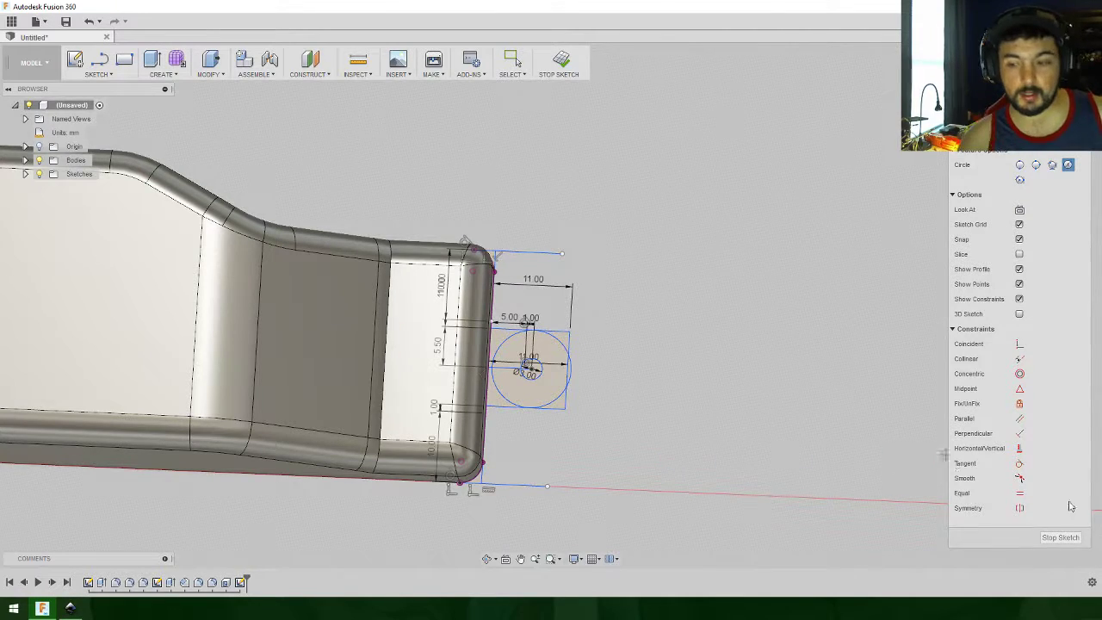
Step: Extrude the ring and the two corner profiles beside the block 2 mm, joining them as a rounded tab with an open hole
click(152, 60)
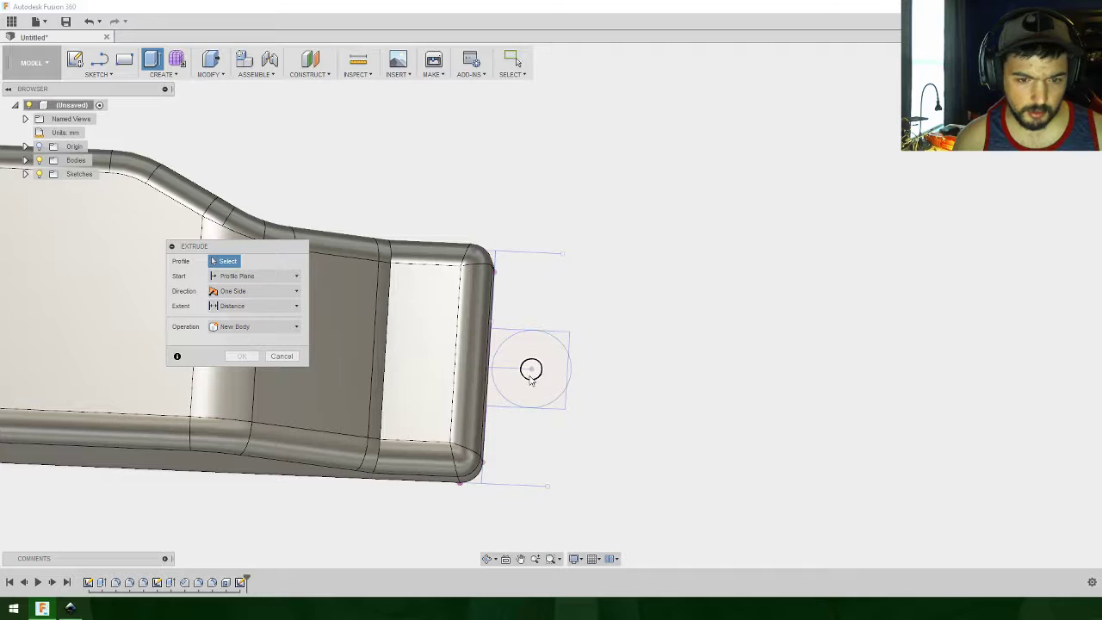
click(543, 389)
click(502, 386)
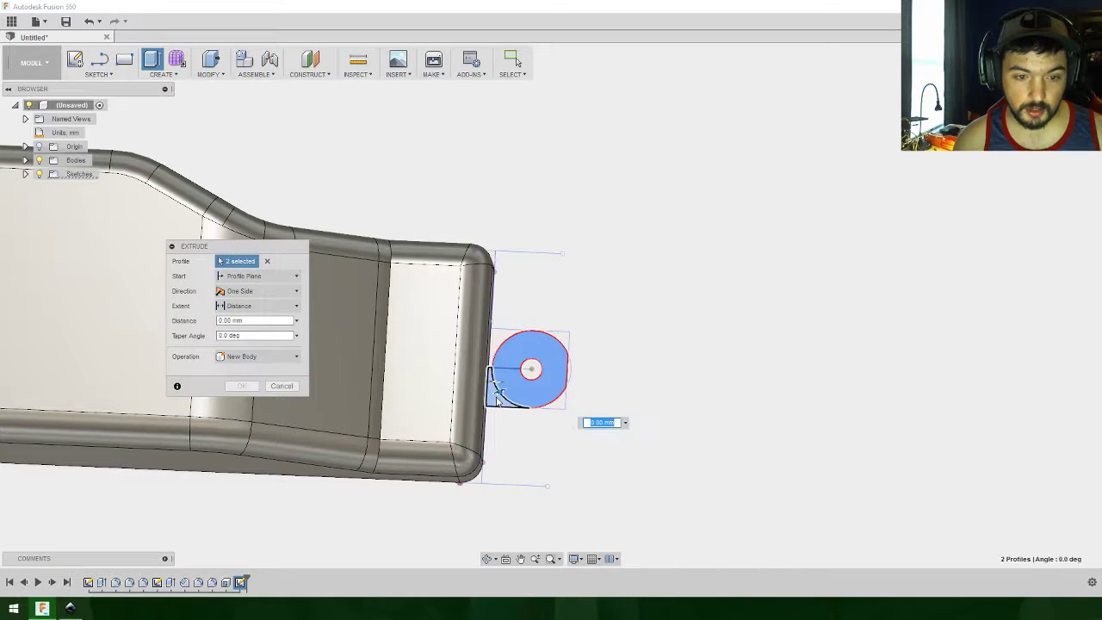
mouse_move(687, 426)
shift+middle_down()
mouse_move(635, 401)
mouse_move(669, 413)
shift+middle_up()
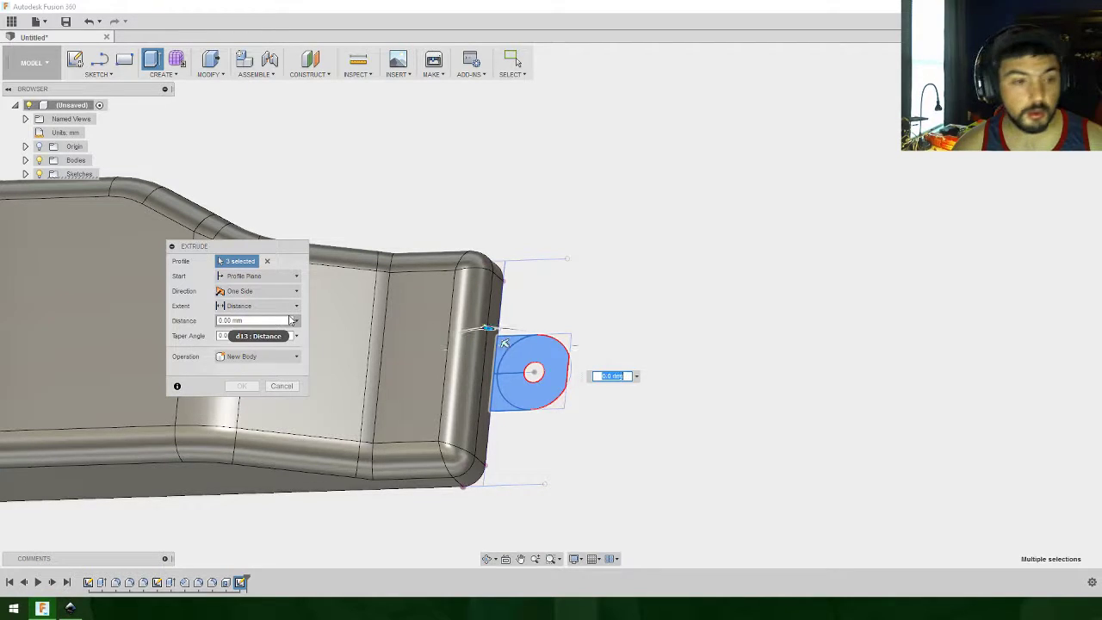
text(2)
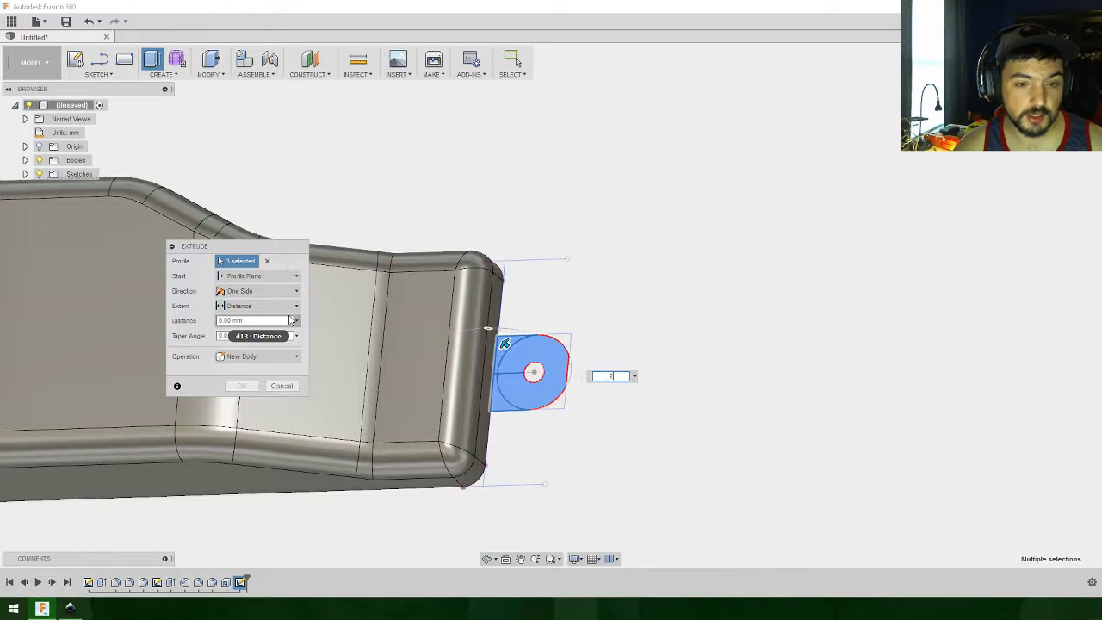
shift+middle_drag(669, 362, 674, 298)
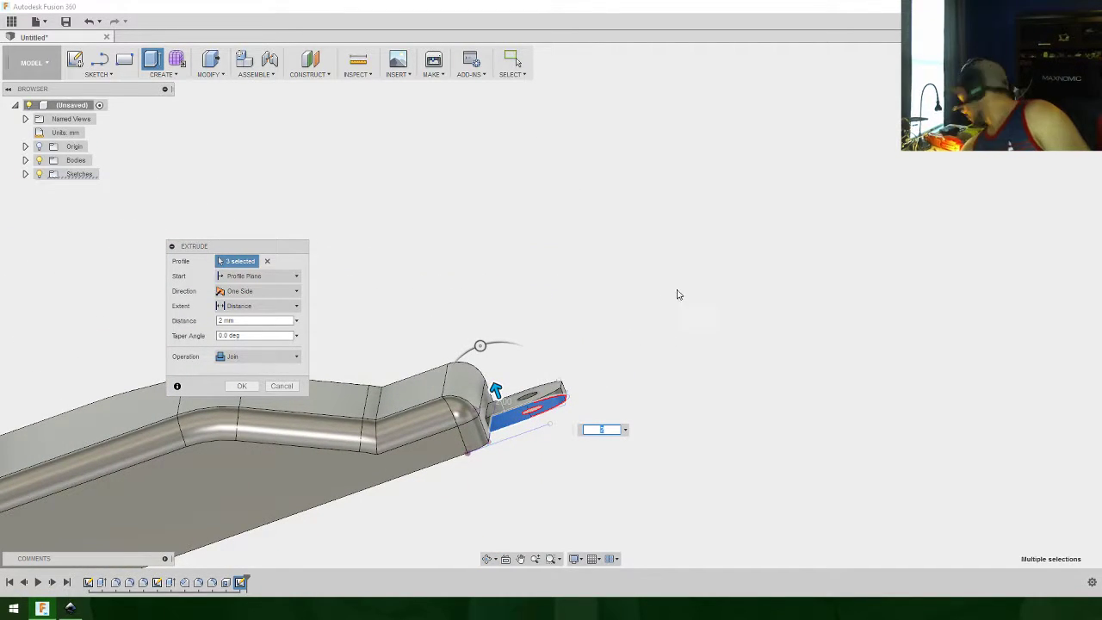
shift+middle_drag(637, 387, 648, 331)
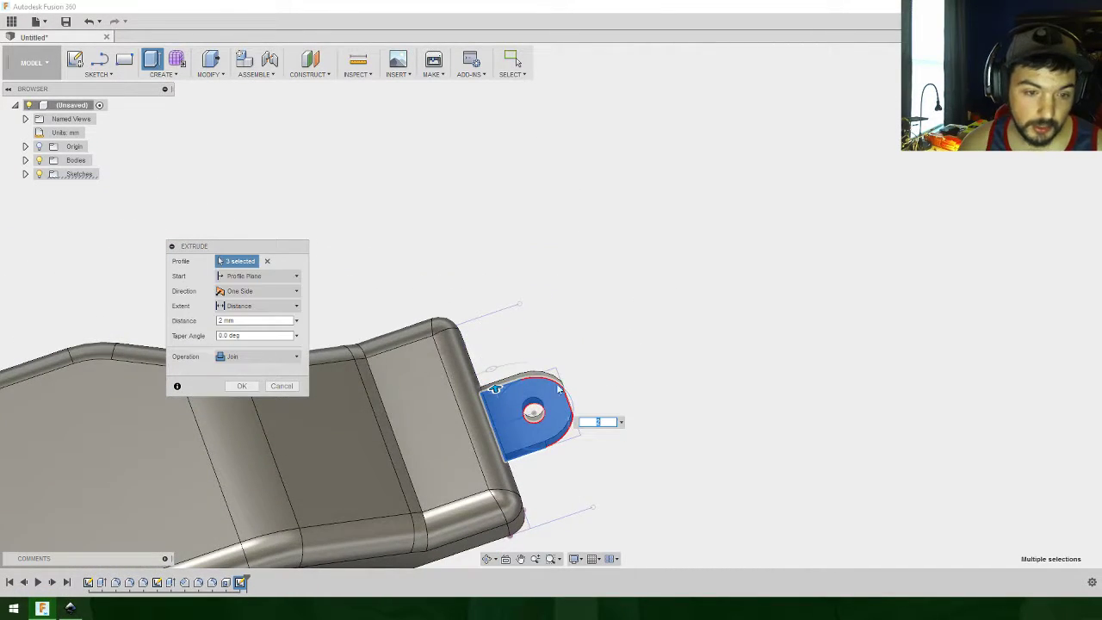
click(242, 385)
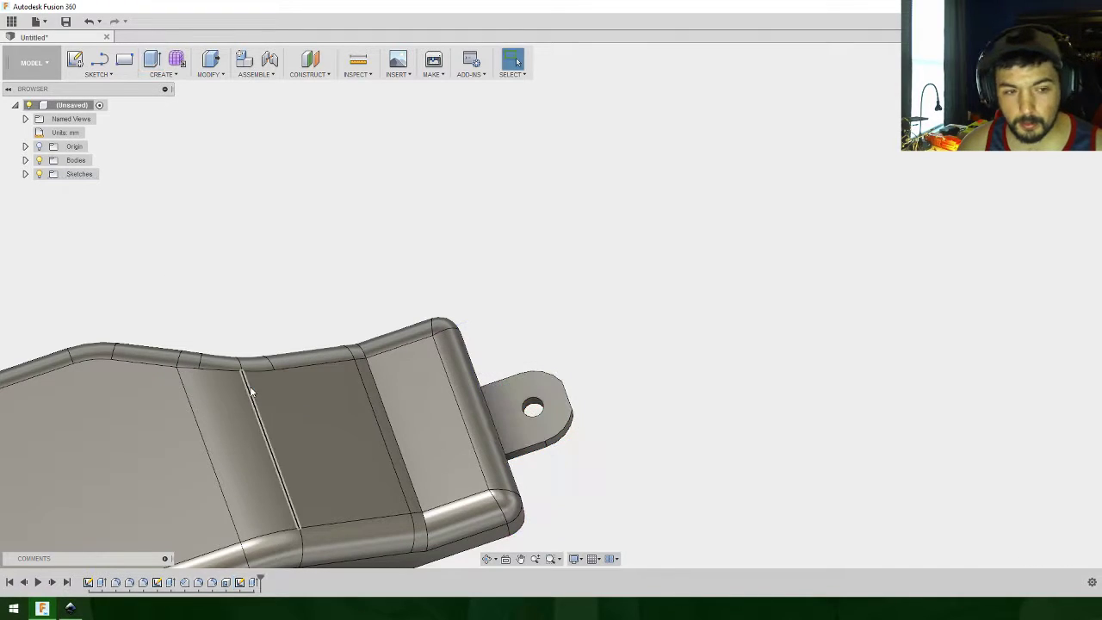
Step: Sketch a 7 mm diameter circle on the tab's face, concentric with the hole
shift+middle_drag(701, 381, 677, 408)
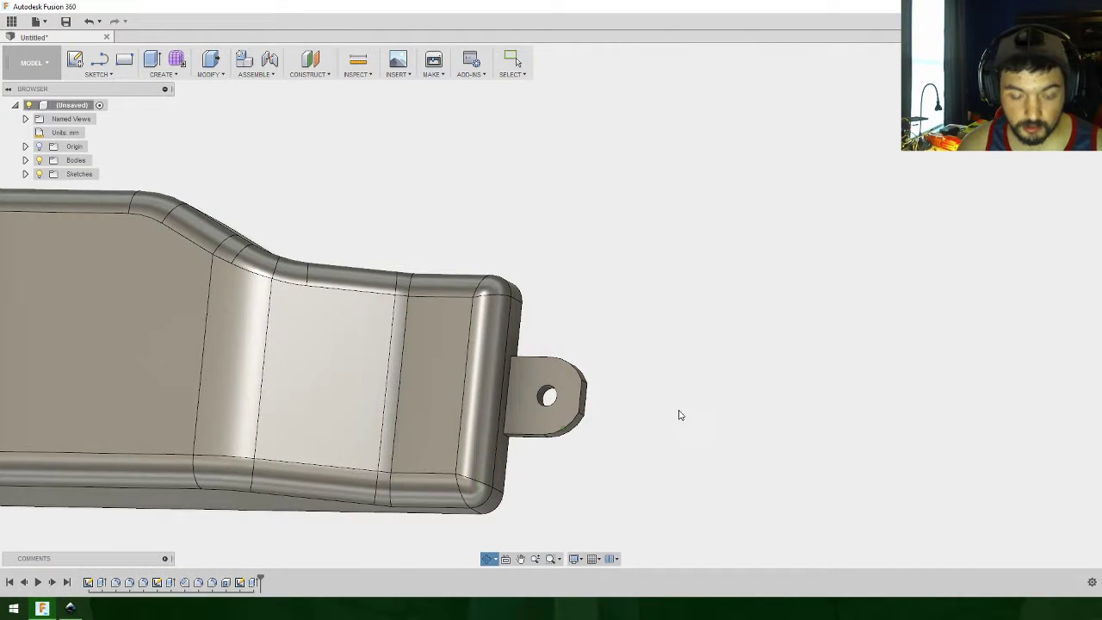
key(c)
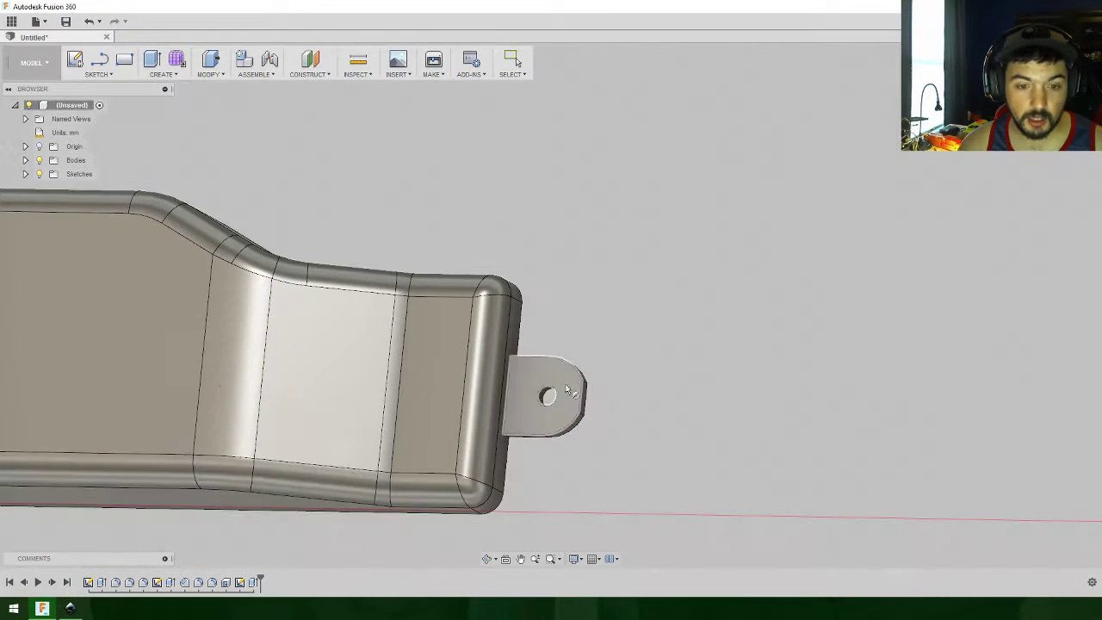
click(562, 395)
click(540, 320)
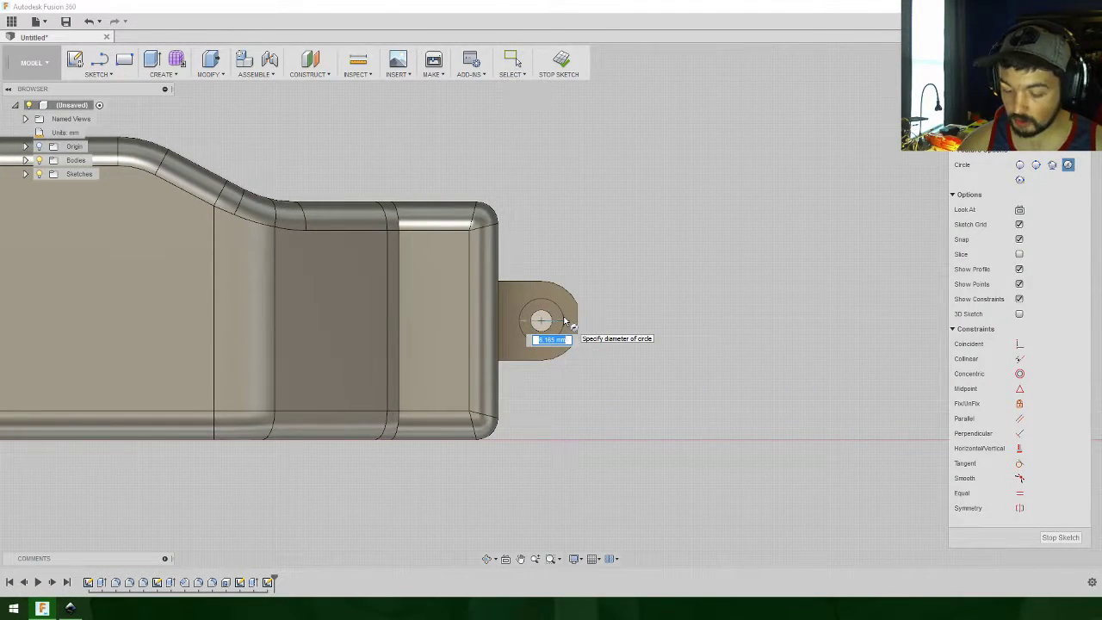
text(7)
key(Return)
key(Escape)
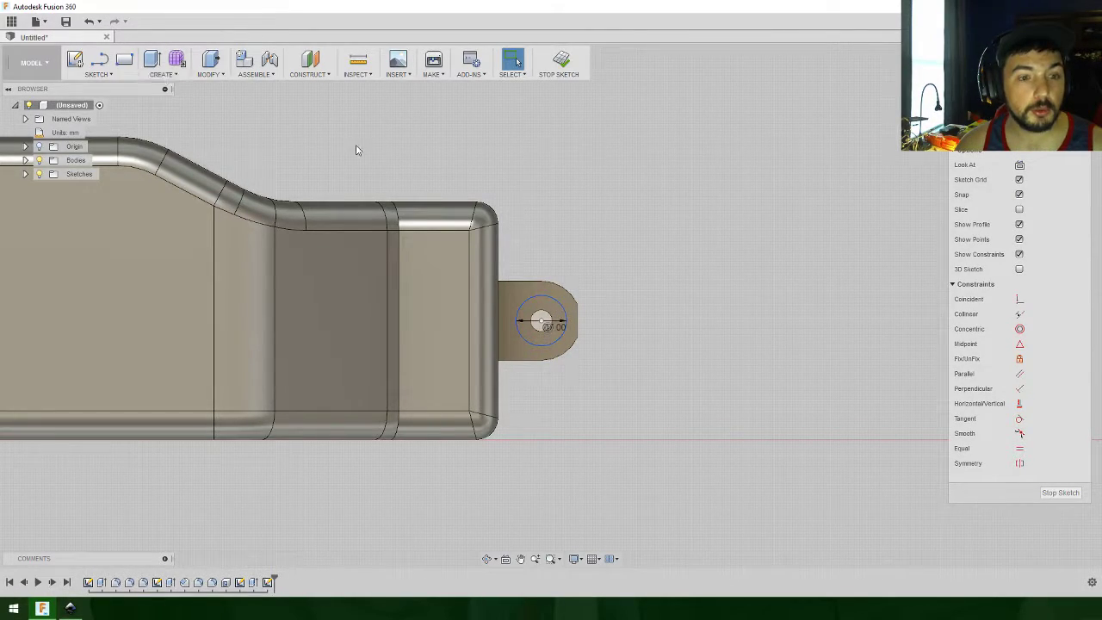
Step: Cut the ring profile around the tab's hole with a -1 mm extrude to form a counterbore
click(151, 59)
click(560, 402)
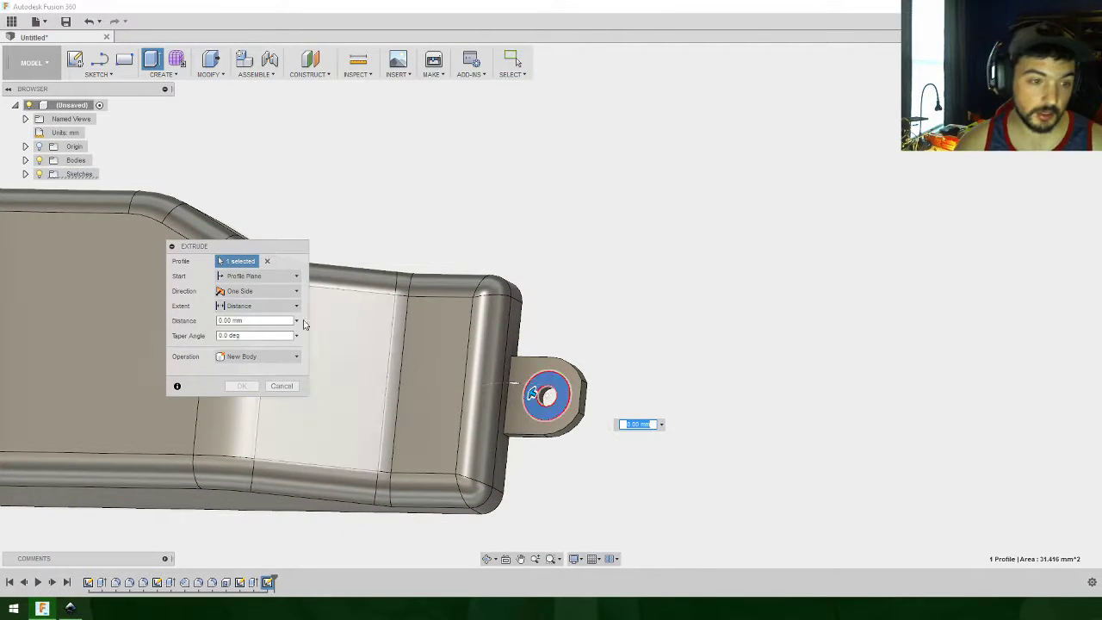
text(-)
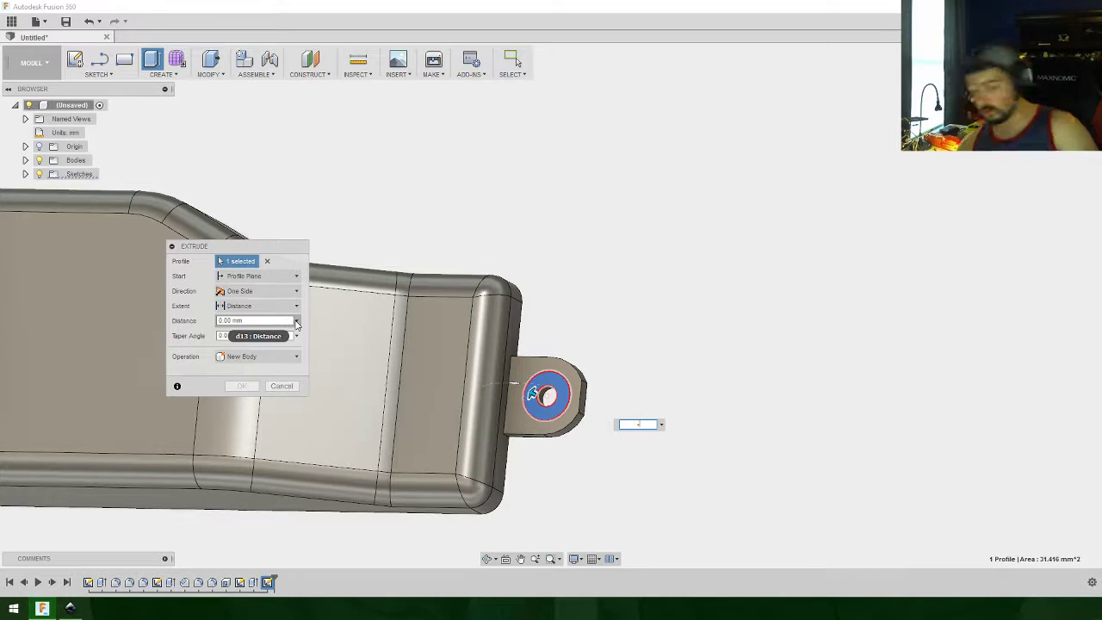
text(1)
key(Tab)
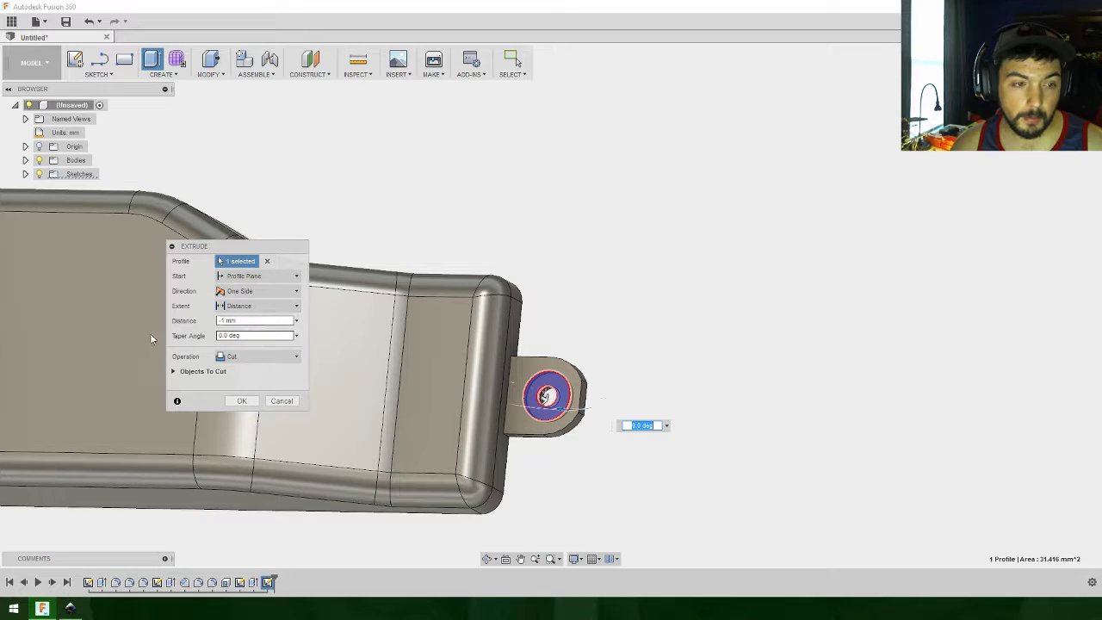
click(242, 401)
mouse_move(681, 431)
shift+middle_down()
mouse_move(708, 388)
mouse_move(691, 364)
mouse_move(672, 404)
mouse_move(703, 416)
mouse_move(677, 422)
shift+middle_up()
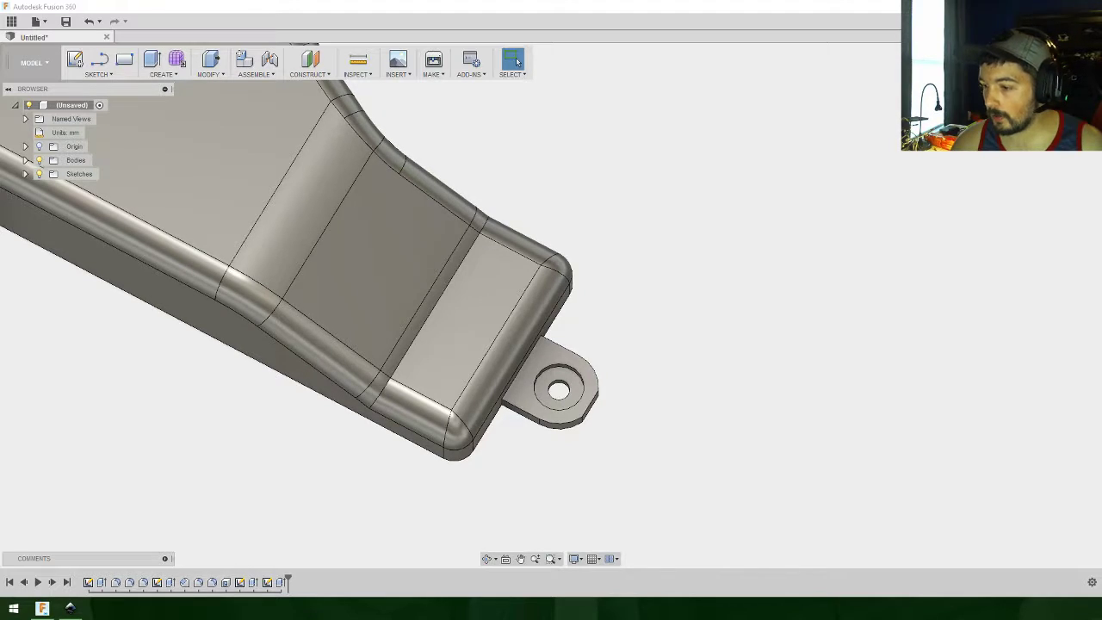
shift+middle_drag(711, 321, 901, 352)
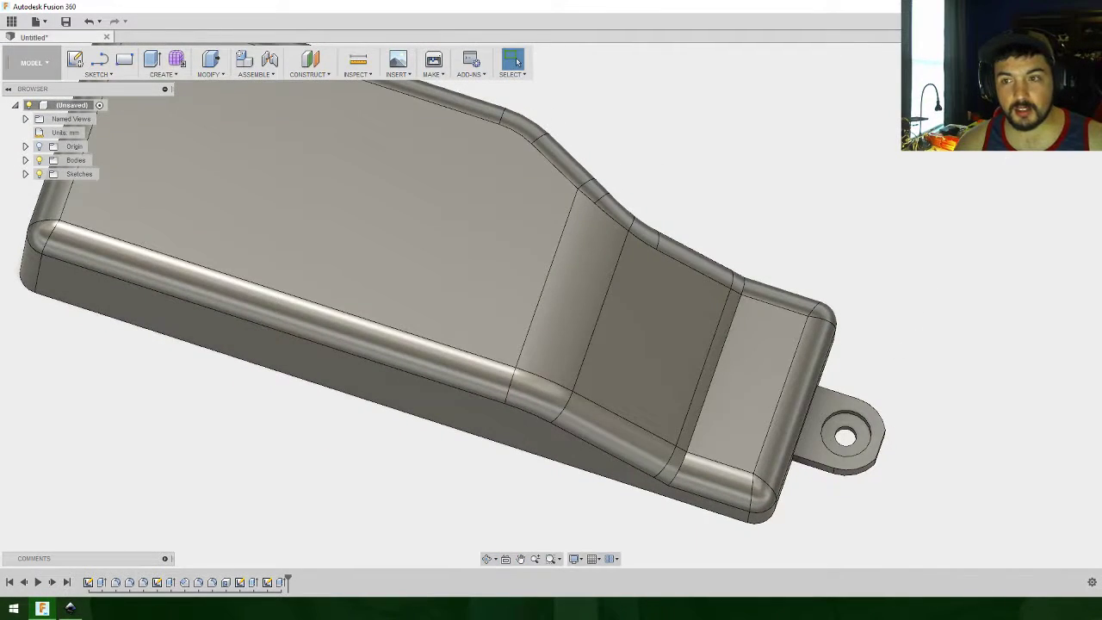
scroll(846, 251, down, 3)
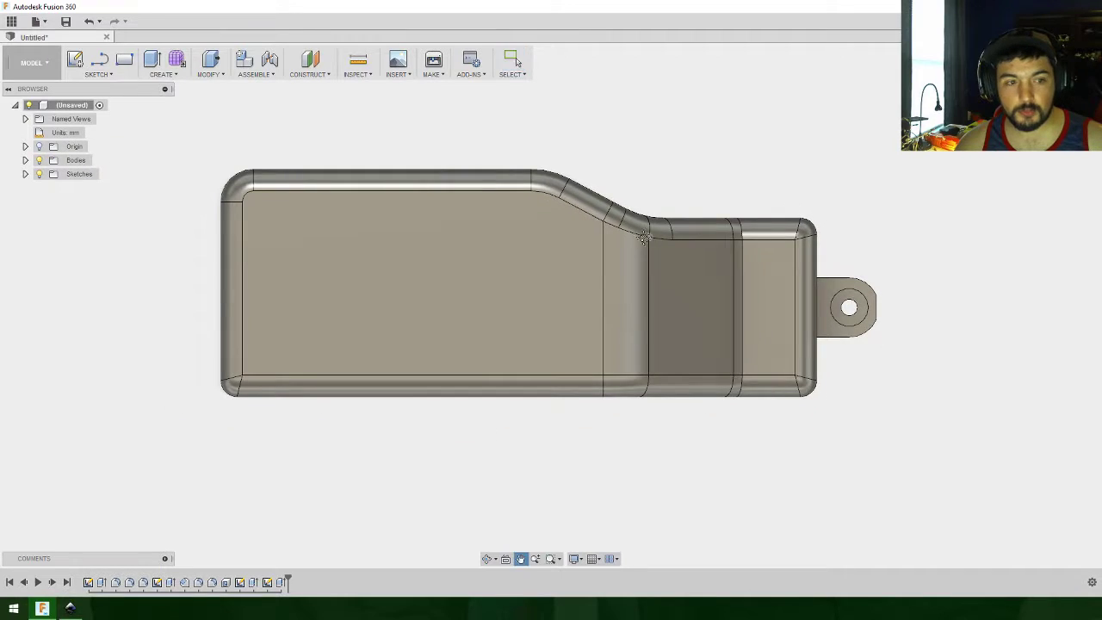
middle_drag(646, 241, 861, 272)
shift+middle_drag(703, 421, 759, 423)
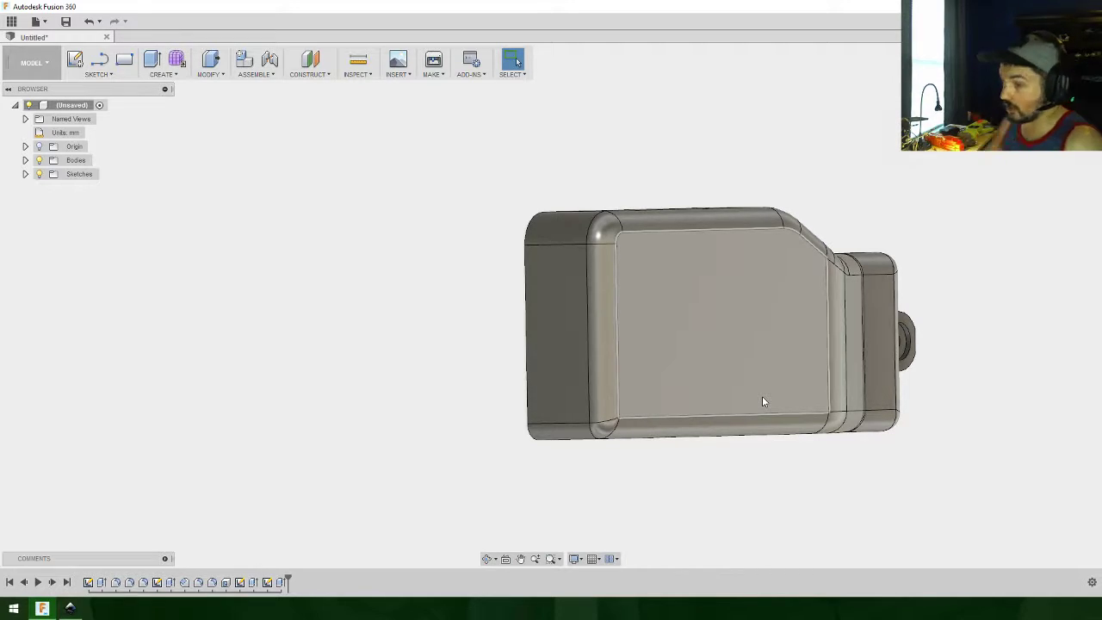
Step: Sketch a 7 mm diameter circle concentric with the hole on the tab's flat face, on the shell's open side
middle_drag(970, 413, 824, 401)
shift+middle_drag(872, 428, 660, 373)
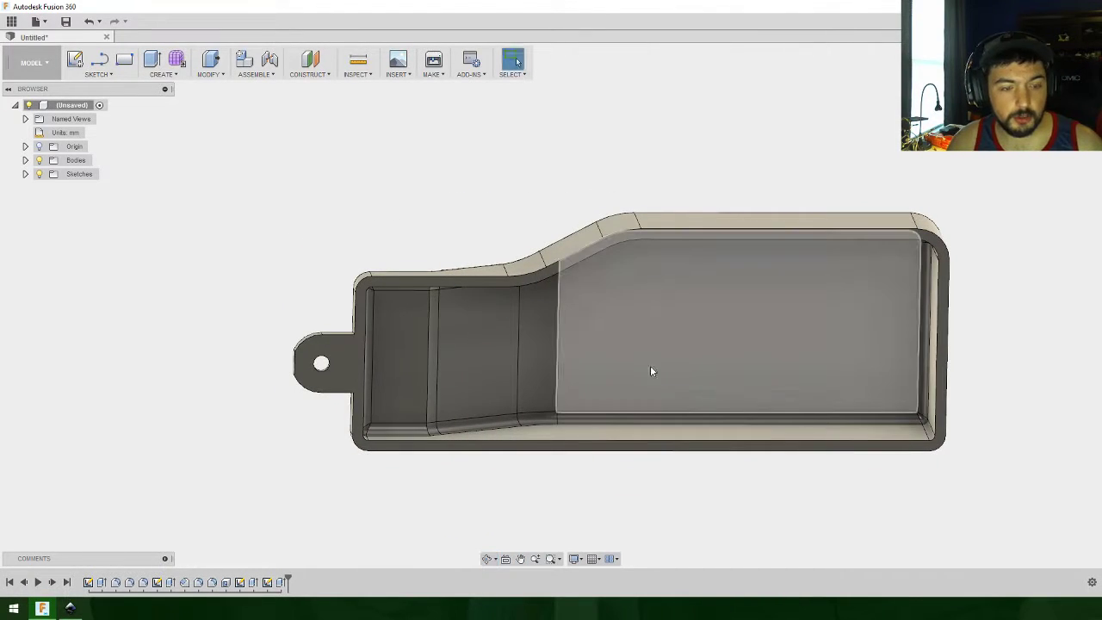
middle_drag(499, 187, 654, 235)
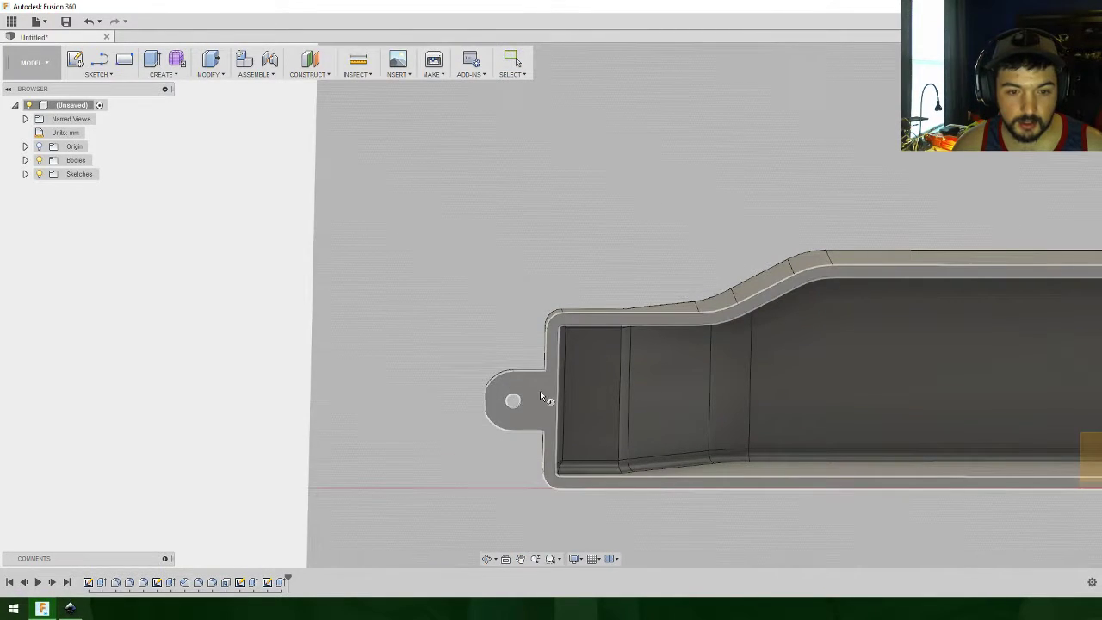
click(540, 396)
scroll(592, 288, up, 5)
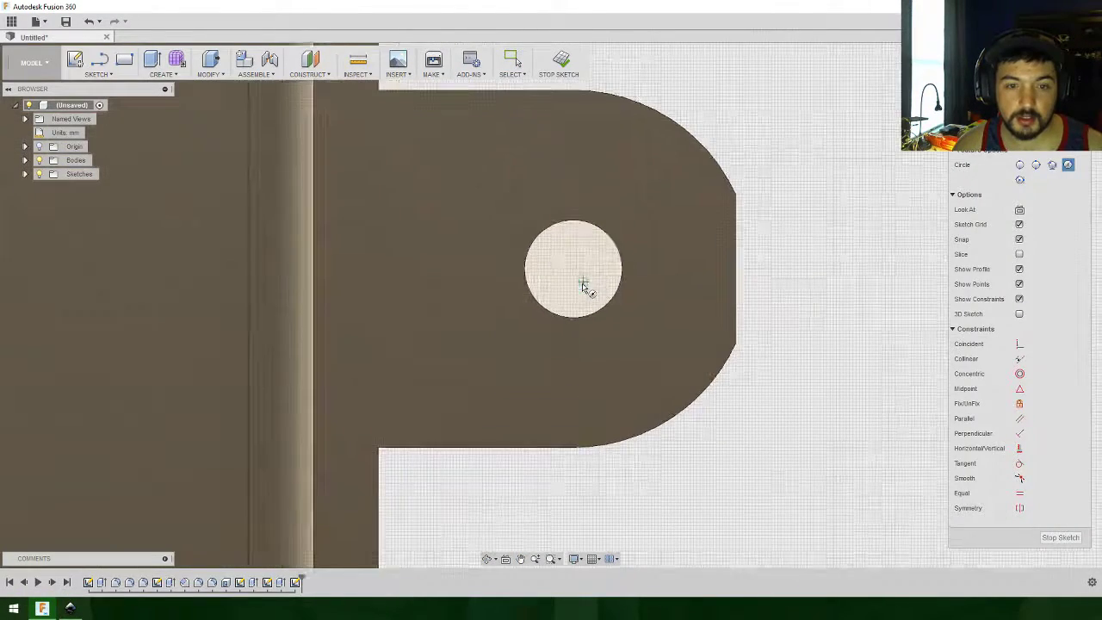
click(574, 269)
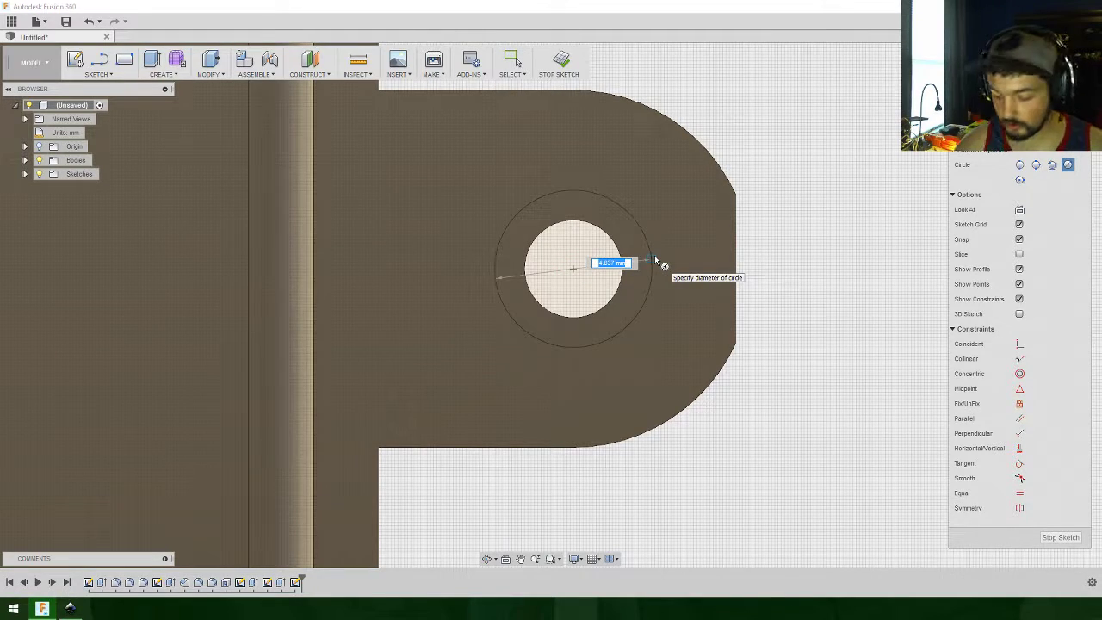
text(7)
key(Return)
key(Escape)
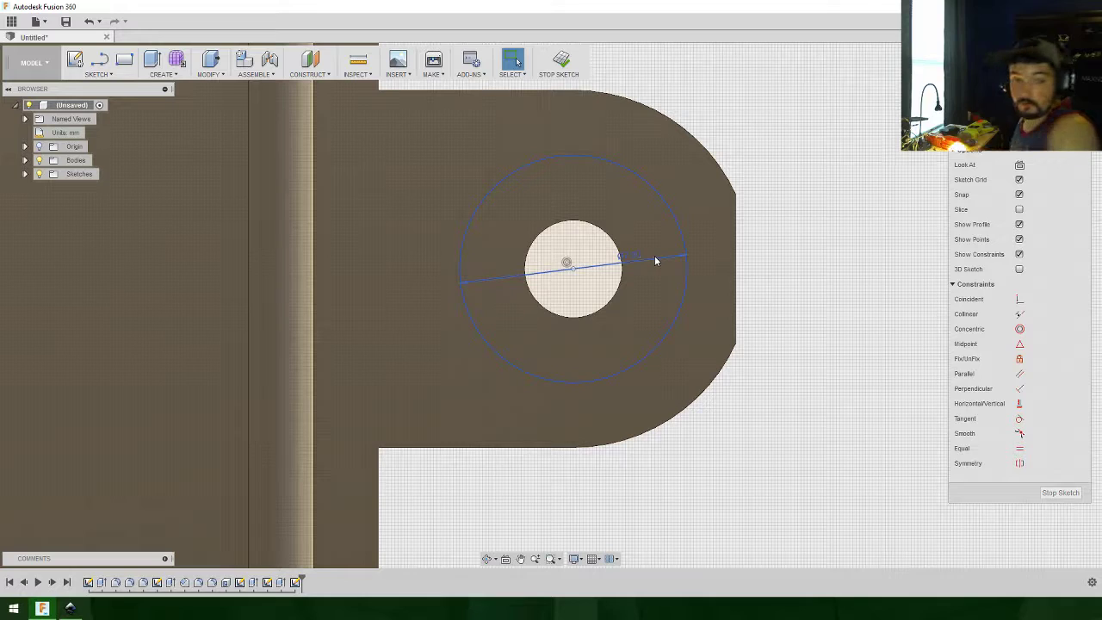
click(654, 256)
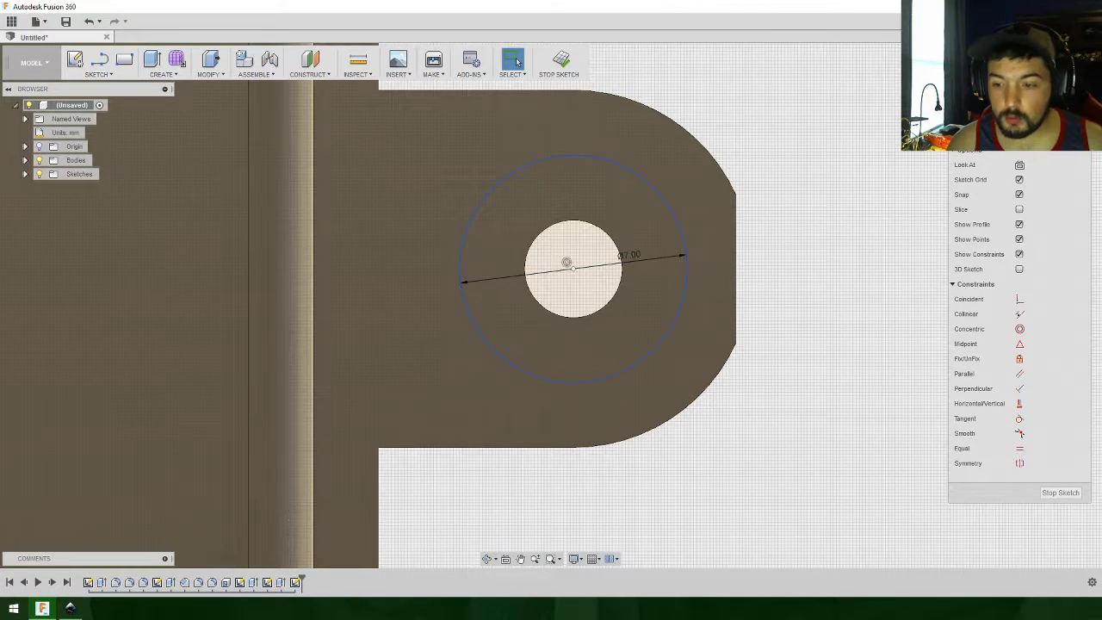
click(1061, 493)
Step: Extrude the ring profile around the tab's hole 2 mm outward, joining it to the body as a raised boss
click(152, 59)
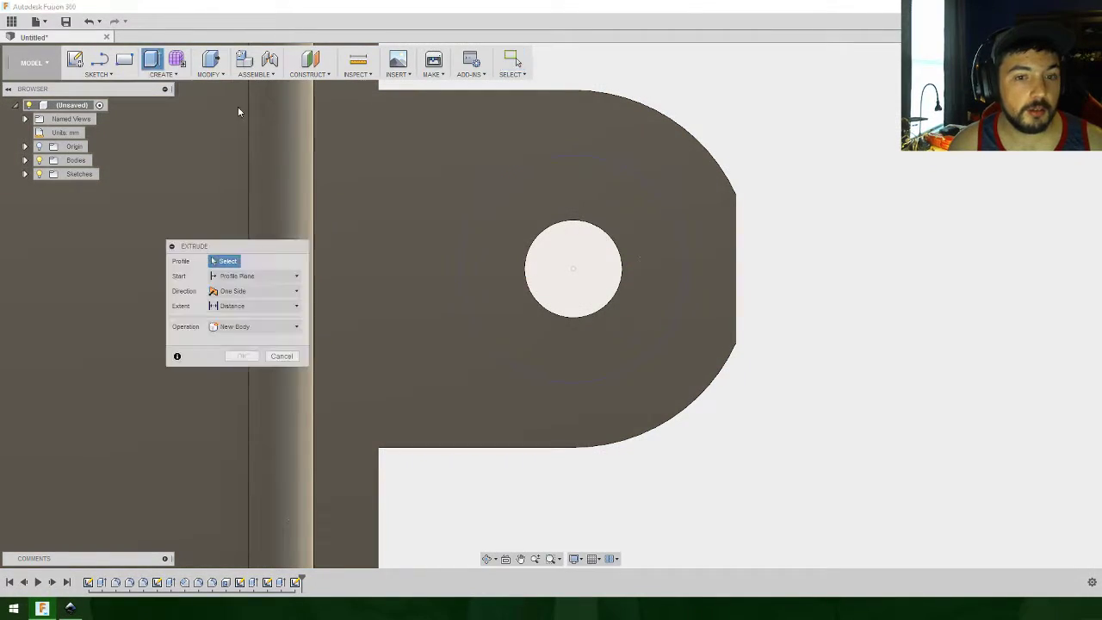
click(601, 213)
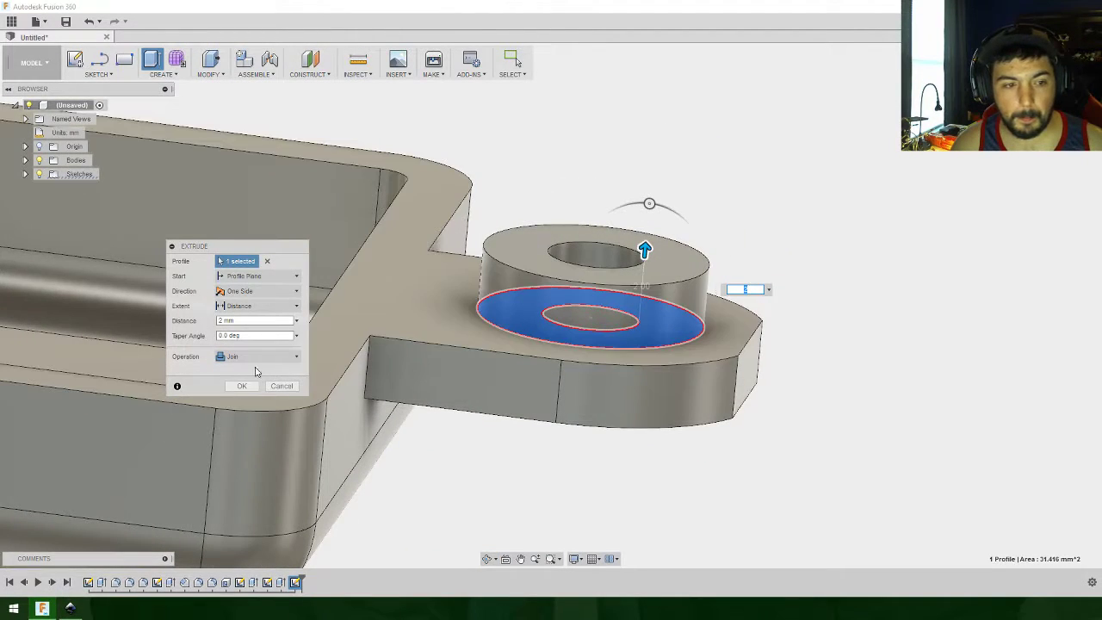
click(242, 386)
shift+middle_drag(816, 376, 780, 362)
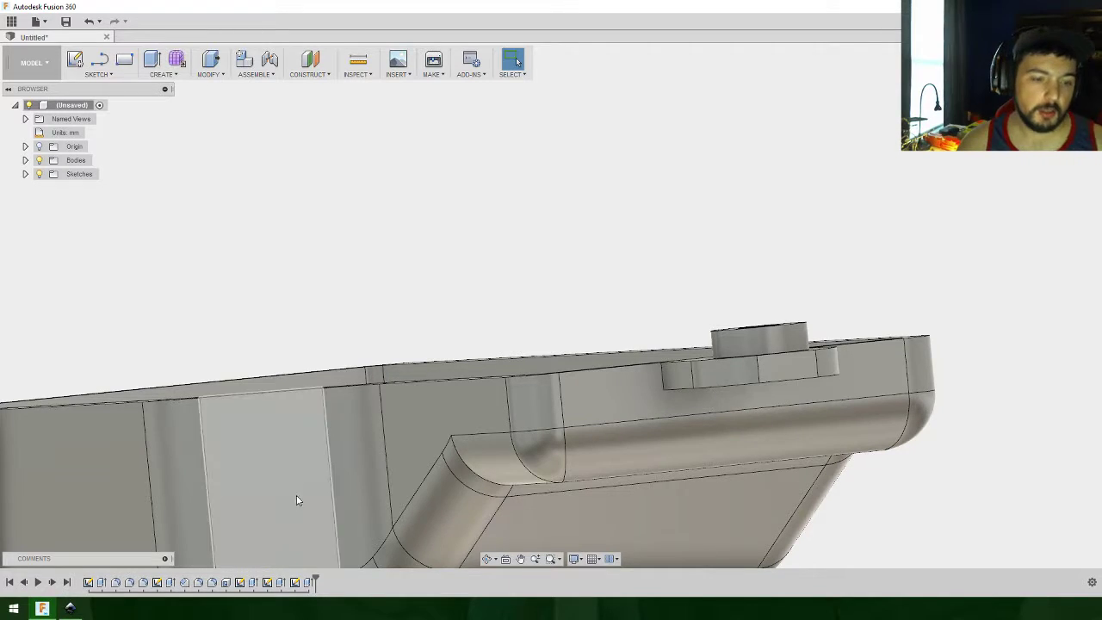
Step: Edit the extrusion of the round boss on the mounting tab, setting its distance to 1.5 mm
click(305, 585)
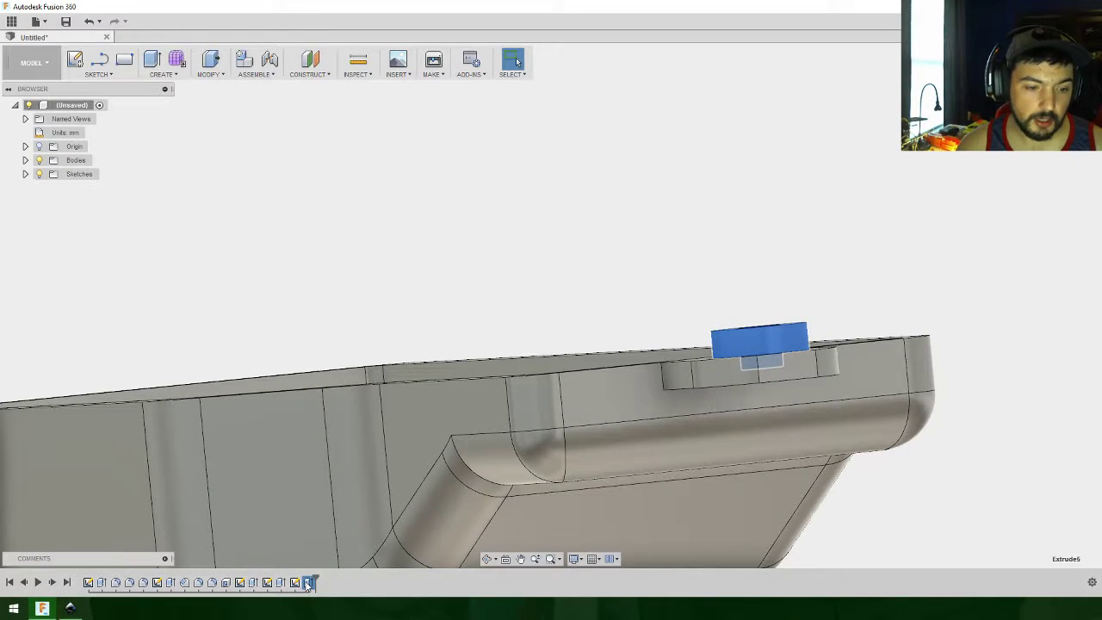
right_click(308, 585)
click(339, 502)
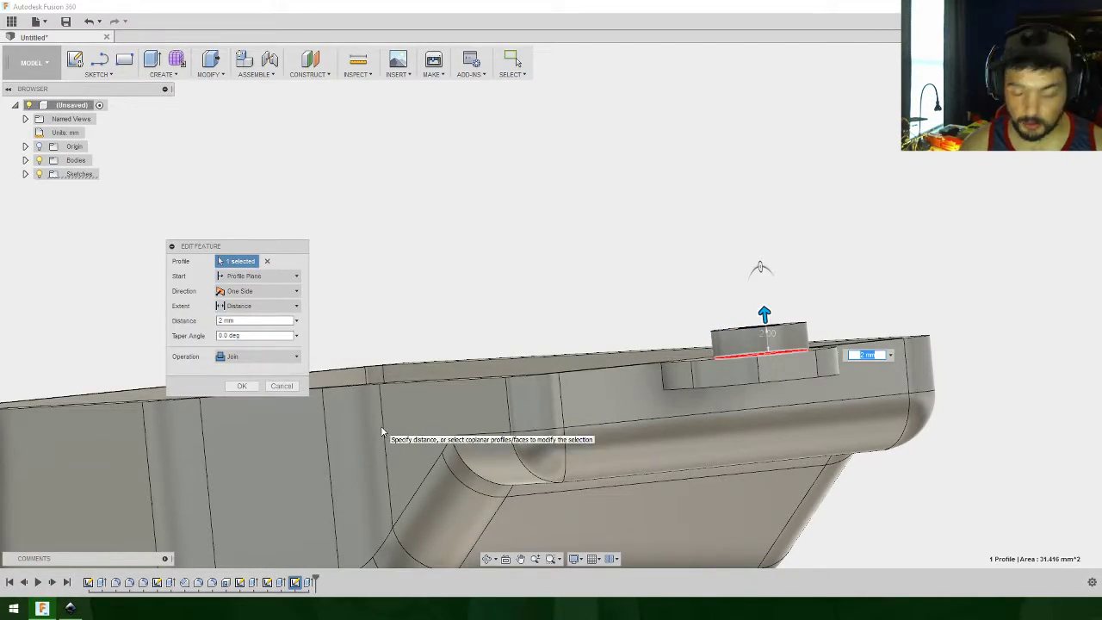
text(1.5)
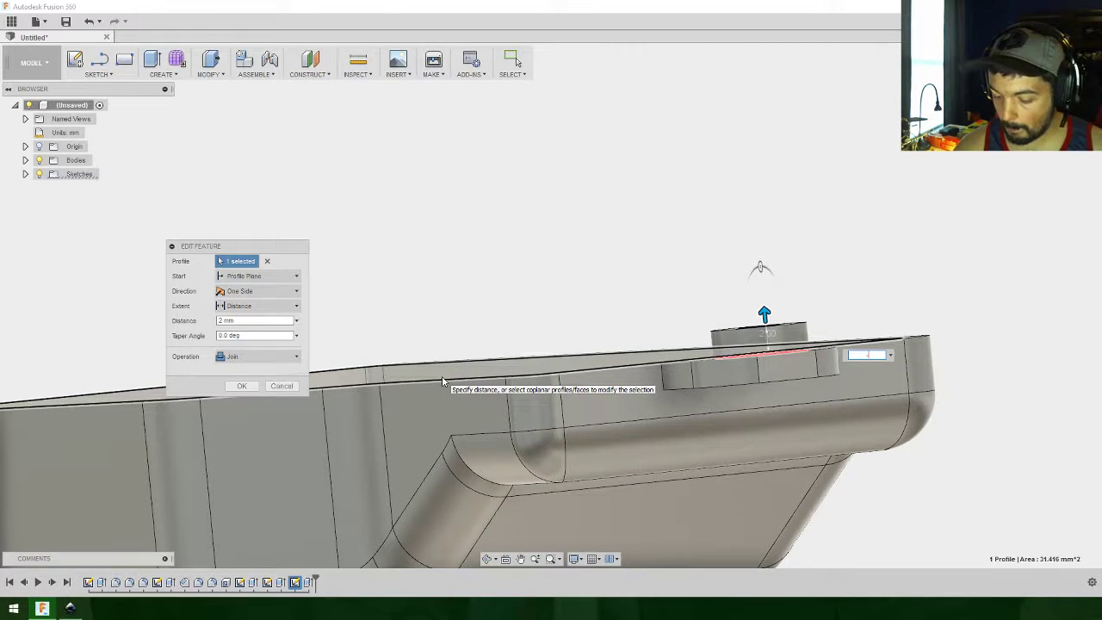
click(242, 386)
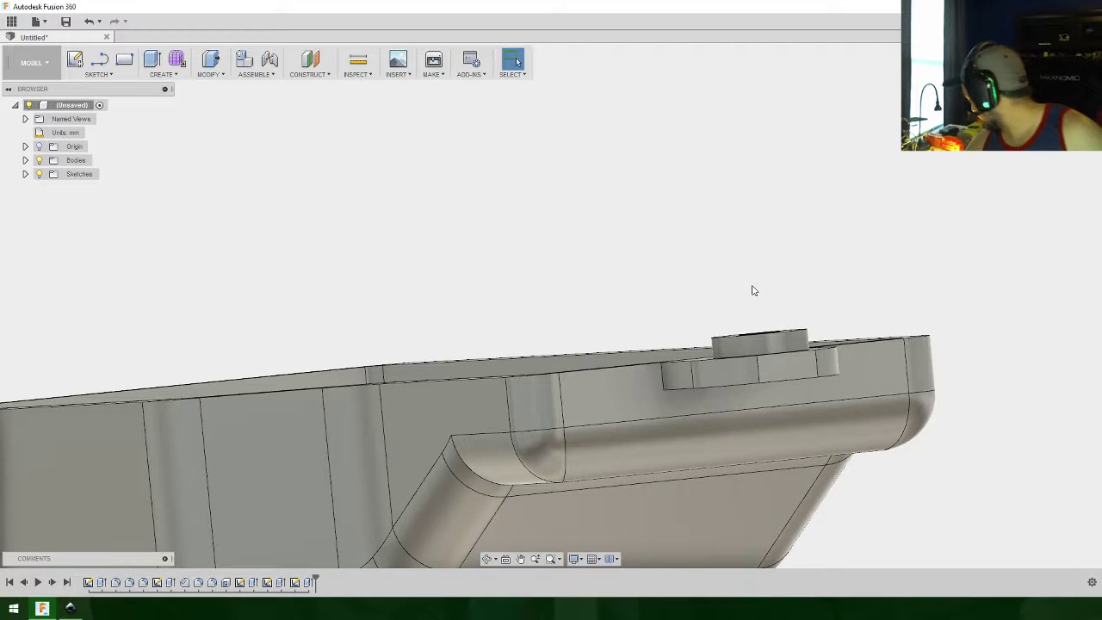
Step: Sketch a 5 mm diameter circle on the boss's upper face, concentric with its hole
shift+middle_drag(755, 293, 784, 293)
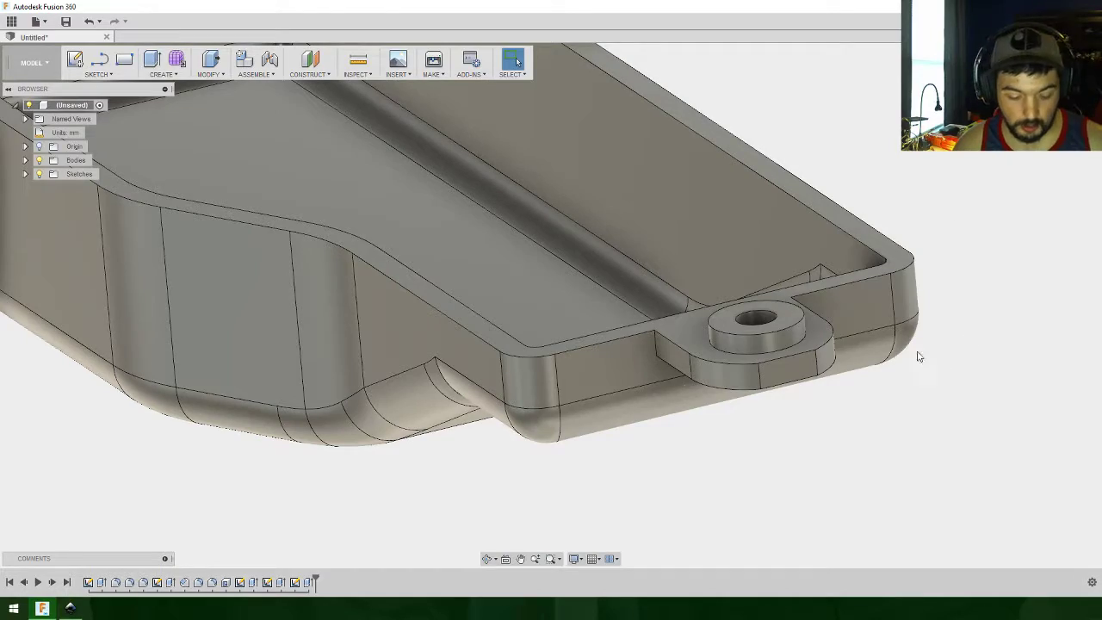
key(c)
click(783, 317)
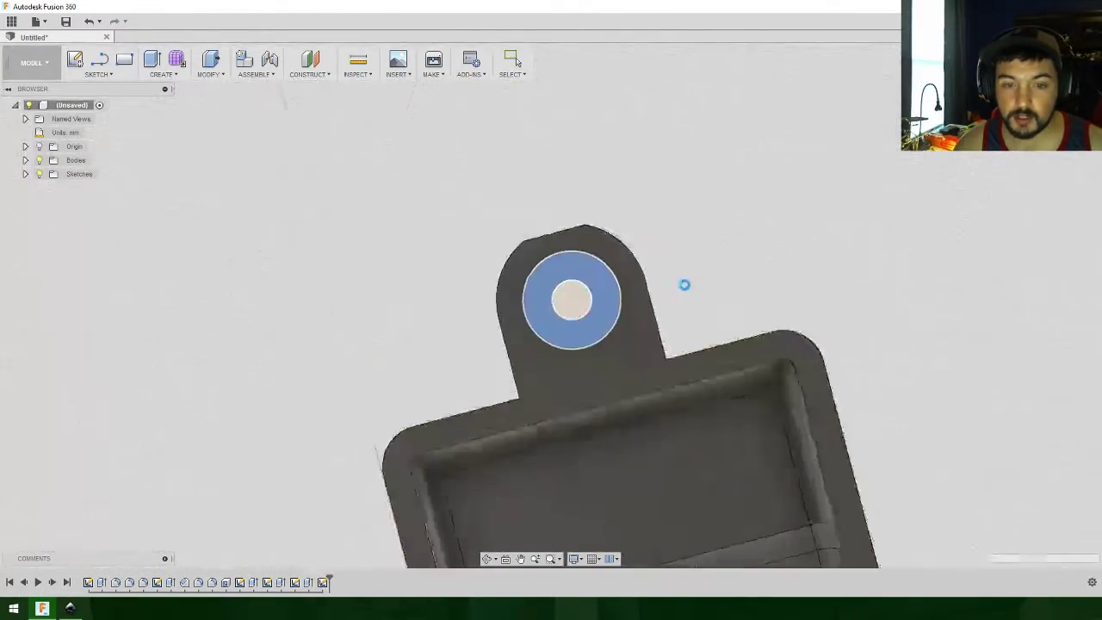
click(577, 312)
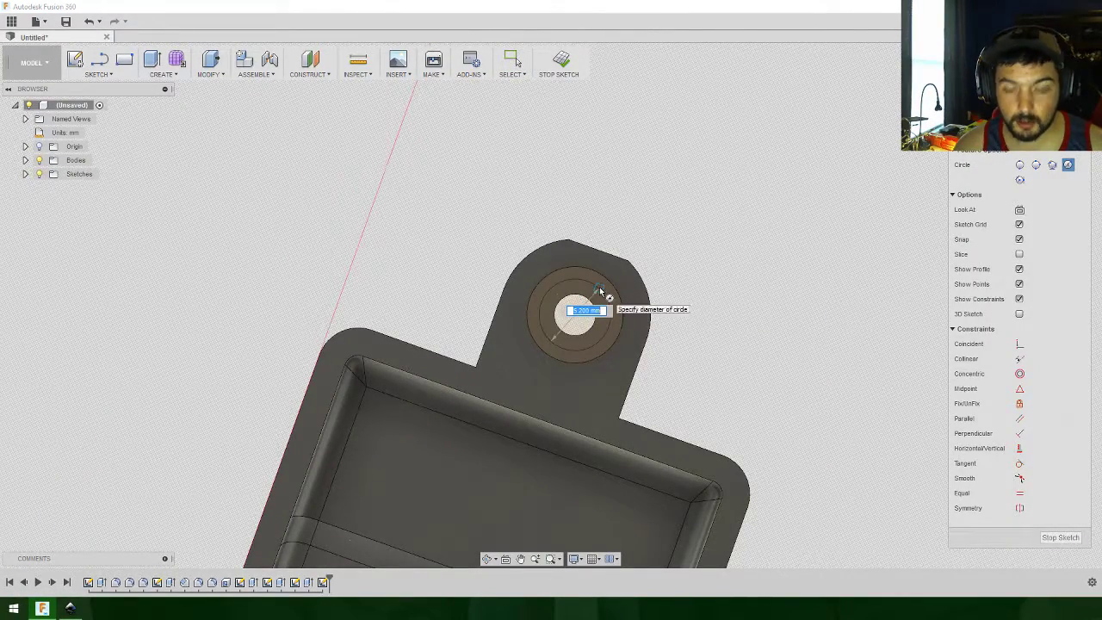
key(Return)
key(Escape)
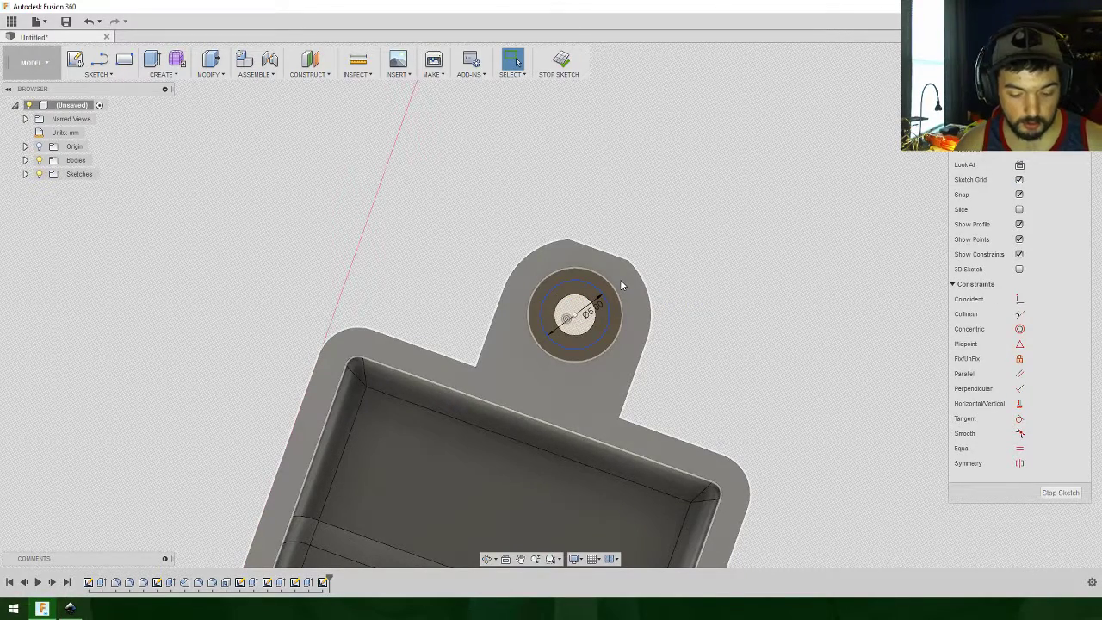
Step: Extrude the ring between the boss hole and the new circle upward as a small raised lip
key(e)
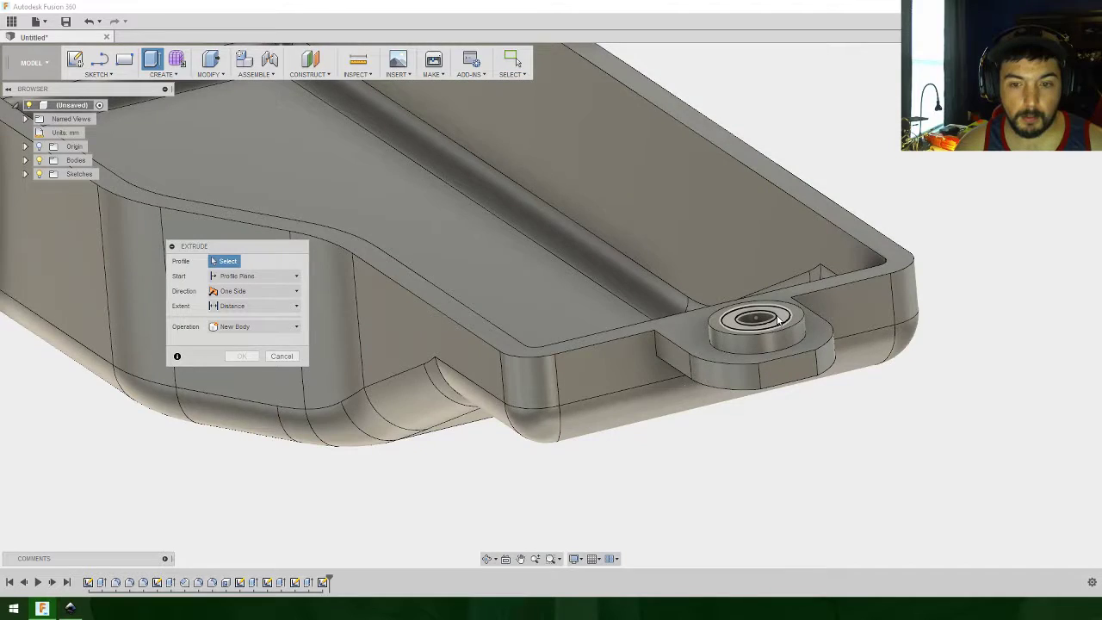
click(780, 320)
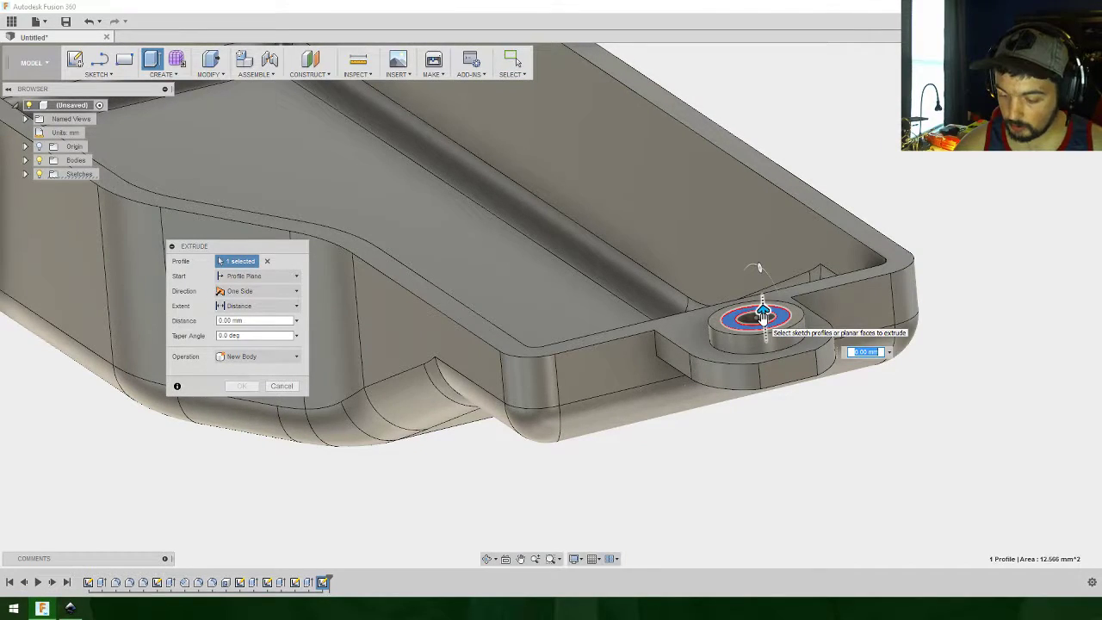
text(-5)
key(Return)
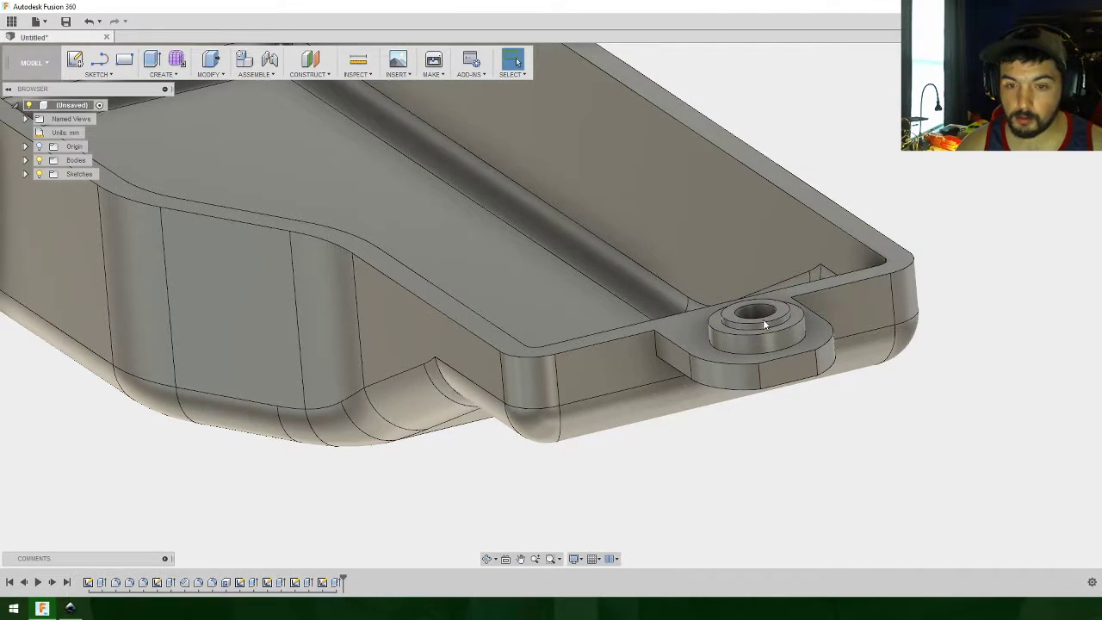
Step: Examine the stepped boss and the whole tray-shaped body from several angles
shift+middle_drag(913, 468, 886, 302)
scroll(990, 385, up, 5)
scroll(931, 406, down, 5)
shift+middle_drag(931, 407, 1004, 295)
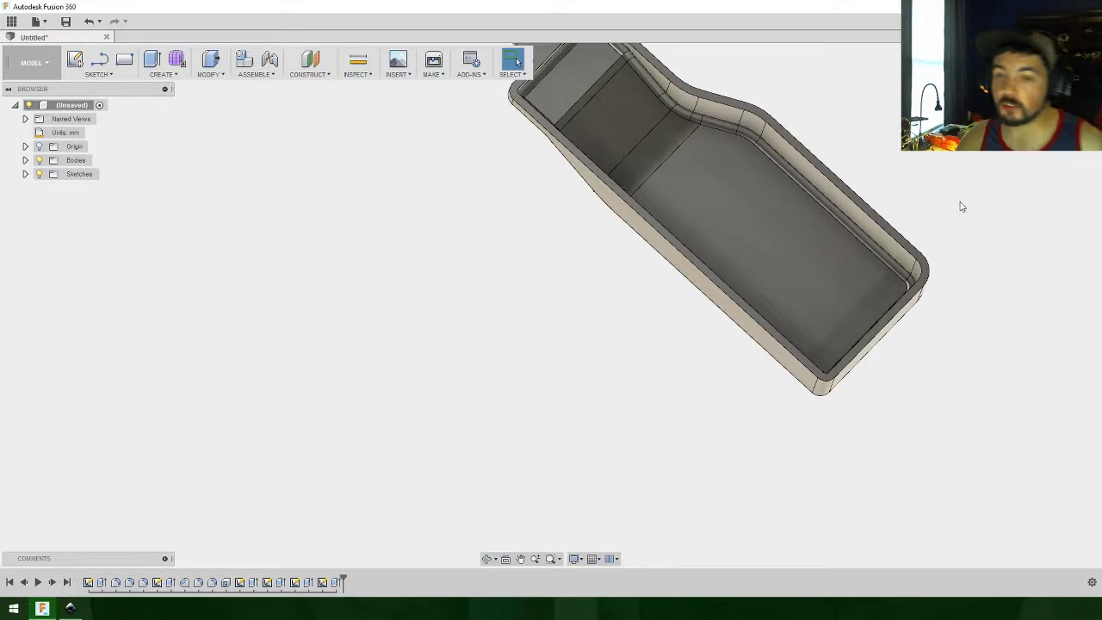
scroll(812, 302, down, 5)
shift+middle_drag(811, 302, 790, 398)
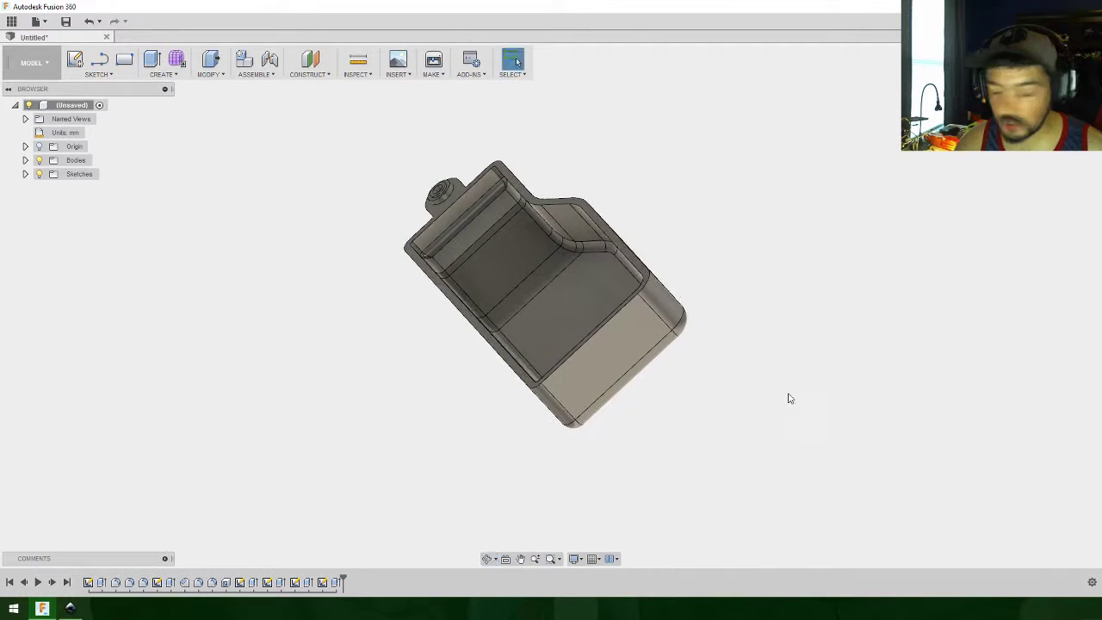
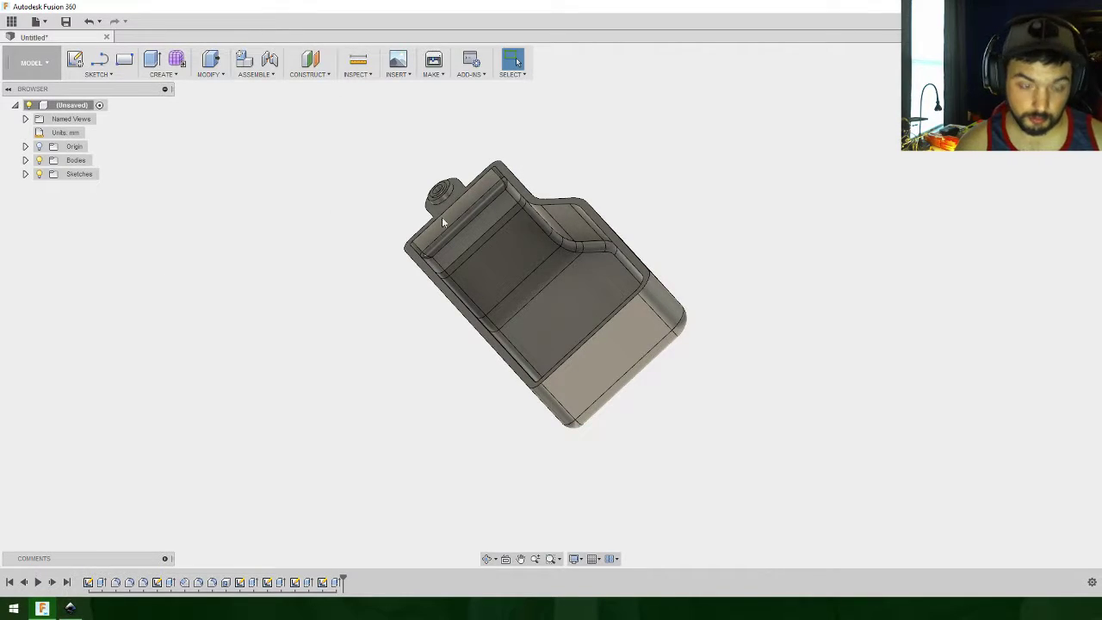
middle_drag(644, 223, 645, 283)
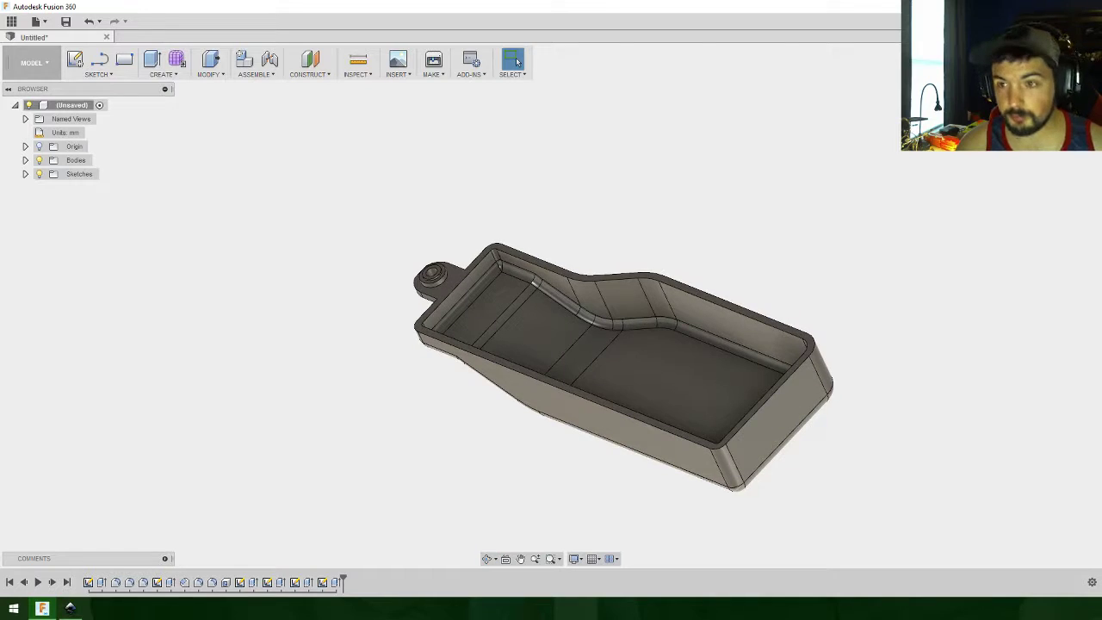
shift+middle_drag(516, 61, 787, 404)
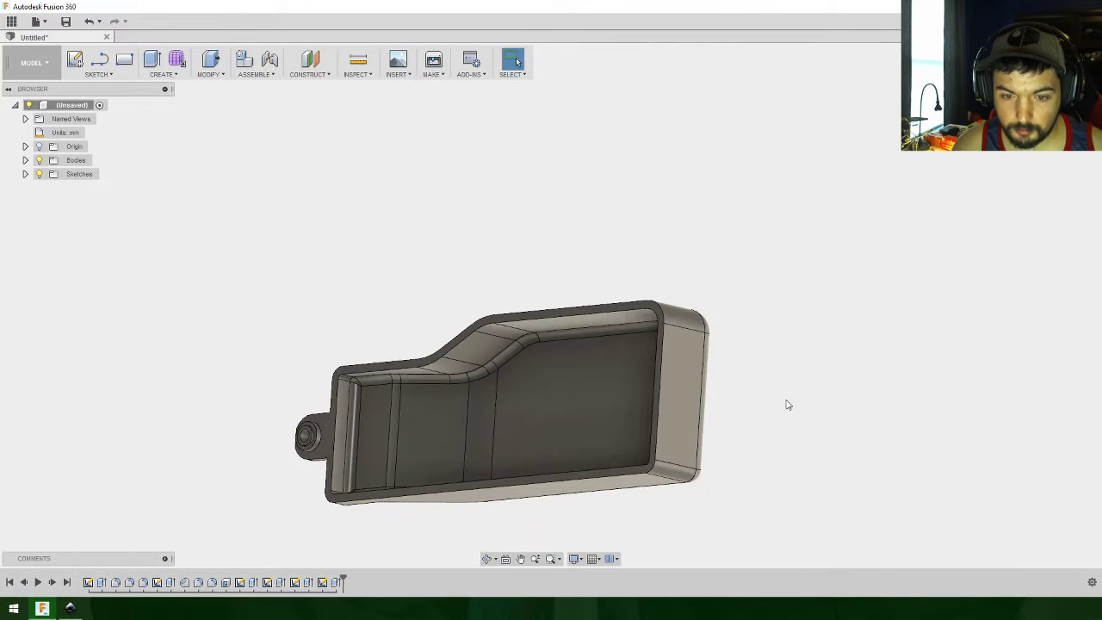
Step: Start a sketch on the tray's rim face and draw a 4 mm line from the origin corner along the outer end edge
scroll(741, 373, up, 5)
scroll(741, 366, up, 3)
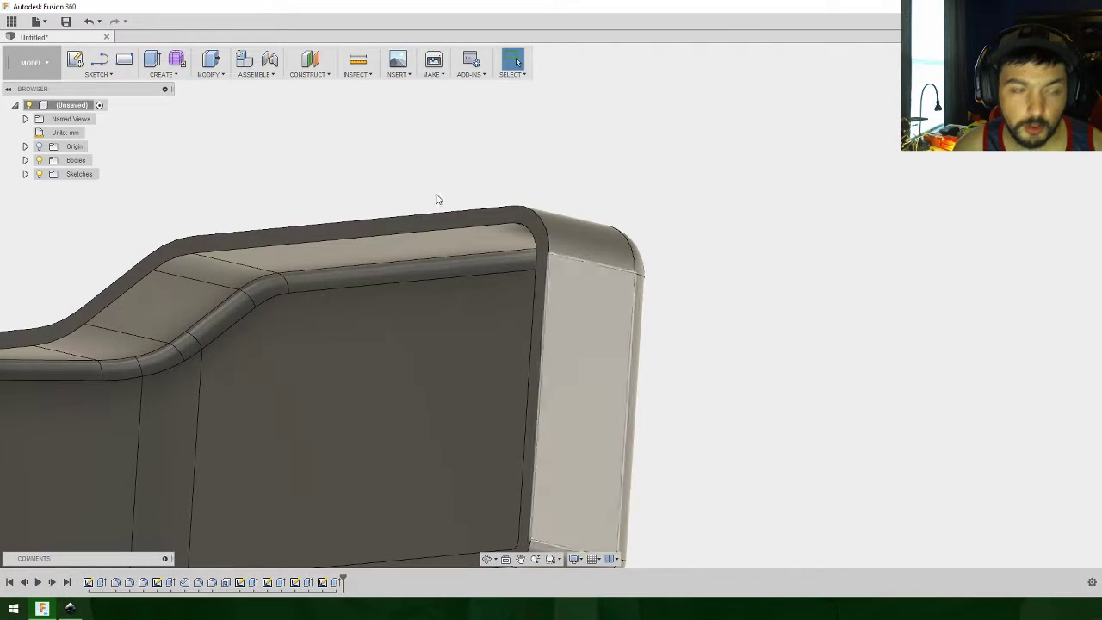
click(99, 60)
click(399, 269)
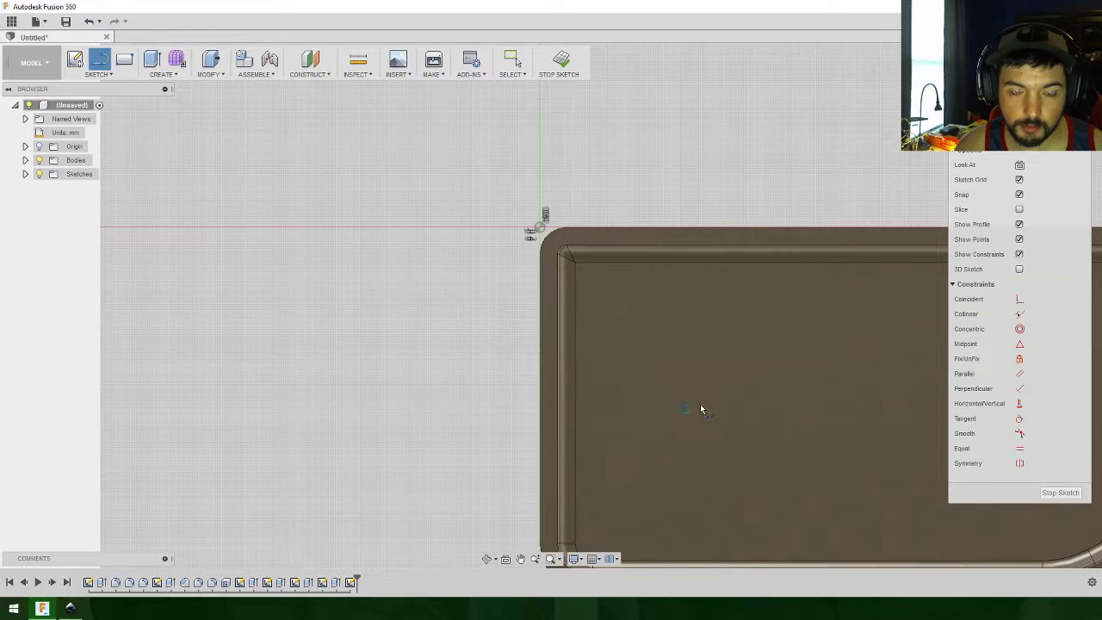
mouse_move(700, 404)
shift+middle_down()
mouse_move(660, 201)
mouse_move(684, 345)
mouse_move(706, 214)
shift+middle_up()
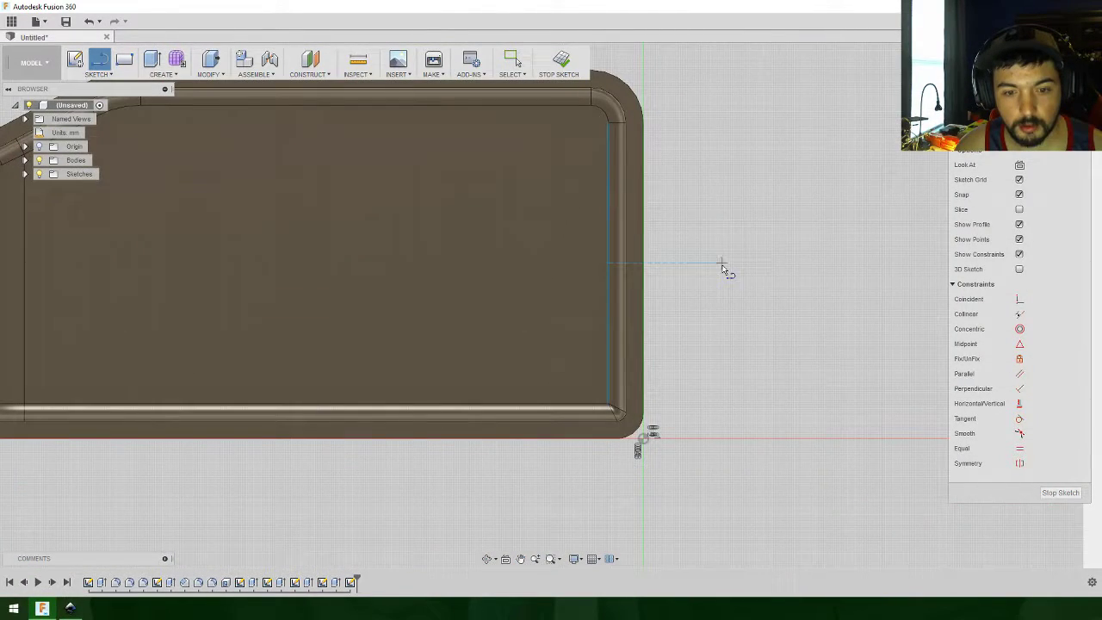
mouse_move(654, 435)
shift+middle_down()
mouse_move(696, 394)
mouse_move(691, 419)
shift+middle_up()
key(l)
click(650, 435)
click(647, 393)
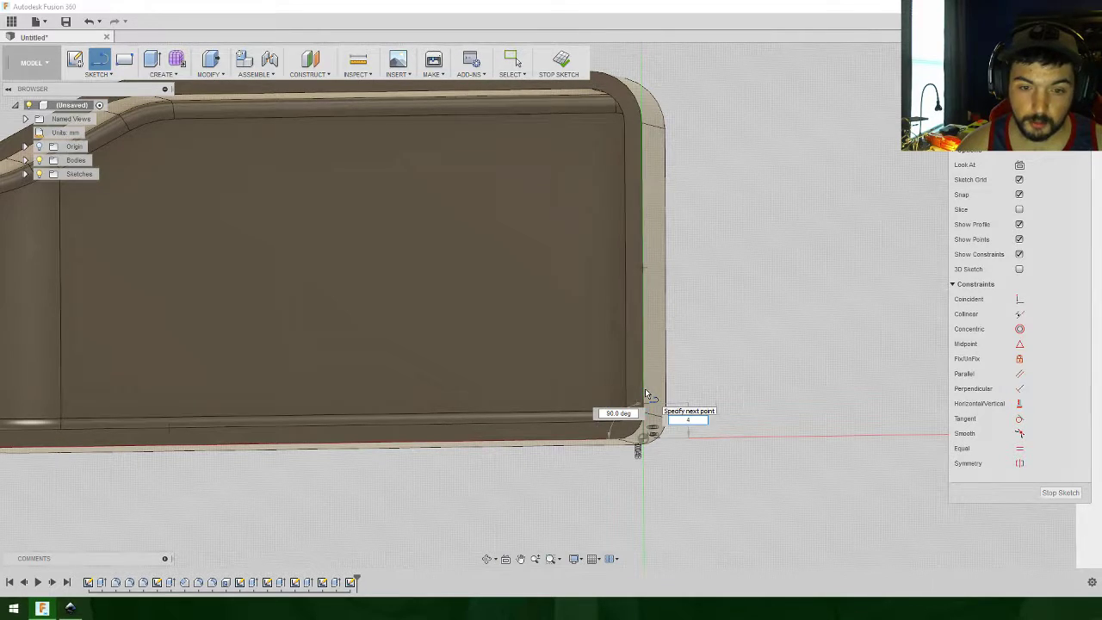
key(Escape)
Step: Draw a line from the 4 mm point across the rim to its inner edge, continued by an 8 mm line along that edge
key(l)
click(643, 404)
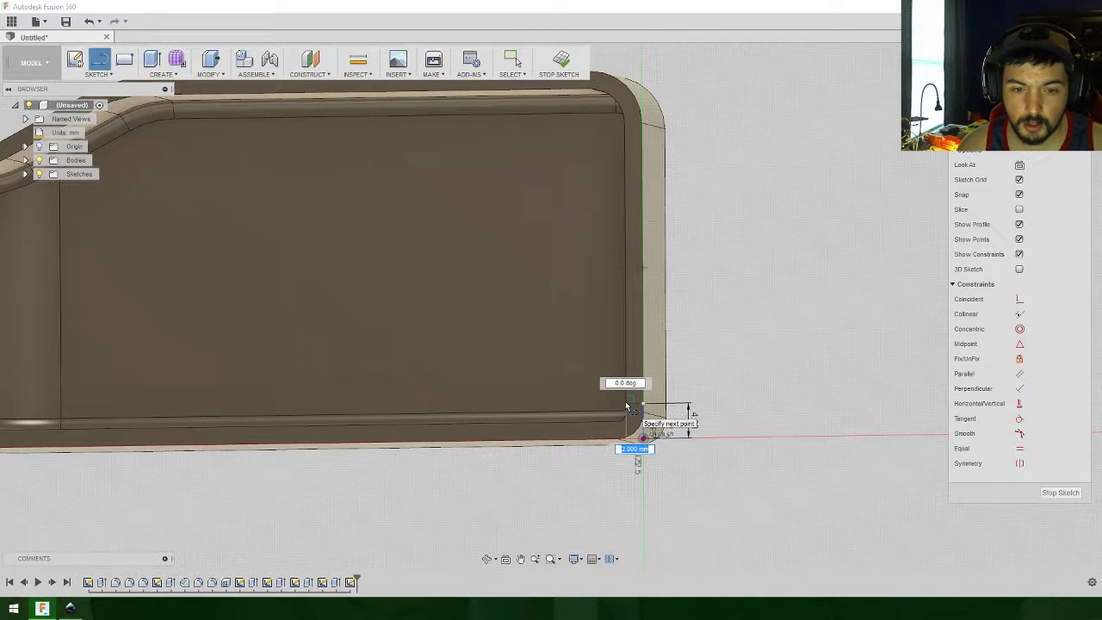
key(Escape)
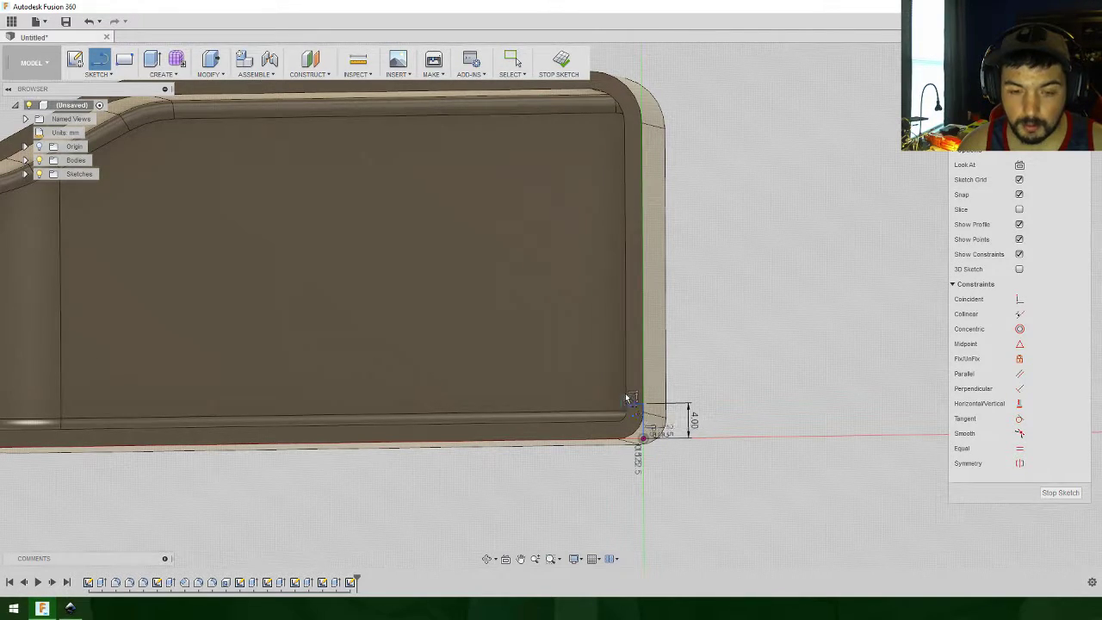
click(626, 409)
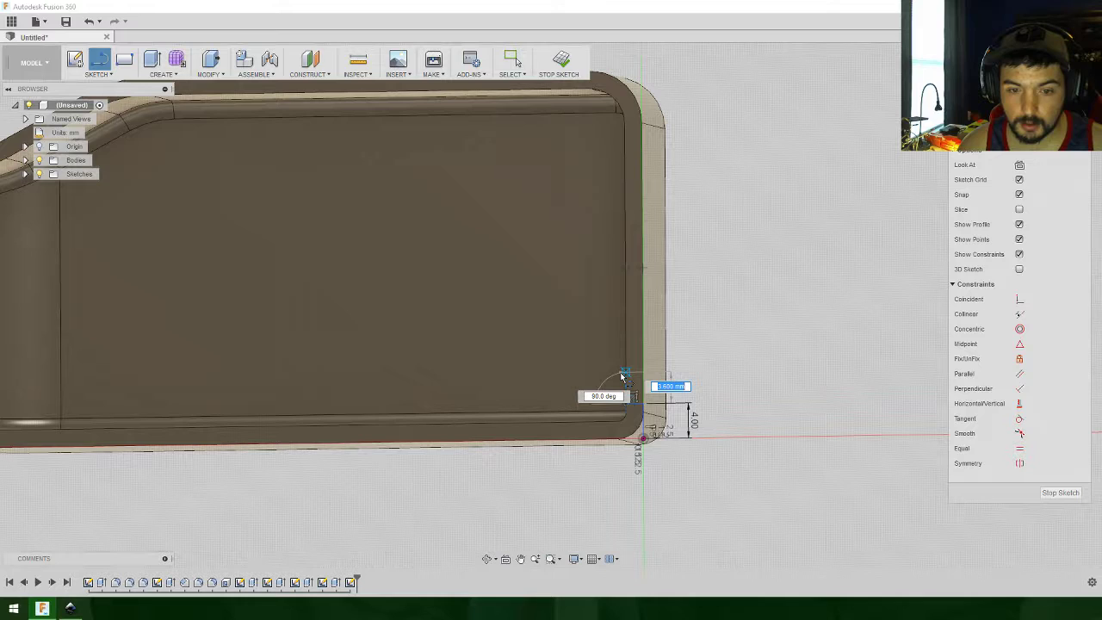
text(8)
key(Return)
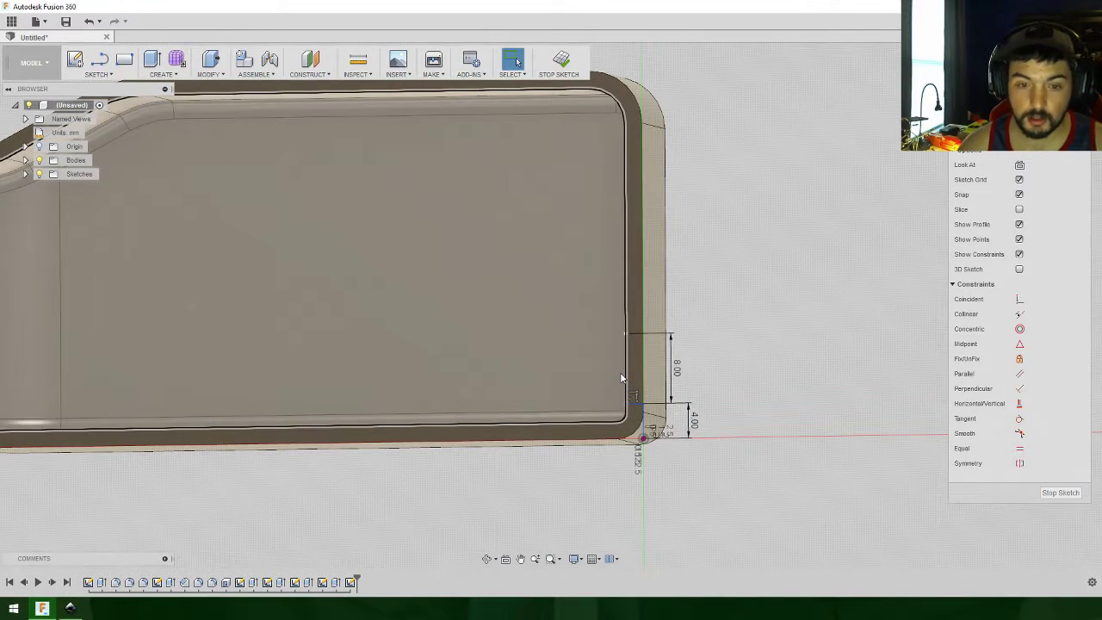
Step: Draw a 4 mm line outward across the rim from the far end of the 8 mm line
drag(638, 331, 719, 336)
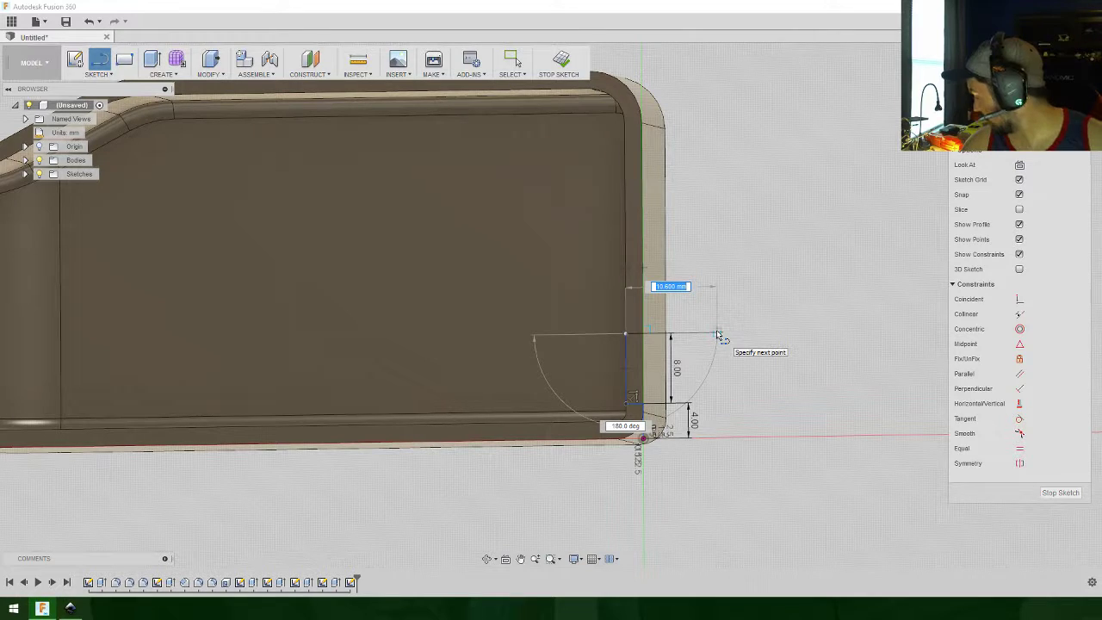
text(4)
key(Return)
key(Escape)
Step: Draw a 2 mm line outward from the 4 mm point on the outer edge, and close the rectangle with a line between the outer ends
shift+middle_drag(723, 339, 756, 345)
key(l)
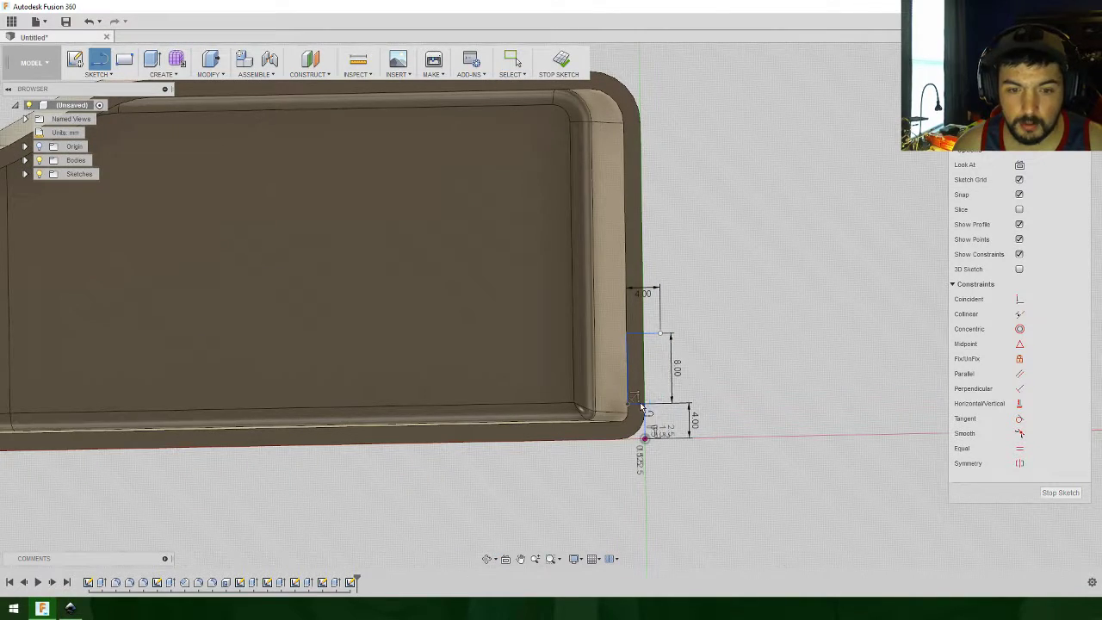
click(645, 403)
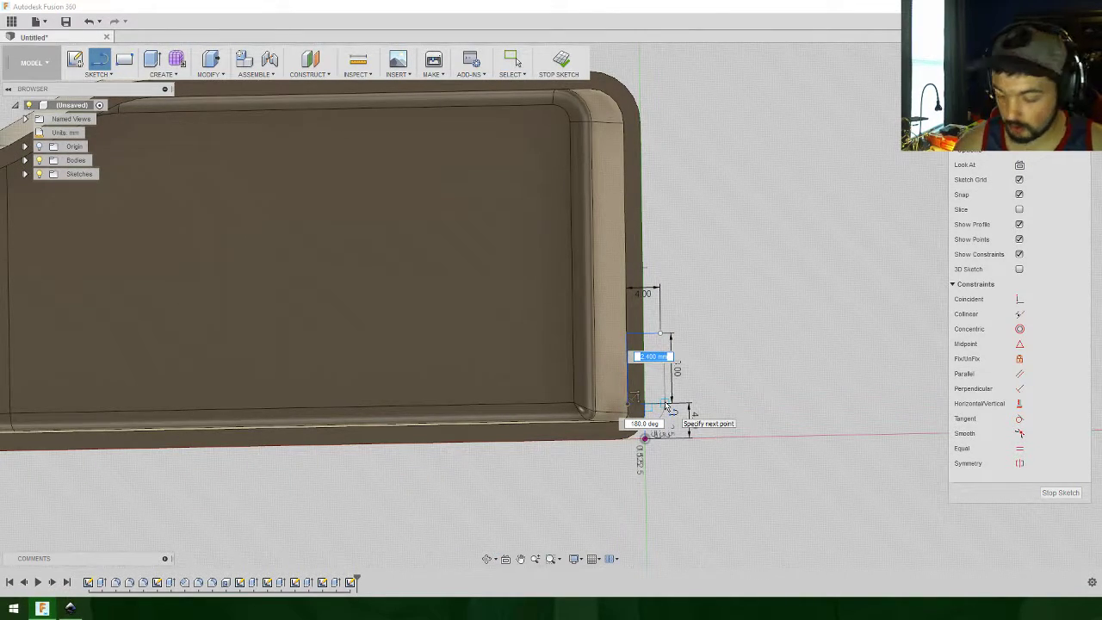
text(2)
key(Return)
key(Escape)
key(l)
click(661, 403)
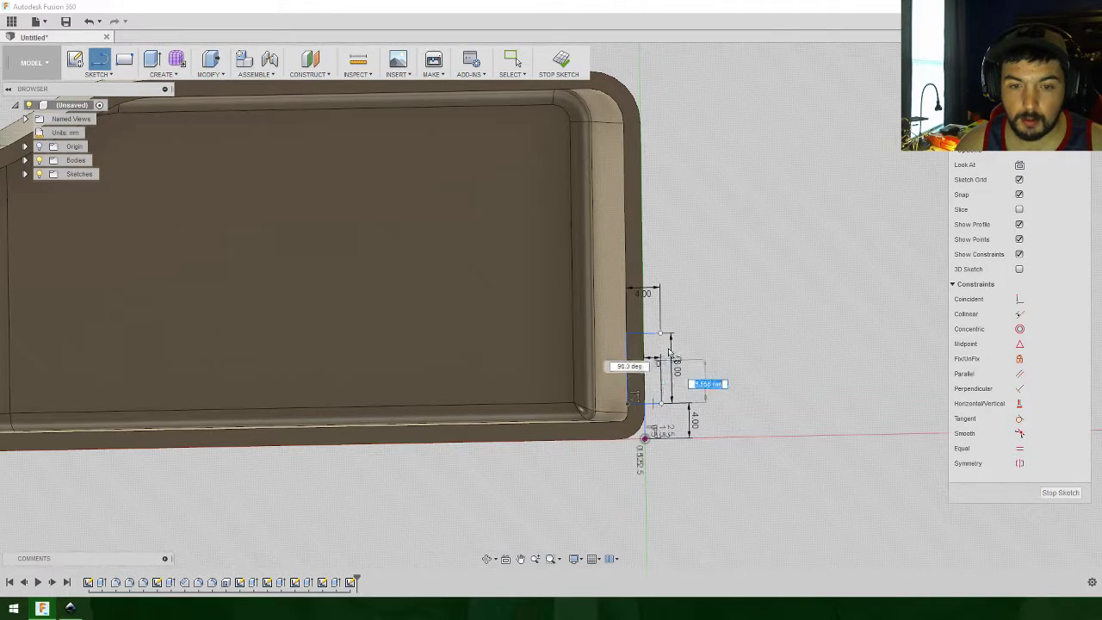
click(661, 334)
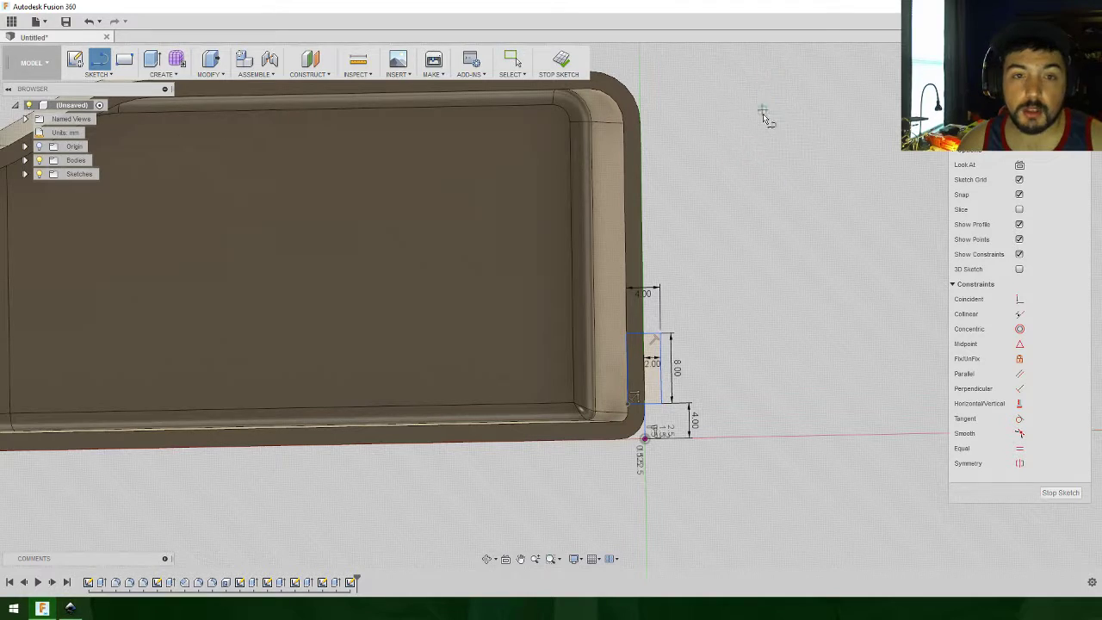
Step: Extend the far long side past the rounded corner with a straight line, and draw a 12 mm line from its corner along the end edge
middle_drag(767, 119, 755, 187)
click(583, 163)
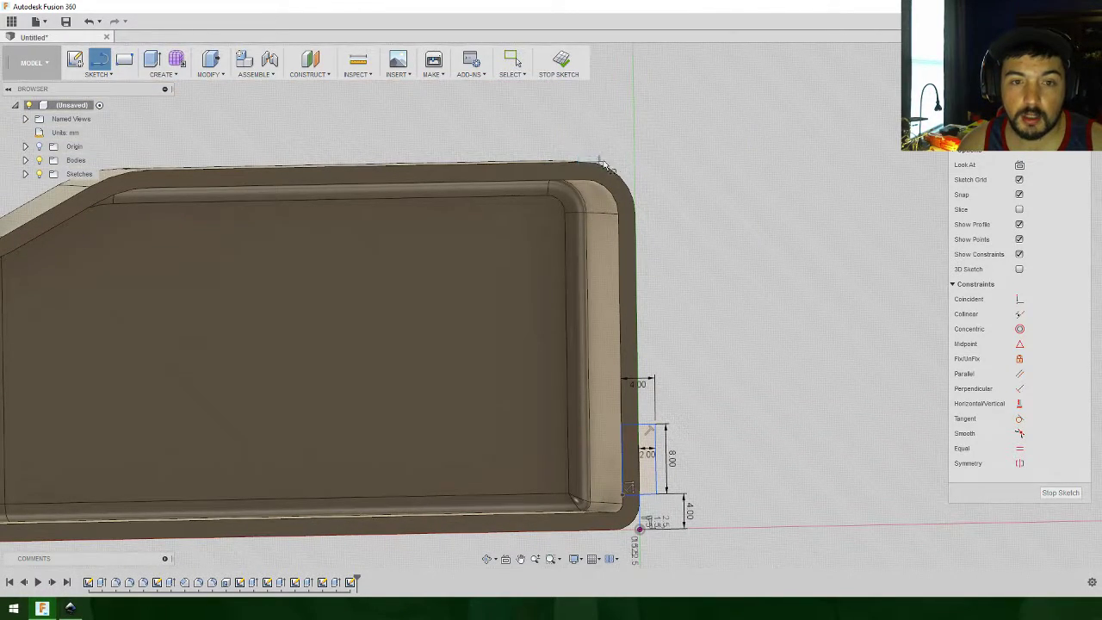
click(709, 158)
key(Escape)
key(l)
click(638, 160)
text(12)
key(Return)
key(Escape)
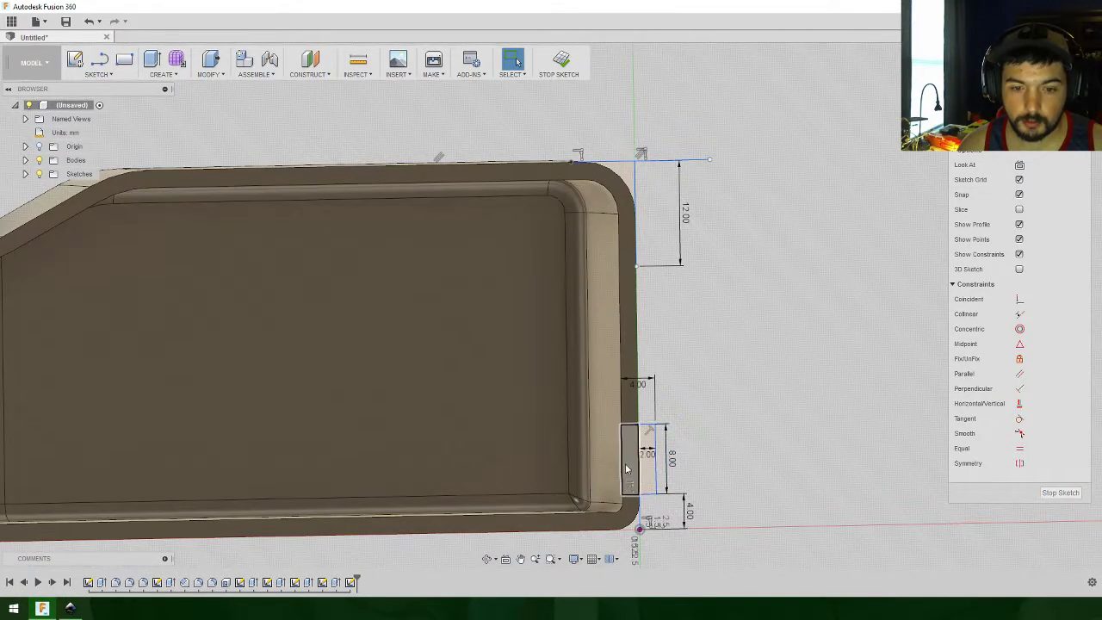
Step: Draw a 9 mm spacing line from the rectangle's inner corner along the rim's inner edge toward the far corner
key(l)
click(622, 422)
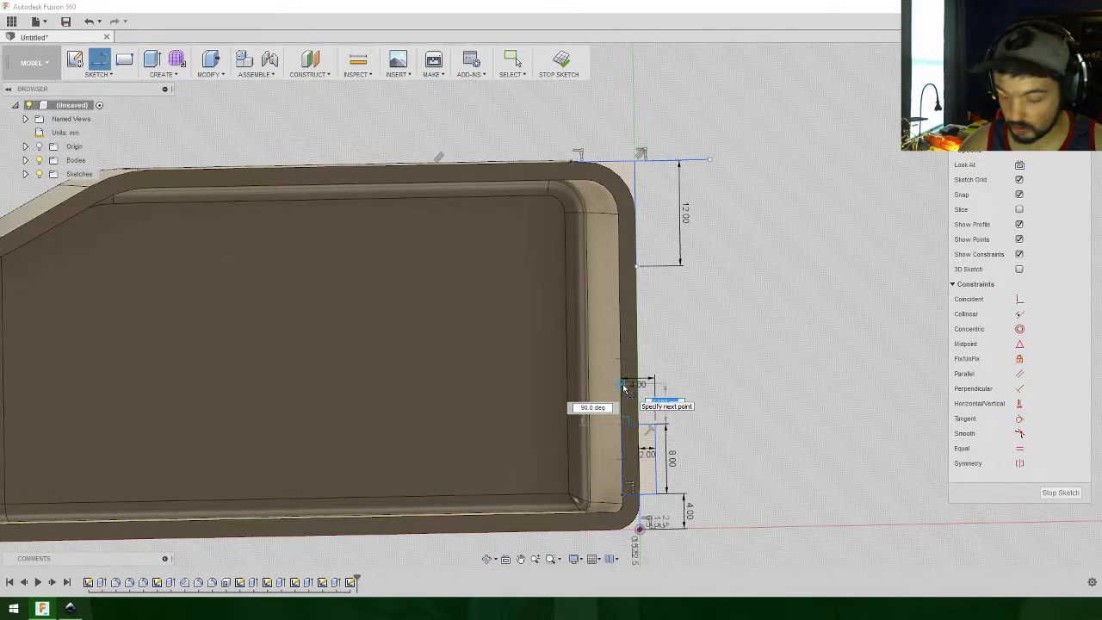
text(9)
key(Return)
key(Escape)
Step: Continue the spacing line with an 8 mm line along the inner edge, and draw a 4 mm line outward from its end
key(l)
click(620, 346)
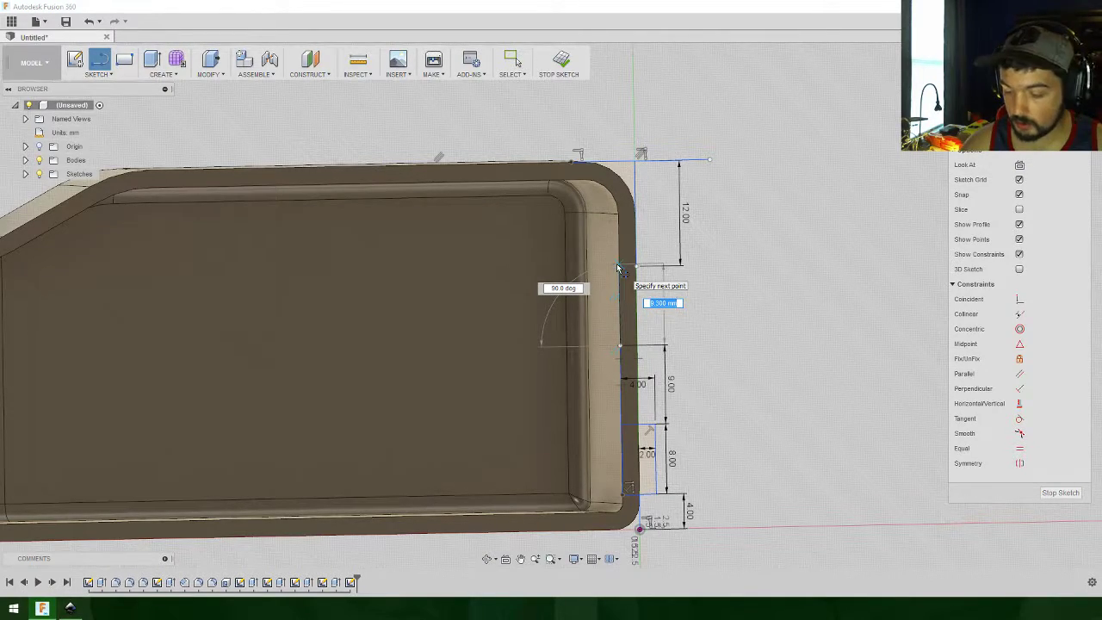
text(8)
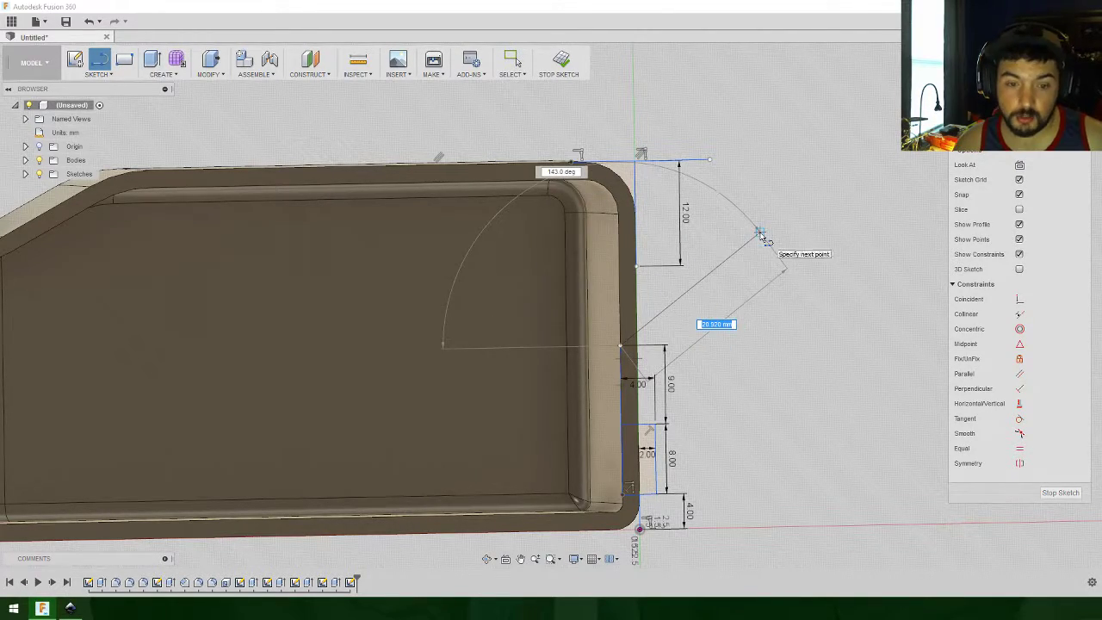
text(8)
key(Return)
key(Escape)
key(l)
click(620, 276)
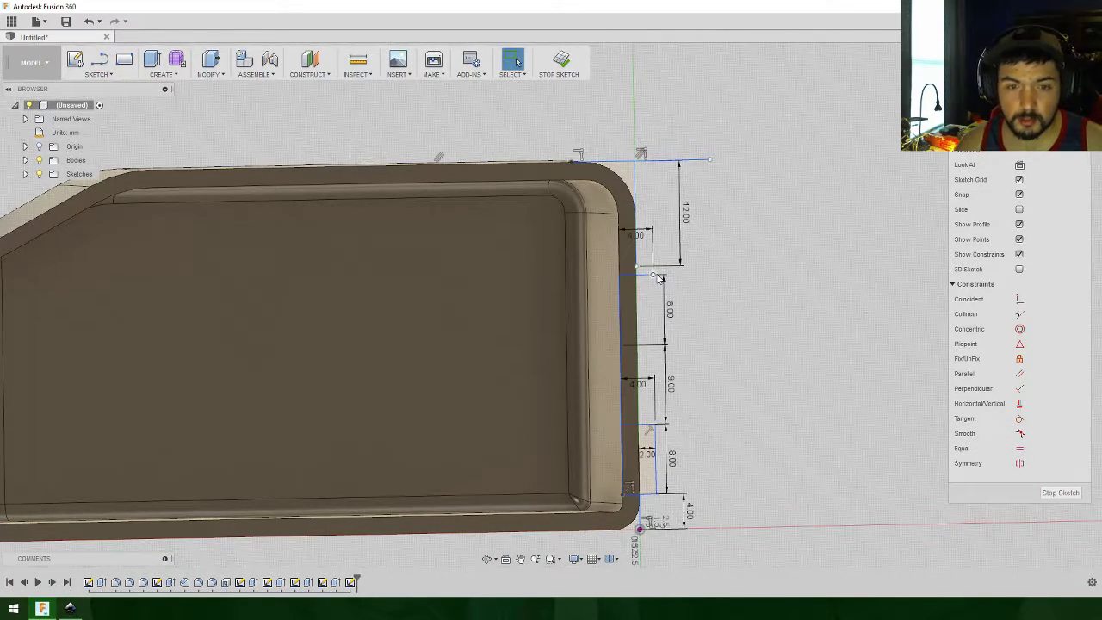
Step: Close the second tab rectangle with an 8 mm outer line and a line back to the rim's inner edge, and finish the sketch
click(654, 277)
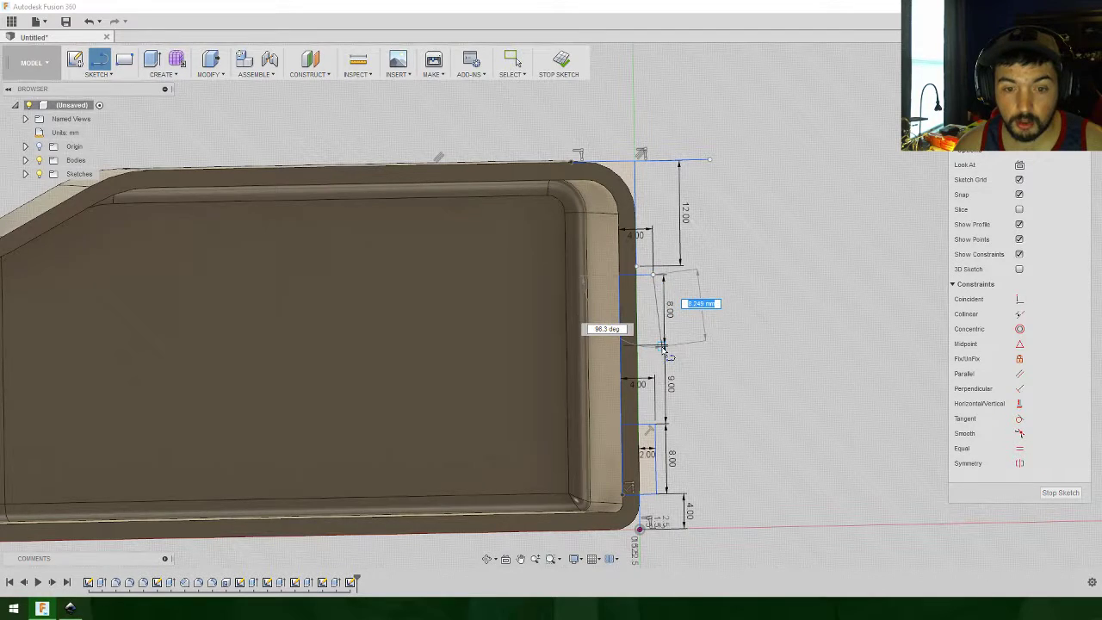
text(8)
key(Return)
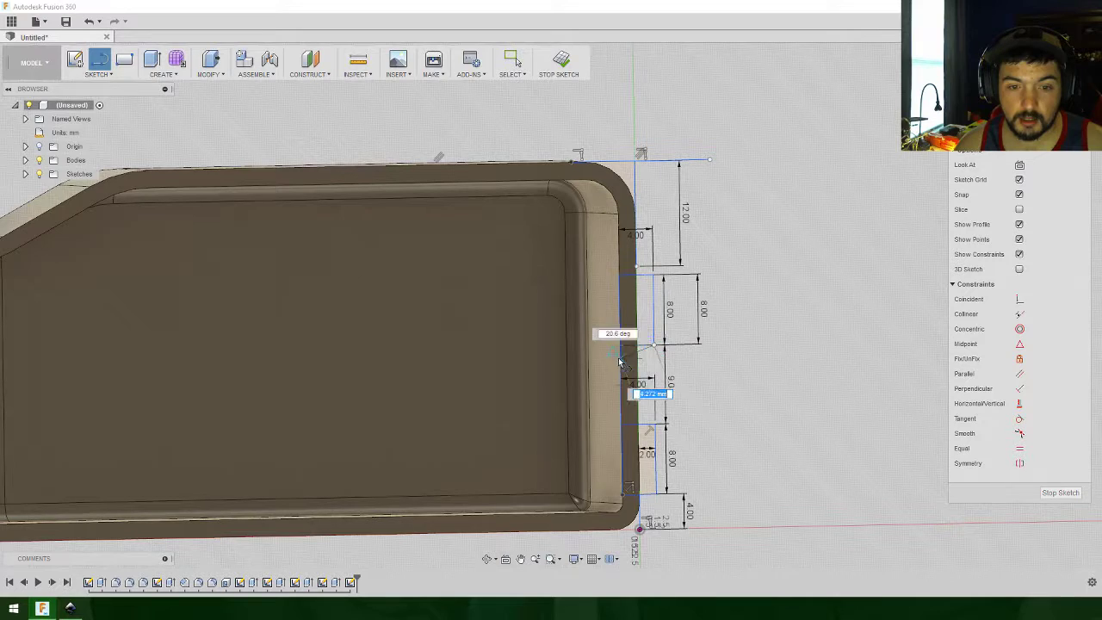
click(620, 349)
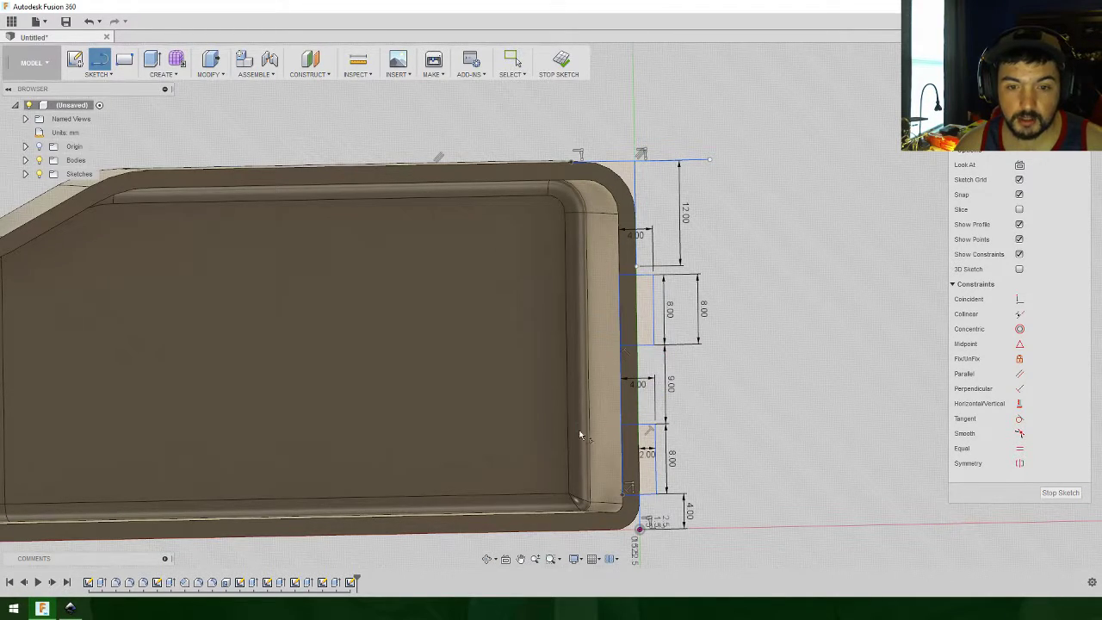
key(Escape)
middle_drag(806, 413, 801, 310)
key(l)
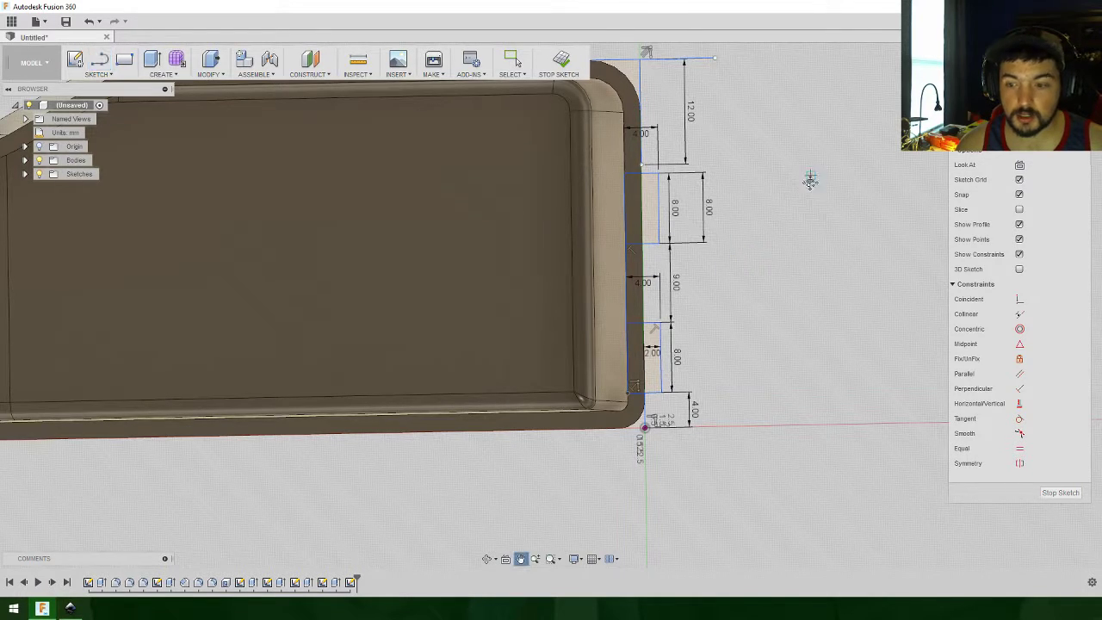
middle_drag(764, 127, 765, 219)
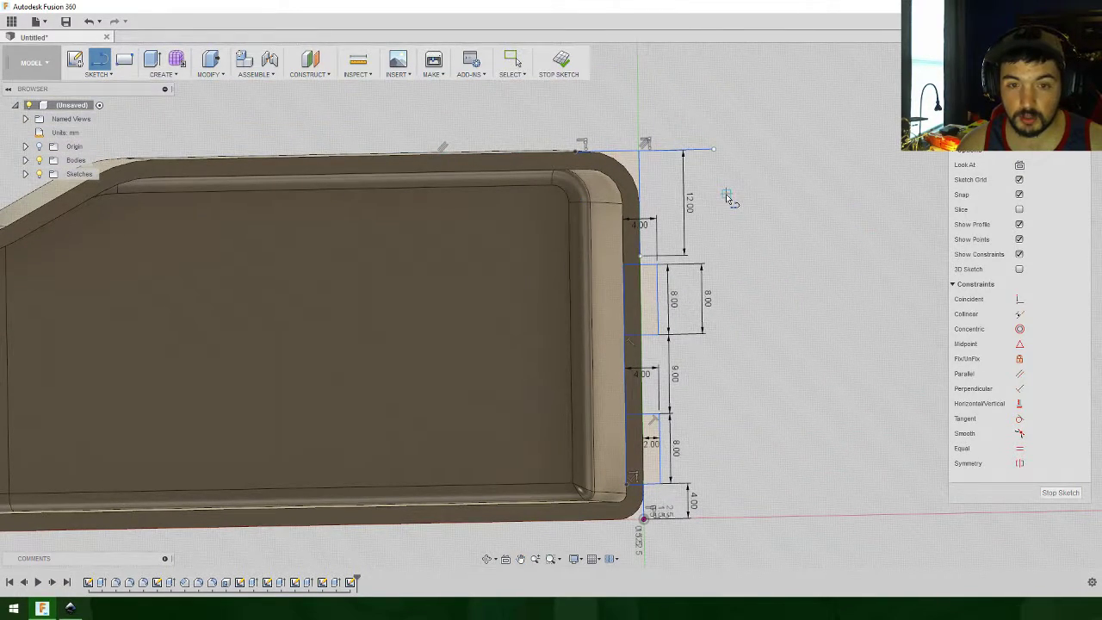
click(1060, 493)
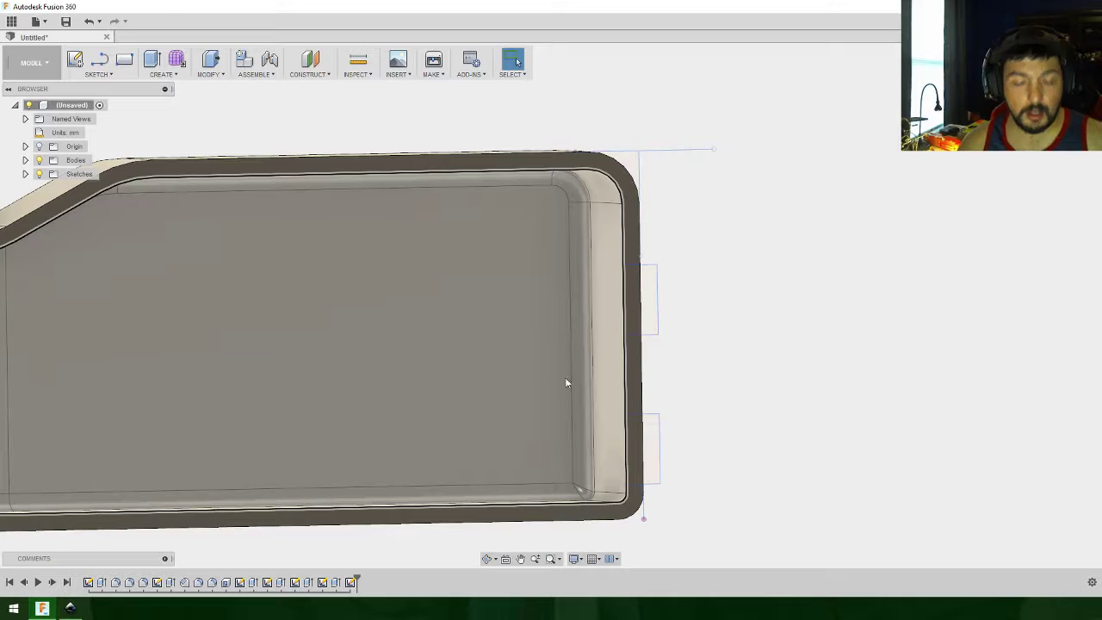
Step: Extrude all four profiles of the two tab rectangles 2 mm and join them to the case
key(e)
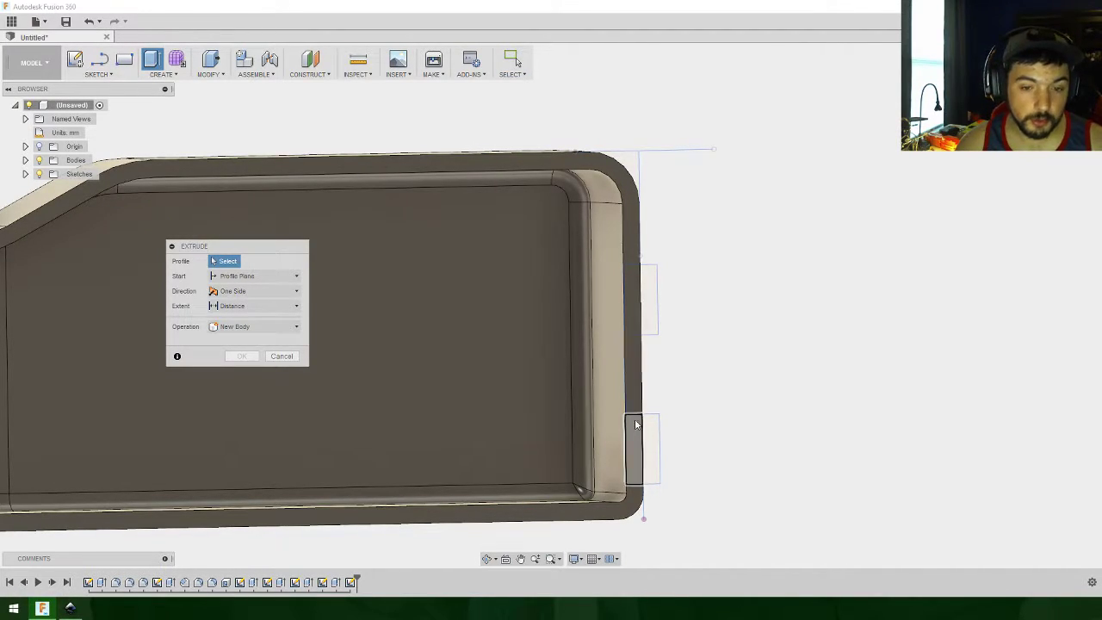
click(632, 432)
click(648, 302)
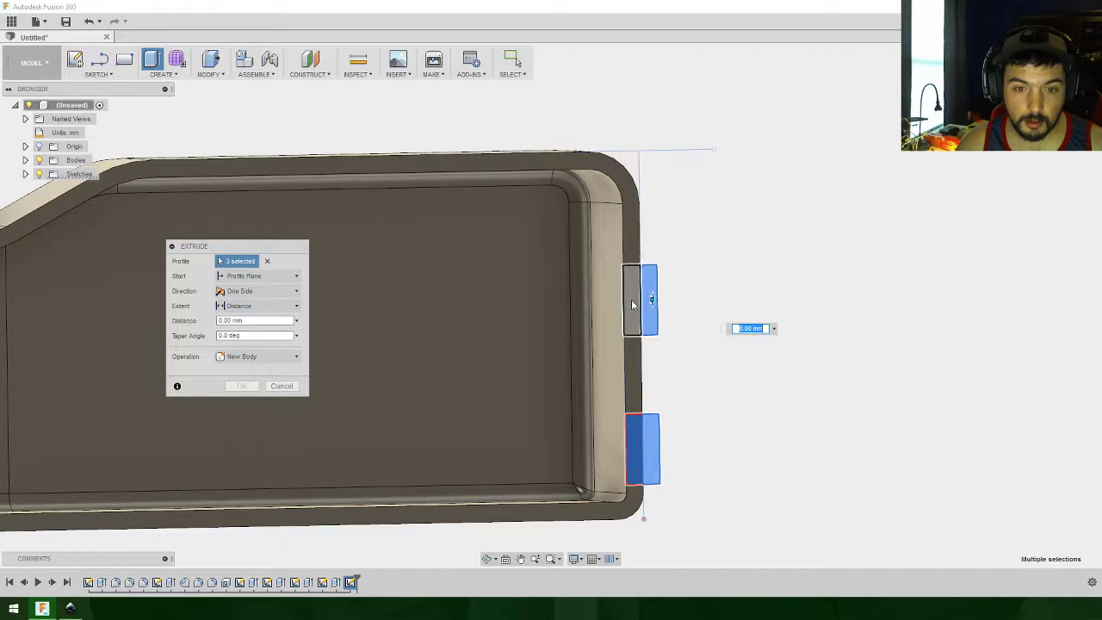
shift+middle_drag(770, 319, 708, 322)
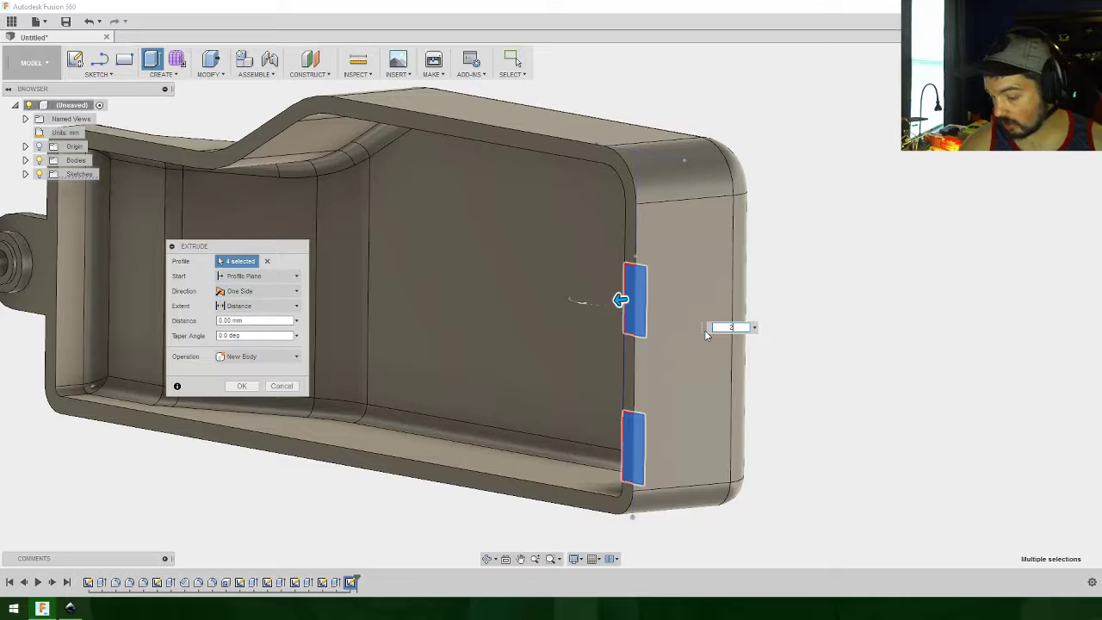
text(2)
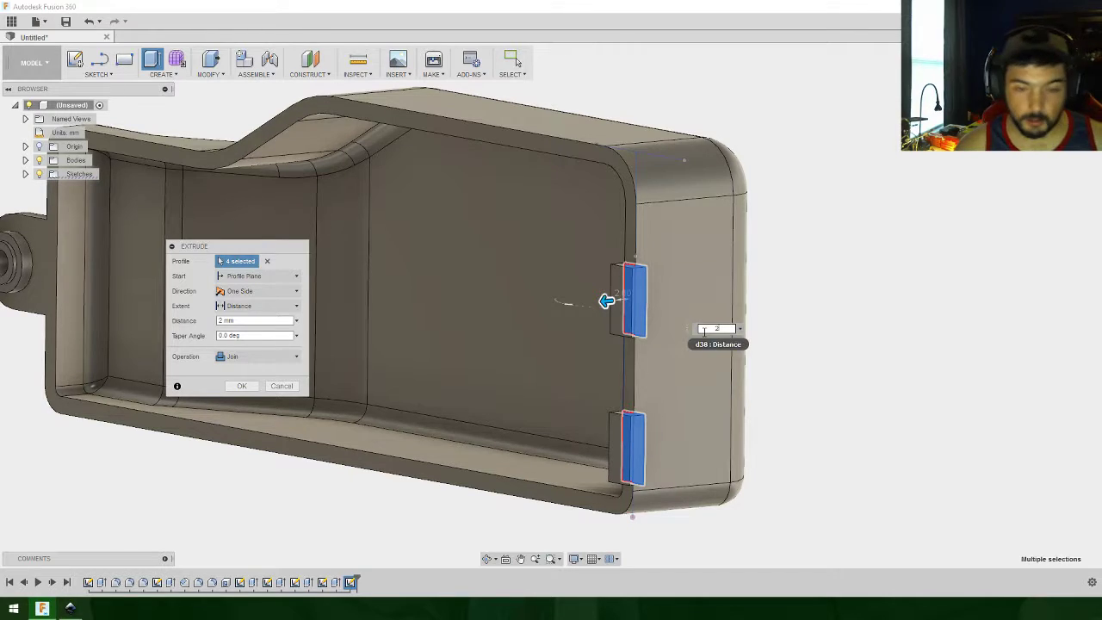
click(242, 386)
shift+middle_drag(867, 355, 756, 327)
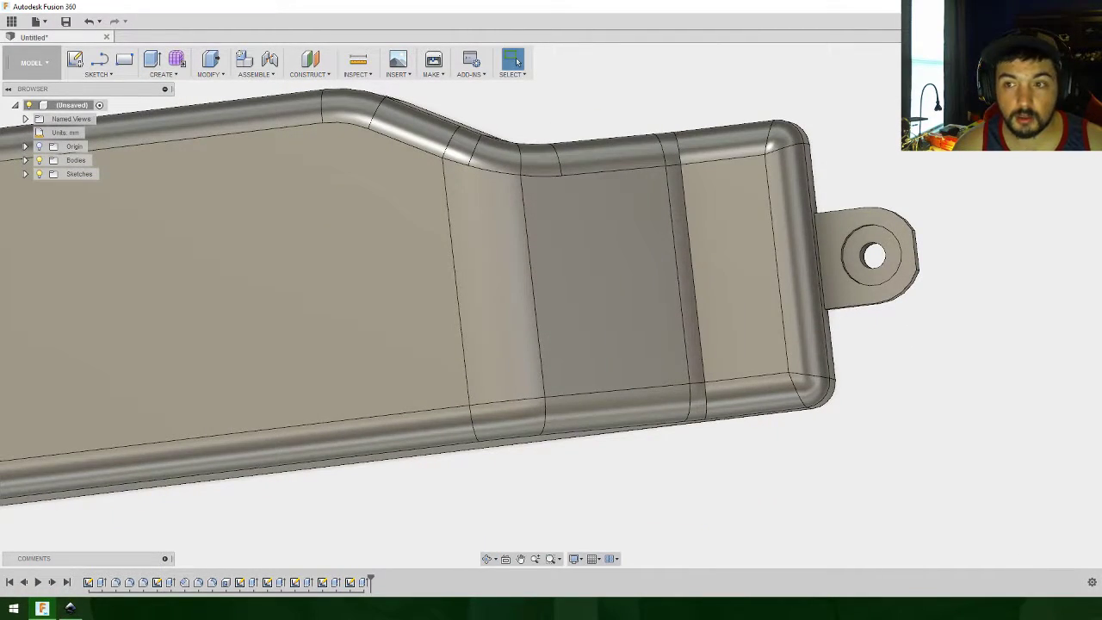
click(1055, 92)
shift+middle_drag(680, 220, 718, 106)
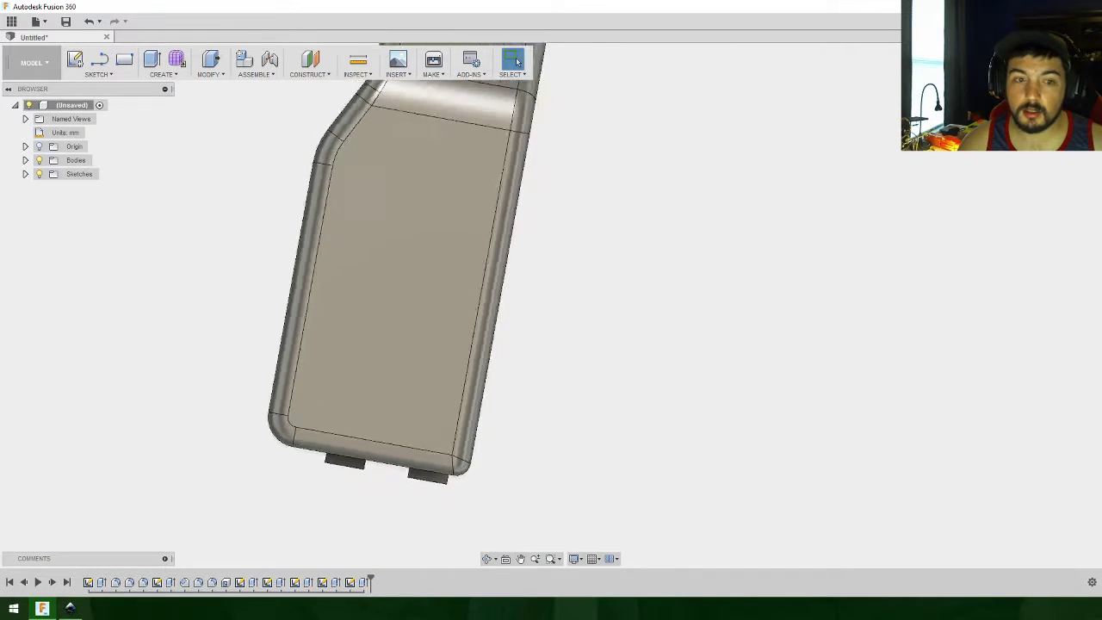
scroll(704, 440, down, 2)
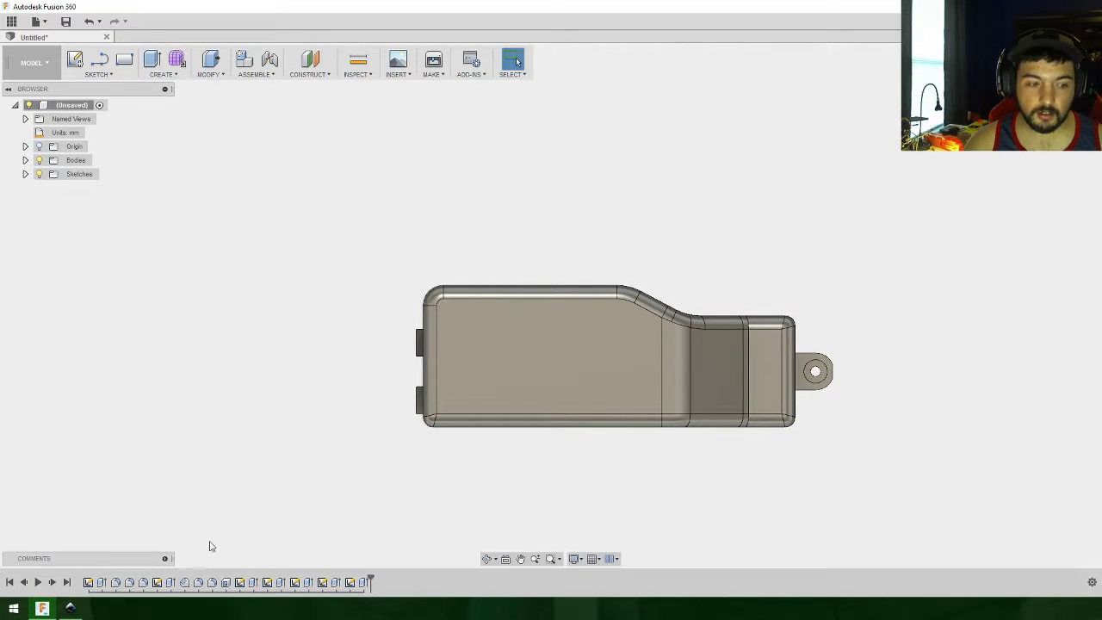
Step: Switch to Inkscape with rebel-symbol.jpg open and select the embedded symbol image
mouse_move(76, 609)
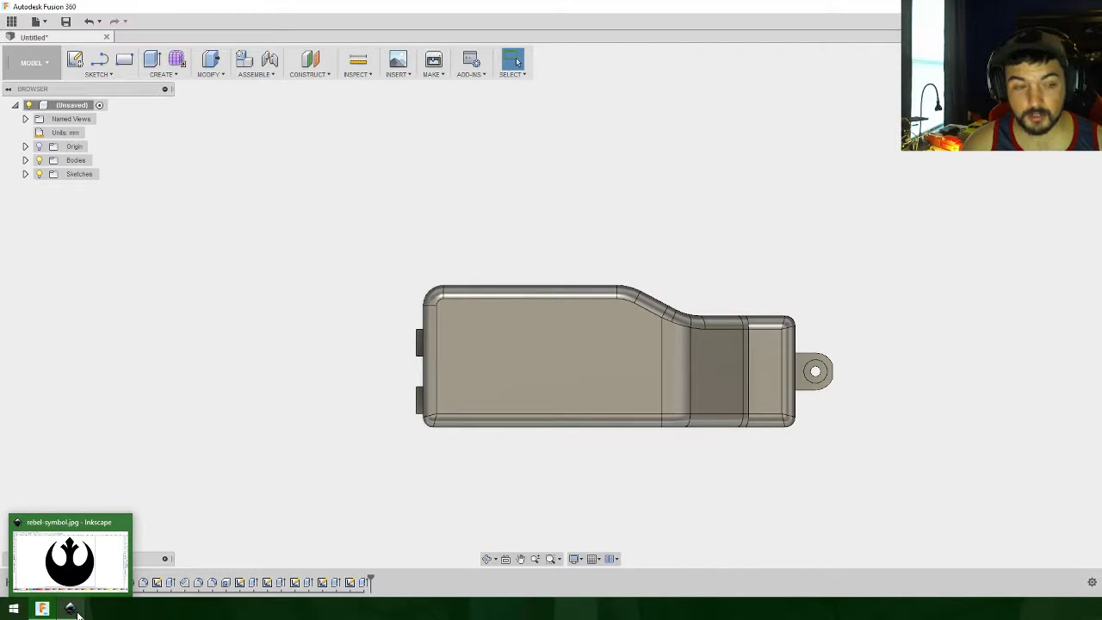
click(101, 540)
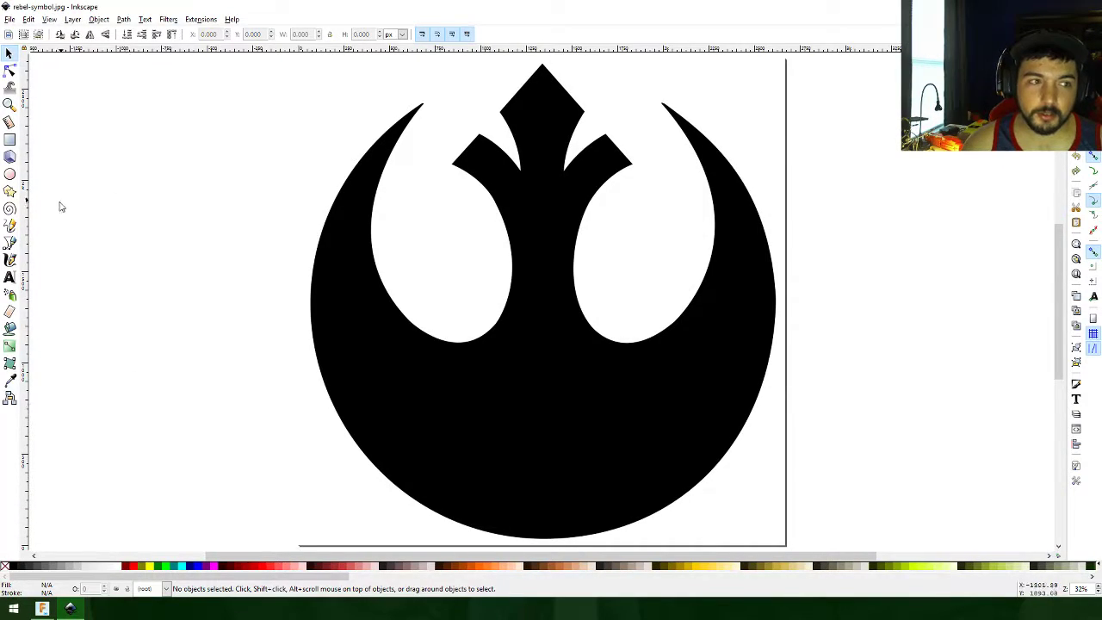
key(super+d)
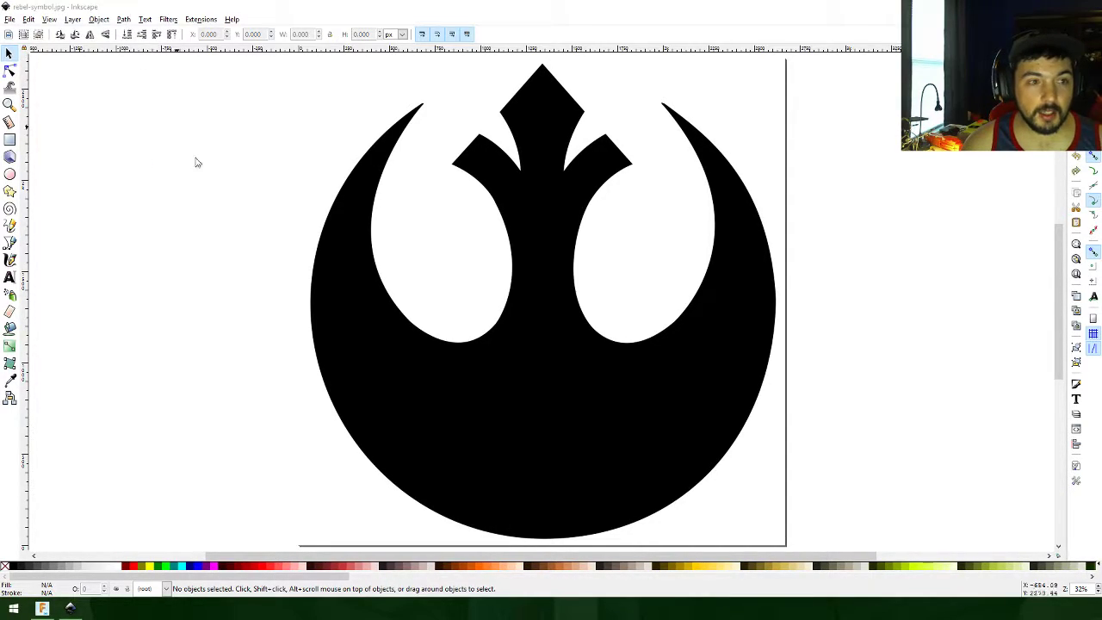
click(360, 279)
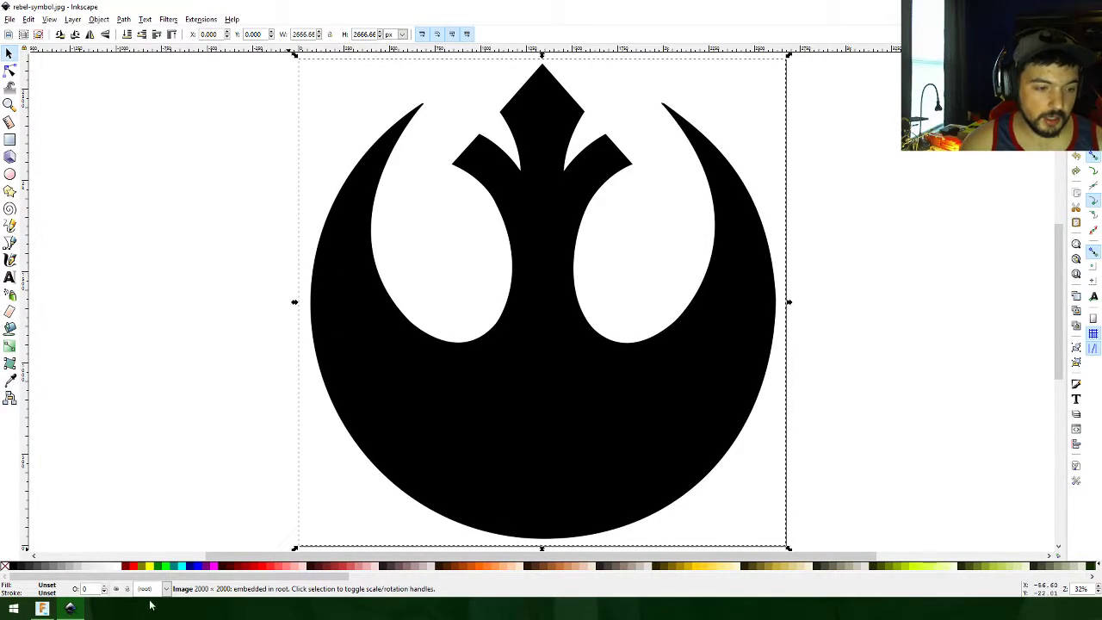
mouse_move(75, 610)
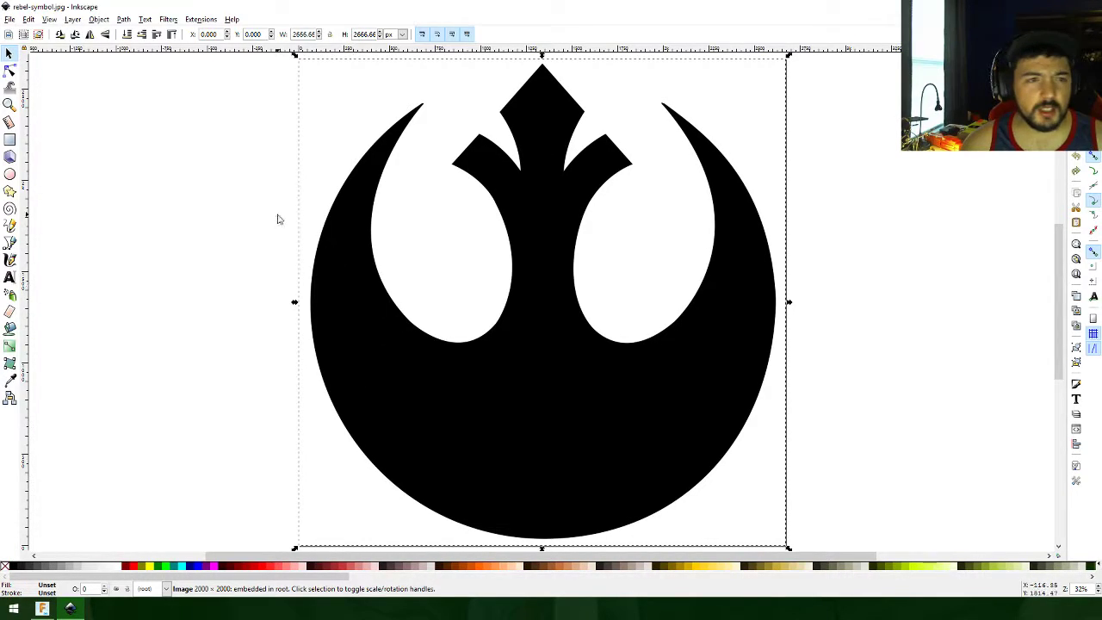
Step: Open Trace Bitmap for the selected image and update the preview with Edge detection
click(168, 20)
mouse_move(151, 21)
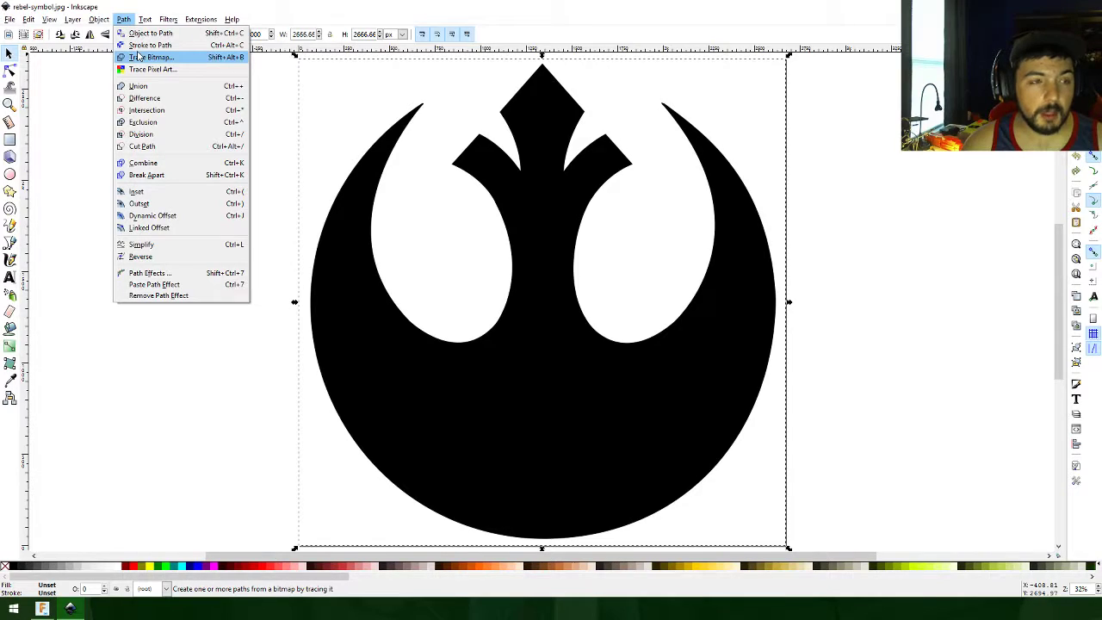
click(151, 57)
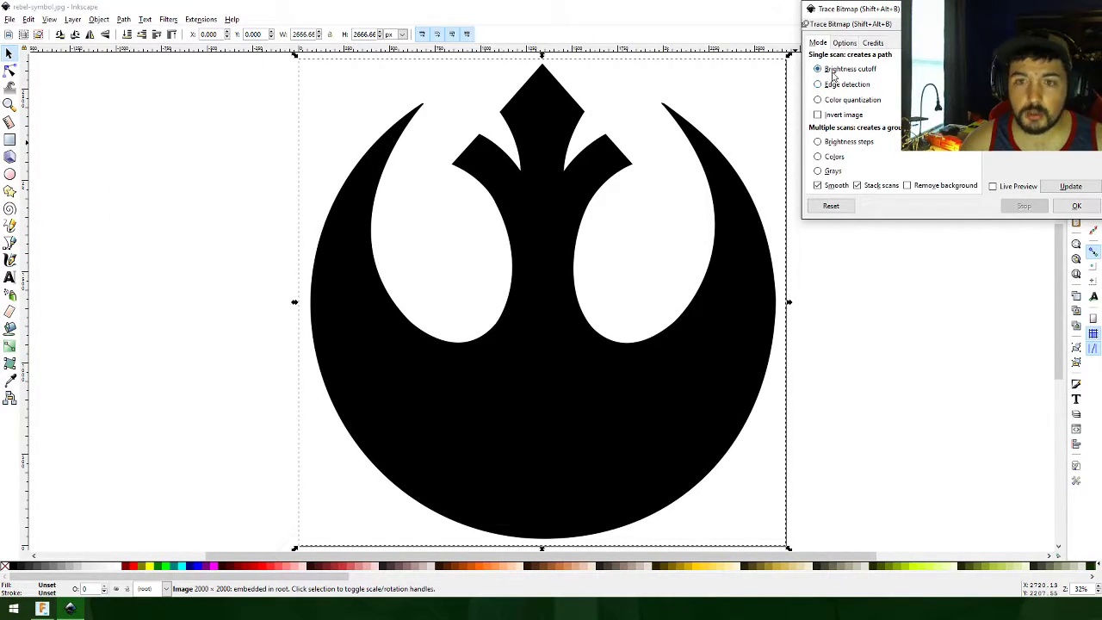
click(847, 84)
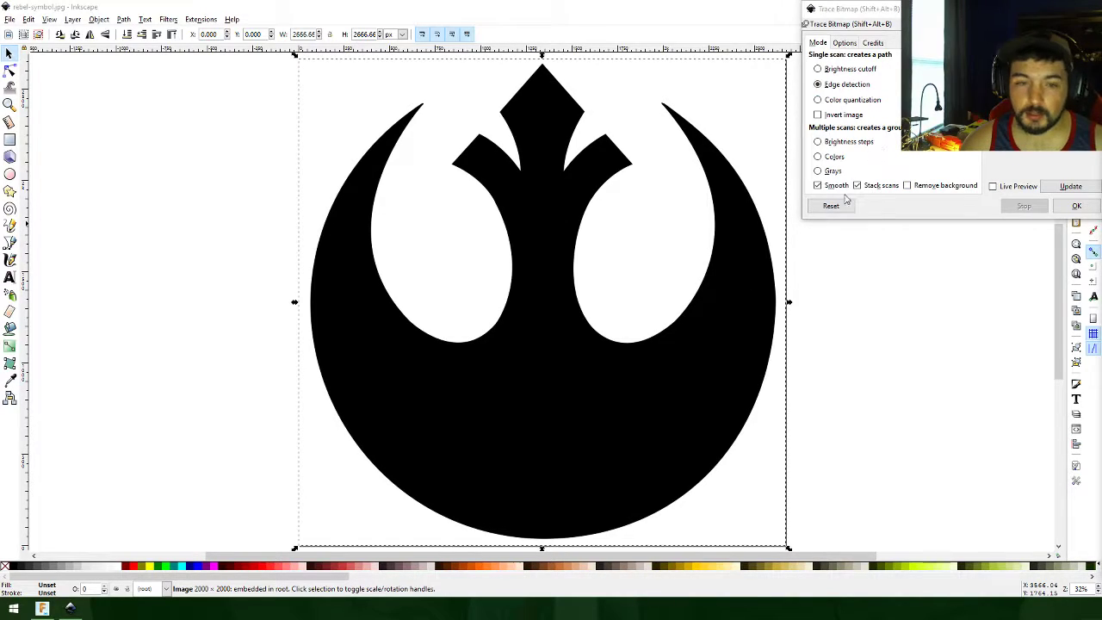
click(1085, 187)
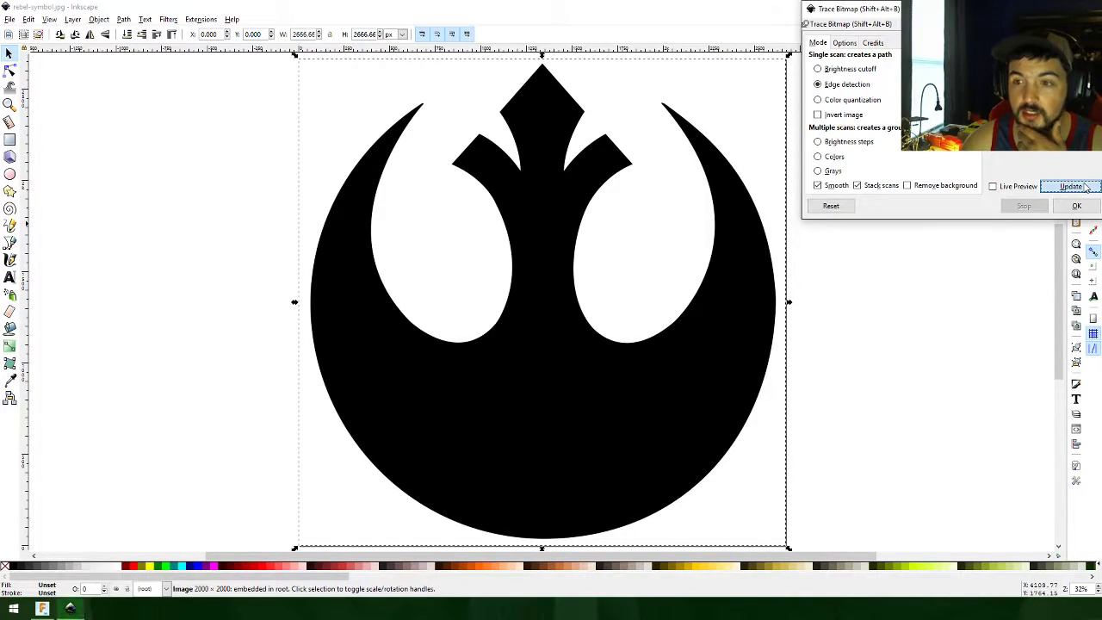
Step: Trace the image into a path using Brightness cutoff, and close the tracing dialog
click(818, 69)
click(1086, 188)
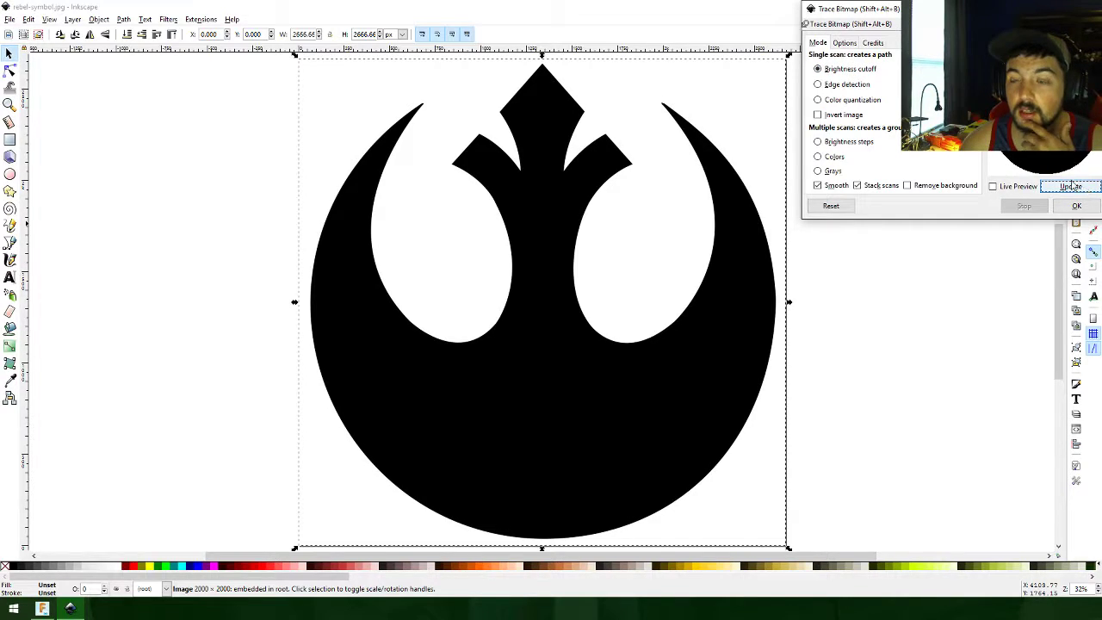
click(1068, 208)
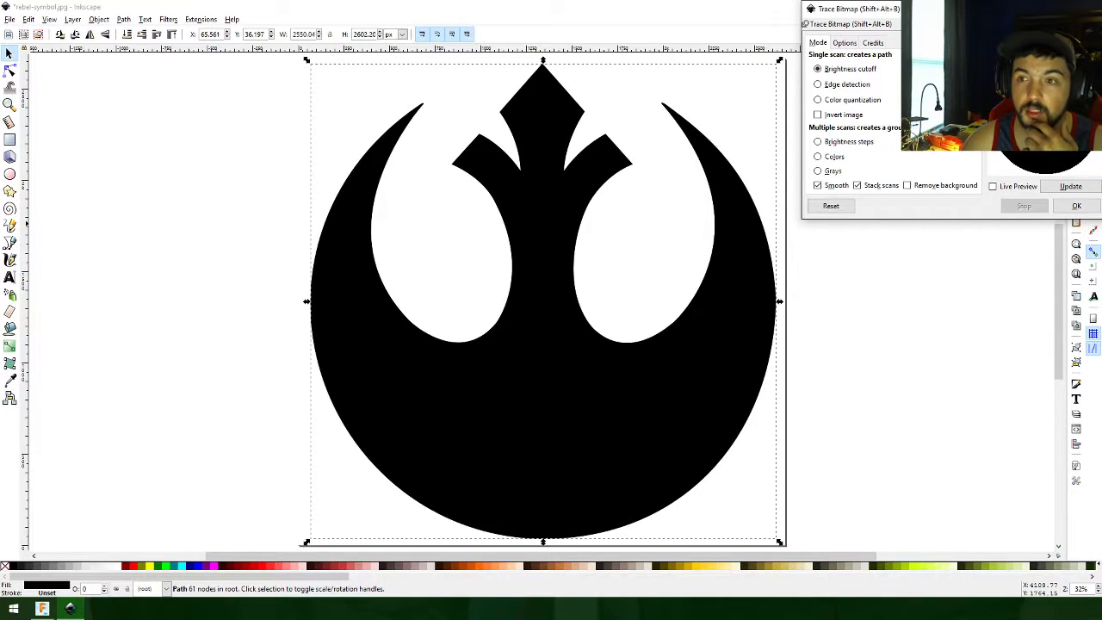
click(1091, 9)
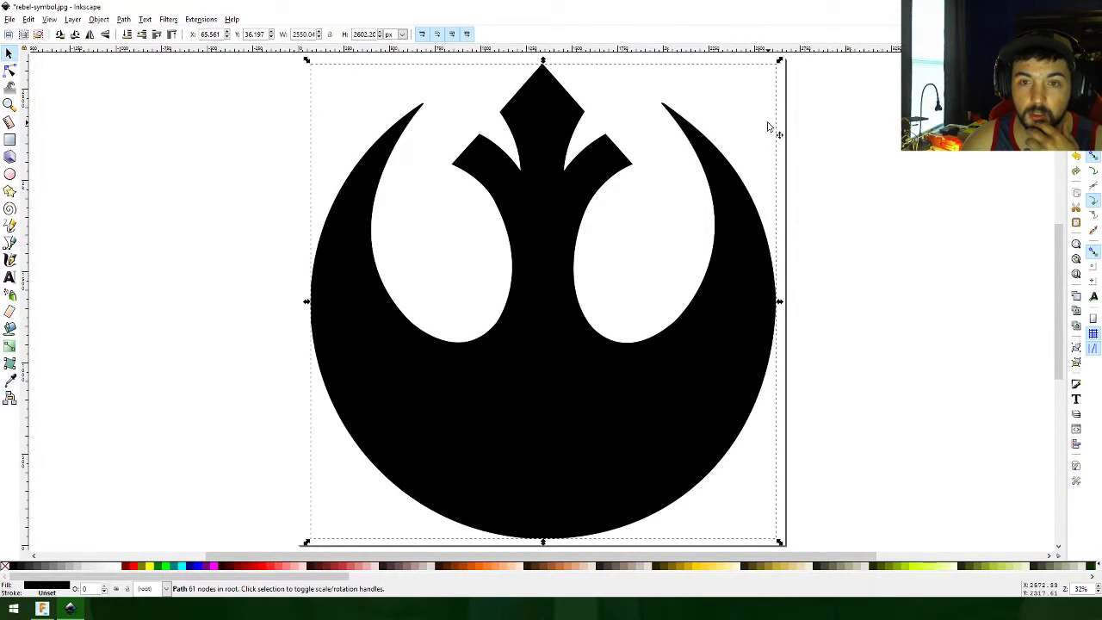
Step: Move the traced path off the page to X about 4169 px, and move the original bitmap beyond it
mouse_move(752, 225)
mouse_down()
mouse_move(869, 241)
mouse_move(720, 246)
mouse_up()
scroll(637, 302, up, 3)
scroll(630, 290, down, 2)
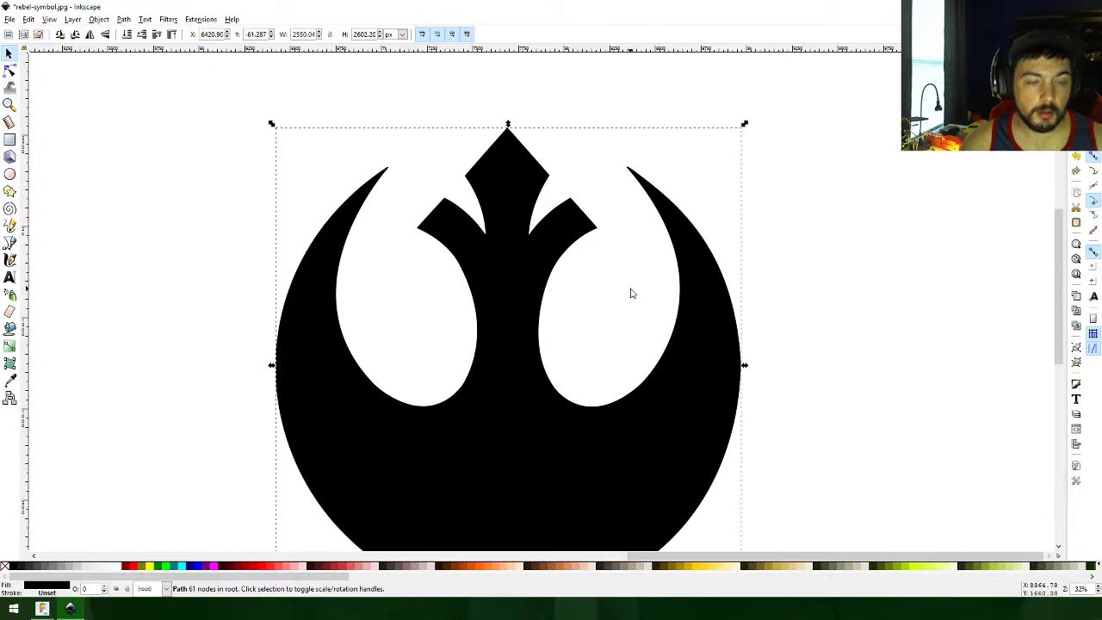
ctrl+scroll(630, 290, down, 4)
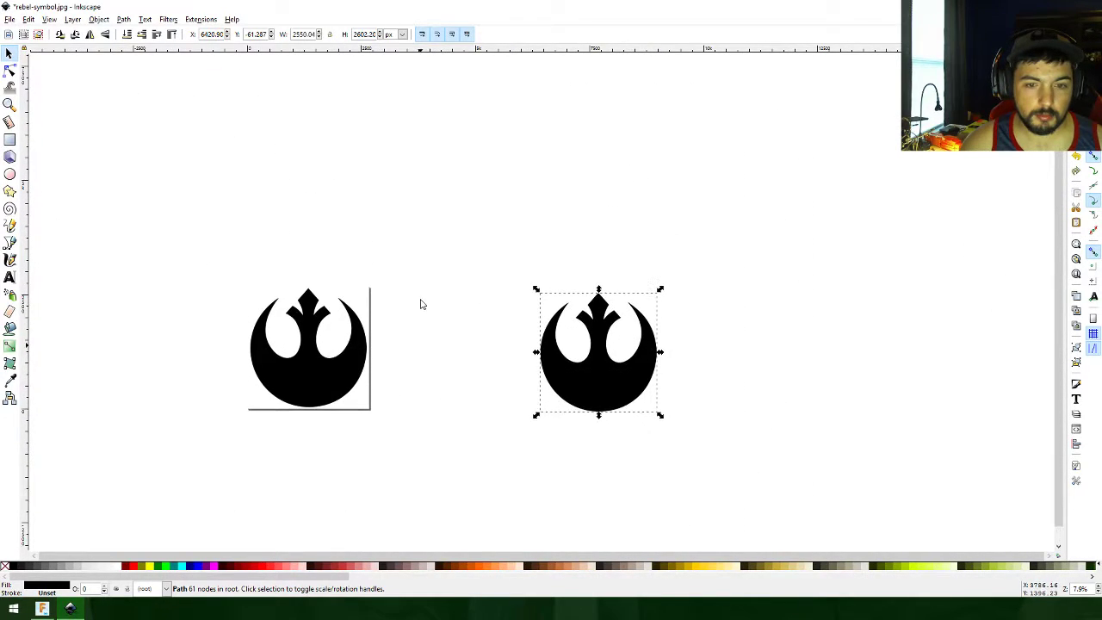
drag(595, 387, 491, 386)
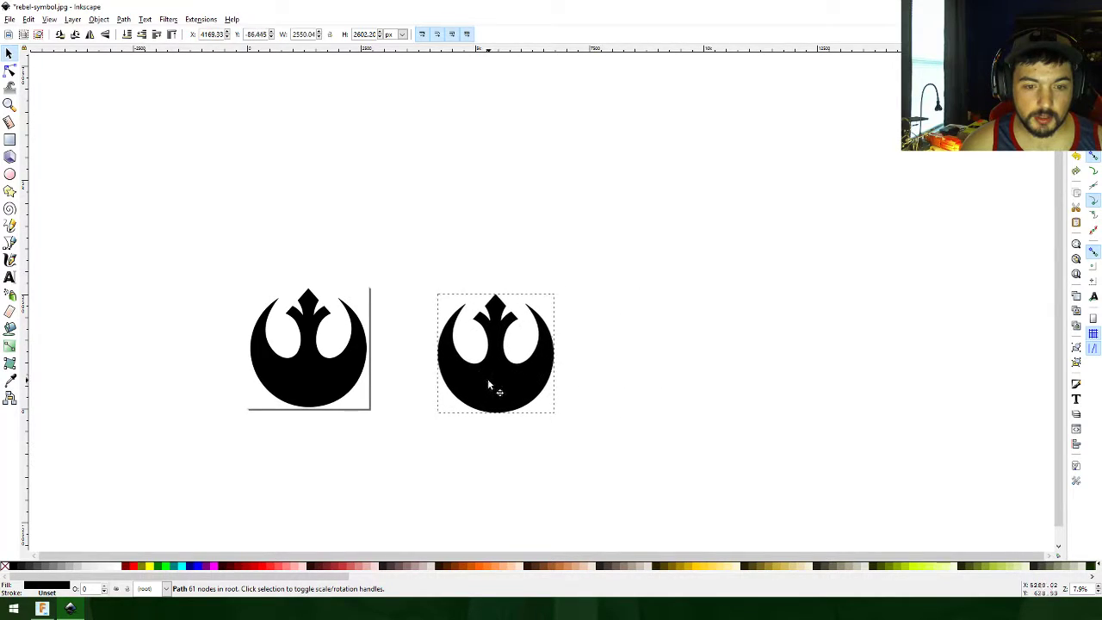
click(336, 372)
mouse_move(336, 372)
mouse_down()
mouse_move(733, 371)
mouse_move(364, 381)
mouse_move(338, 371)
mouse_move(730, 299)
mouse_move(717, 343)
mouse_up()
Step: Switch the traced symbol to node editing and select all of its nodes
double_click(537, 371)
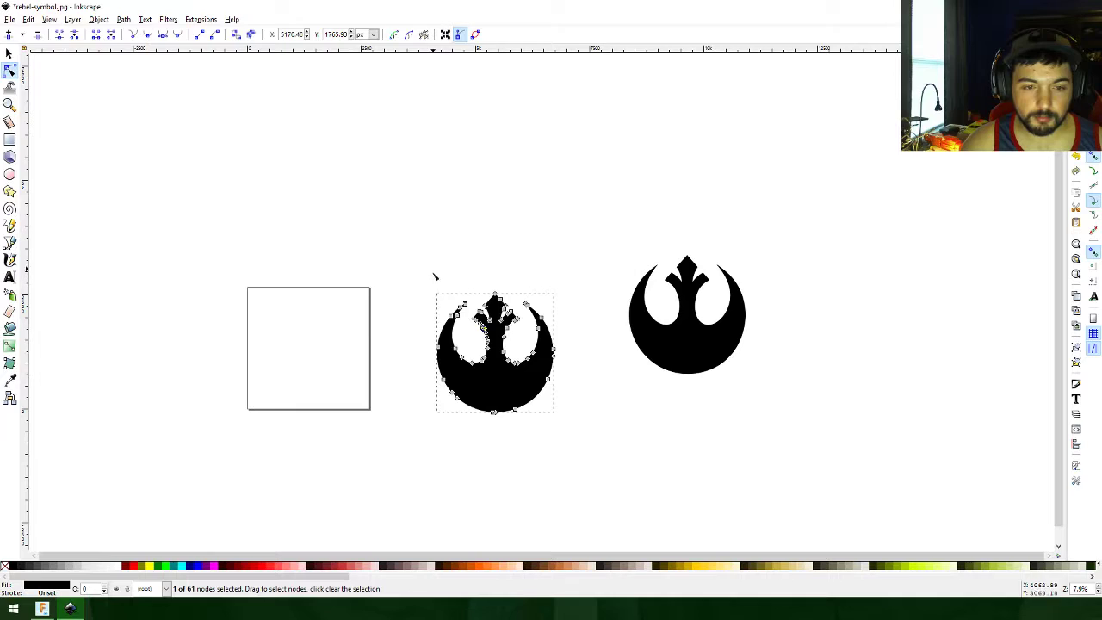
drag(433, 271, 617, 496)
scroll(510, 377, up, 2)
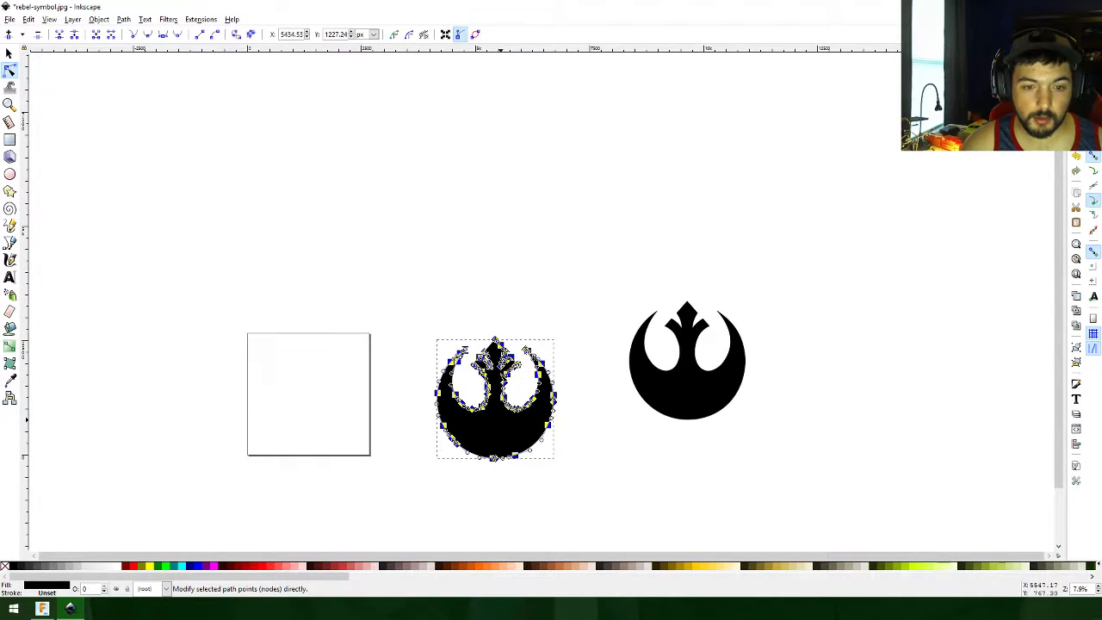
Step: Undo the moves of the original bitmap and the traced path
right_click(523, 422)
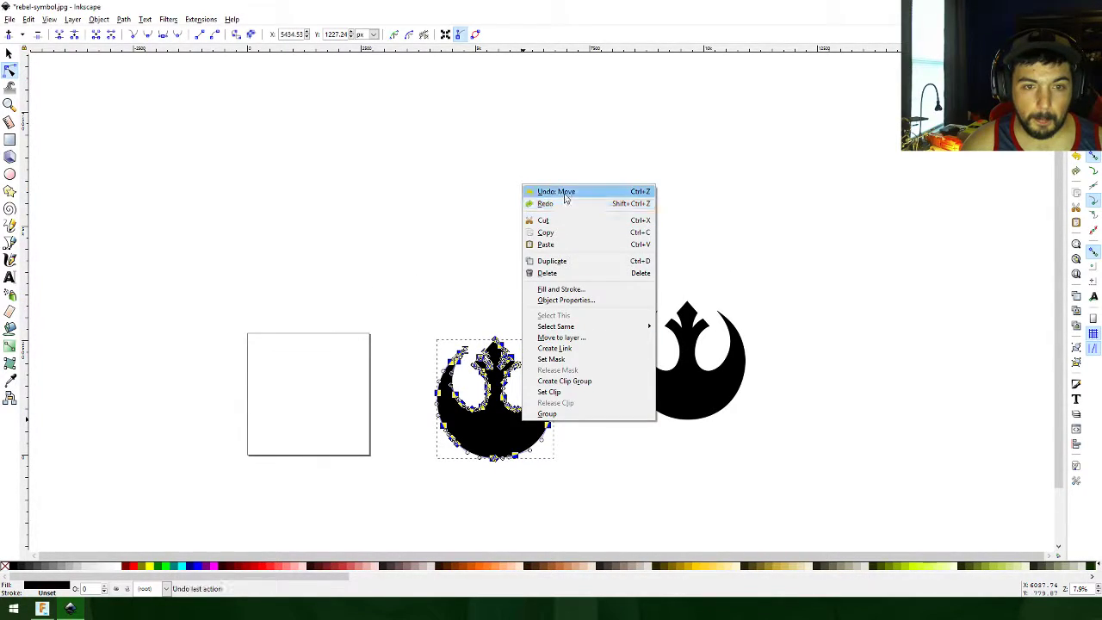
click(566, 197)
right_click(416, 402)
click(437, 413)
right_click(471, 398)
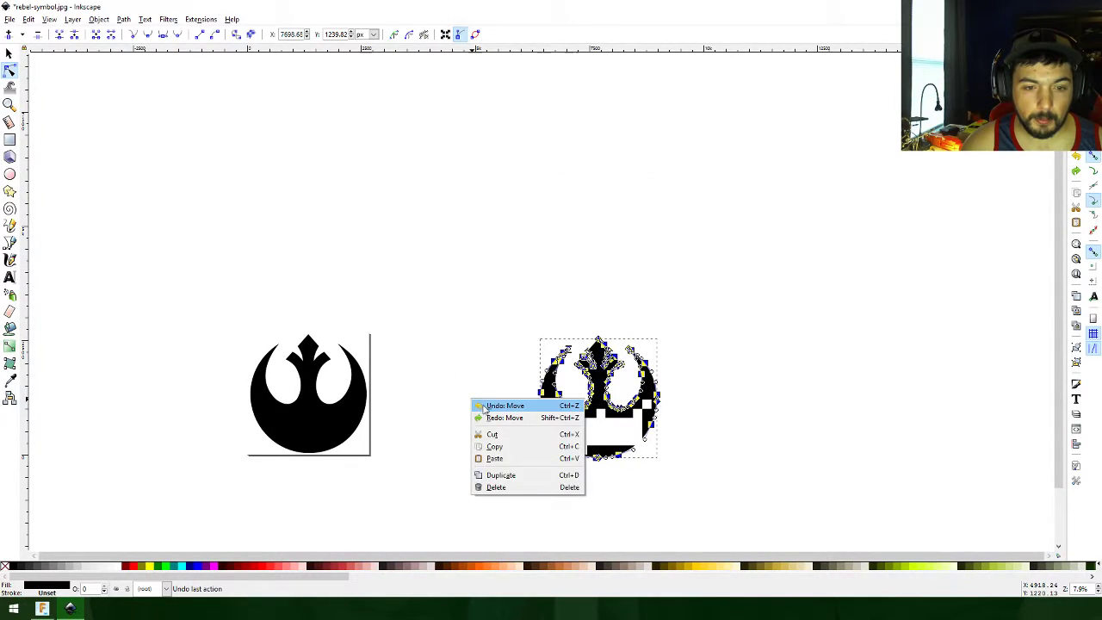
click(475, 403)
click(423, 403)
click(443, 411)
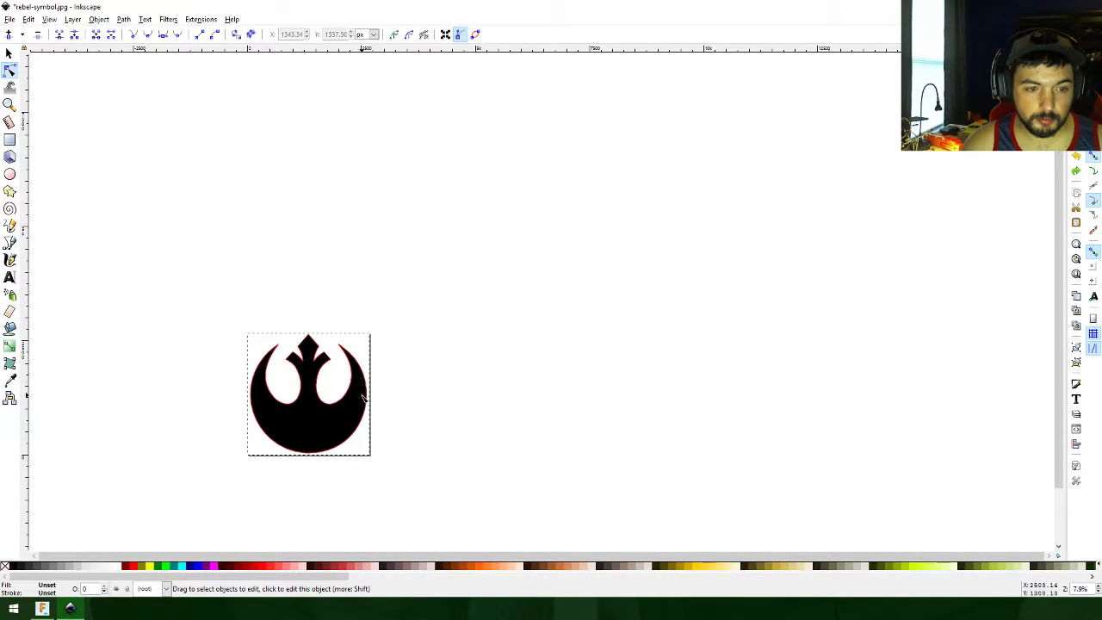
Step: Move the traced path off the page to about X 4154 px and Y 351 px
drag(360, 392, 475, 399)
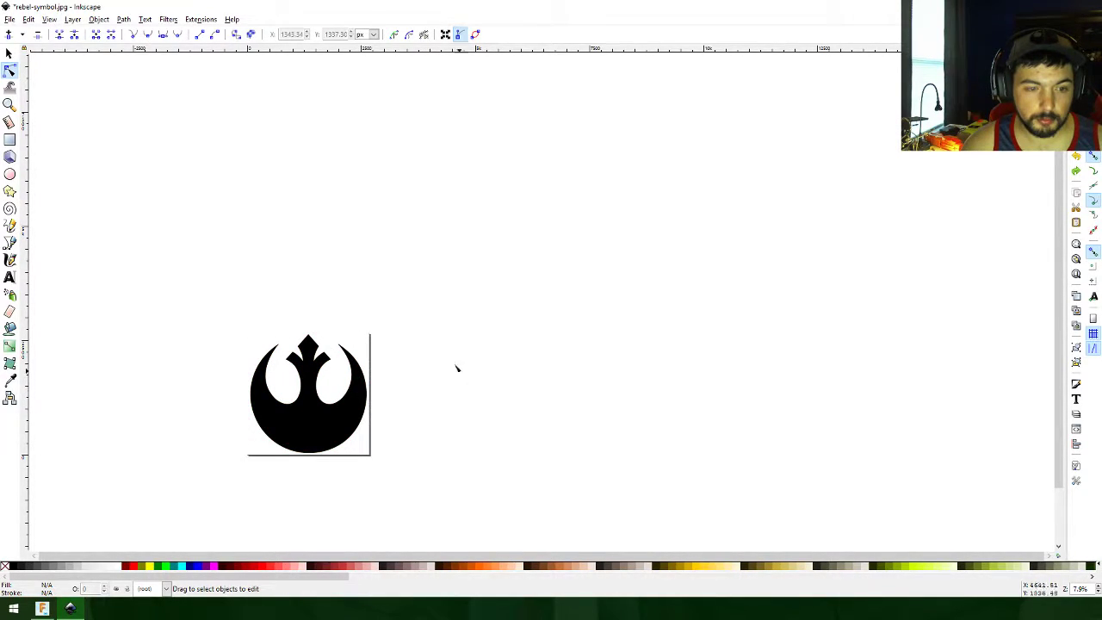
click(10, 53)
click(311, 419)
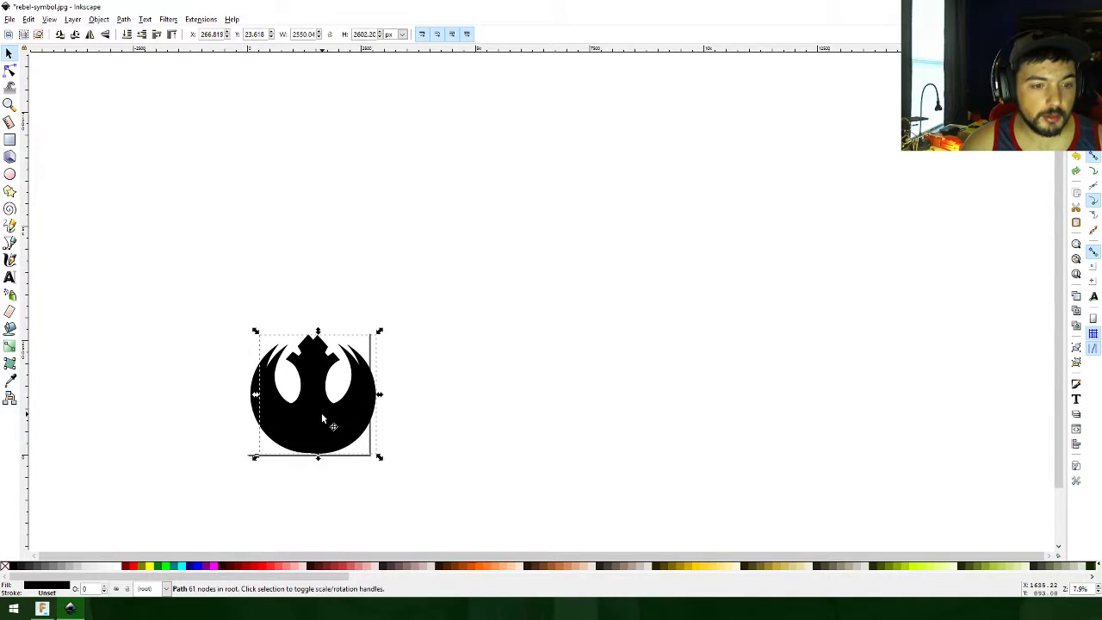
drag(323, 419, 493, 403)
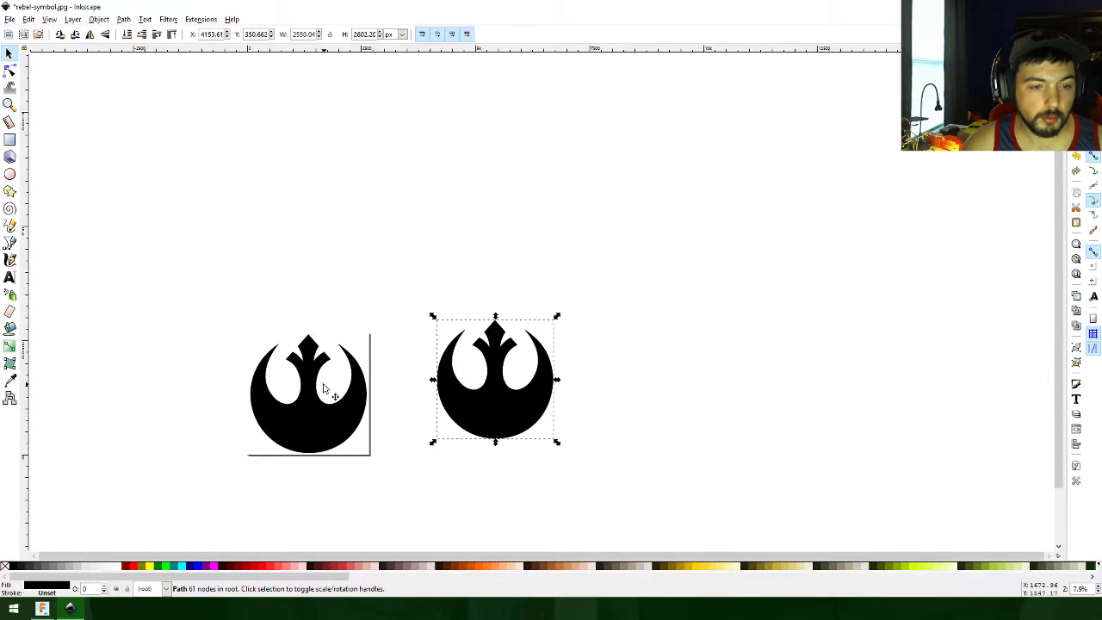
Step: Compare the traced path with the original bitmap, checking the bitmap's available commands and whether it has editable nodes
click(327, 388)
click(404, 303)
click(482, 378)
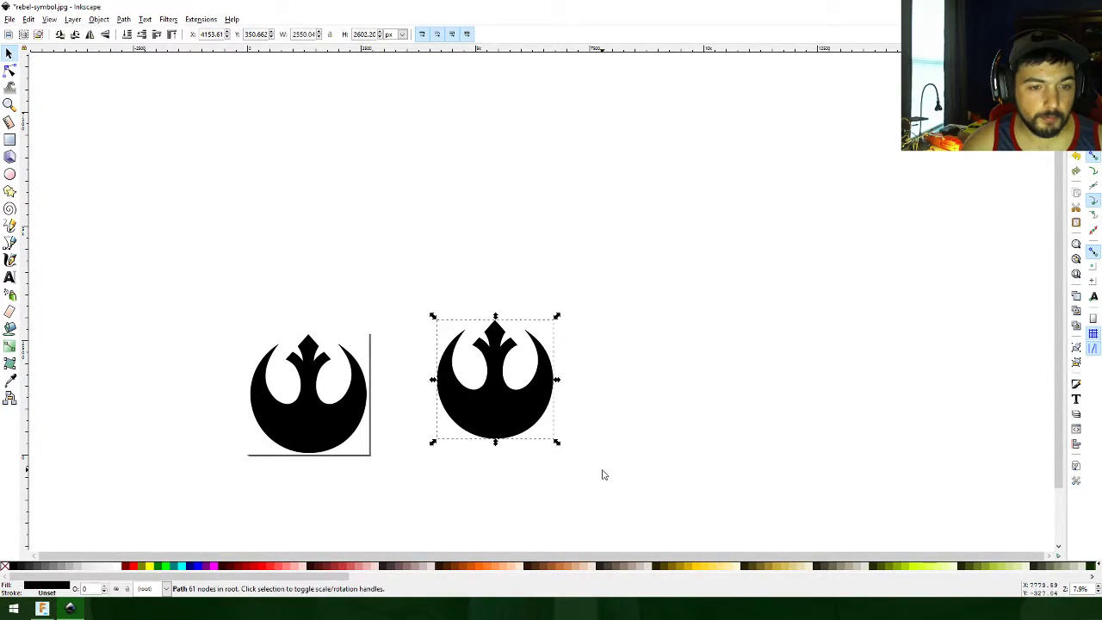
drag(192, 280, 379, 492)
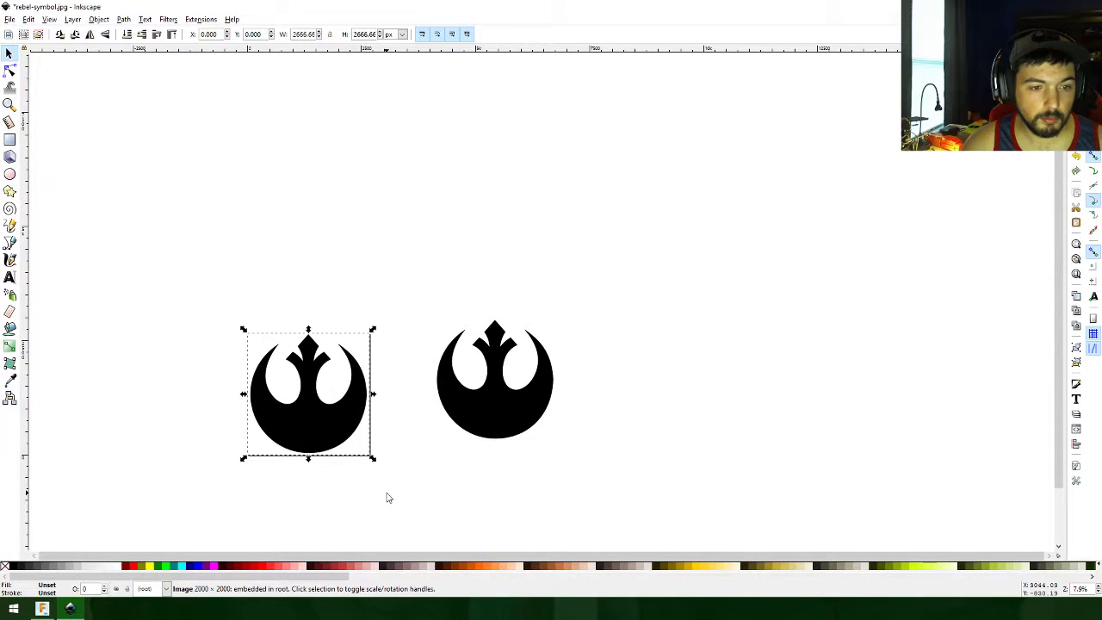
right_click(334, 426)
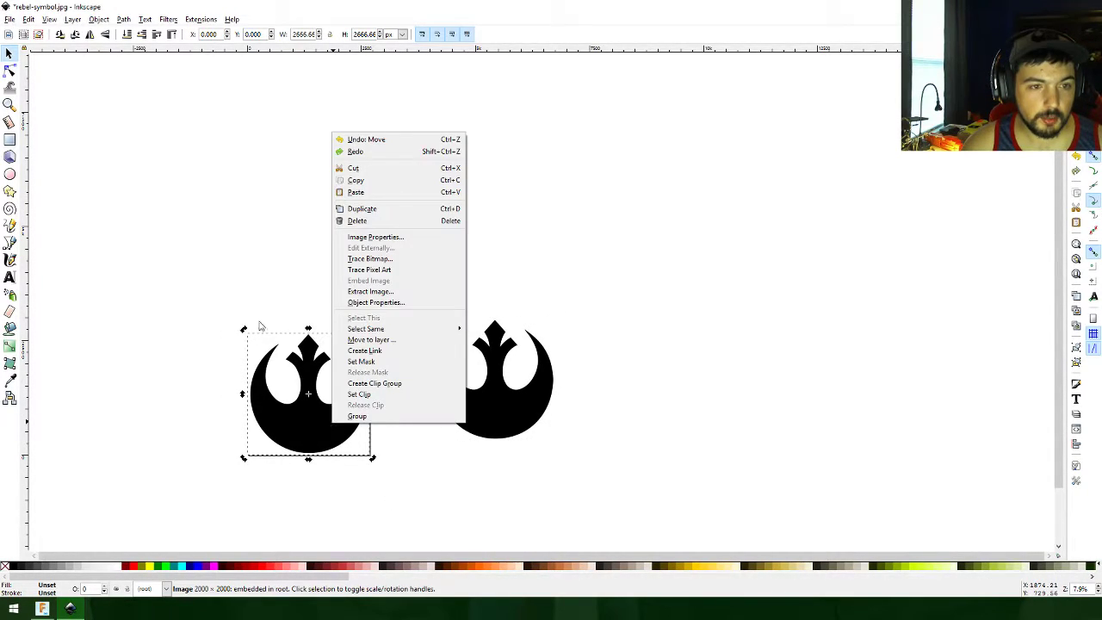
click(114, 155)
click(10, 71)
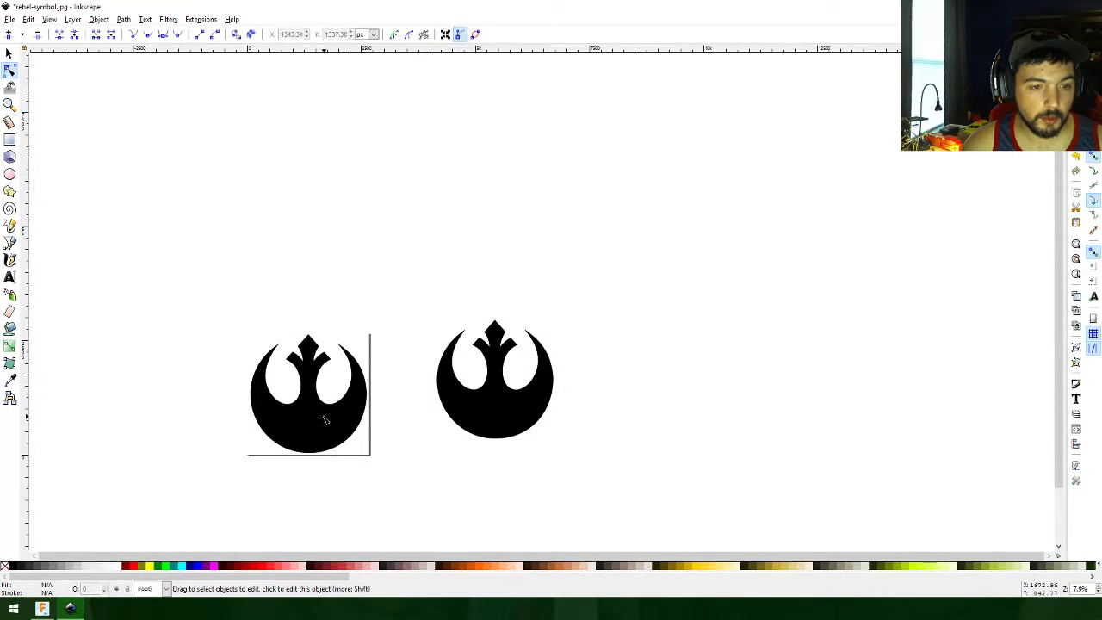
click(40, 74)
click(9, 54)
Step: Move the original bitmap off the page past the traced path and delete it
drag(181, 305, 406, 501)
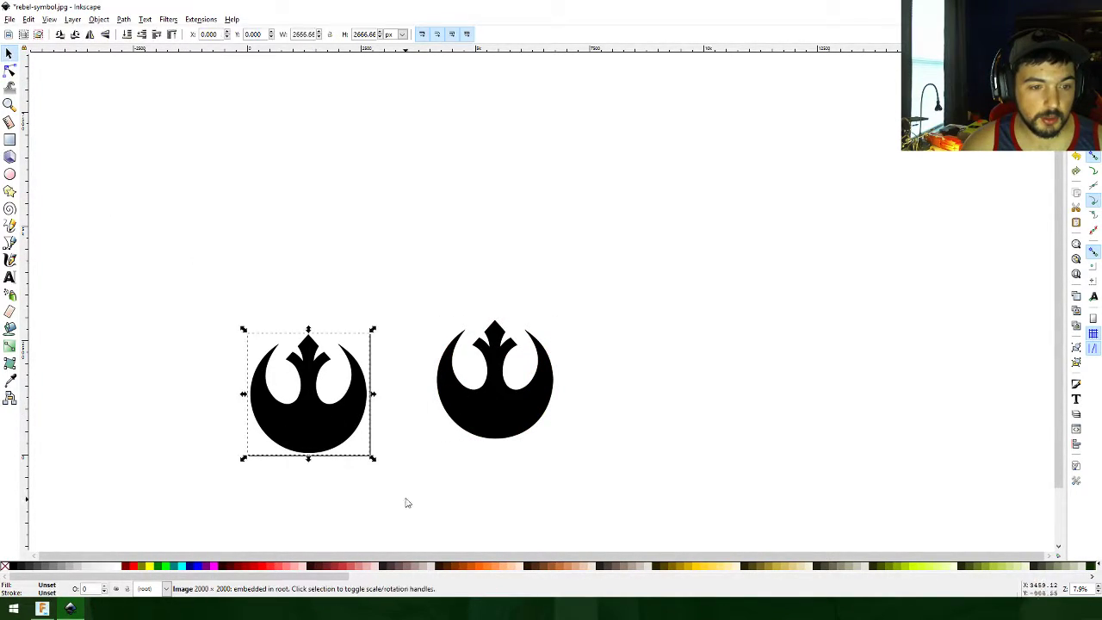
drag(341, 426, 771, 353)
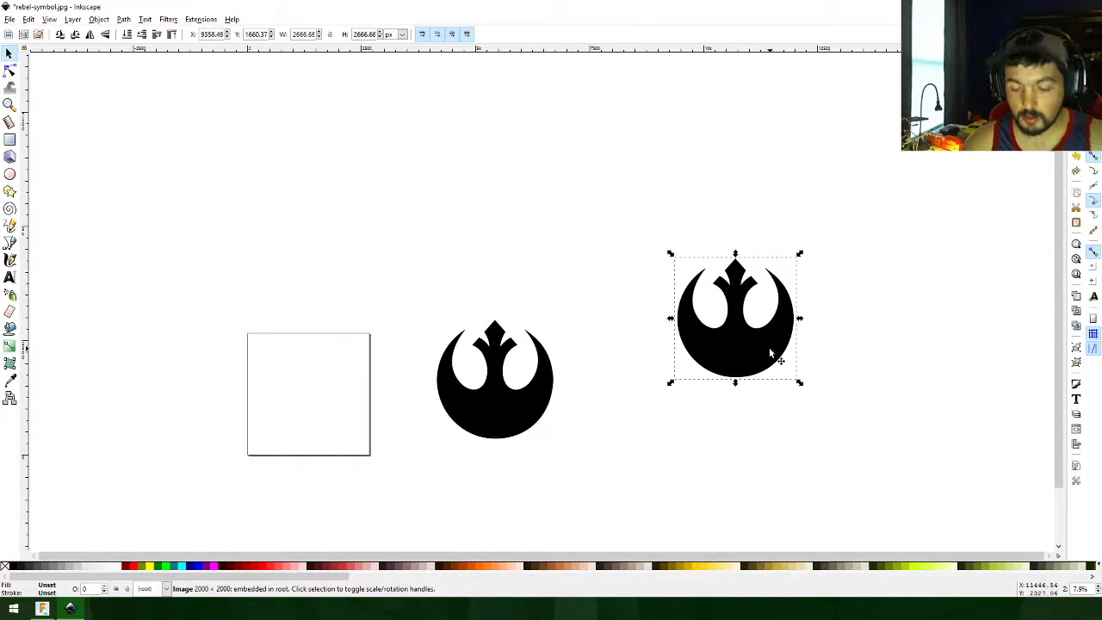
key(Delete)
Step: Move the traced path back onto the page at about X 53 px and Y 24 px, and open the file commands
drag(325, 260, 650, 497)
drag(529, 398, 341, 418)
click(10, 19)
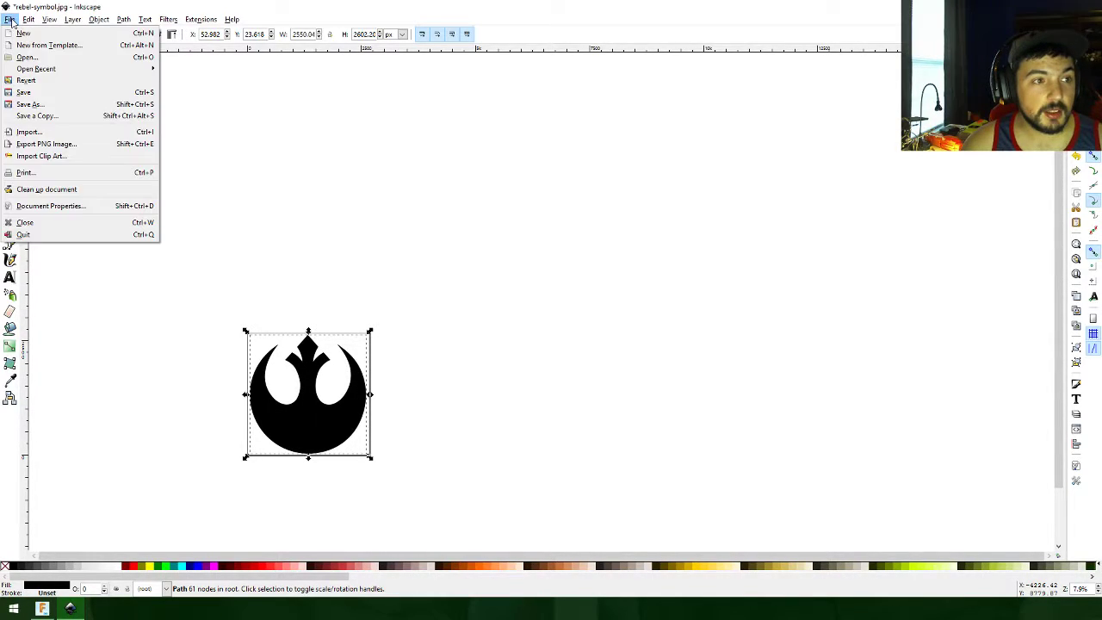
mouse_move(28, 19)
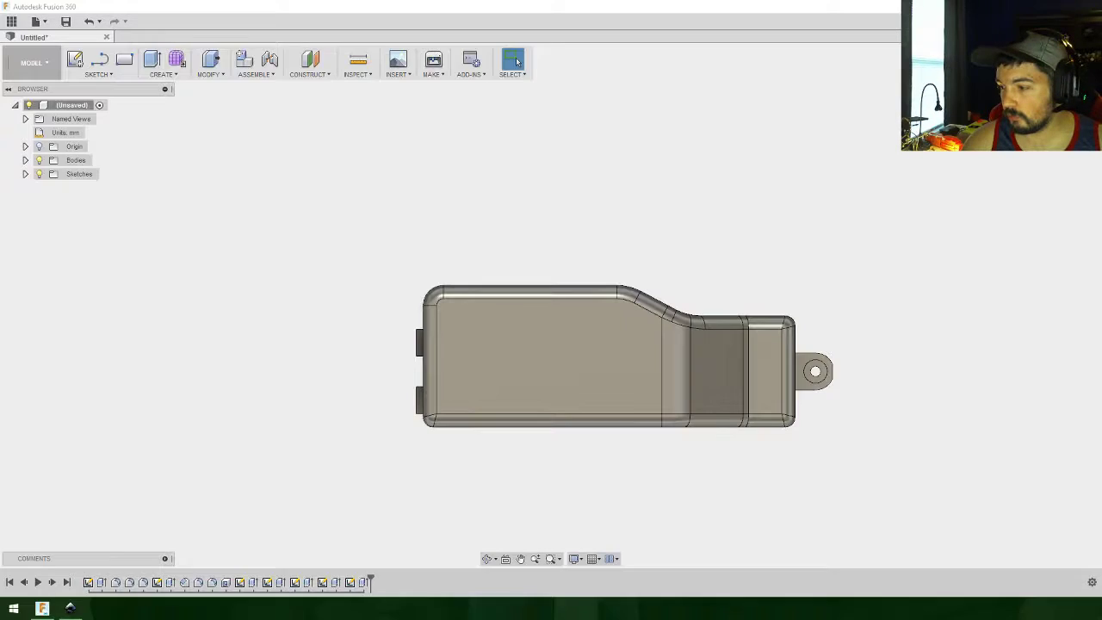
Step: Switch to Fusion 360 and insert the traced symbol's SVG file on the case's large flat face
click(402, 80)
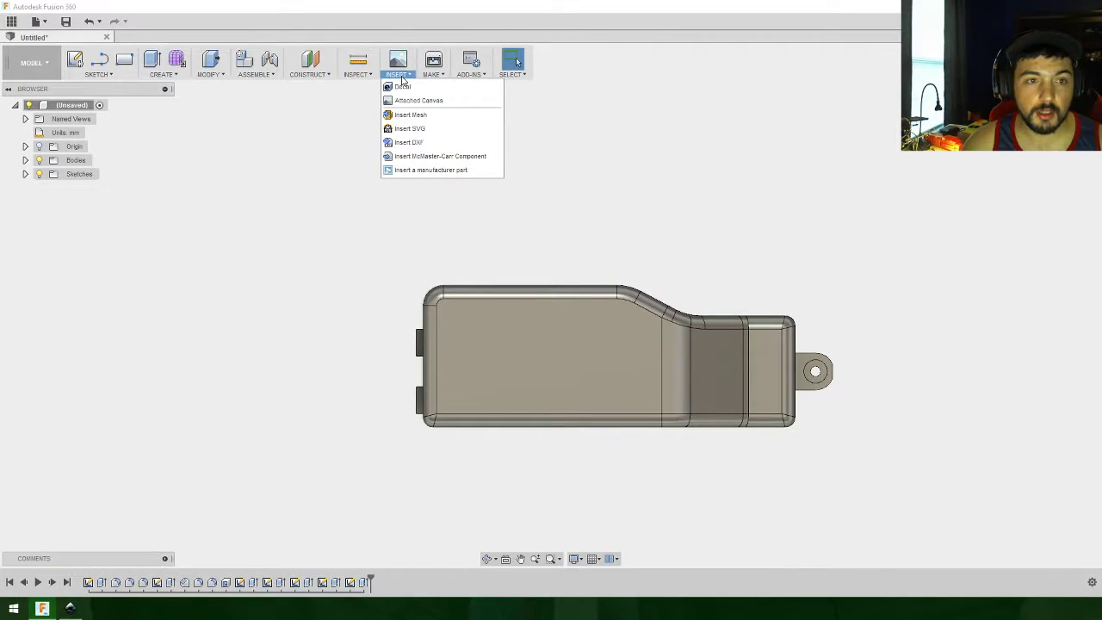
click(410, 131)
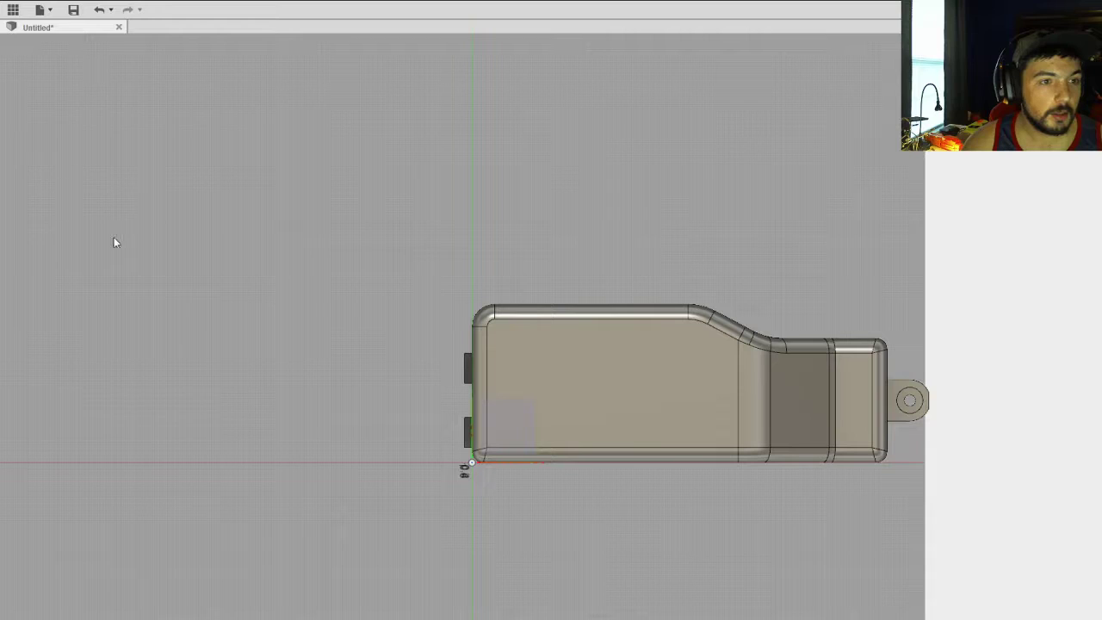
click(252, 298)
click(566, 401)
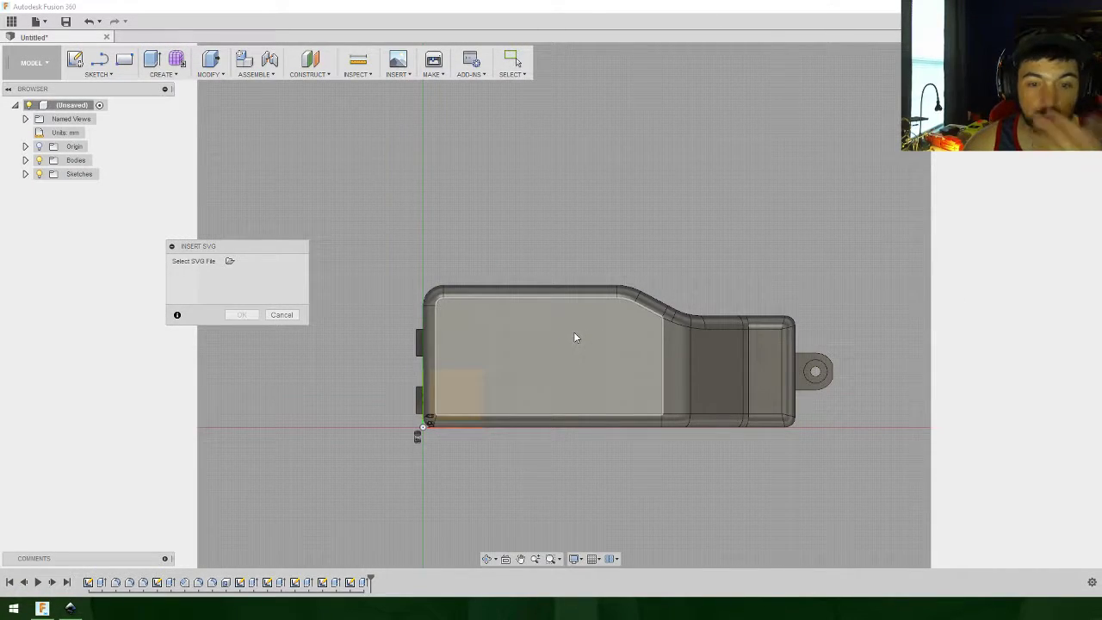
click(540, 338)
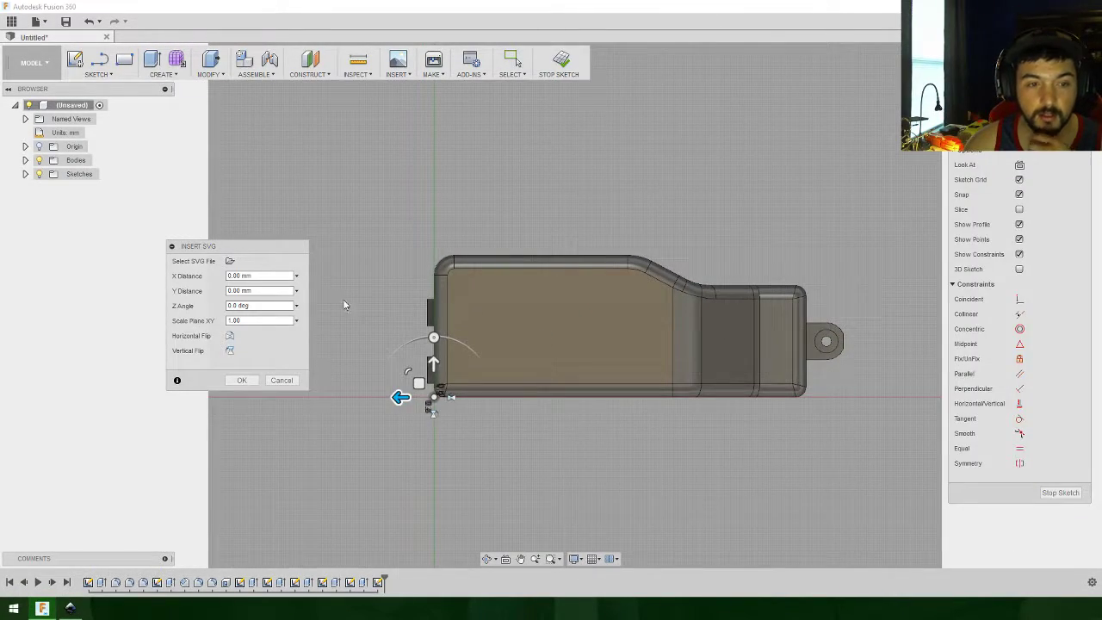
Step: Flip the inserted SVG symbol vertically so that it stands upright
scroll(627, 269, down, 10)
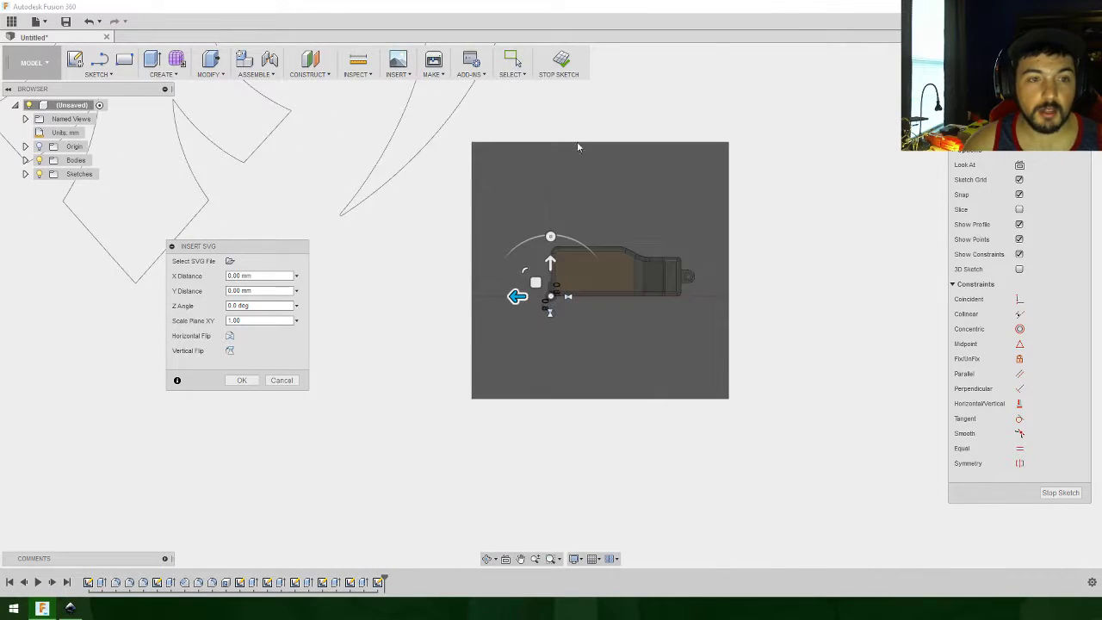
middle_drag(609, 182, 652, 369)
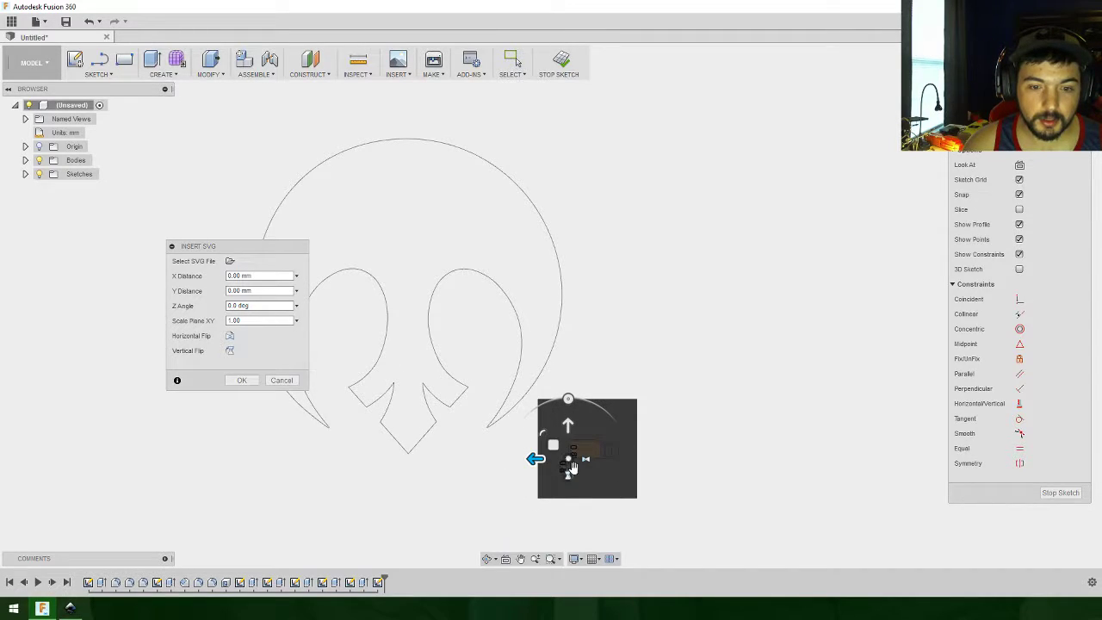
click(568, 472)
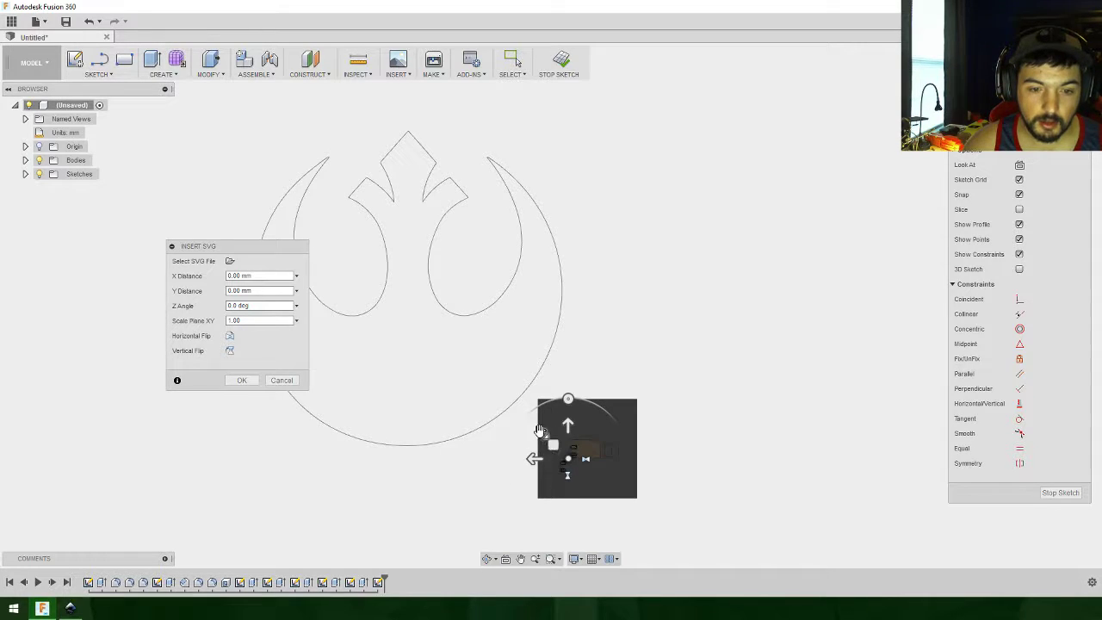
Step: Scale the symbol down, first to 0.08, until it fits the large flat face, and place it near the tabbed end
drag(541, 430, 594, 482)
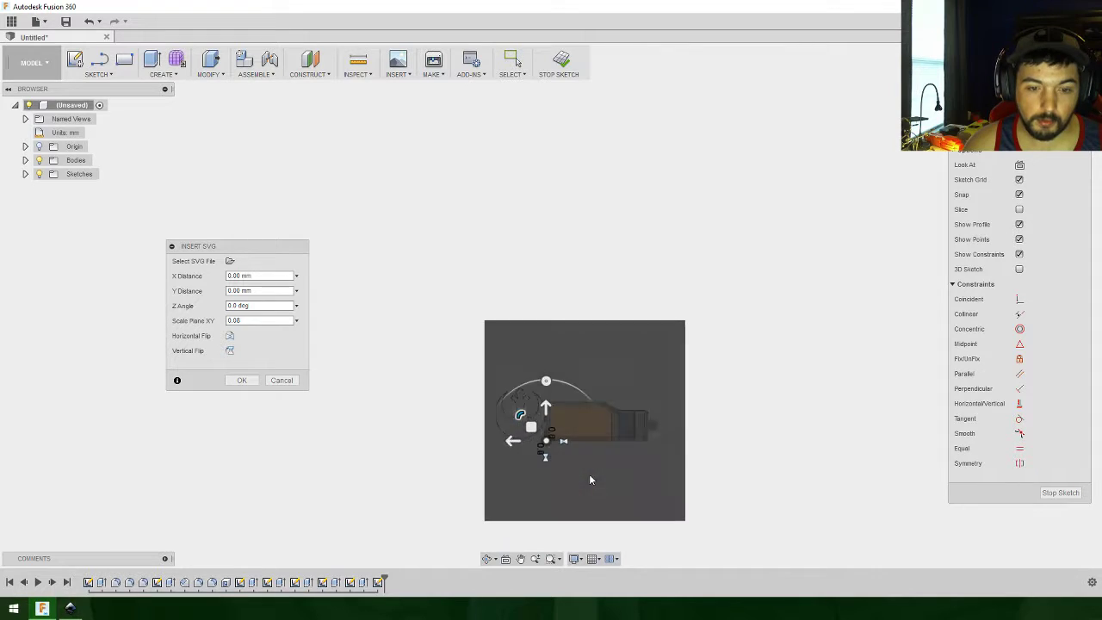
scroll(588, 479, up, 3)
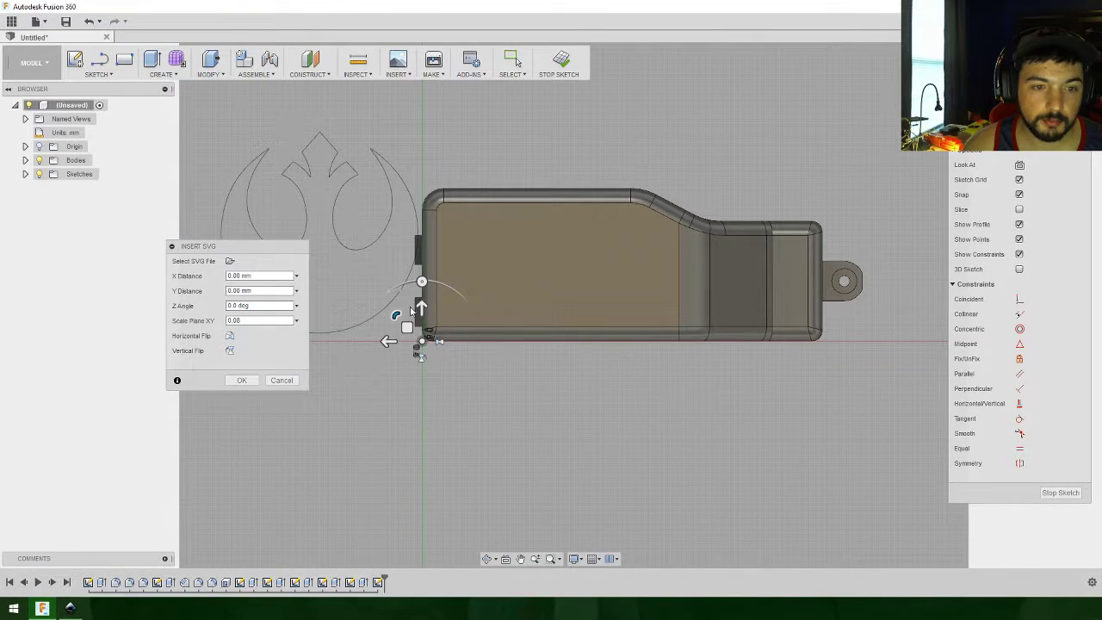
drag(421, 340, 542, 305)
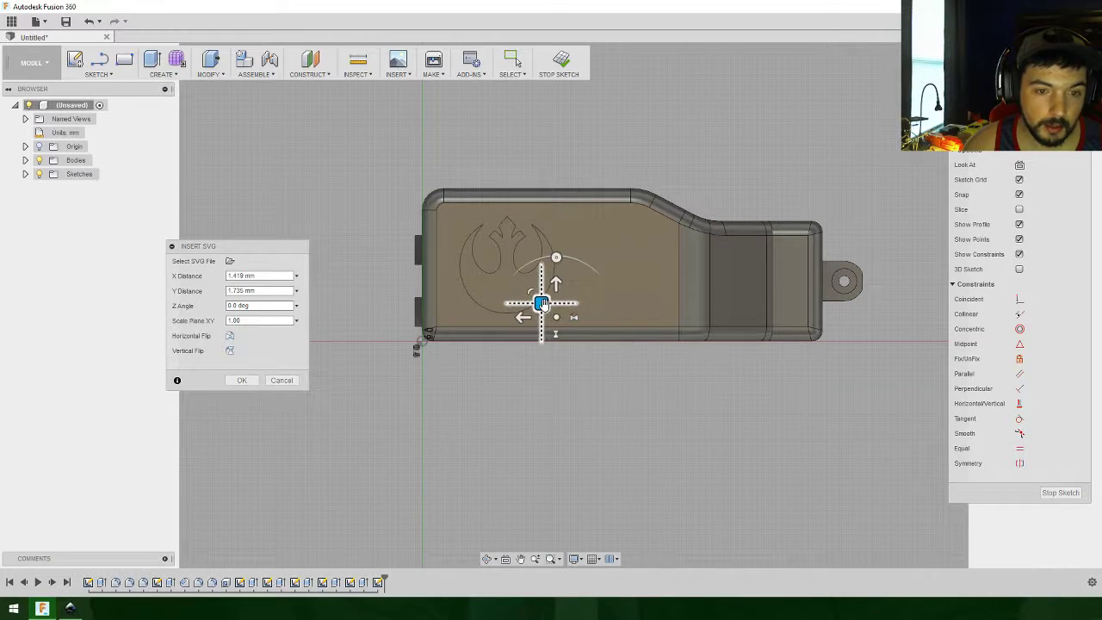
click(244, 381)
Step: Start extruding the rebel symbol profile into the case's flat face with a distance of -1 mm
mouse_move(564, 421)
shift+middle_down()
mouse_move(568, 387)
mouse_move(554, 365)
mouse_move(561, 394)
shift+middle_up()
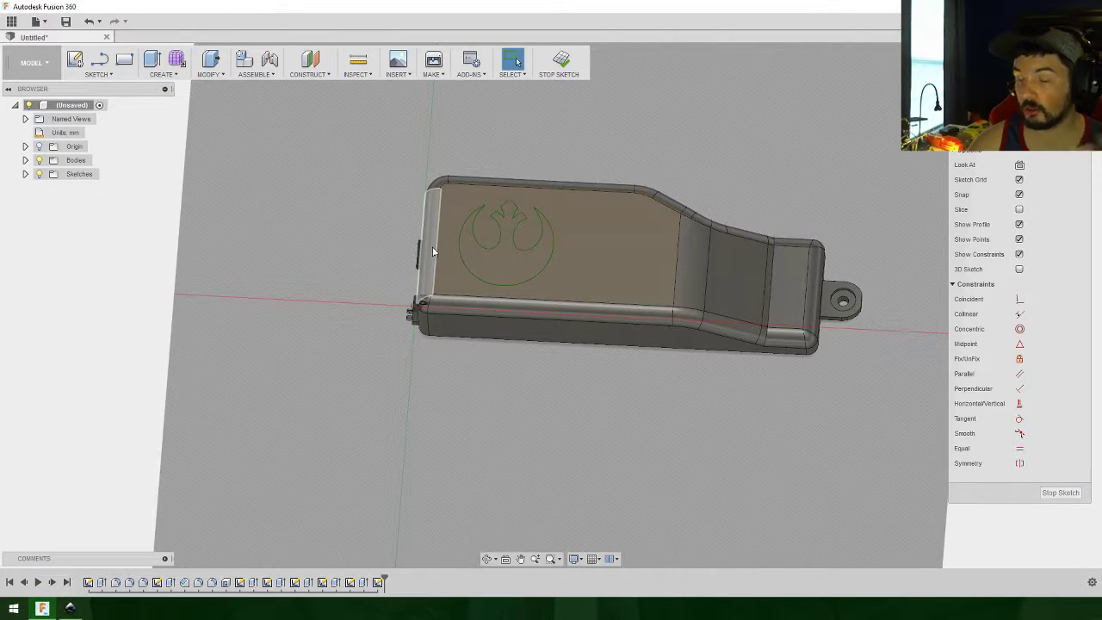
scroll(560, 238, down, 2)
scroll(560, 222, up, 2)
scroll(560, 220, up, 3)
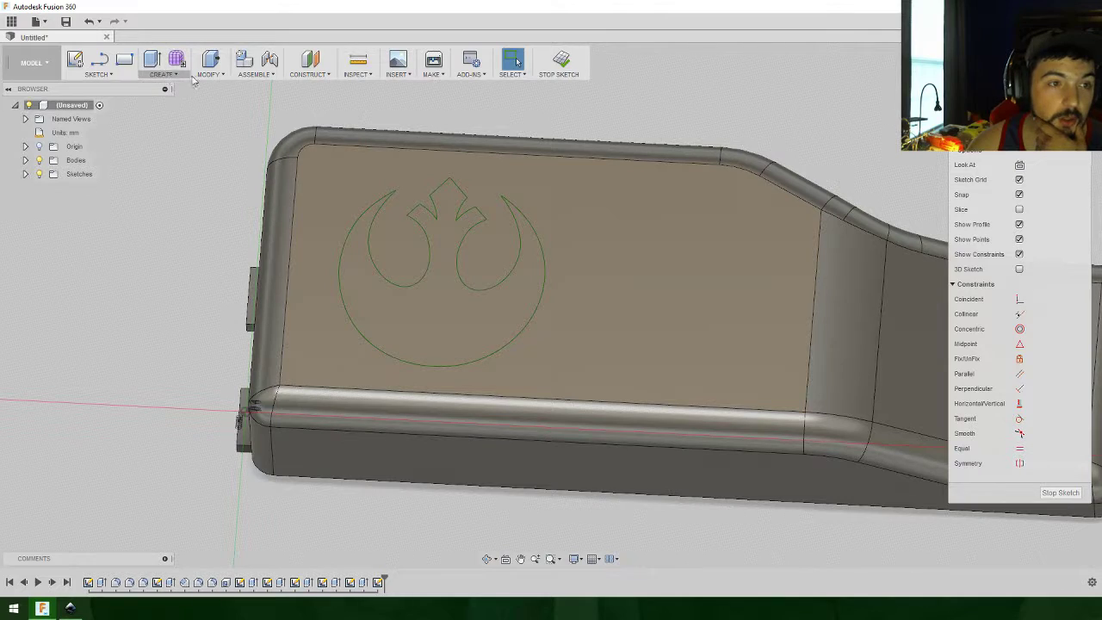
click(151, 61)
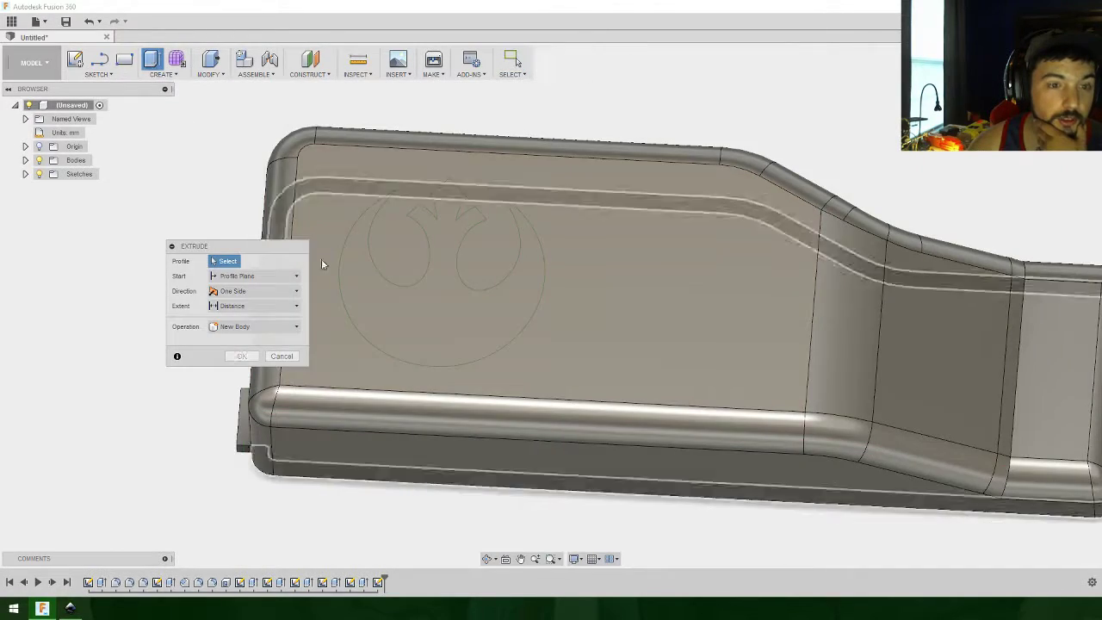
click(426, 319)
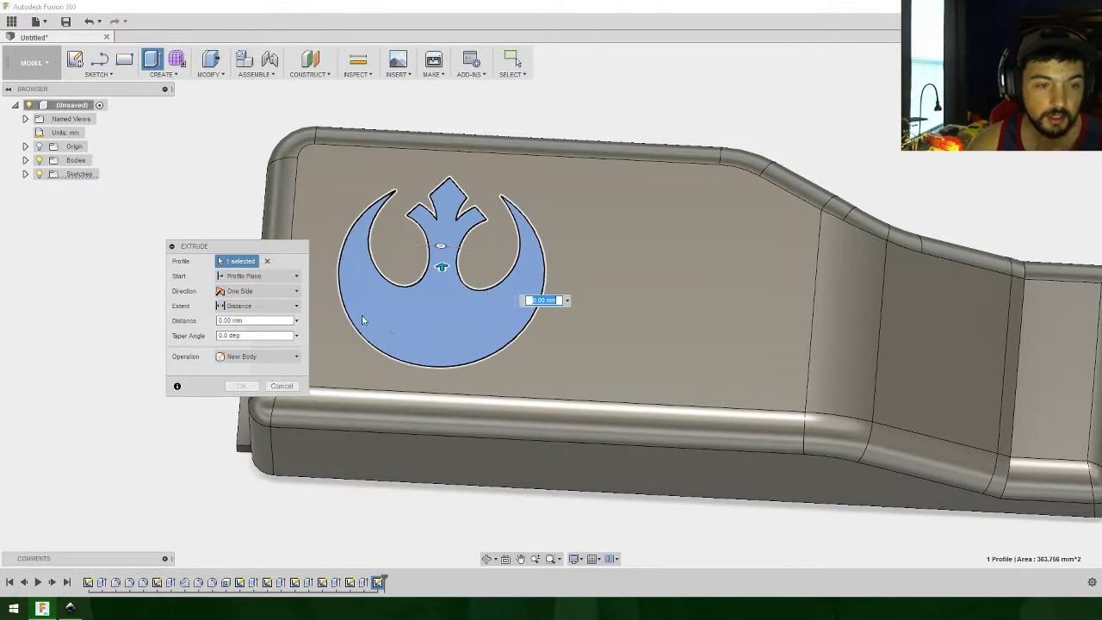
key(BackSpace)
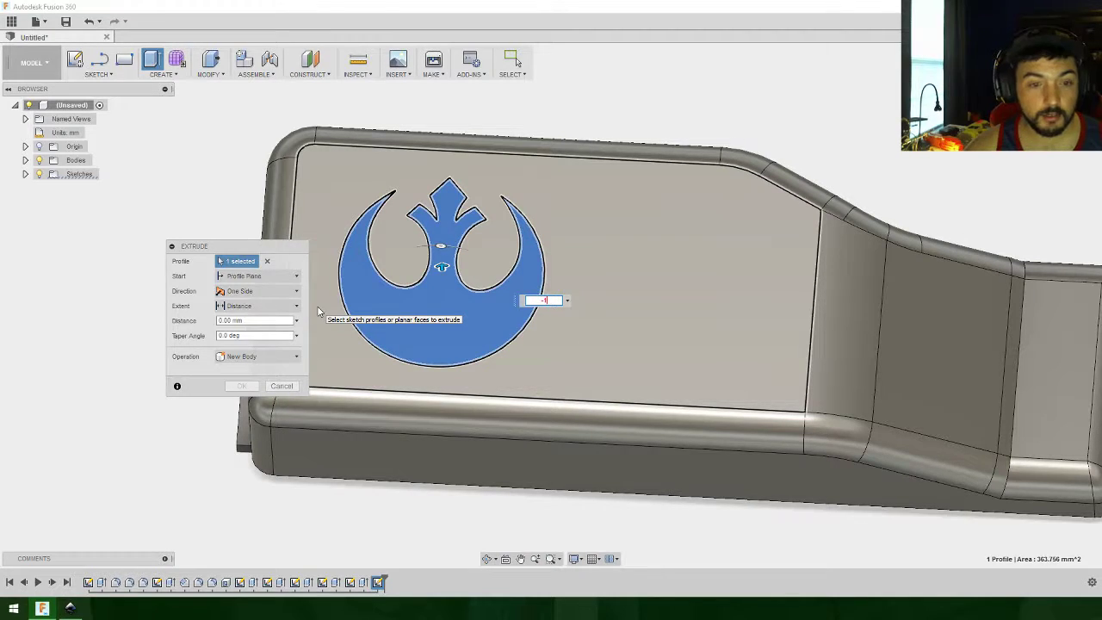
shift+middle_drag(318, 305, 564, 460)
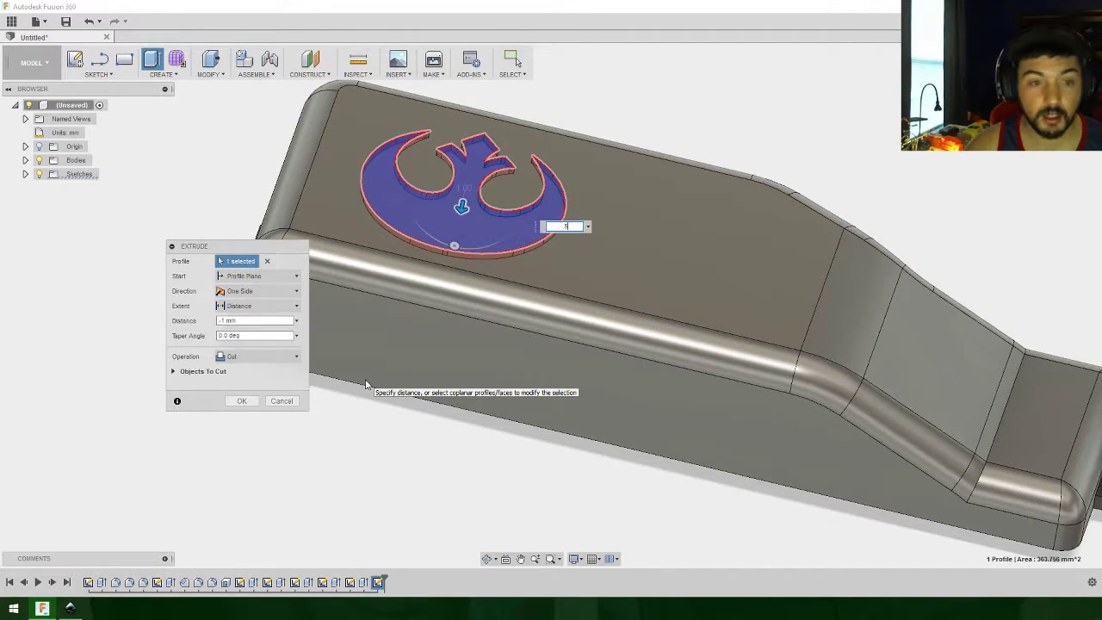
Step: Set the symbol's extrusion to a cut with a distance of -0.5 mm and finish it
key(Return)
click(256, 356)
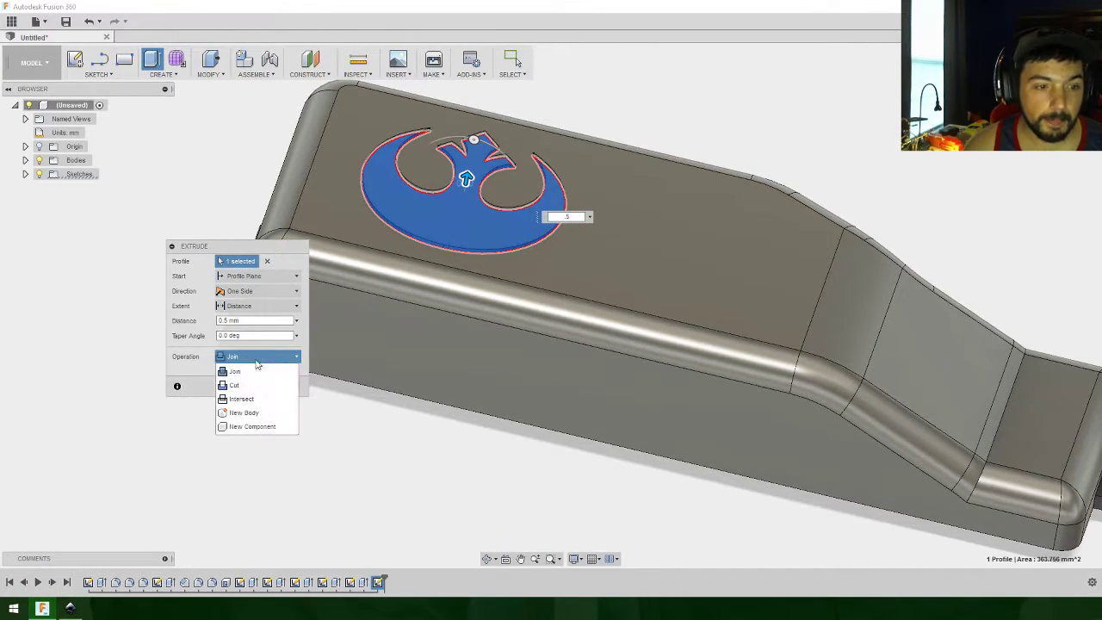
click(242, 385)
click(222, 320)
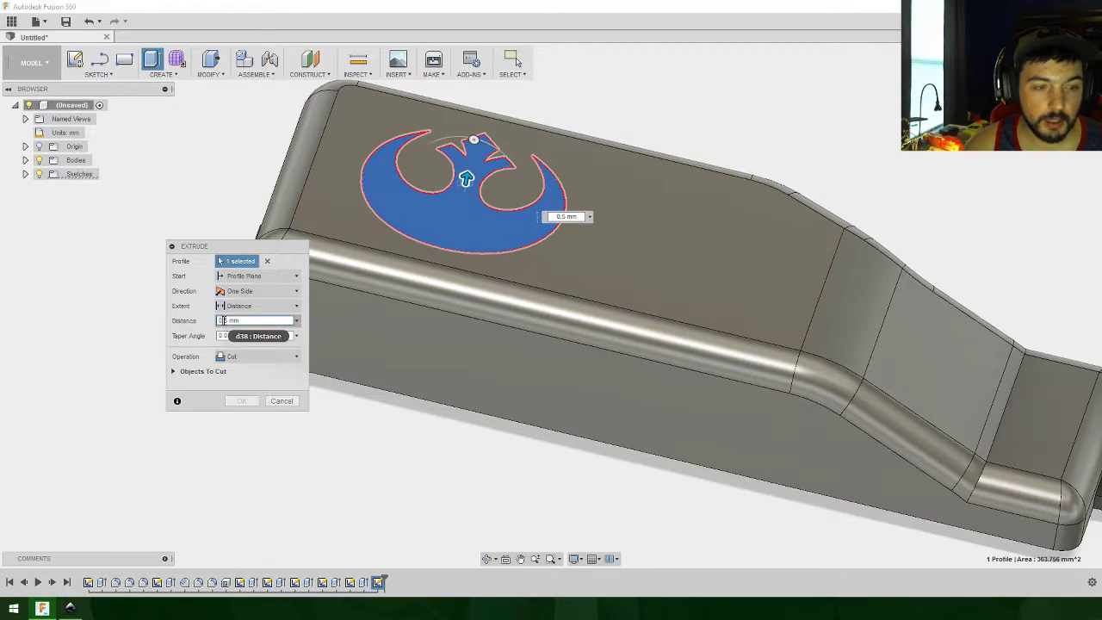
text(-)
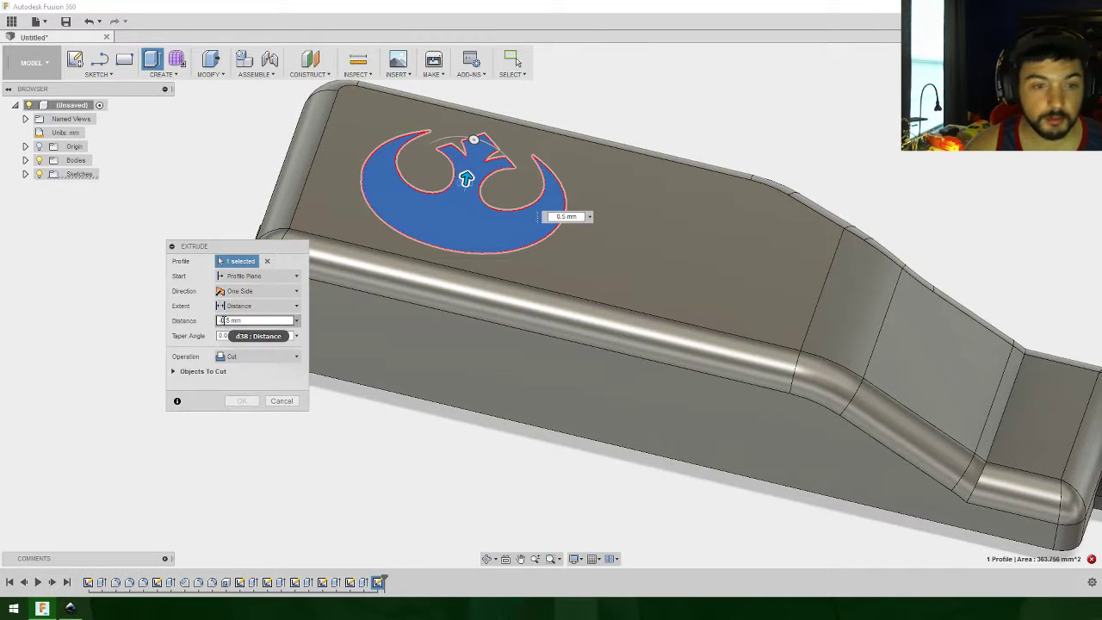
middle_drag(478, 465, 477, 519)
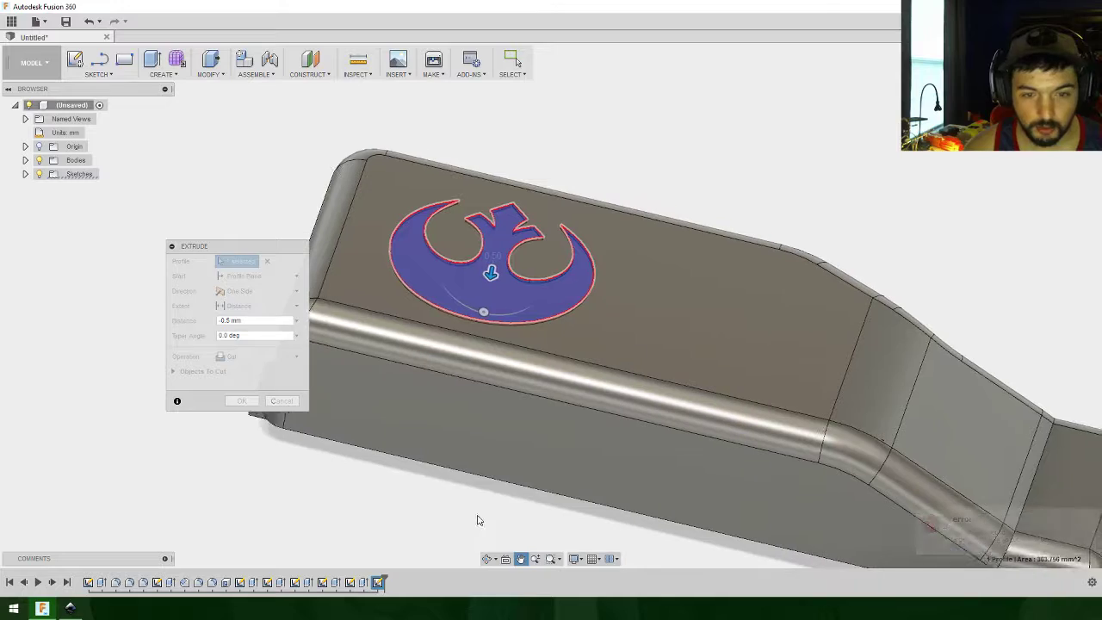
shift+middle_drag(692, 284, 676, 301)
click(245, 403)
Step: Inspect the engraved symbol and the whole case from several angles, including the tabbed end
scroll(784, 396, down, 5)
shift+middle_drag(802, 419, 917, 248)
shift+middle_drag(602, 138, 533, 206)
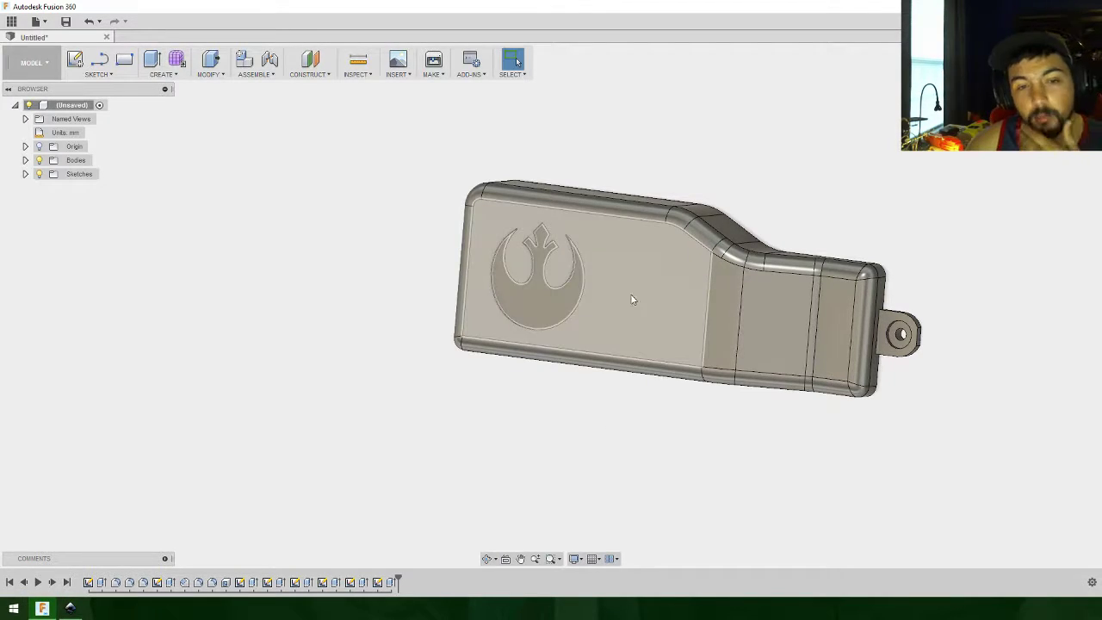
scroll(596, 348, up, 2)
scroll(638, 299, up, 2)
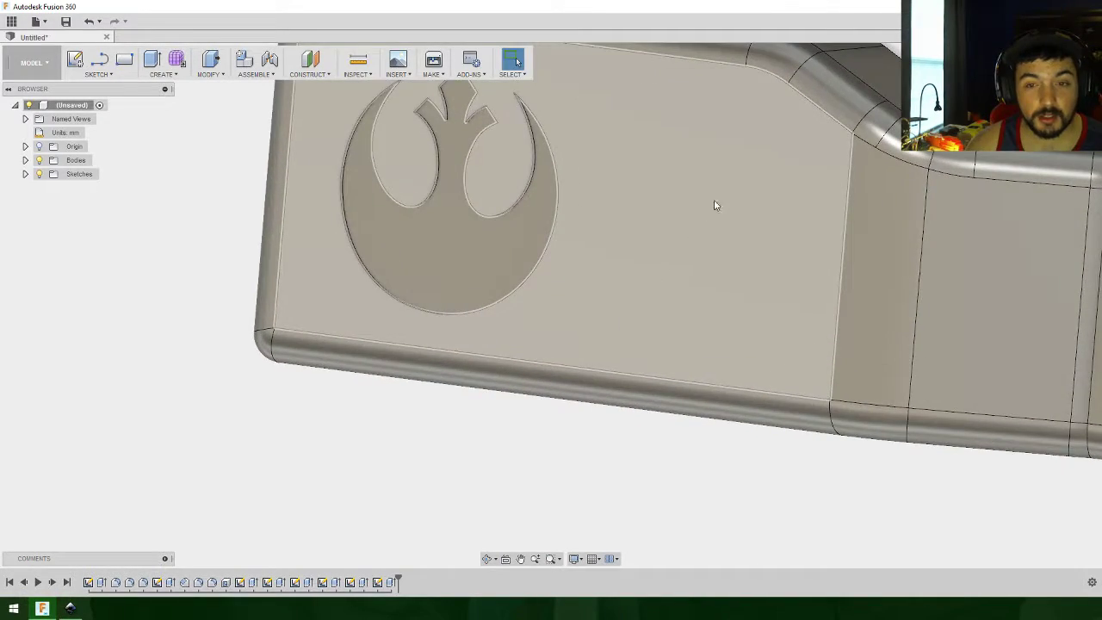
scroll(715, 205, up, 2)
middle_drag(778, 114, 694, 225)
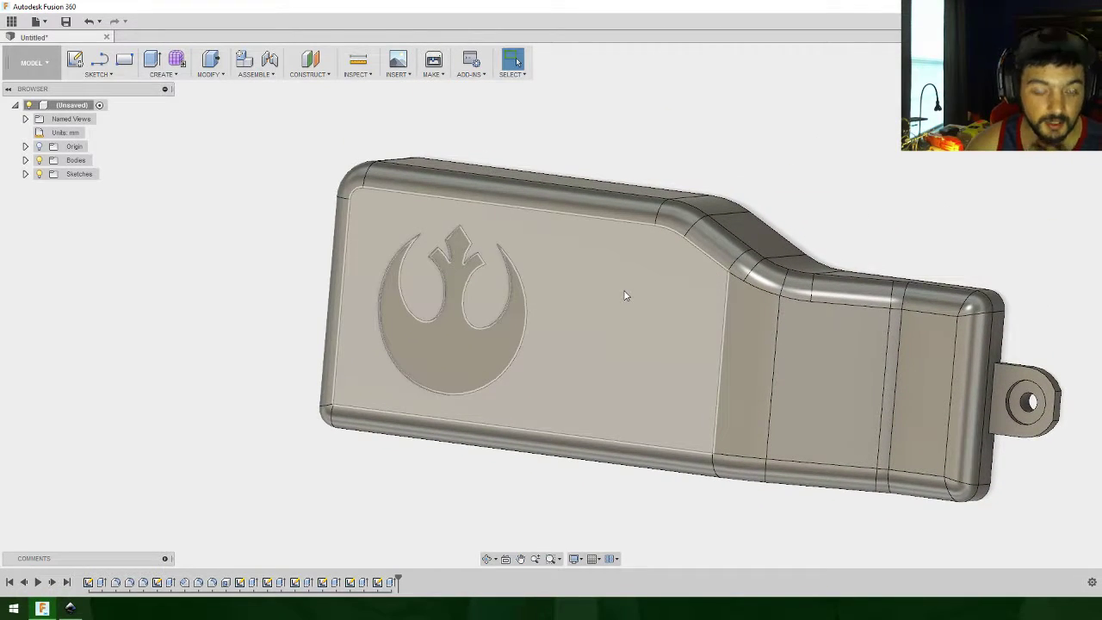
shift+middle_drag(586, 299, 667, 305)
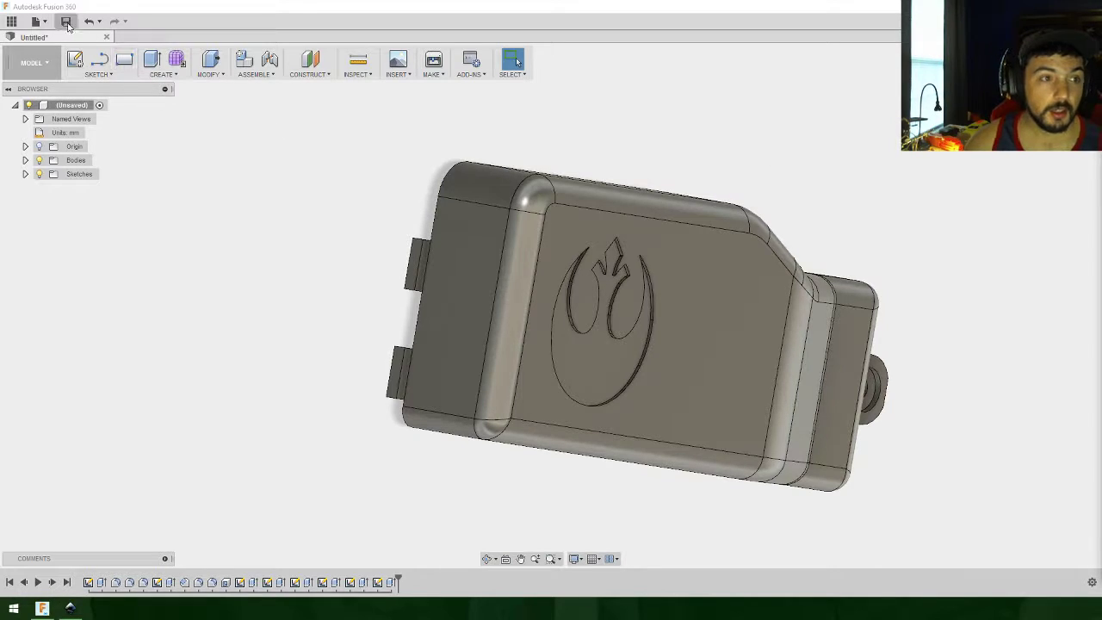
Step: Save the design under the name Stryfe Battery Door
click(38, 22)
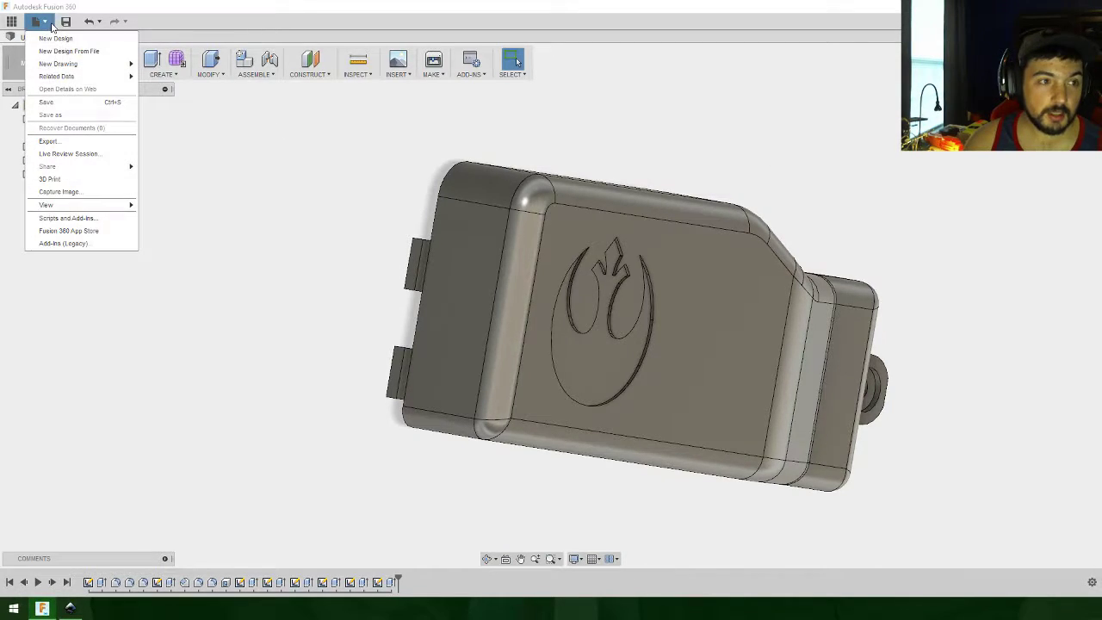
click(74, 102)
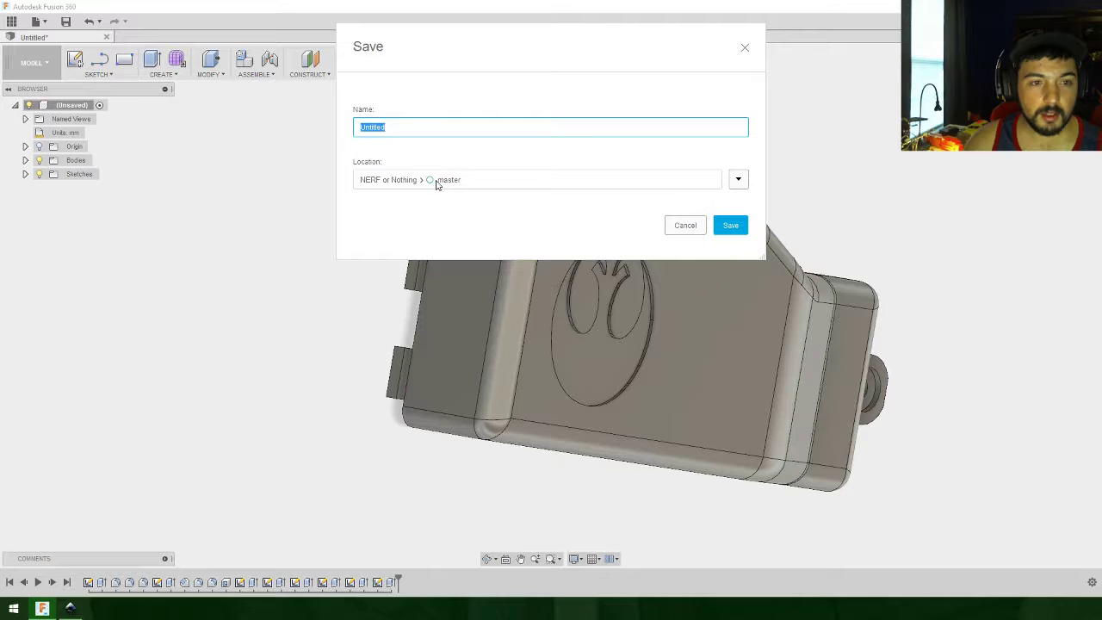
text(Stryfe)
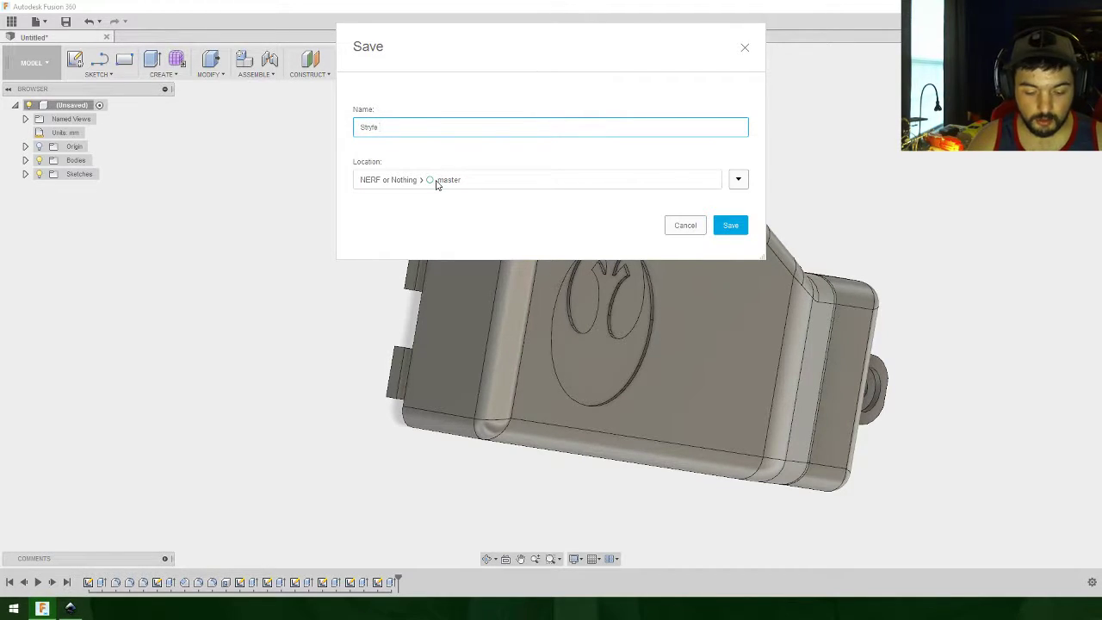
text( Battery D)
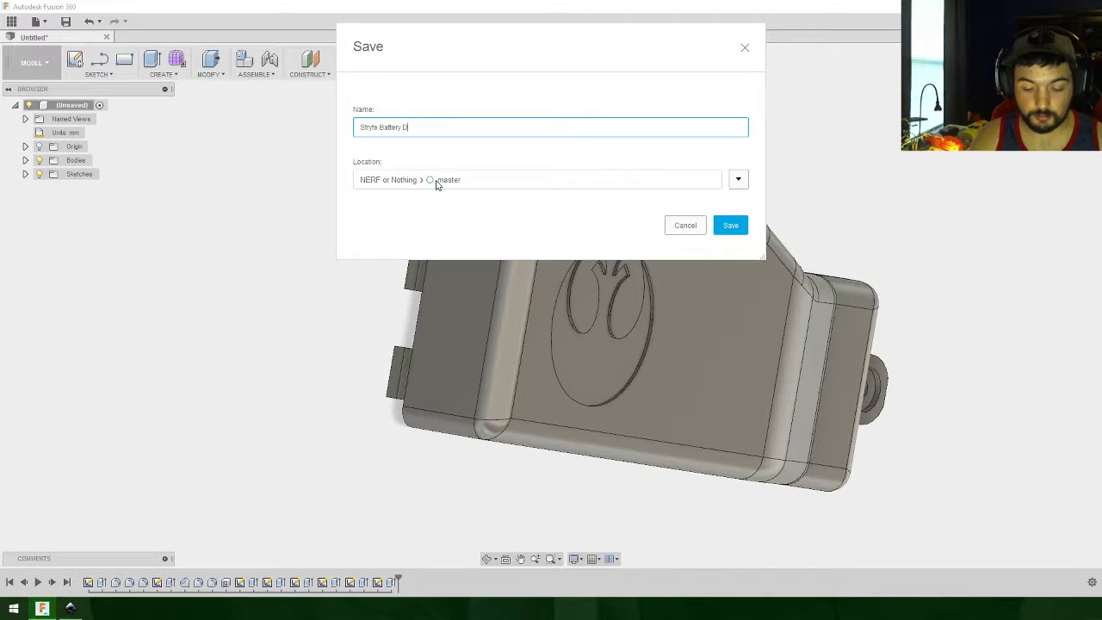
key(Return)
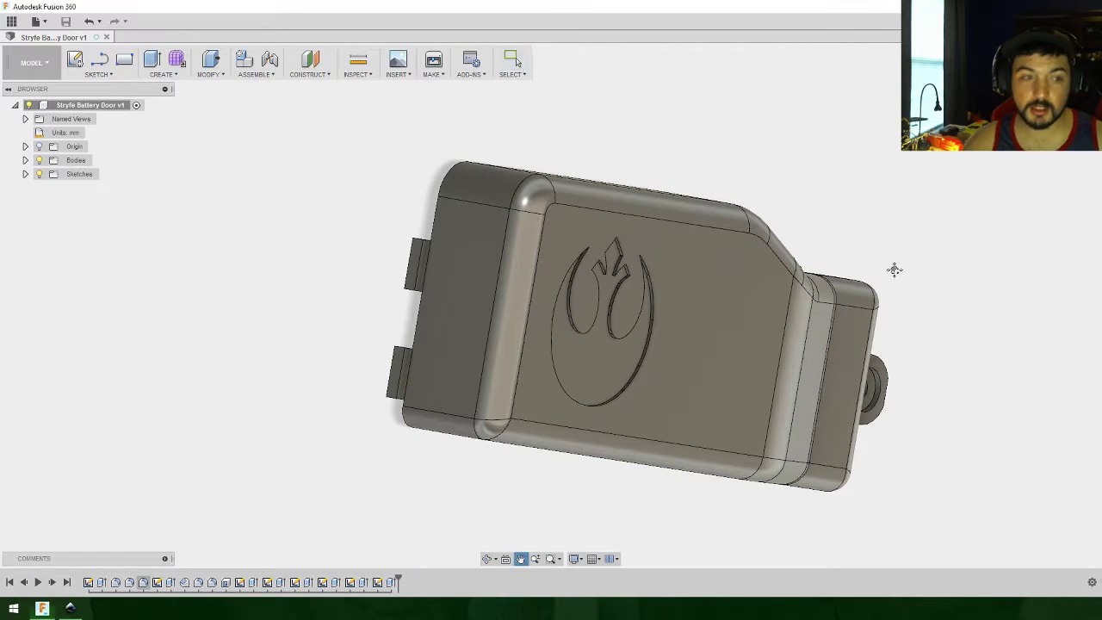
Step: Suppress the rebel symbol's sketch so that its engraving is removed from the case's flat face
middle_drag(893, 266, 825, 258)
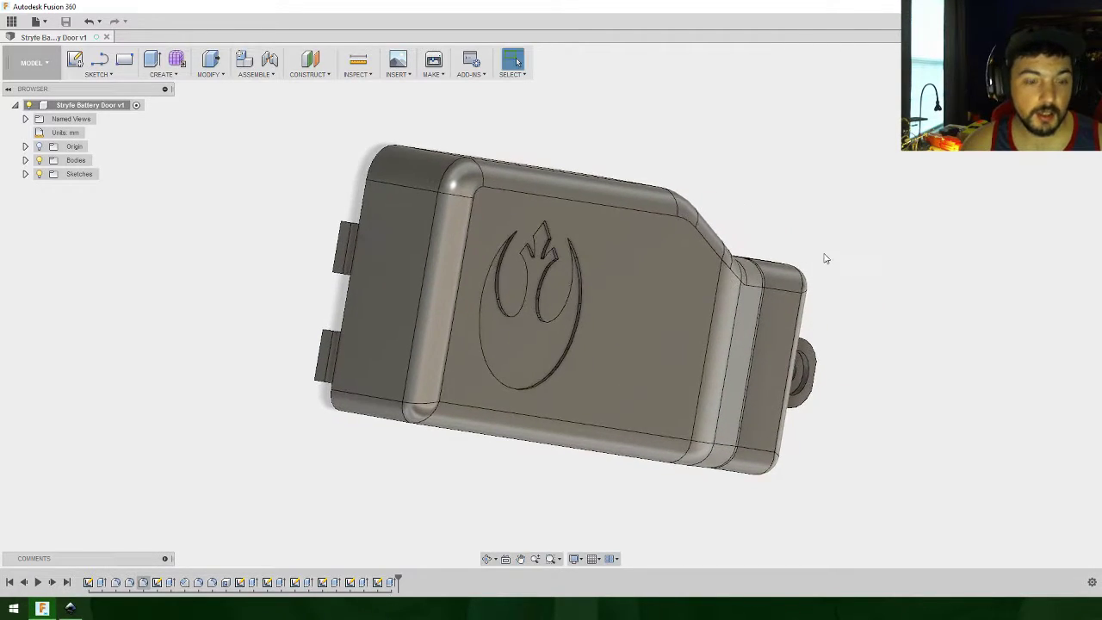
right_click(379, 583)
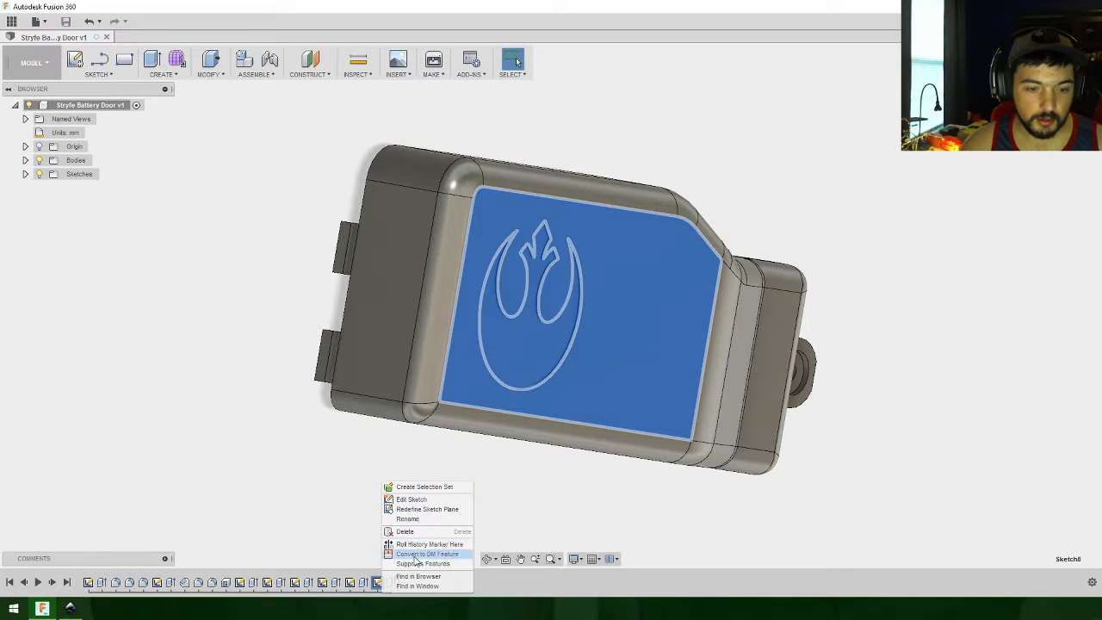
click(422, 563)
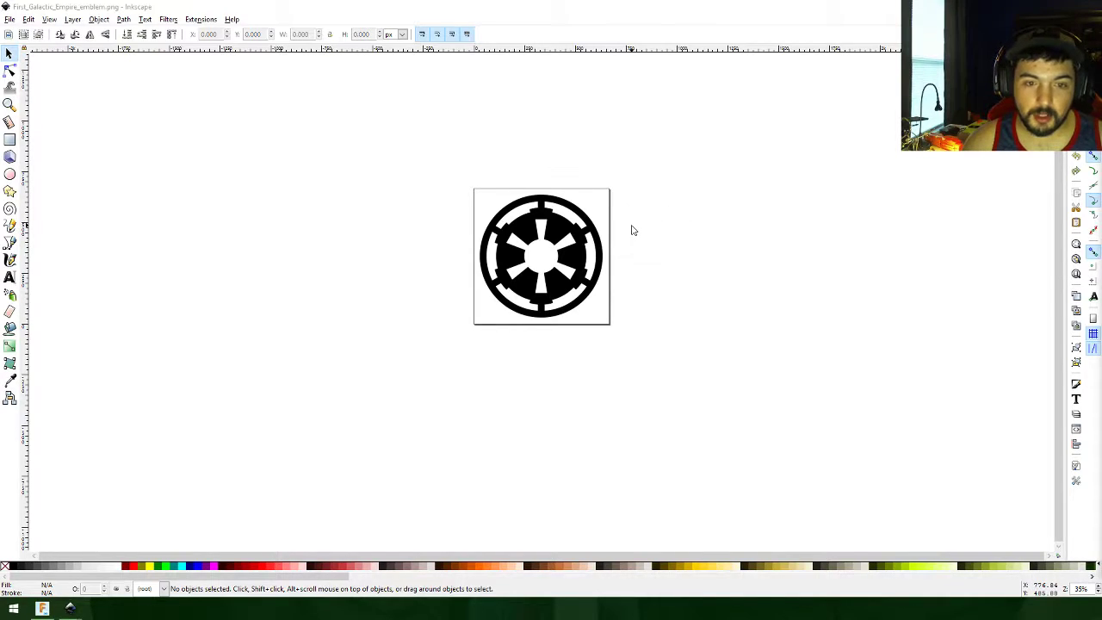
Step: Switch to Inkscape and trace the First_Galactic_Empire_emblem.png bitmap into a path with a brightness cutoff single scan
shift+scroll(633, 230, left, 3)
ctrl+scroll(725, 249, down, 3)
ctrl+scroll(726, 248, up, 4)
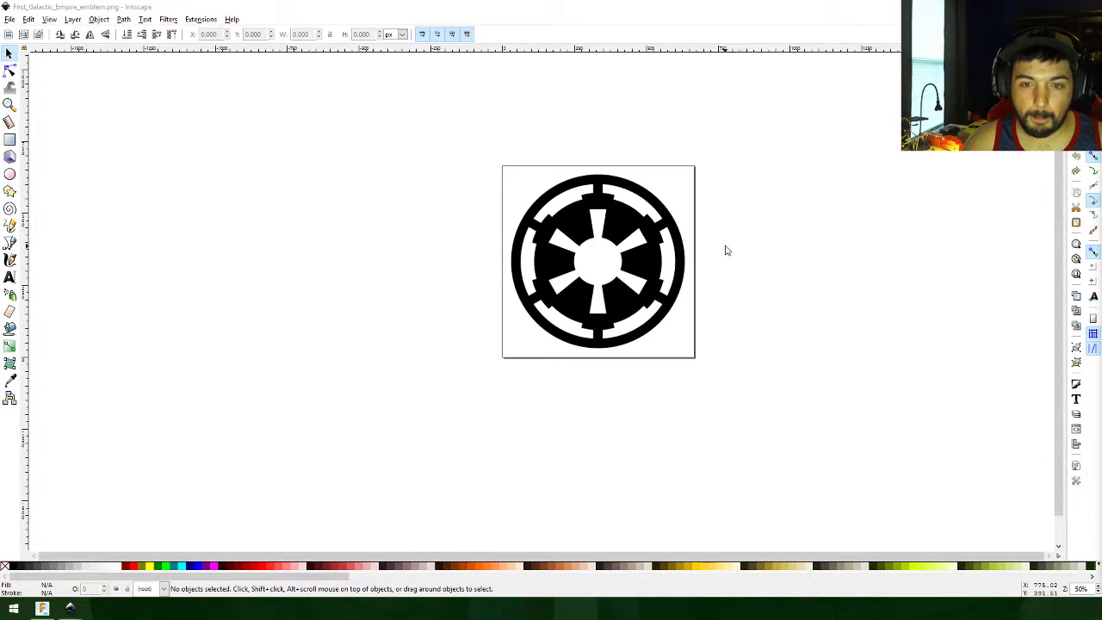
ctrl+scroll(726, 250, up, 1)
click(144, 19)
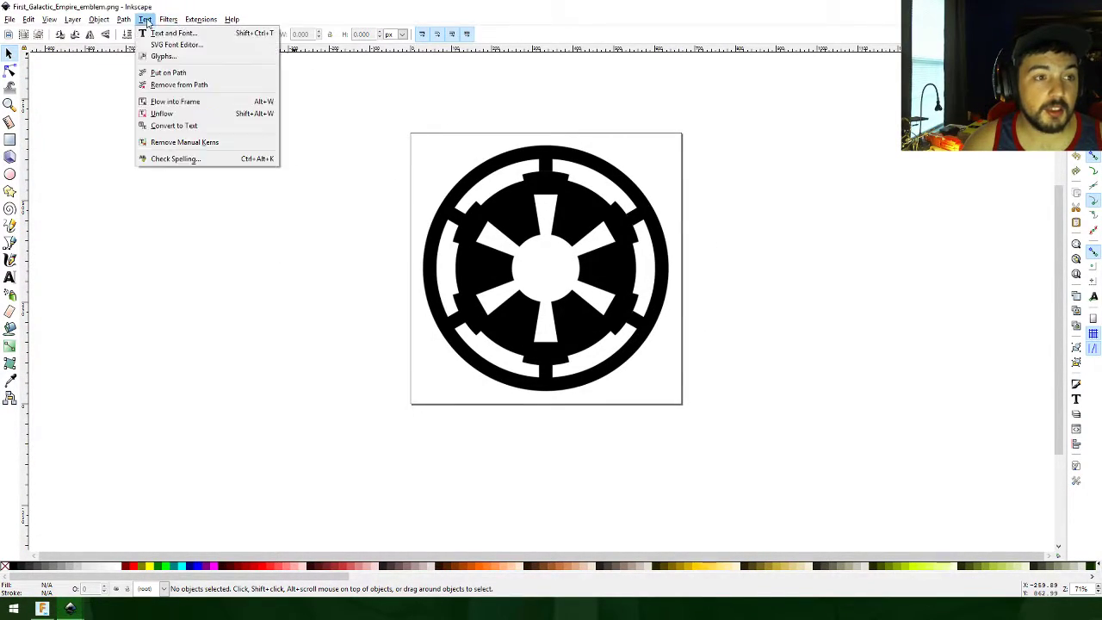
click(508, 274)
click(502, 272)
click(144, 19)
click(138, 58)
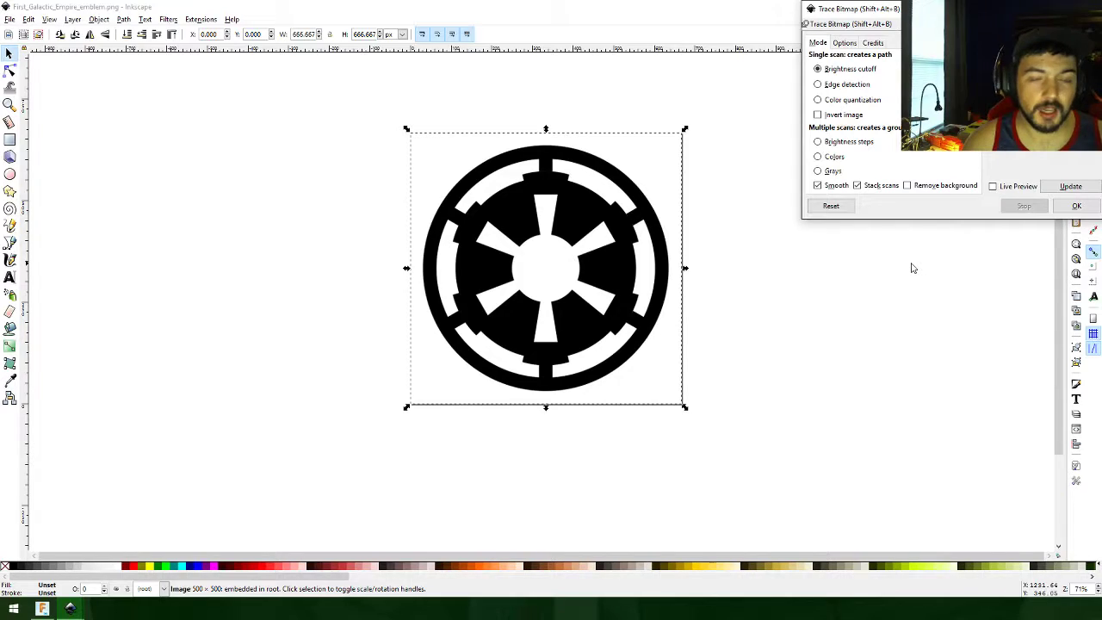
click(1077, 206)
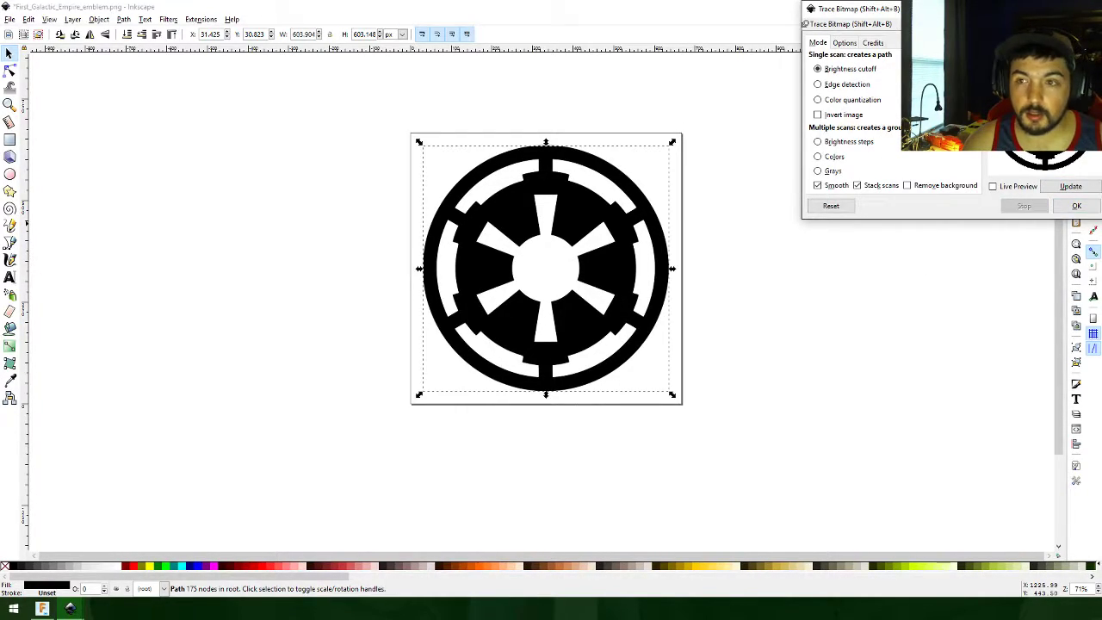
click(1091, 9)
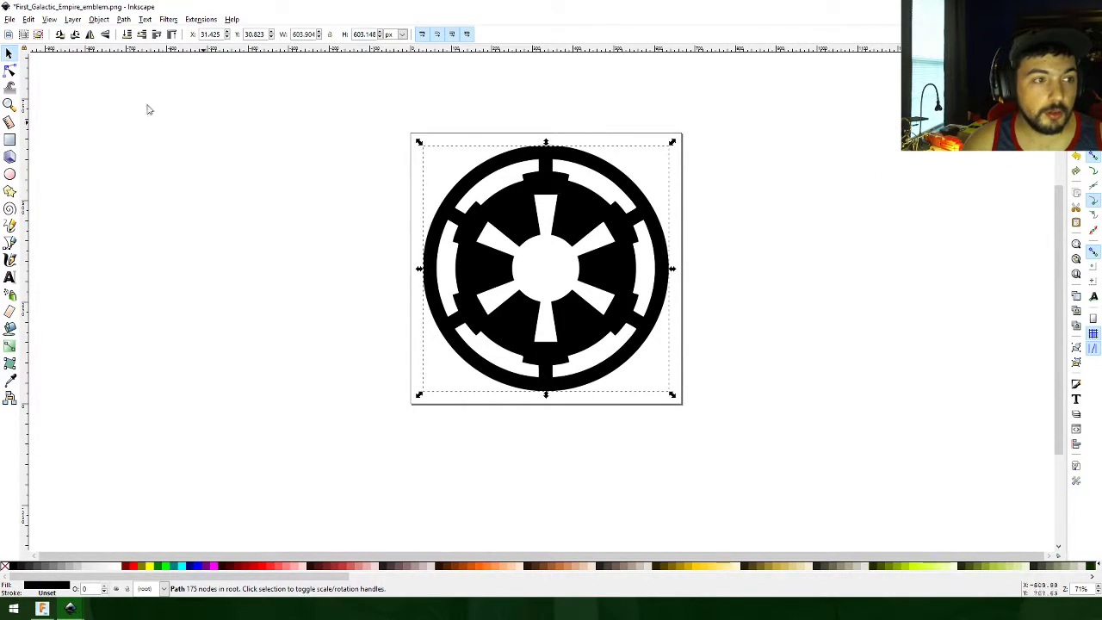
Step: Move the traced emblem off the page and delete the original bitmap
mouse_move(613, 187)
mouse_down()
mouse_move(778, 221)
mouse_move(909, 199)
mouse_up()
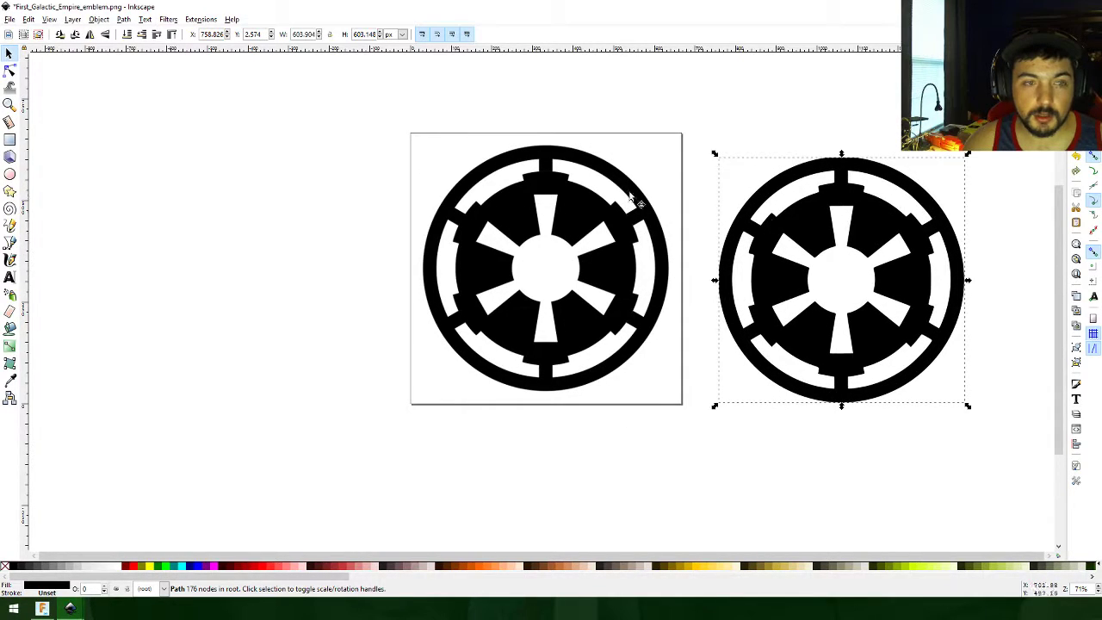
click(9, 70)
click(517, 165)
click(801, 219)
click(723, 202)
click(11, 54)
click(561, 204)
key(Delete)
Step: Check the traced emblem's nodes and move the emblem back onto the page
double_click(812, 224)
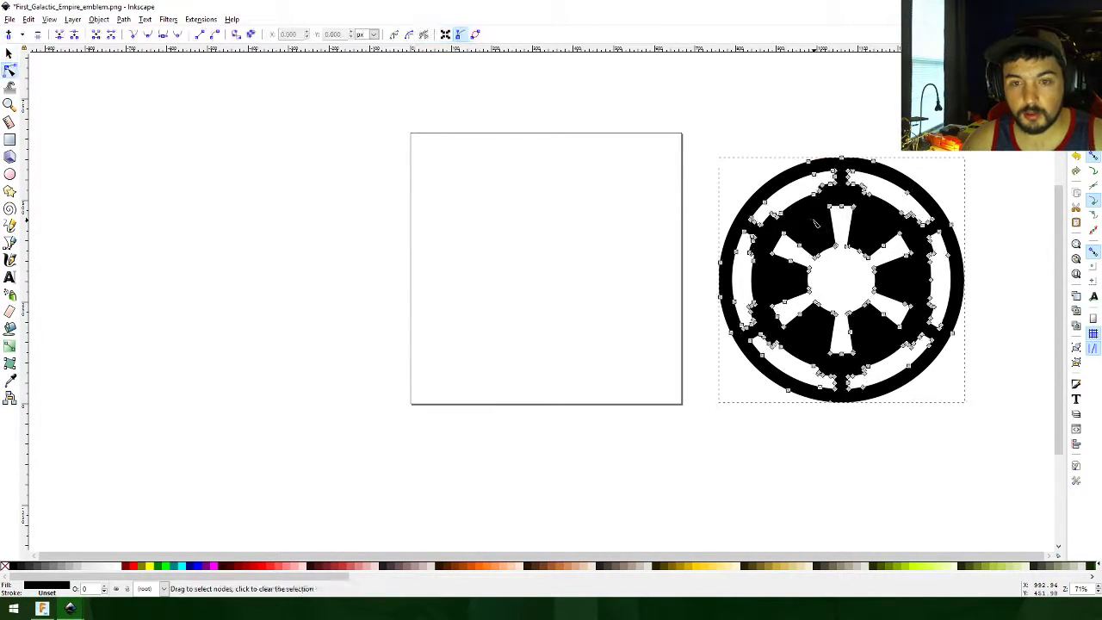
click(10, 53)
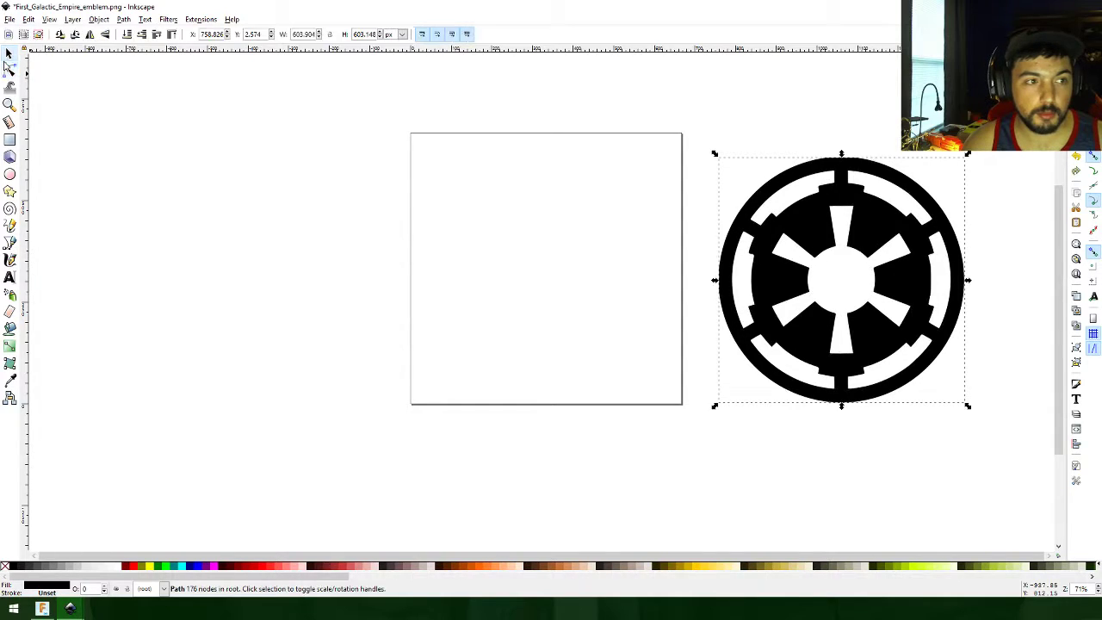
drag(812, 229, 524, 218)
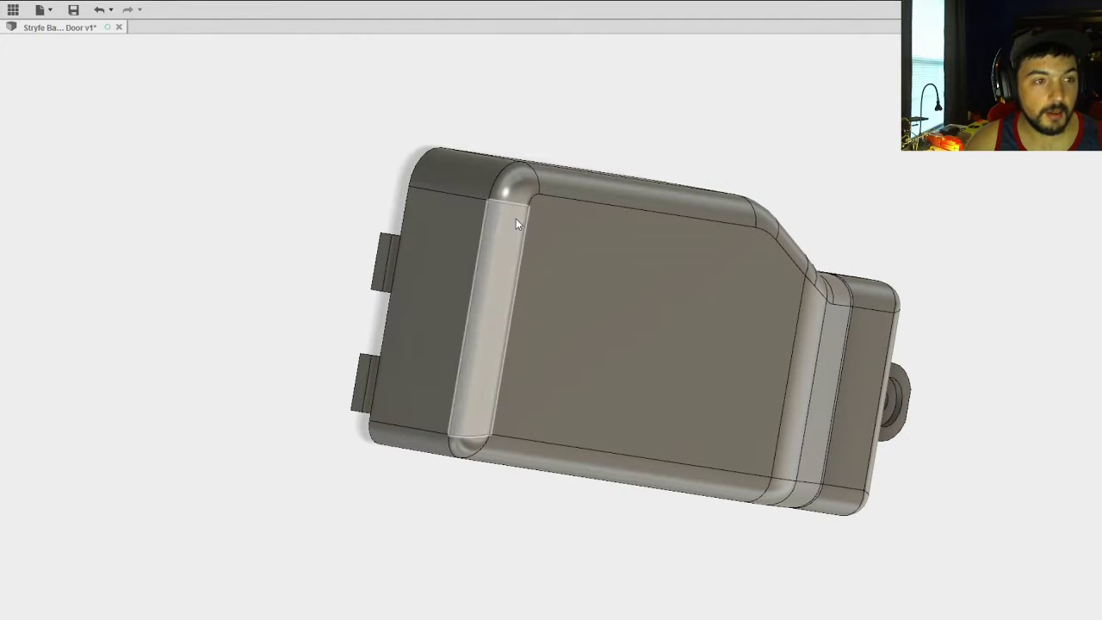
Step: In Fusion 360, insert the Empire emblem SVG on the case's large flat face
click(456, 125)
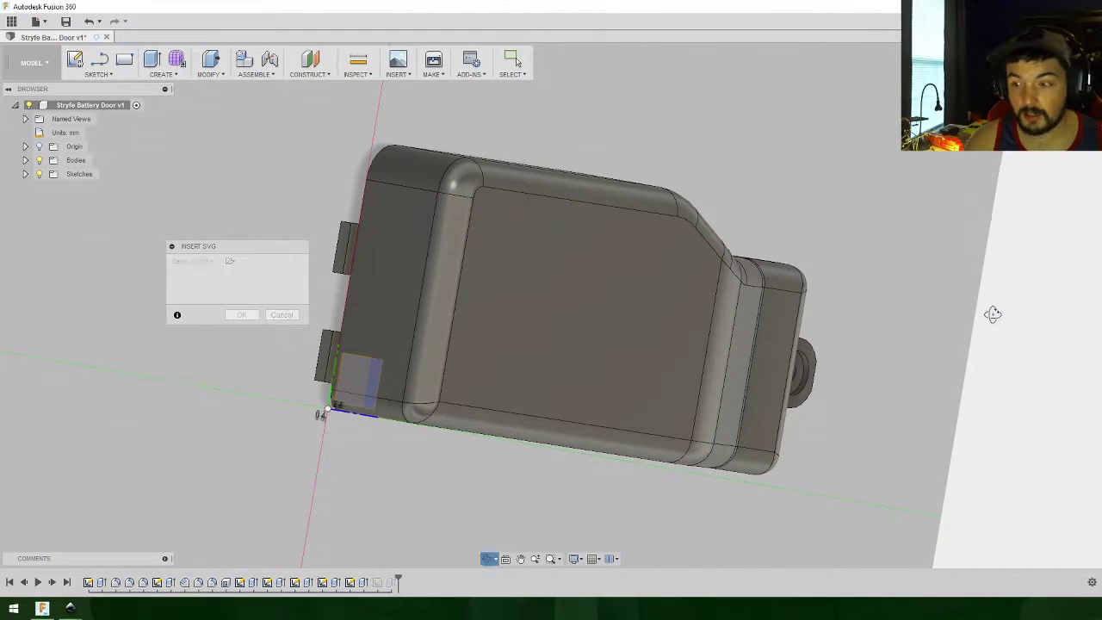
click(1083, 336)
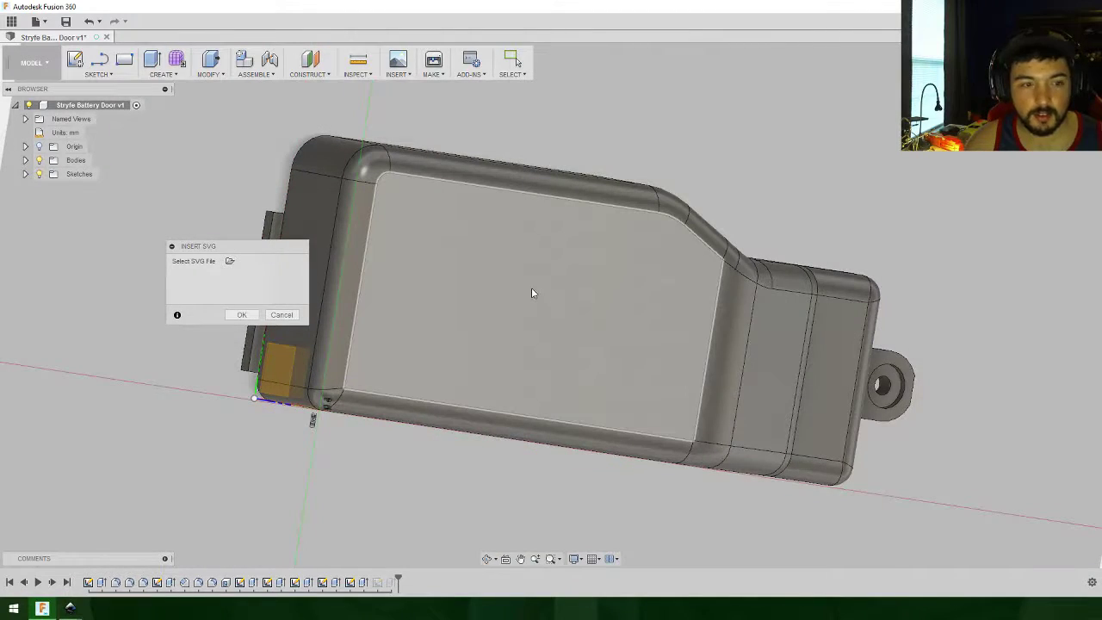
click(531, 291)
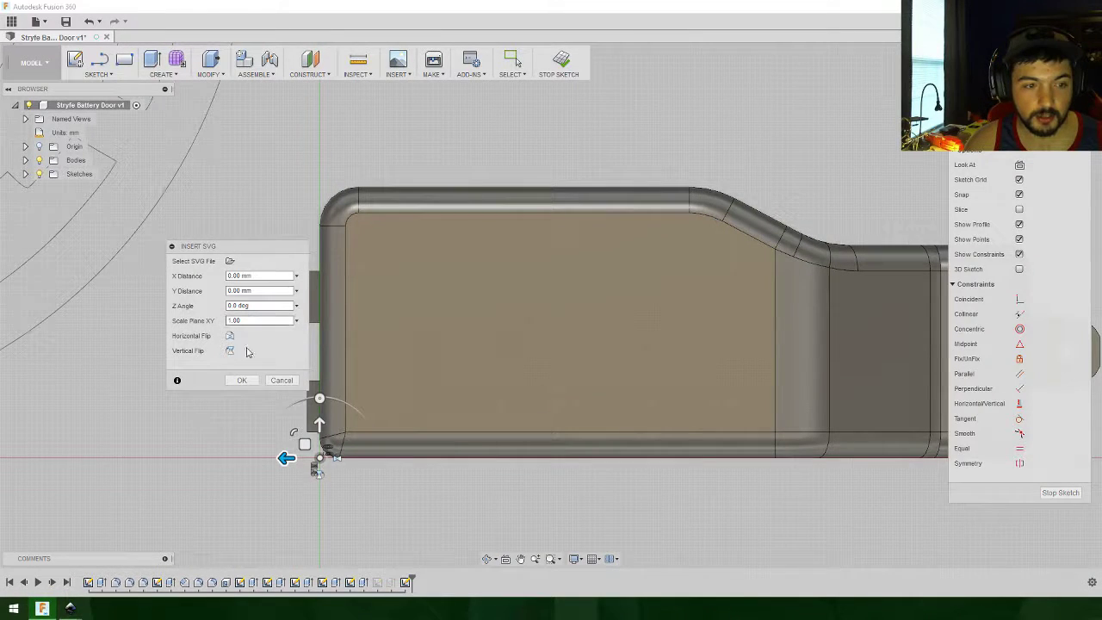
Step: Scale the emblem down to fit the flat face and place it near the tabbed end, at about X -35.88 mm and Y 7.011 mm
scroll(487, 269, down, 5)
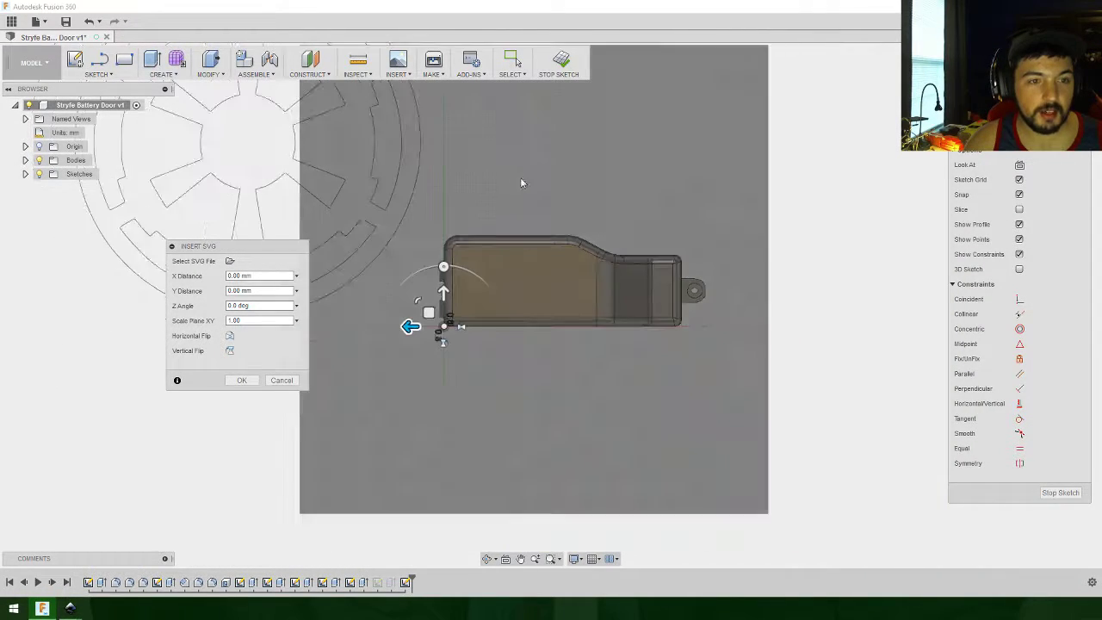
middle_drag(557, 244, 717, 350)
middle_drag(698, 313, 680, 281)
drag(613, 444, 634, 456)
scroll(638, 443, up, 5)
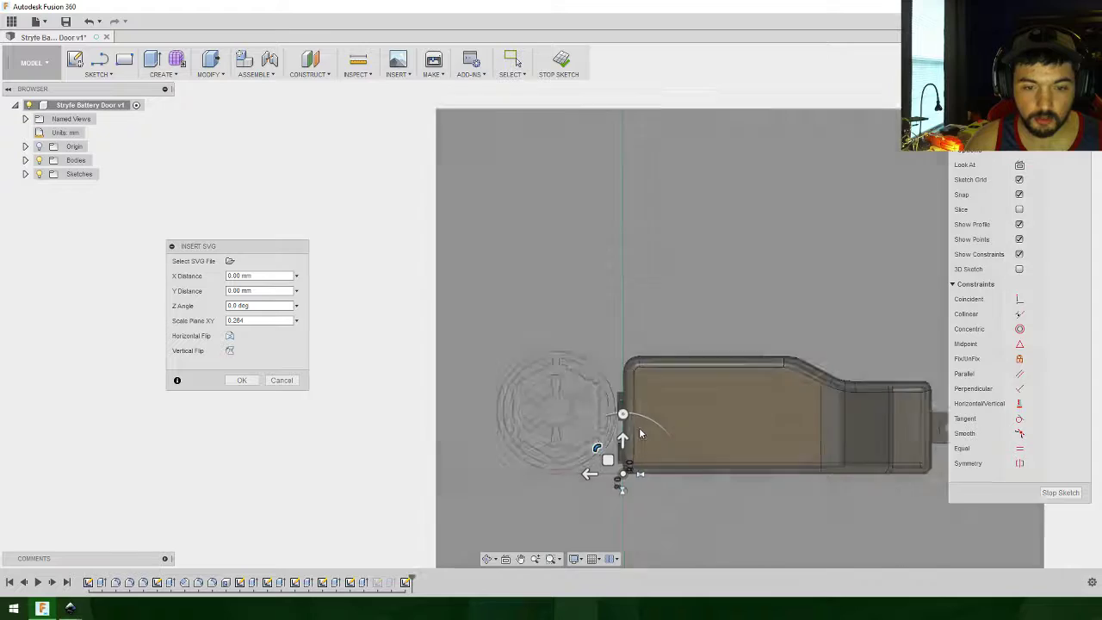
drag(583, 488, 591, 486)
middle_drag(592, 491, 482, 452)
drag(477, 438, 678, 411)
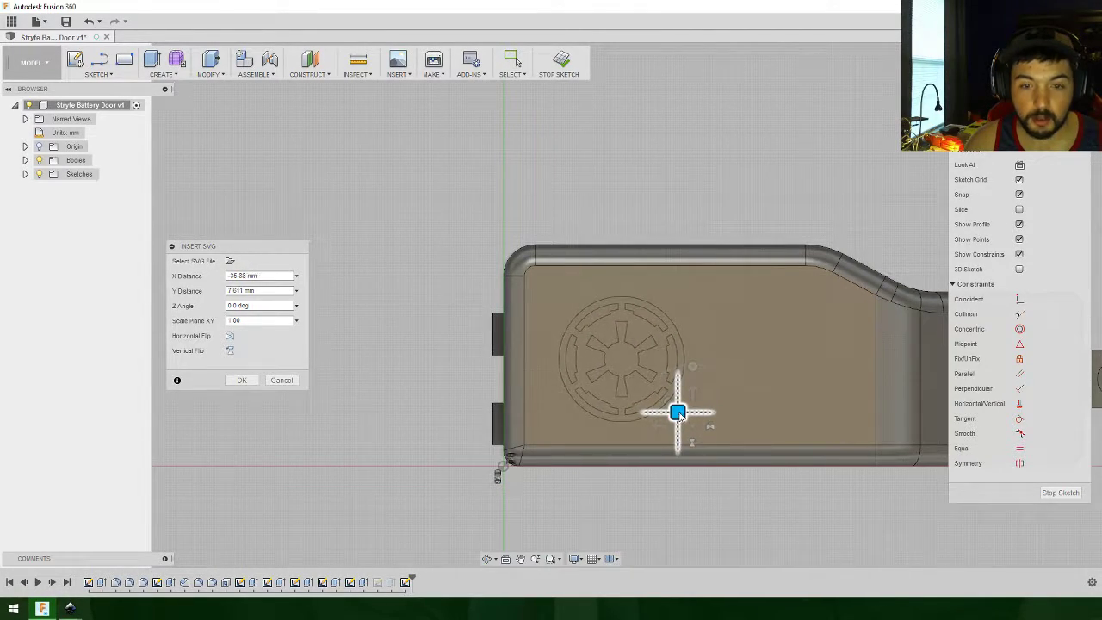
click(244, 381)
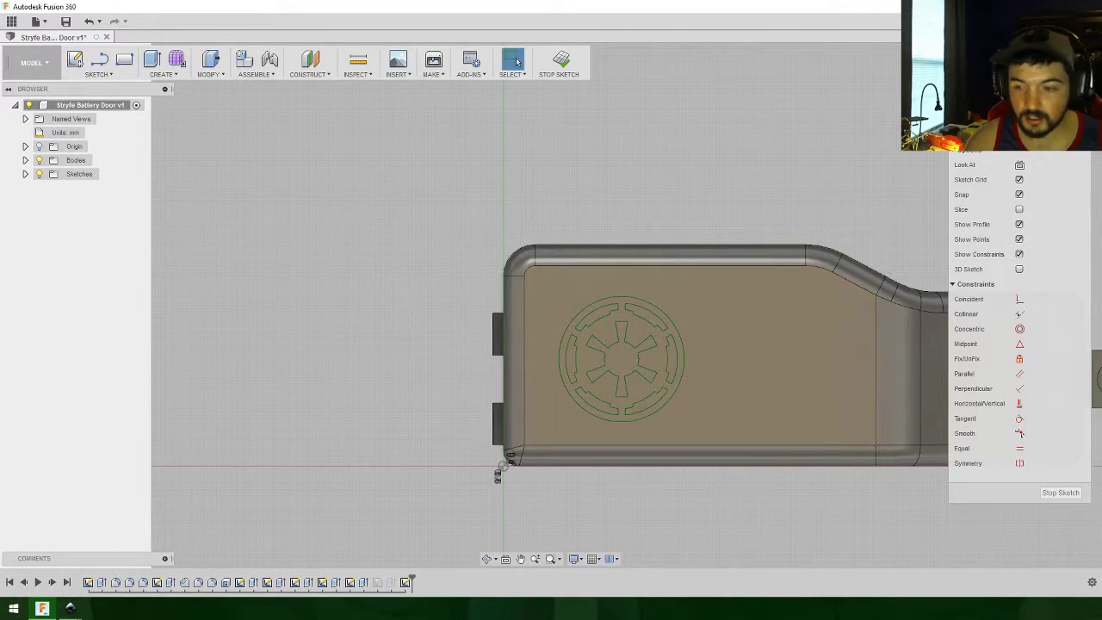
Step: Extrude the emblem profile as a cut with a distance of -0.5 mm into the flat face
click(151, 58)
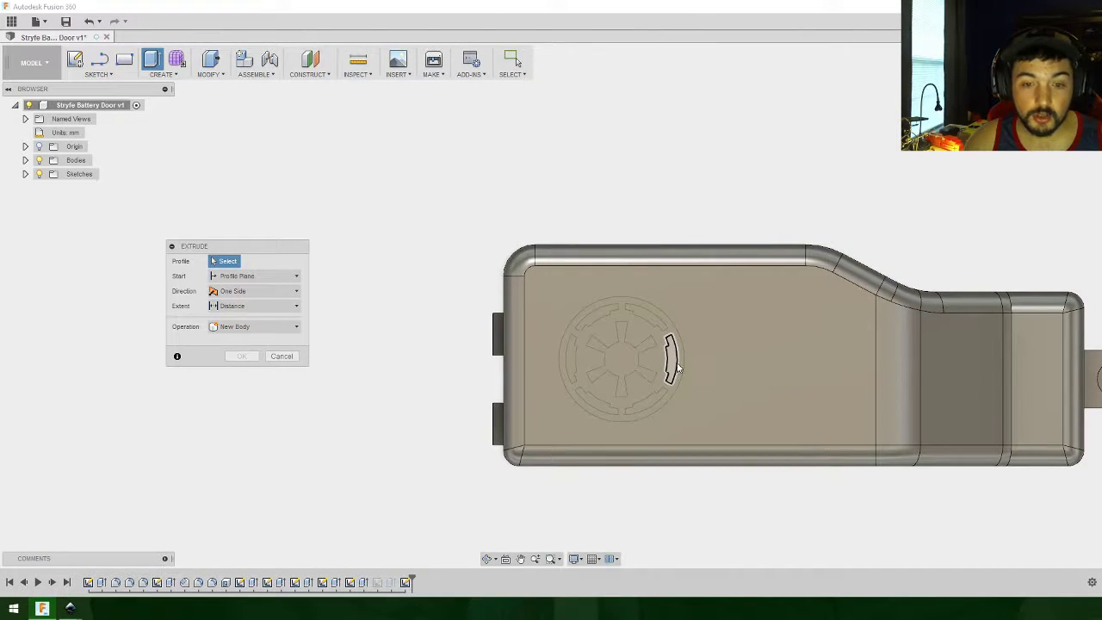
scroll(684, 409, up, 1)
scroll(685, 409, up, 3)
shift+middle_drag(726, 511, 721, 485)
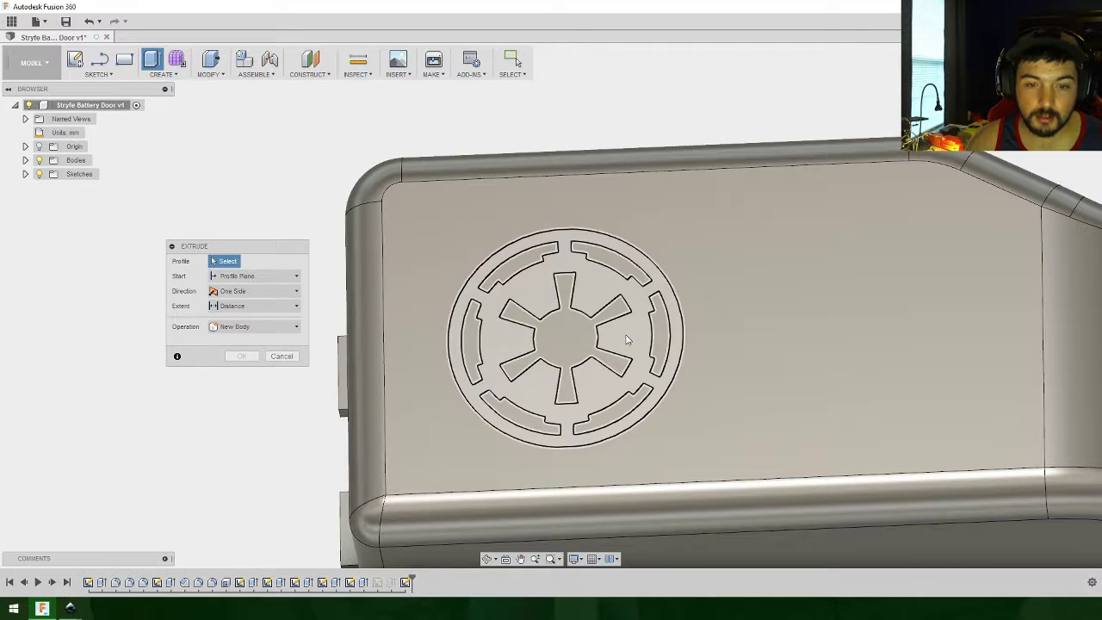
click(628, 340)
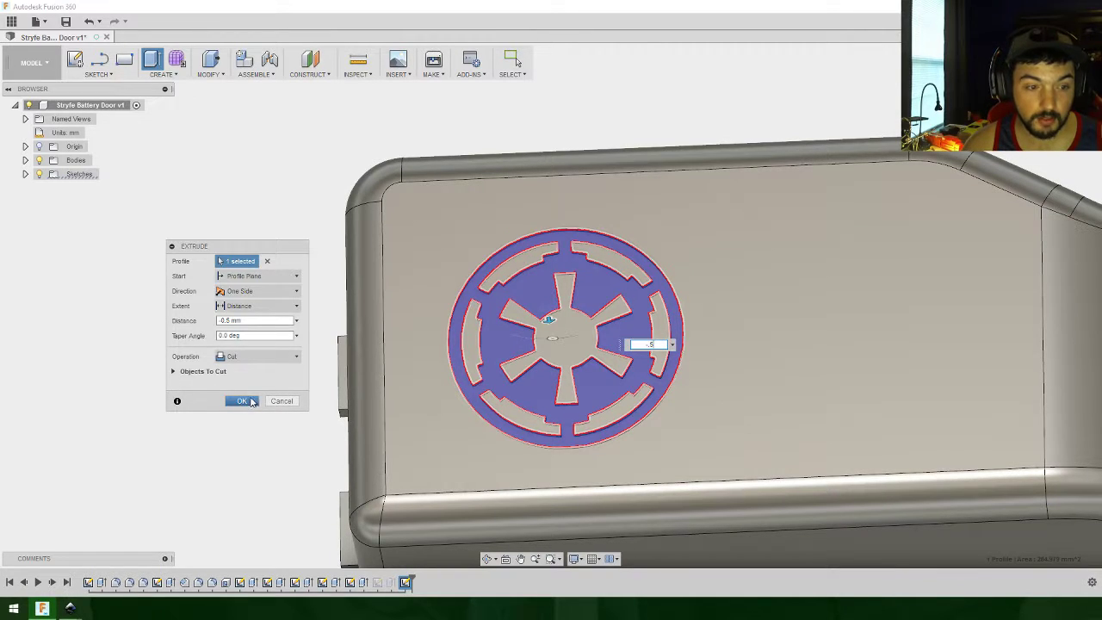
click(242, 401)
Step: Inspect the engraved Empire emblem and the whole case up close and from several angles
shift+middle_drag(508, 374, 557, 373)
shift+middle_drag(683, 336, 642, 384)
scroll(688, 405, down, 5)
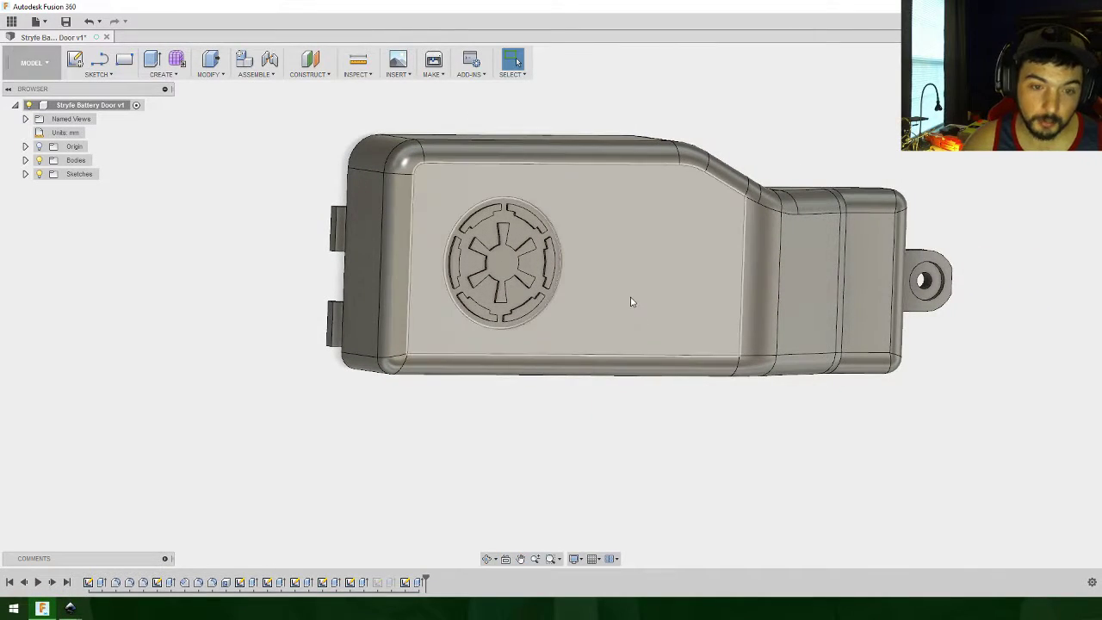
scroll(633, 302, down, 2)
scroll(624, 292, up, 7)
middle_drag(585, 241, 683, 299)
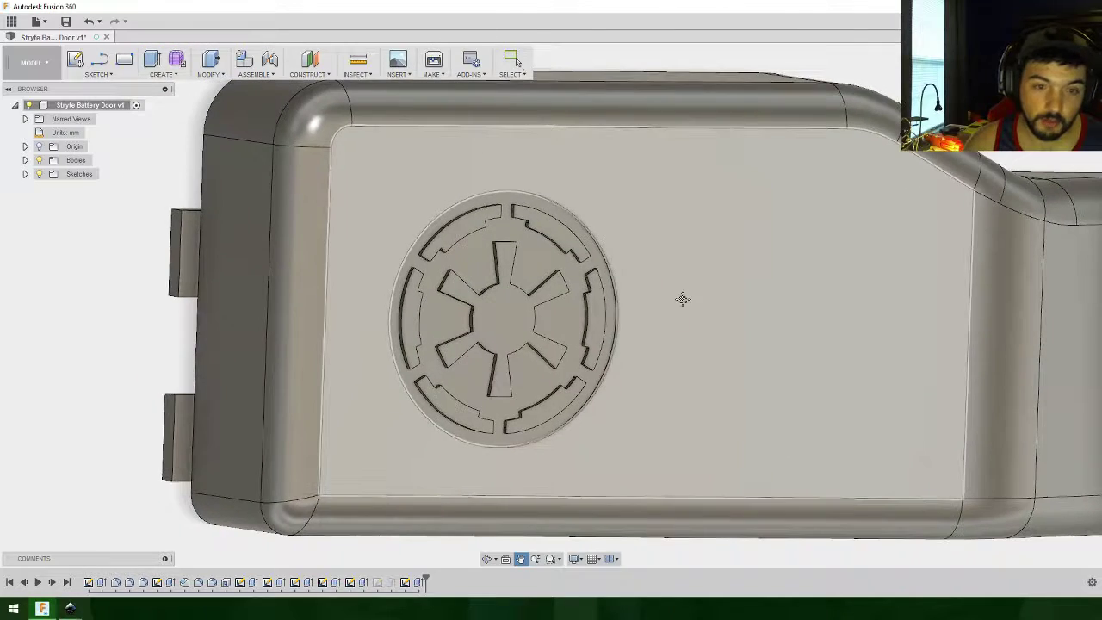
scroll(659, 325, down, 5)
scroll(663, 326, up, 6)
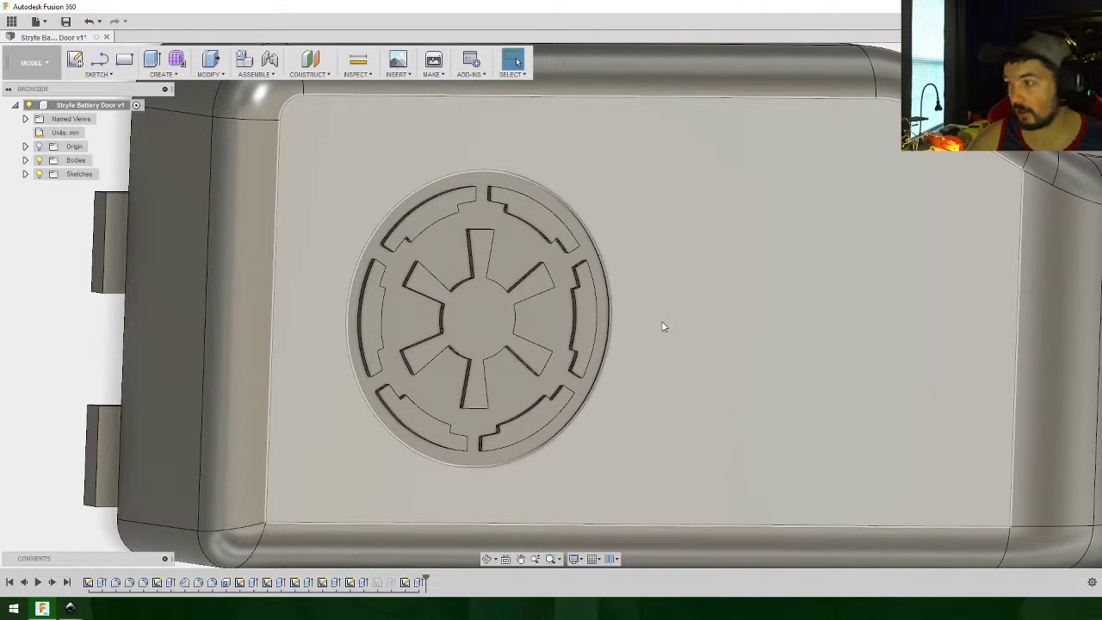
scroll(727, 338, down, 1)
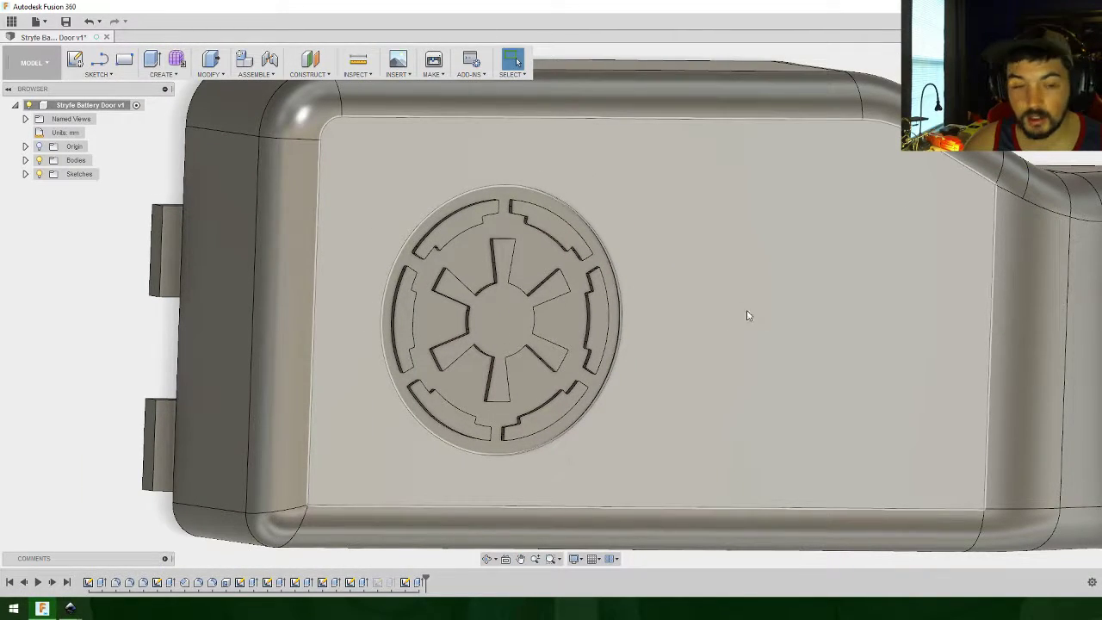
scroll(732, 311, down, 5)
middle_drag(766, 319, 561, 339)
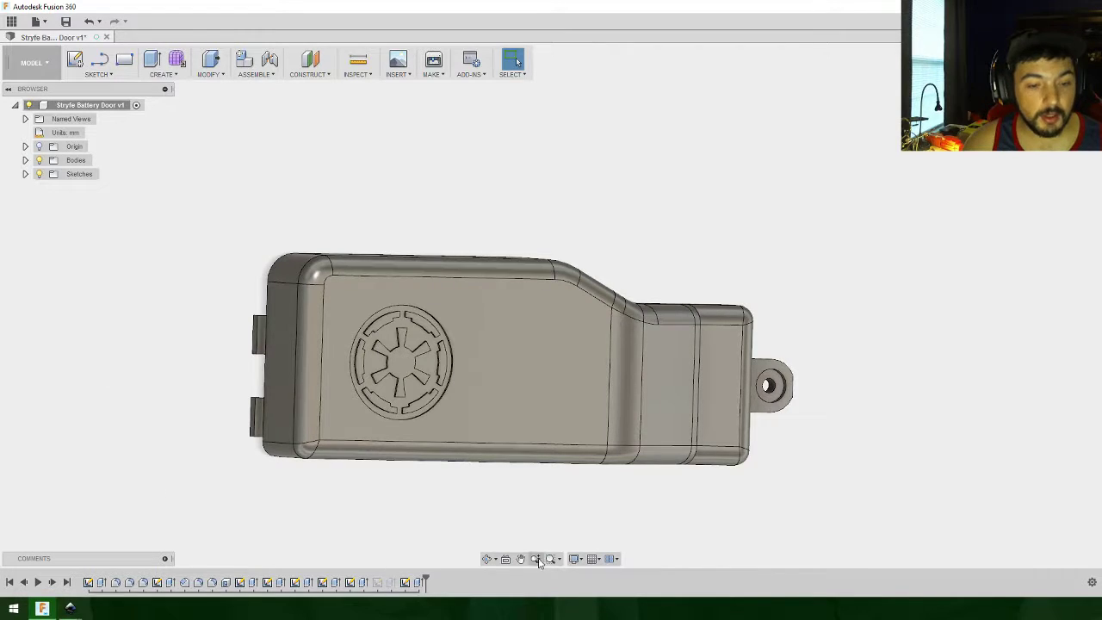
Step: Edit the emblem's extrusion to a distance of 0.5 mm, adding raised material instead of cutting
right_click(419, 584)
click(457, 500)
click(265, 321)
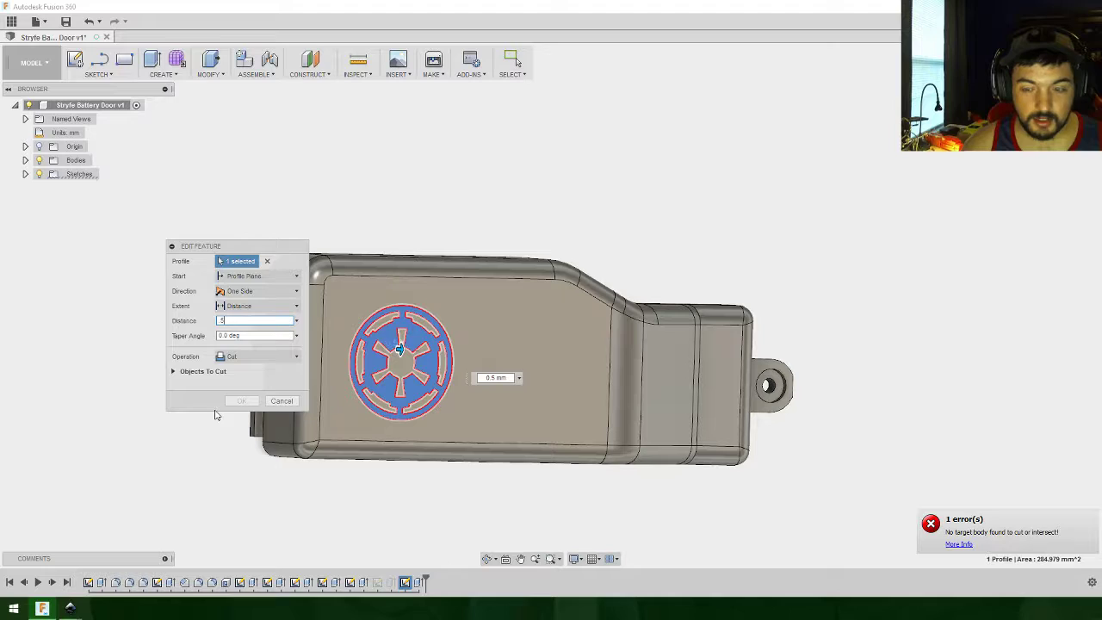
scroll(416, 516, down, 2)
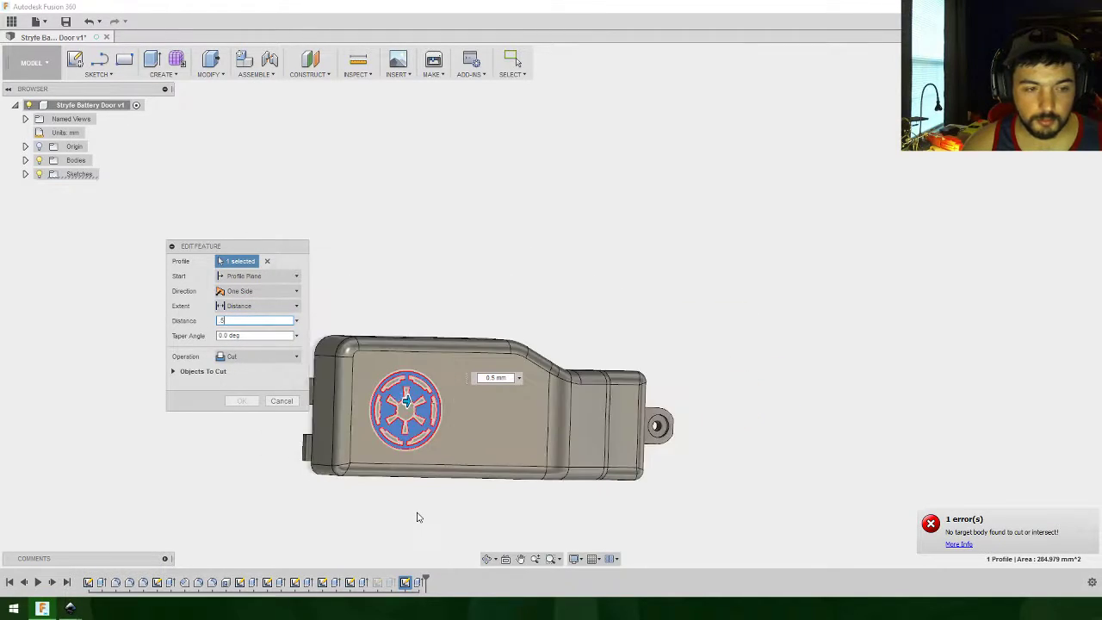
scroll(416, 517, up, 3)
click(261, 359)
click(234, 371)
middle_drag(395, 482, 528, 509)
click(241, 386)
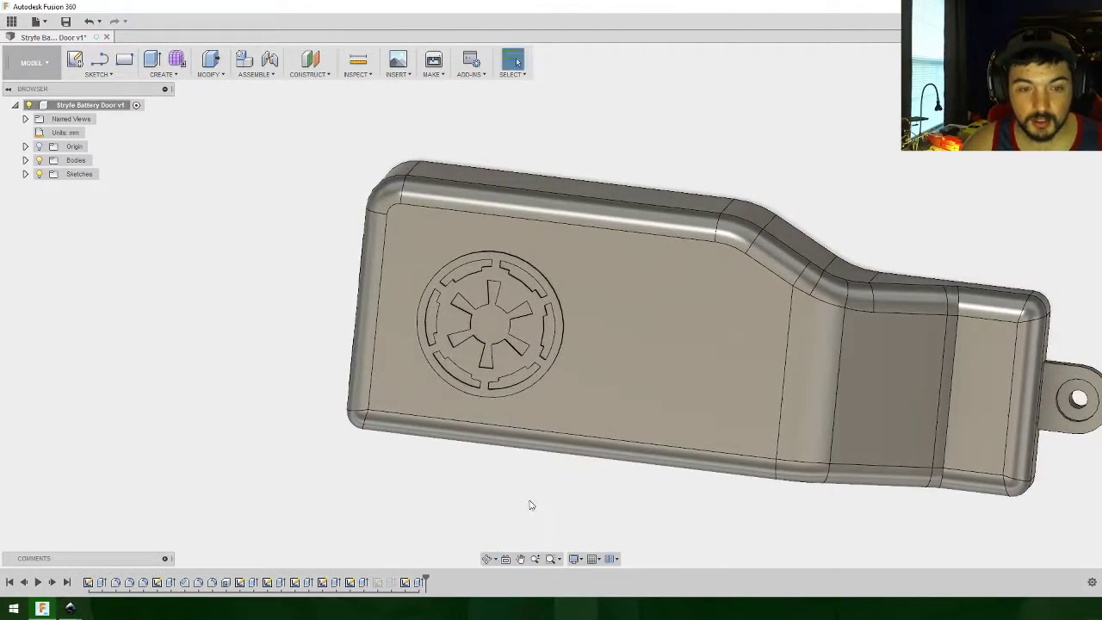
Step: Edit the emblem's extrusion profile to raise the central spoked hub and the six outer ring segments 0.5 mm instead of the background
scroll(552, 303, up, 3)
scroll(544, 337, down, 2)
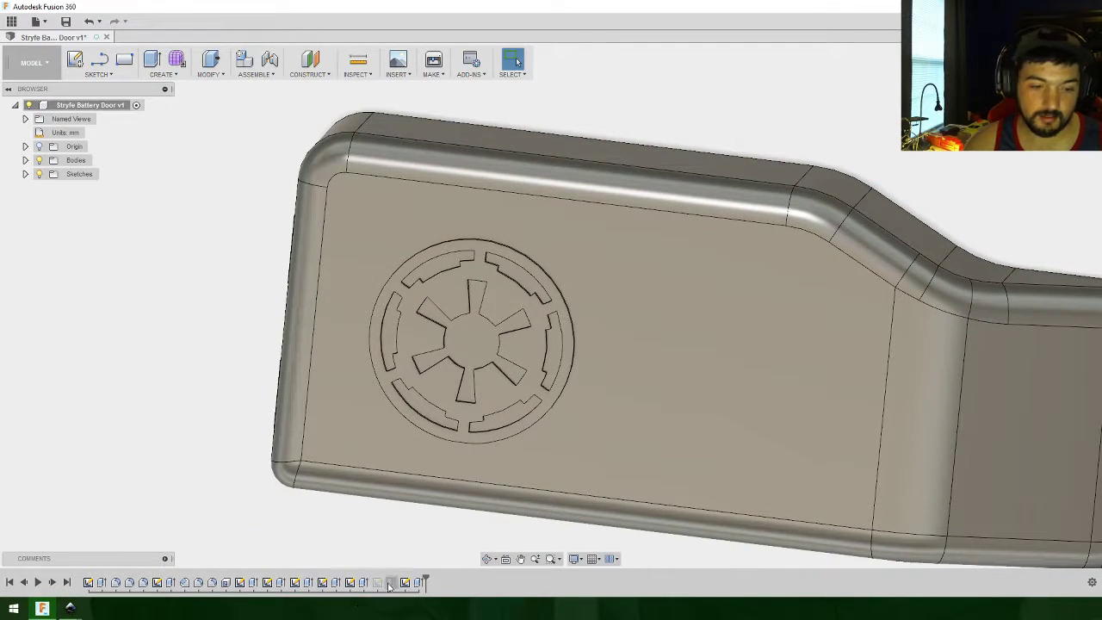
right_click(417, 583)
click(452, 485)
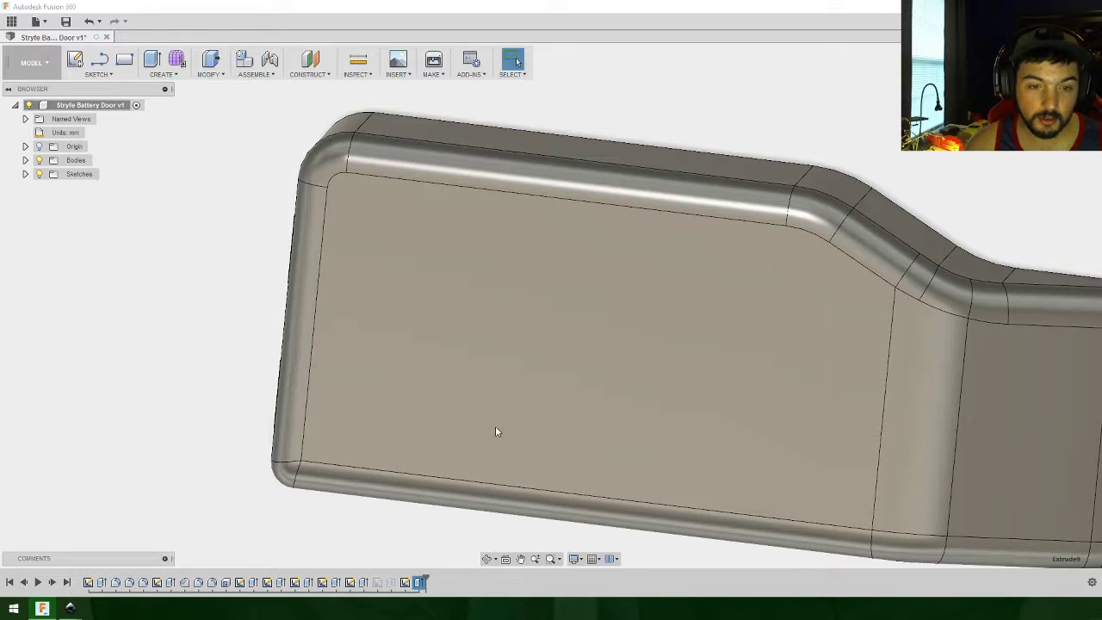
click(477, 314)
click(491, 301)
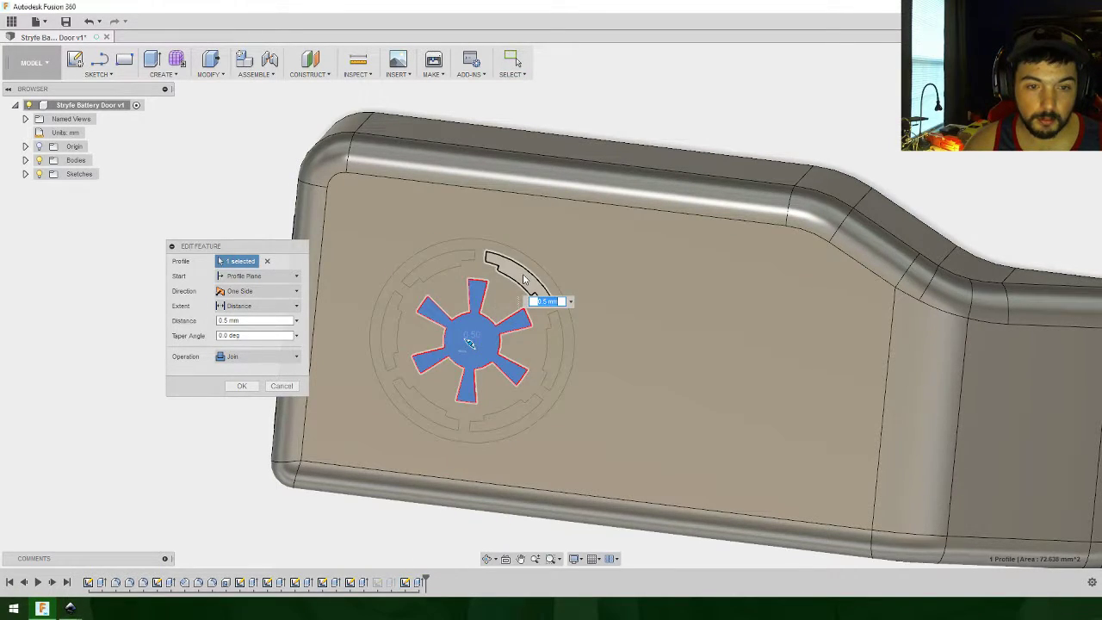
click(521, 277)
click(446, 274)
click(392, 336)
click(422, 404)
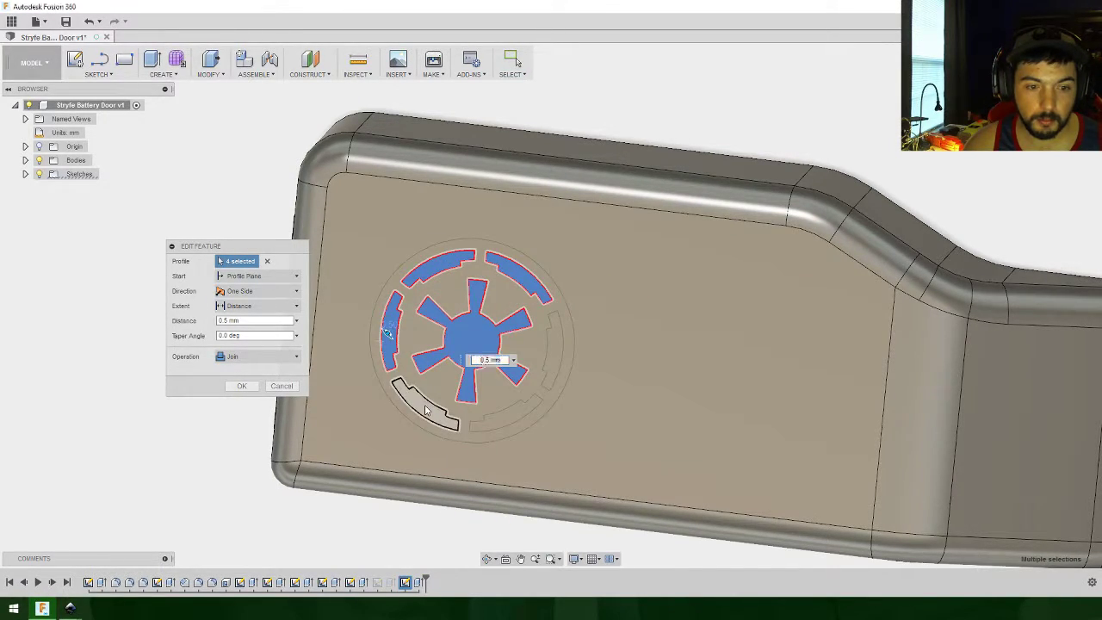
click(504, 419)
click(552, 351)
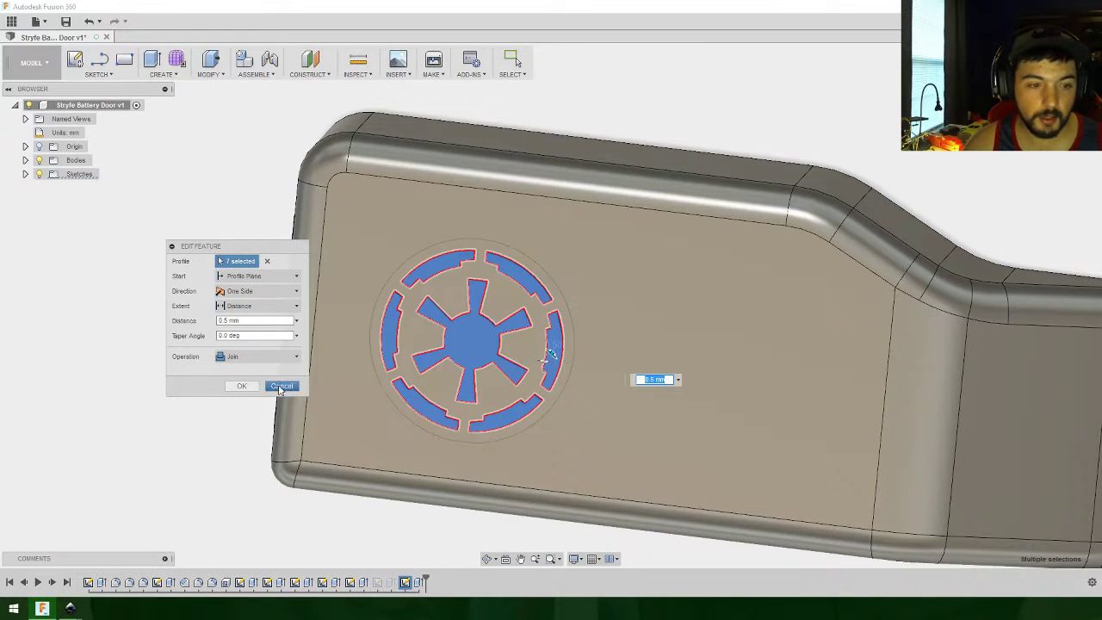
click(244, 386)
mouse_move(396, 529)
shift+middle_down()
mouse_move(325, 457)
mouse_move(275, 361)
mouse_move(231, 197)
mouse_move(405, 516)
mouse_move(384, 521)
shift+middle_up()
key(Escape)
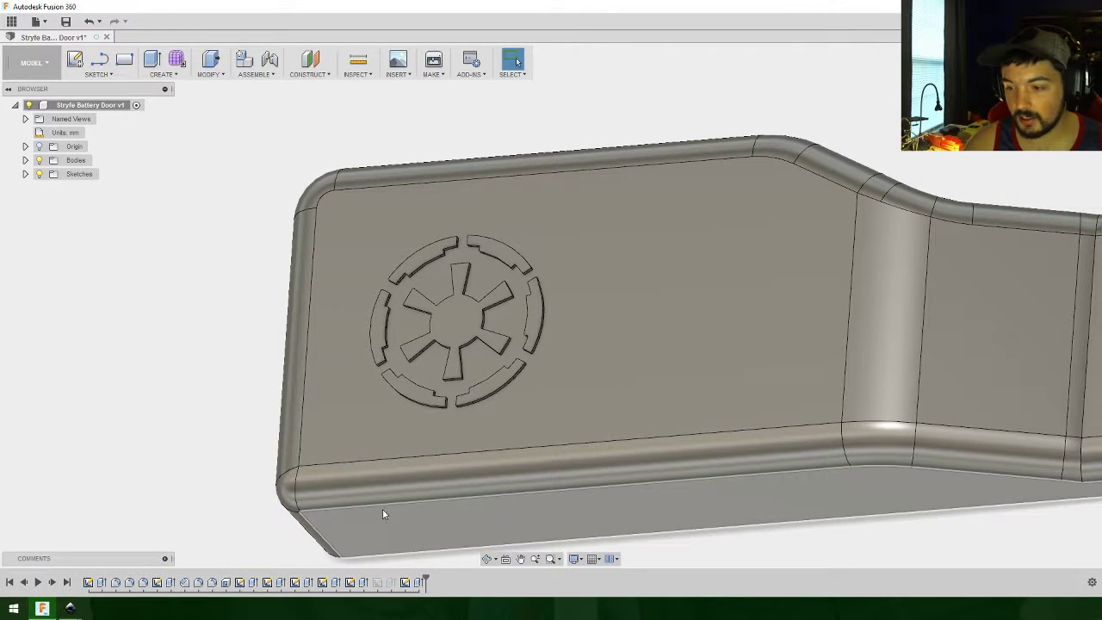
right_click(420, 583)
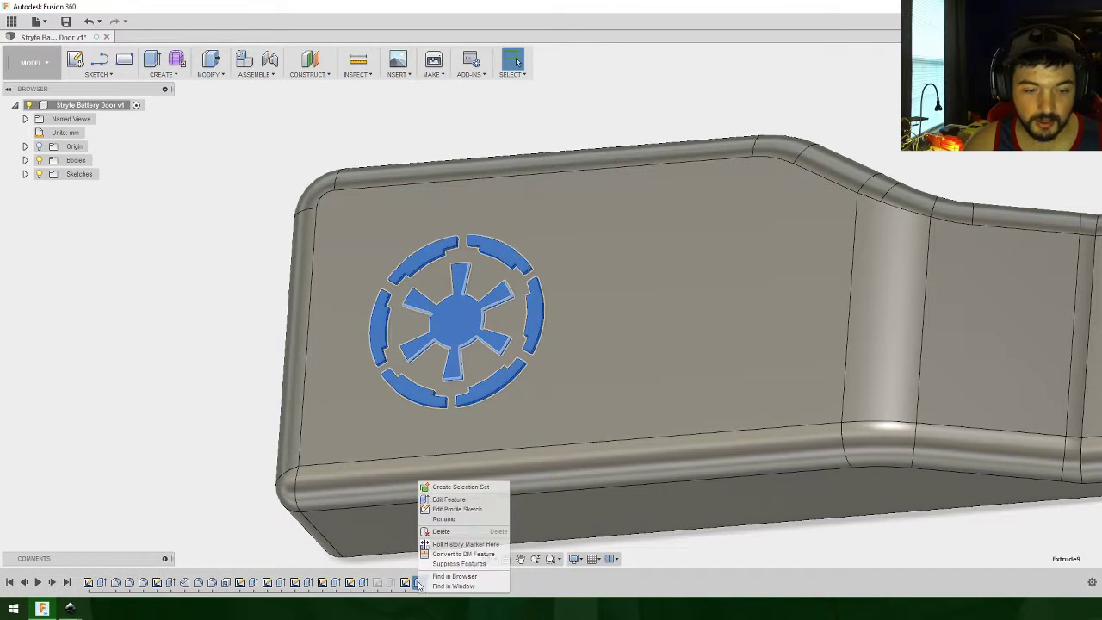
click(440, 500)
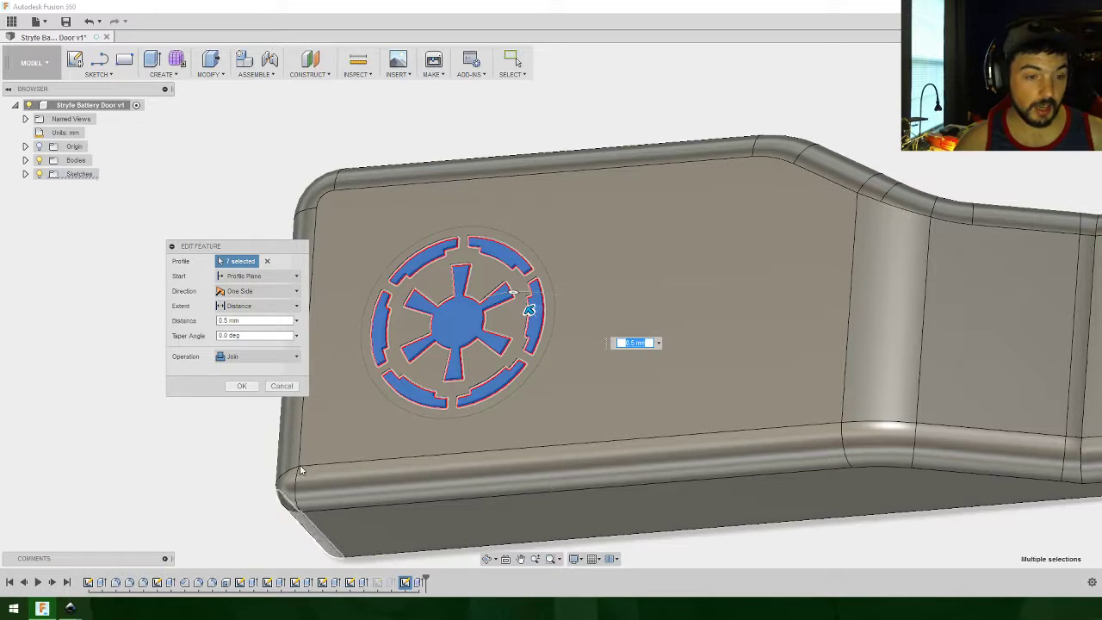
click(293, 388)
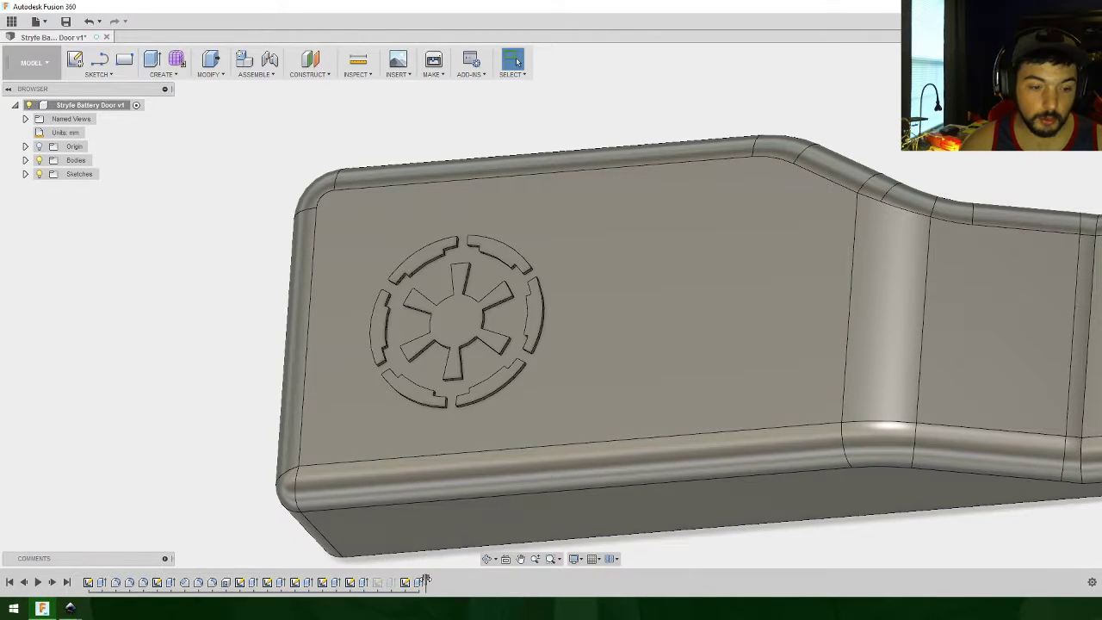
Step: Roll the design history back to the plain door body and forward to the end again to review the build
drag(425, 583, 162, 583)
scroll(792, 522, down, 5)
mouse_move(792, 521)
middle_down()
mouse_move(842, 489)
mouse_move(625, 483)
mouse_move(746, 490)
mouse_move(544, 494)
mouse_move(642, 512)
middle_up()
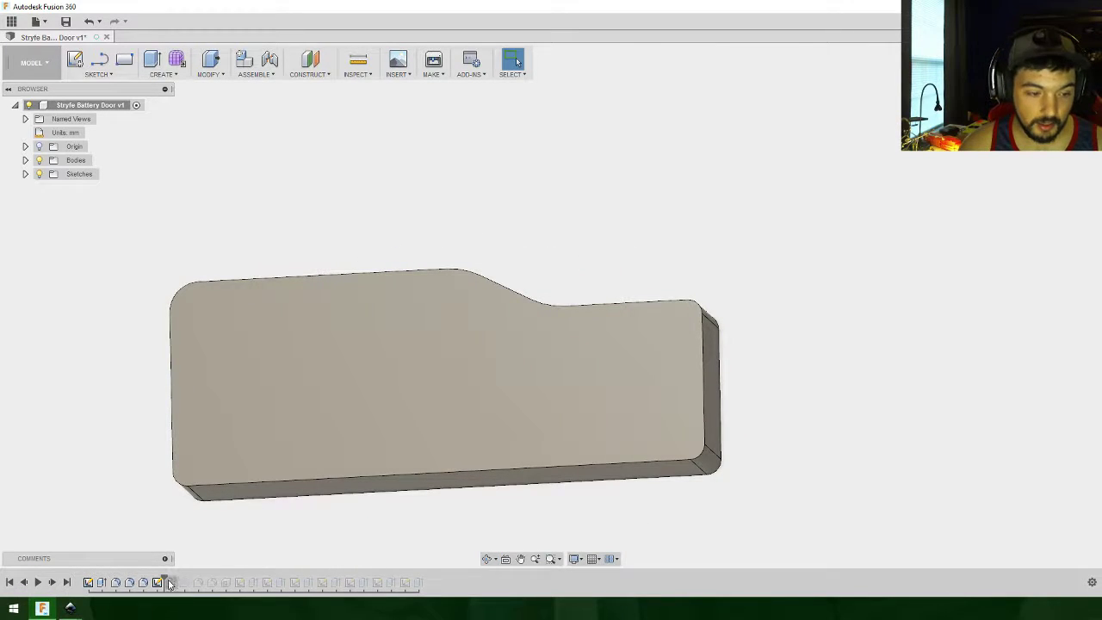
drag(164, 581, 424, 582)
mouse_move(533, 508)
shift+middle_down()
mouse_move(504, 505)
mouse_move(588, 502)
mouse_move(517, 505)
shift+middle_up()
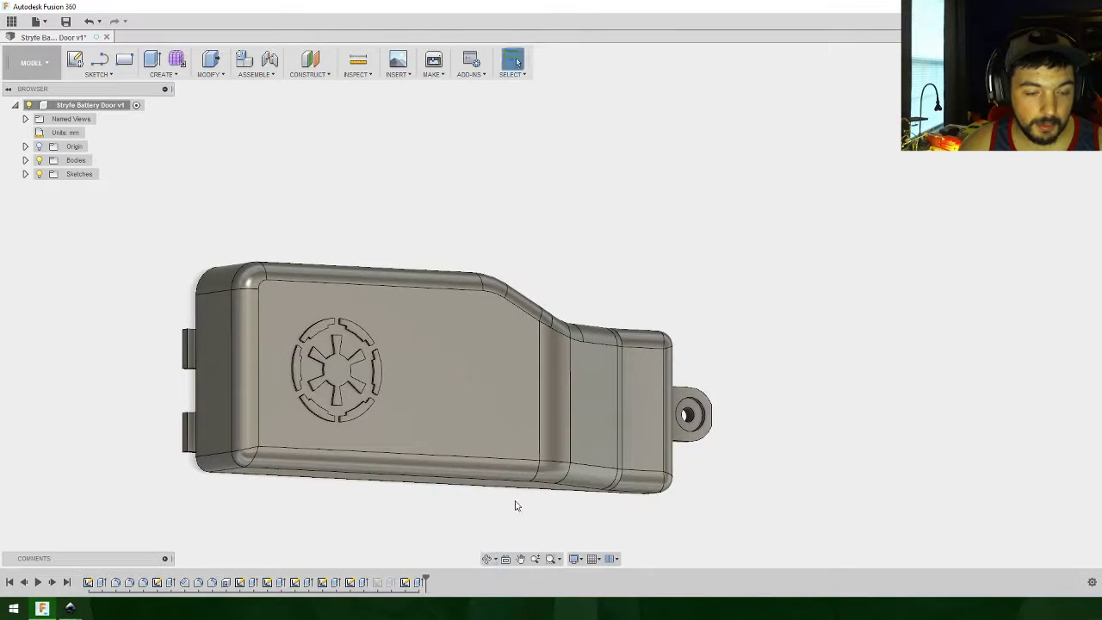
Step: Edit the emblem's extrusion to raise the background disc 0.5 mm, leaving the spoked hub and six ring segments out of the profile
right_click(419, 582)
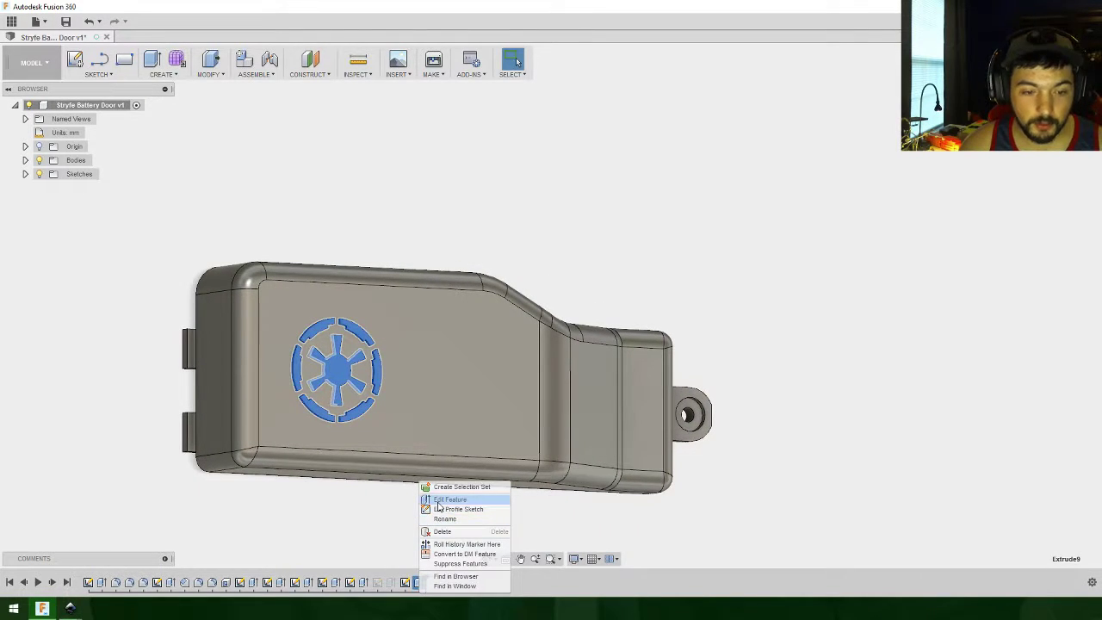
click(438, 507)
scroll(396, 258, down, 8)
middle_drag(418, 315, 638, 28)
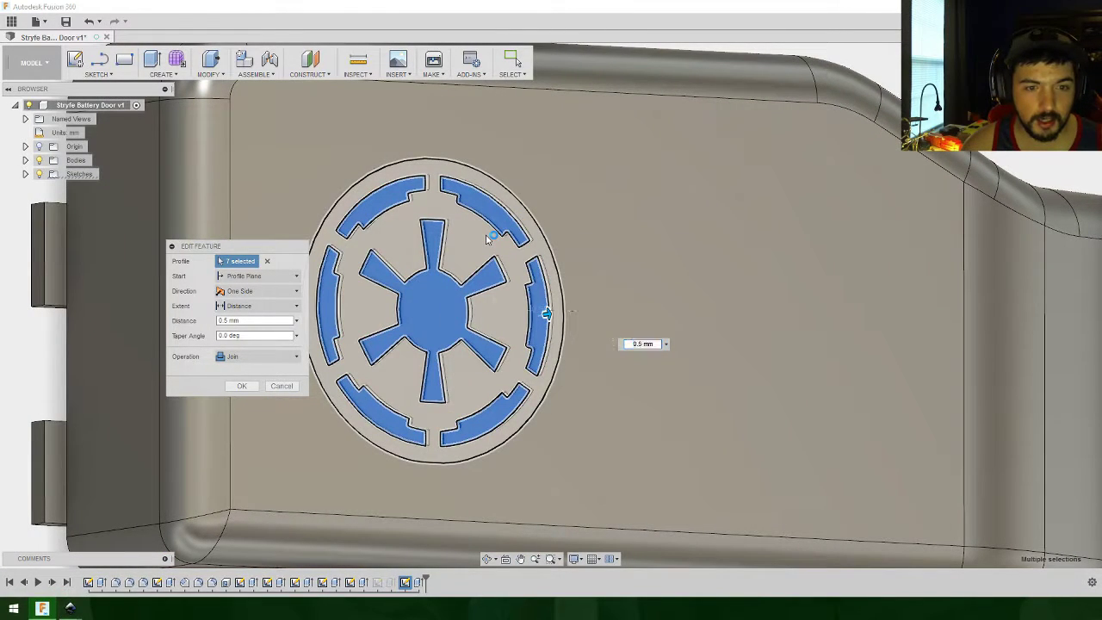
click(496, 234)
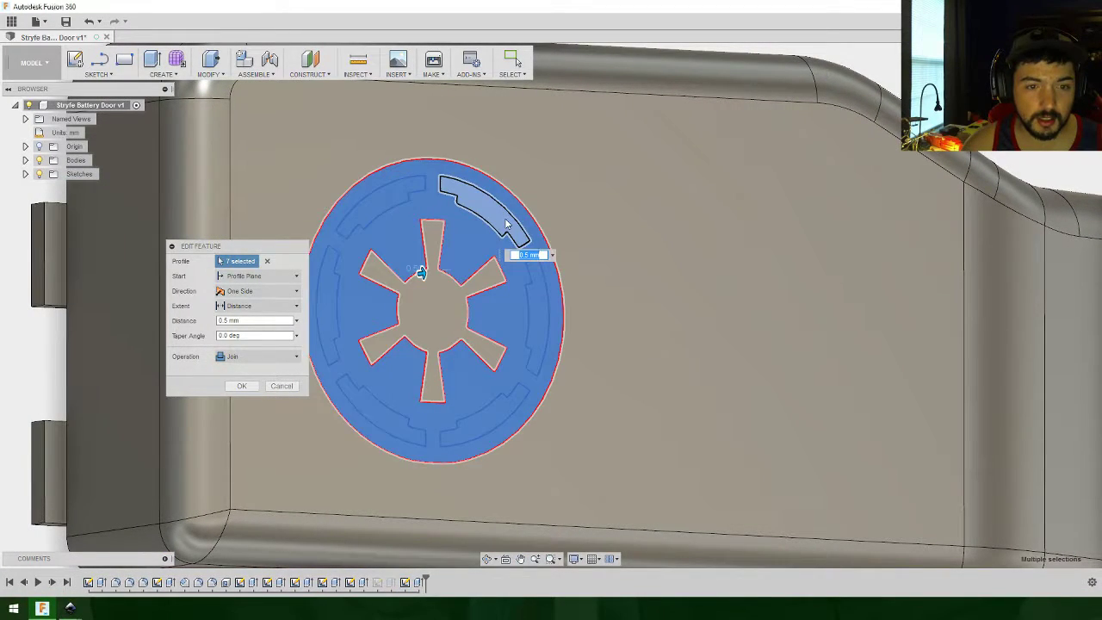
click(530, 292)
click(486, 417)
click(387, 418)
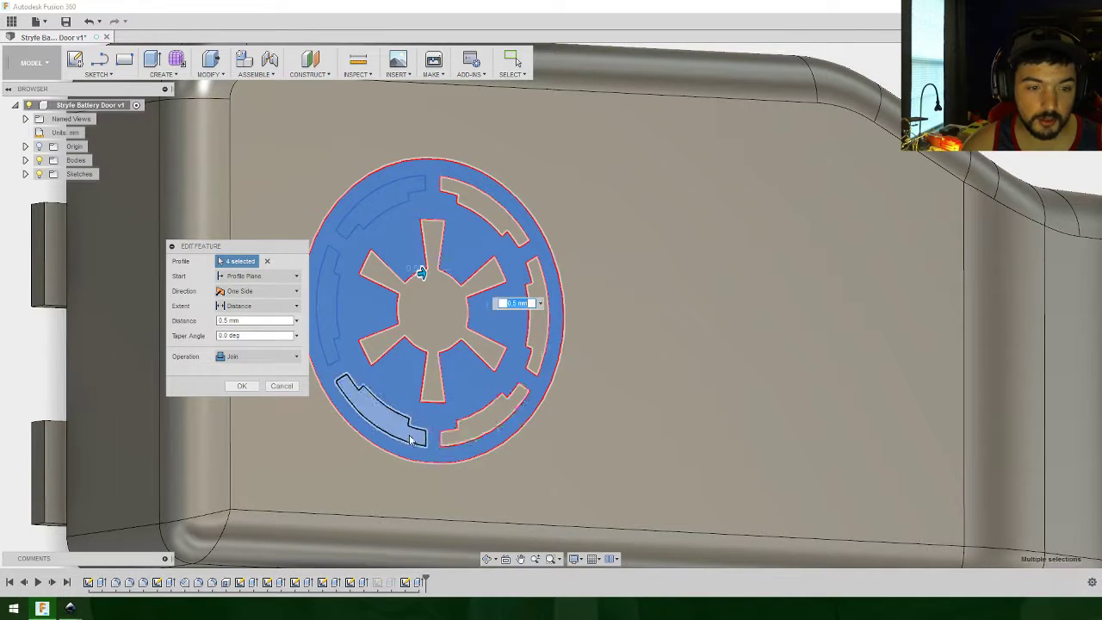
click(336, 289)
click(370, 226)
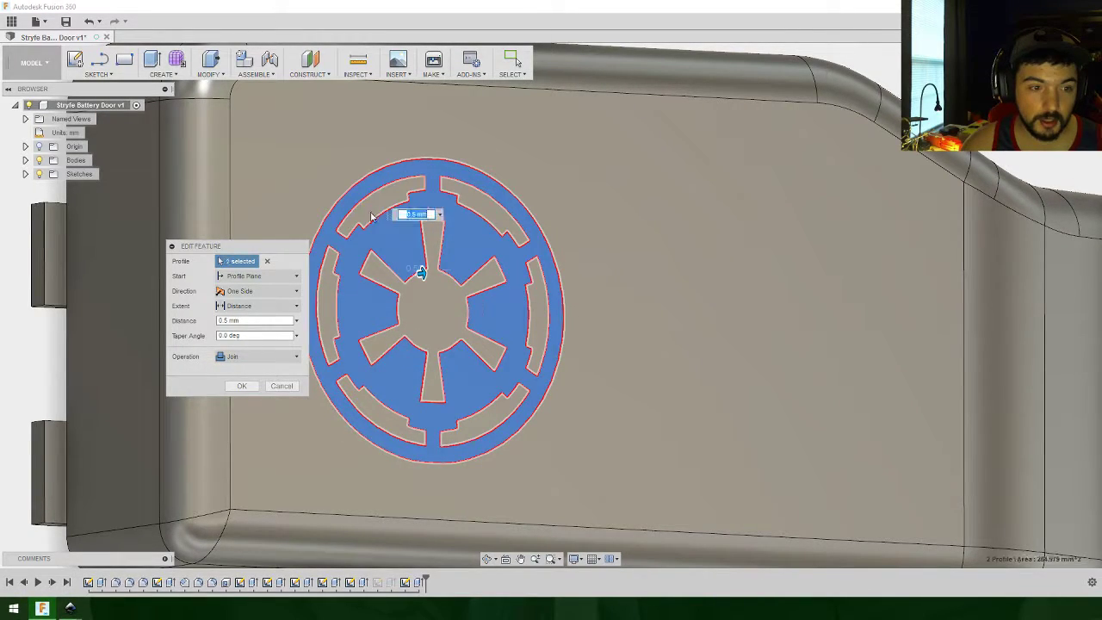
click(242, 386)
shift+middle_drag(599, 423, 509, 431)
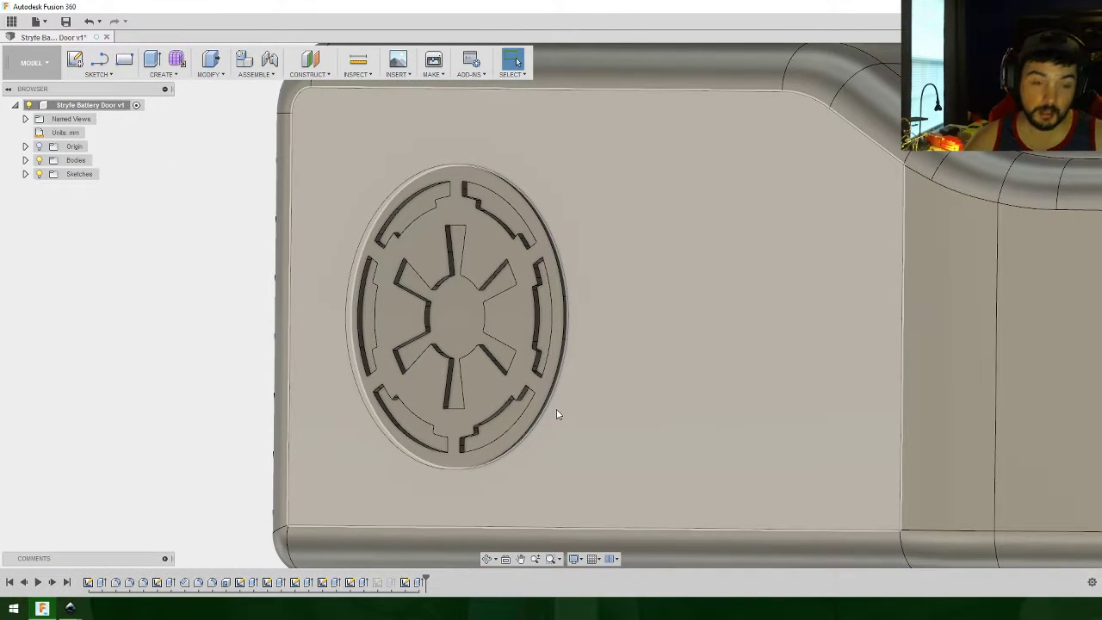
scroll(615, 409, down, 2)
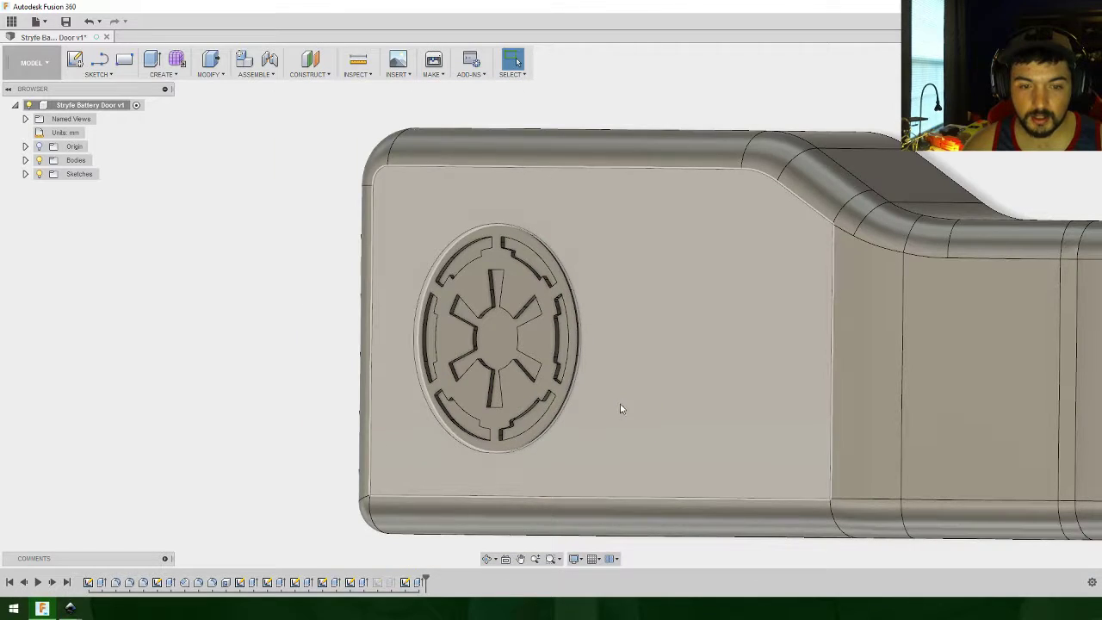
scroll(618, 402, down, 2)
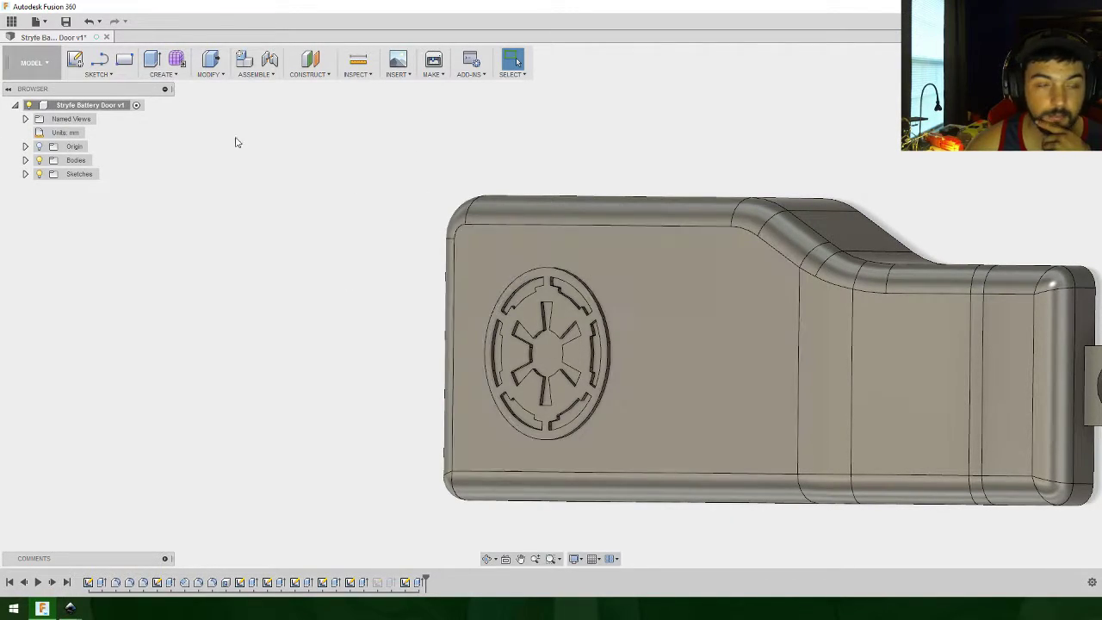
Step: Start a sketch text on the case's flat face near the tabbed corner, reading GALACTIC EMPIRE in the Black Ops One font
click(98, 74)
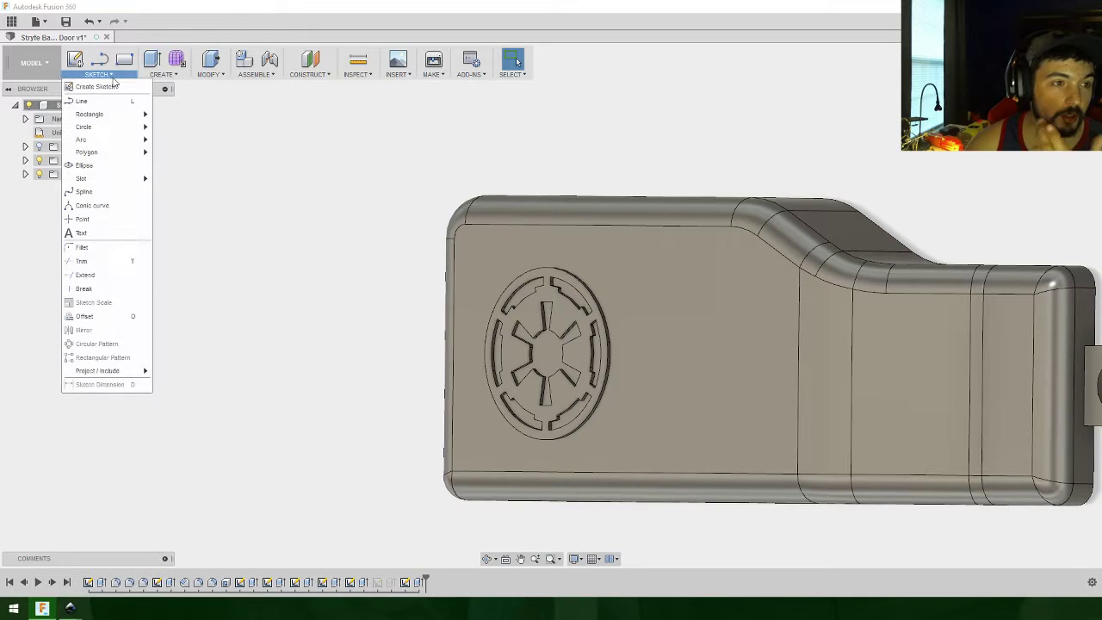
click(87, 237)
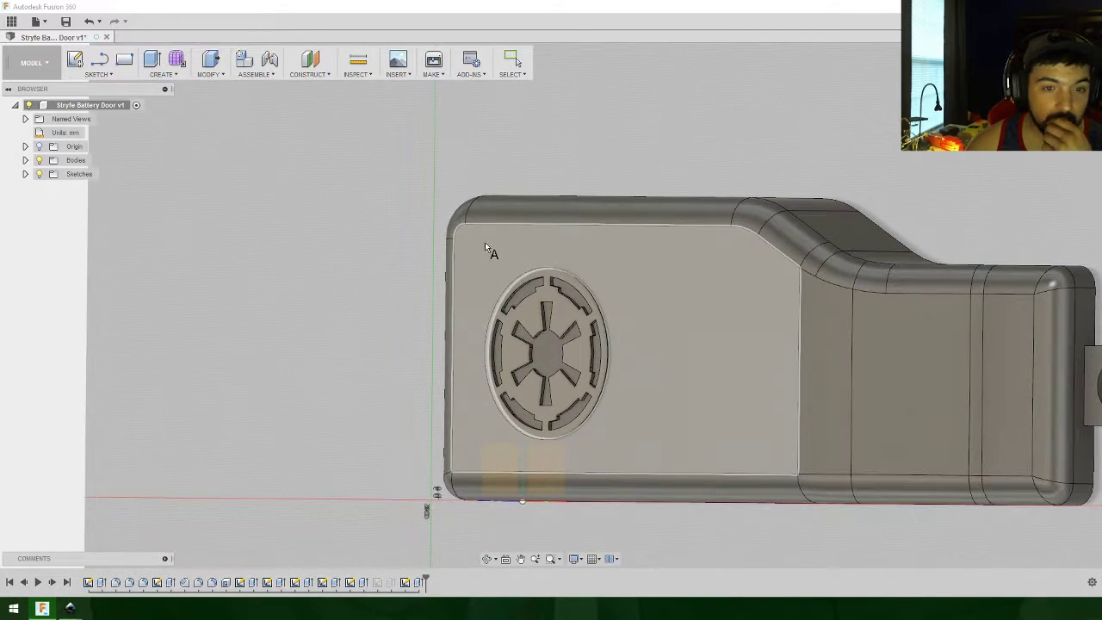
click(460, 274)
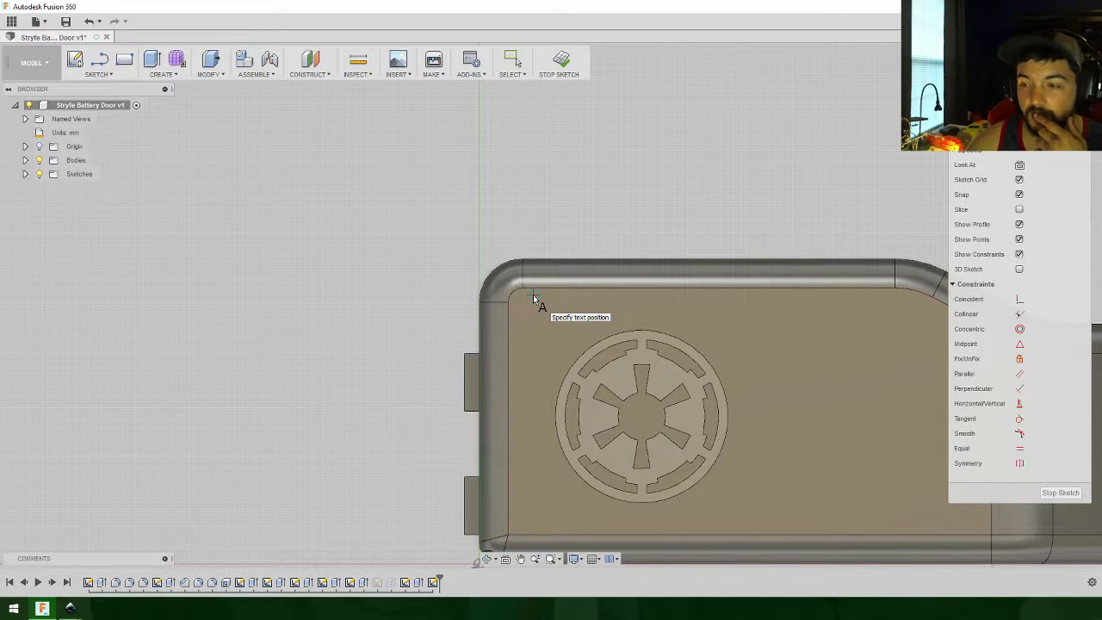
click(532, 297)
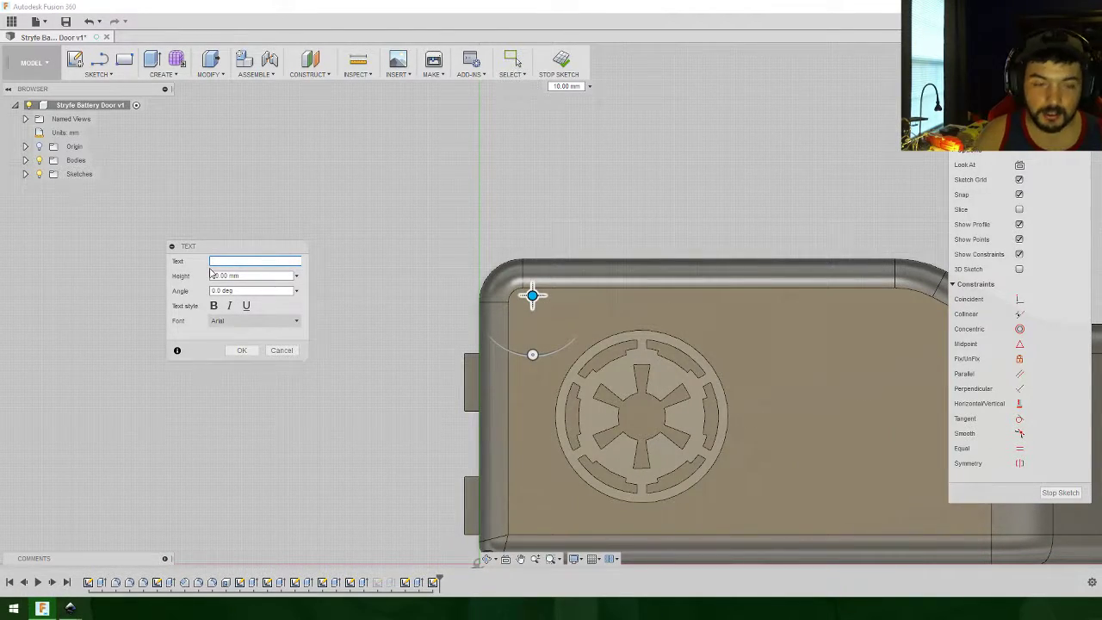
click(245, 320)
scroll(250, 379, down, 8)
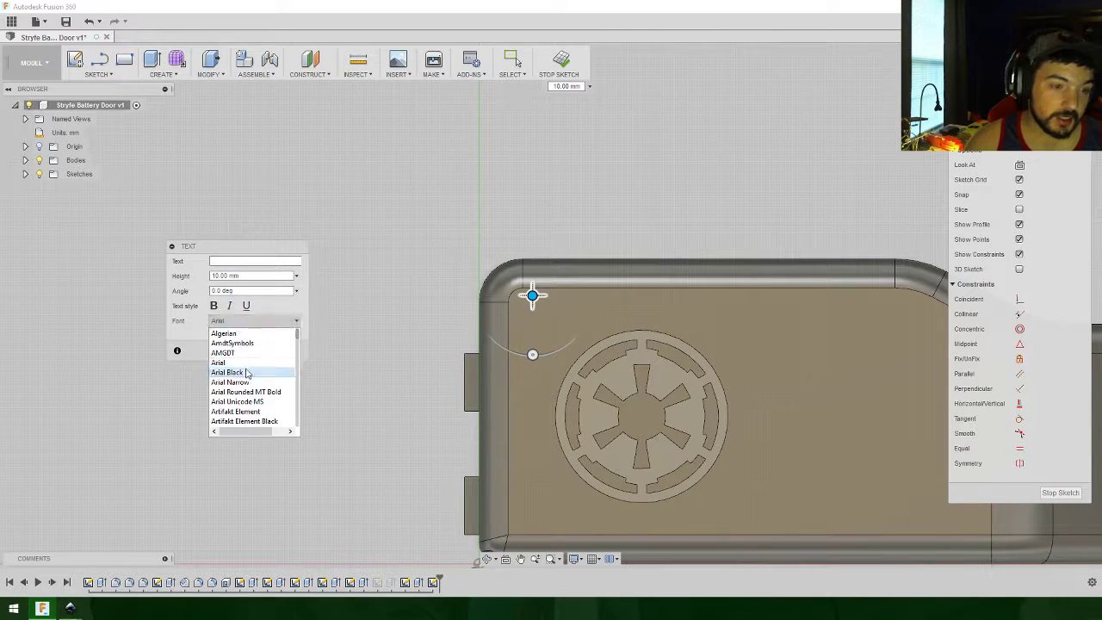
scroll(256, 392, up, 4)
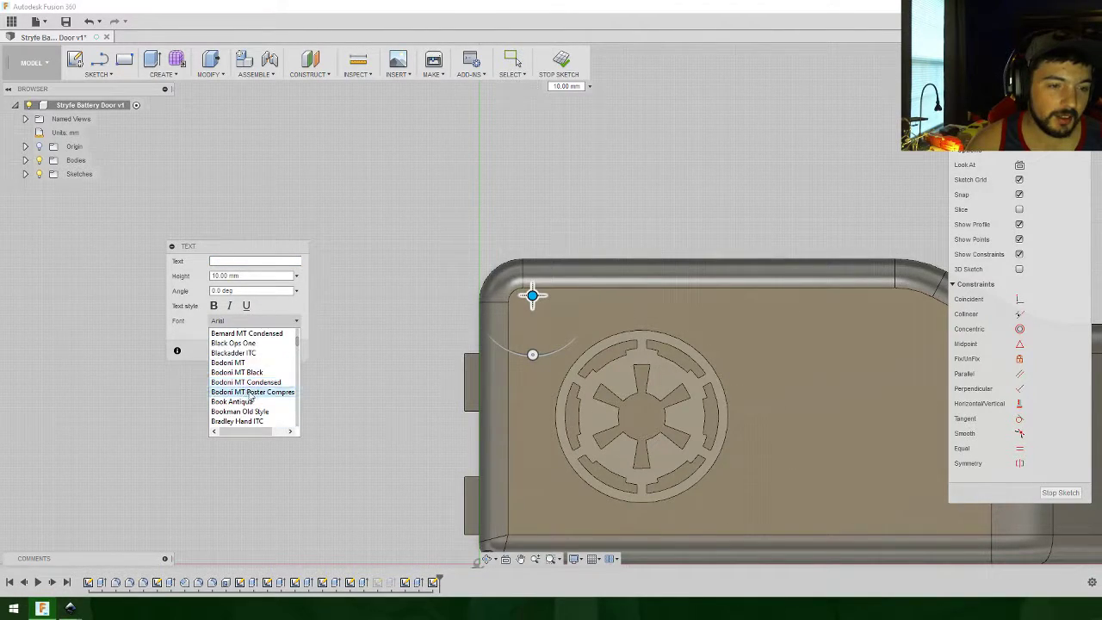
click(224, 344)
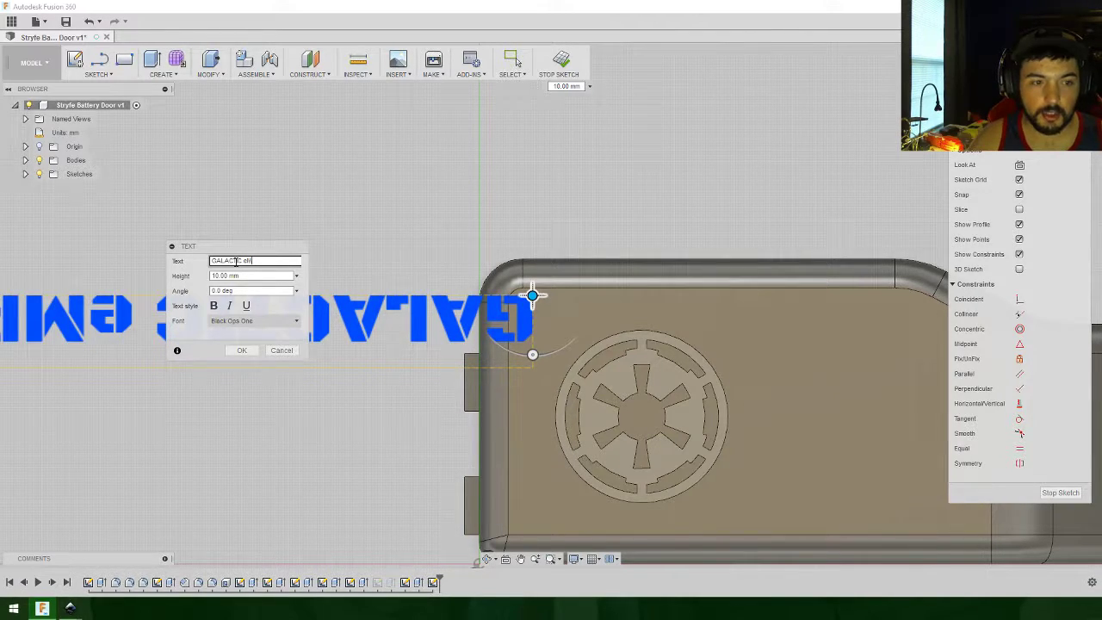
text(EMPIRE)
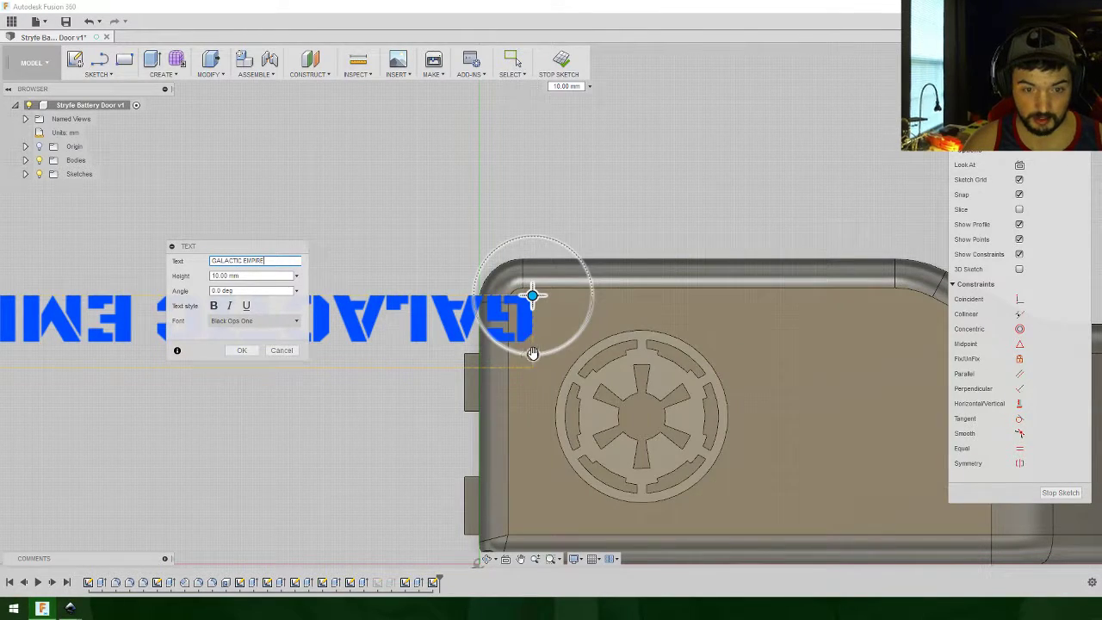
Step: Rotate the text to 180 degrees, set its height to 6 mm and place it on the flat face just above the emblem
drag(533, 353, 532, 236)
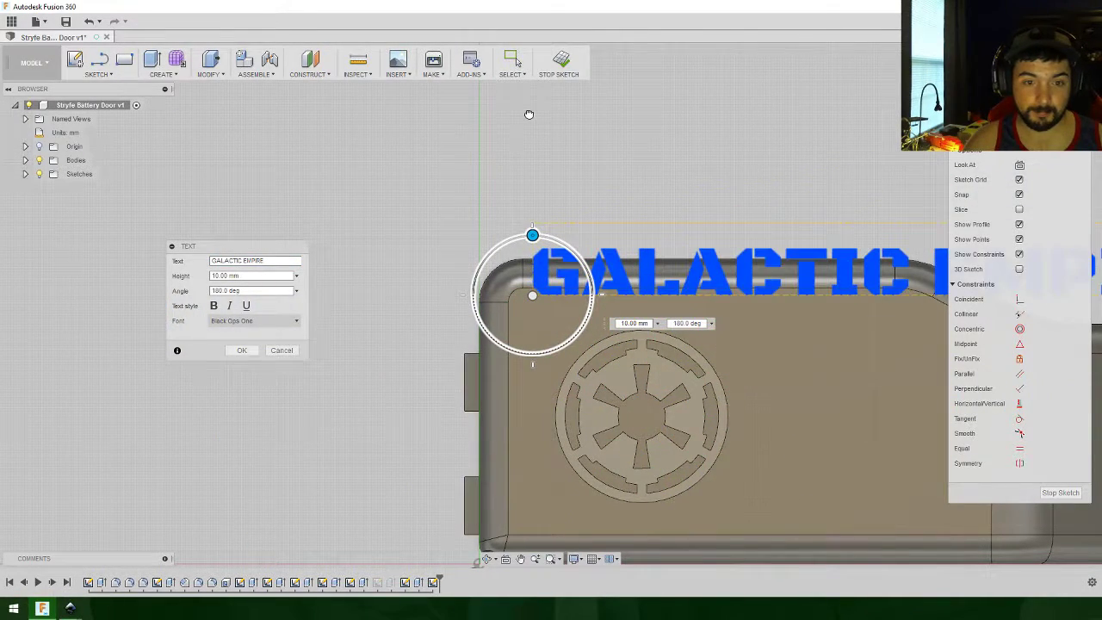
scroll(732, 313, down, 5)
middle_drag(798, 303, 637, 369)
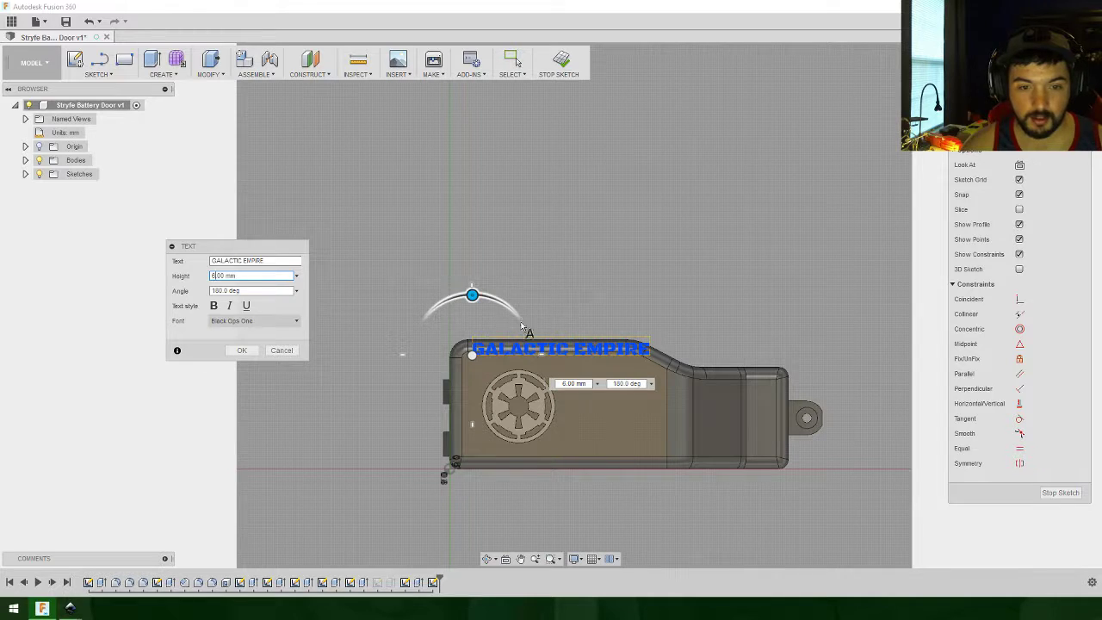
scroll(629, 246, up, 5)
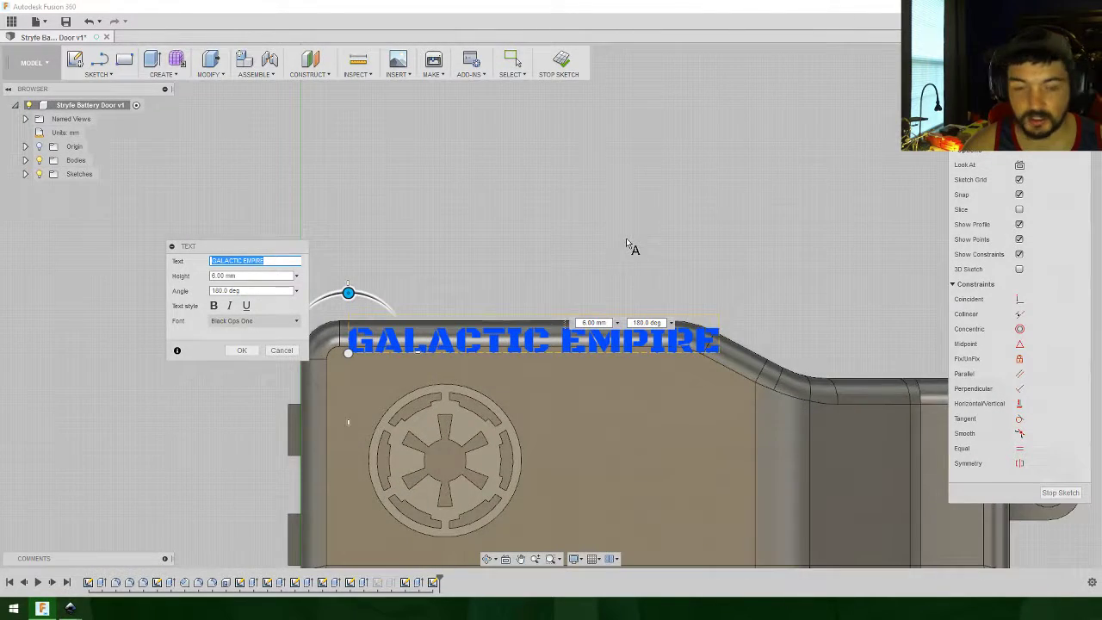
middle_drag(661, 196, 677, 178)
drag(398, 283, 385, 312)
click(243, 350)
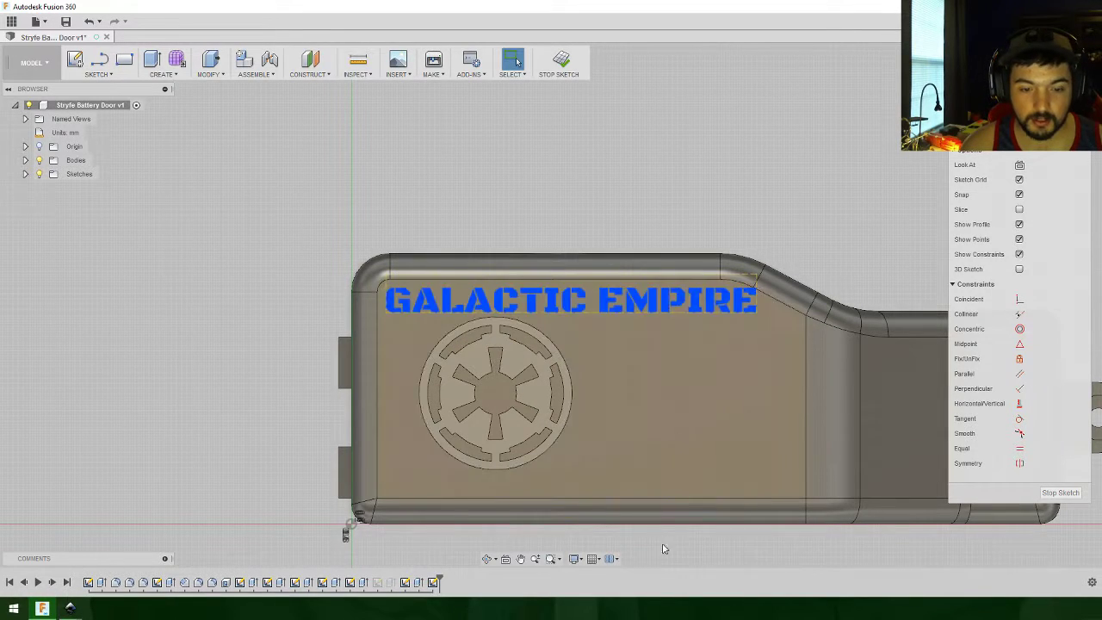
Step: Extrude the GALACTIC EMPIRE text on the case's flat face
click(151, 58)
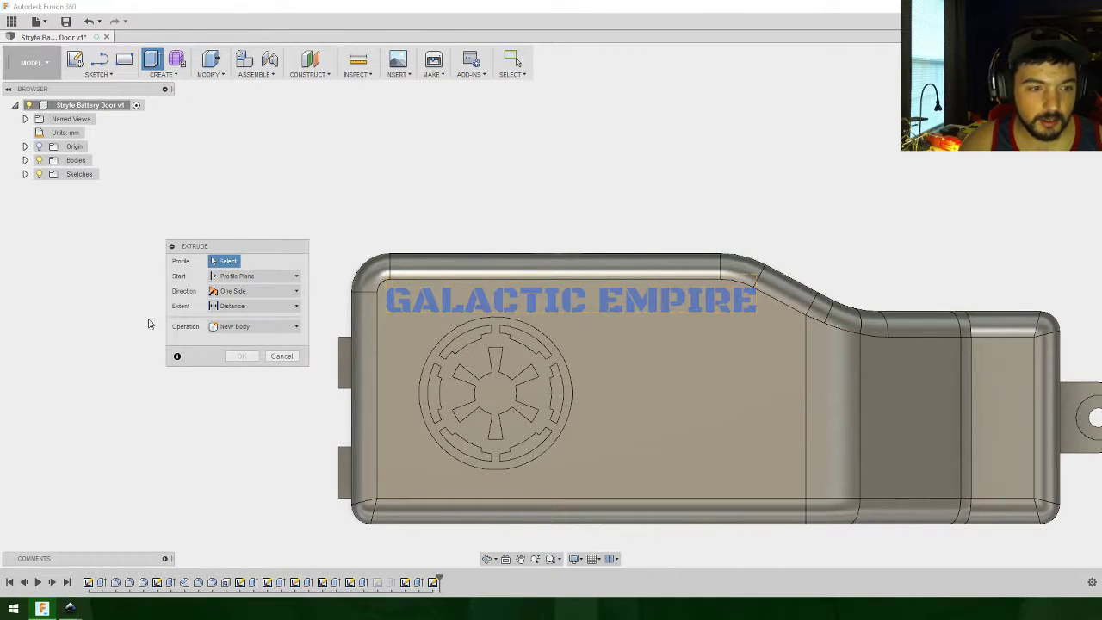
click(531, 299)
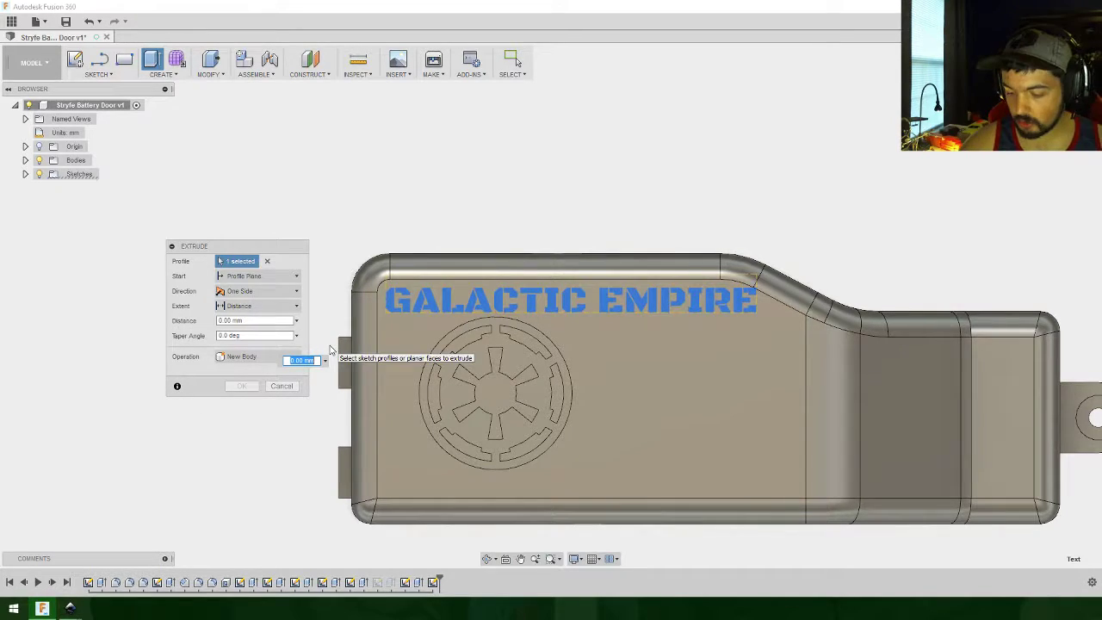
shift+middle_drag(651, 213, 706, 233)
click(243, 386)
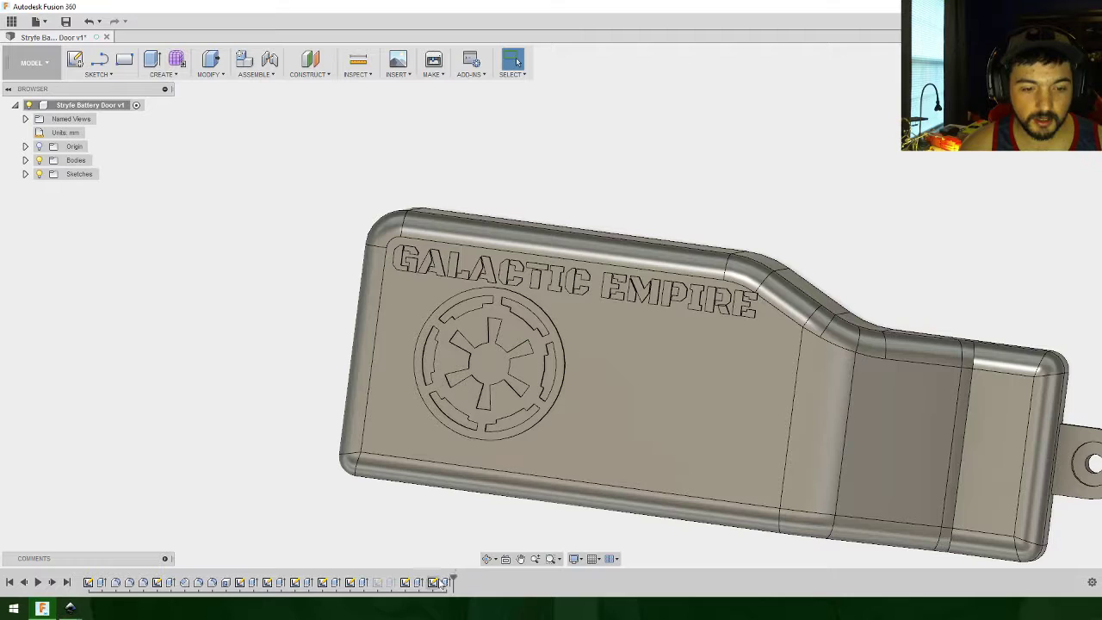
Step: Edit the lettering sketch to shift GALACTIC EMPIRE slightly toward the tabbed end of the flat face
right_click(436, 583)
click(464, 500)
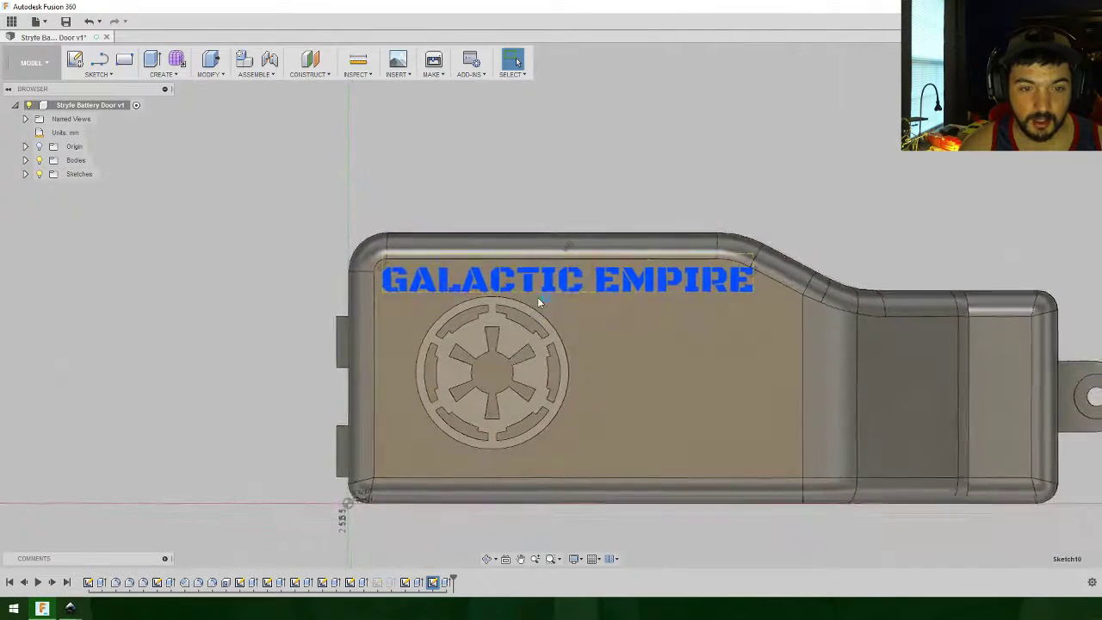
drag(388, 286, 383, 286)
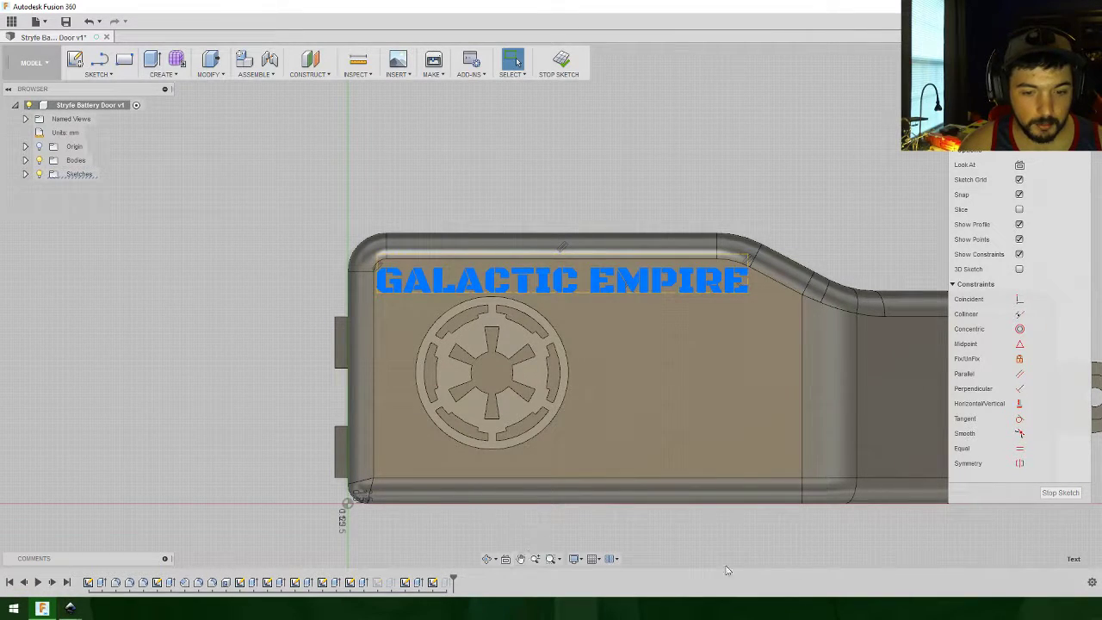
click(1054, 493)
mouse_move(761, 267)
shift+middle_down()
mouse_move(780, 249)
mouse_move(756, 244)
mouse_move(714, 284)
shift+middle_up()
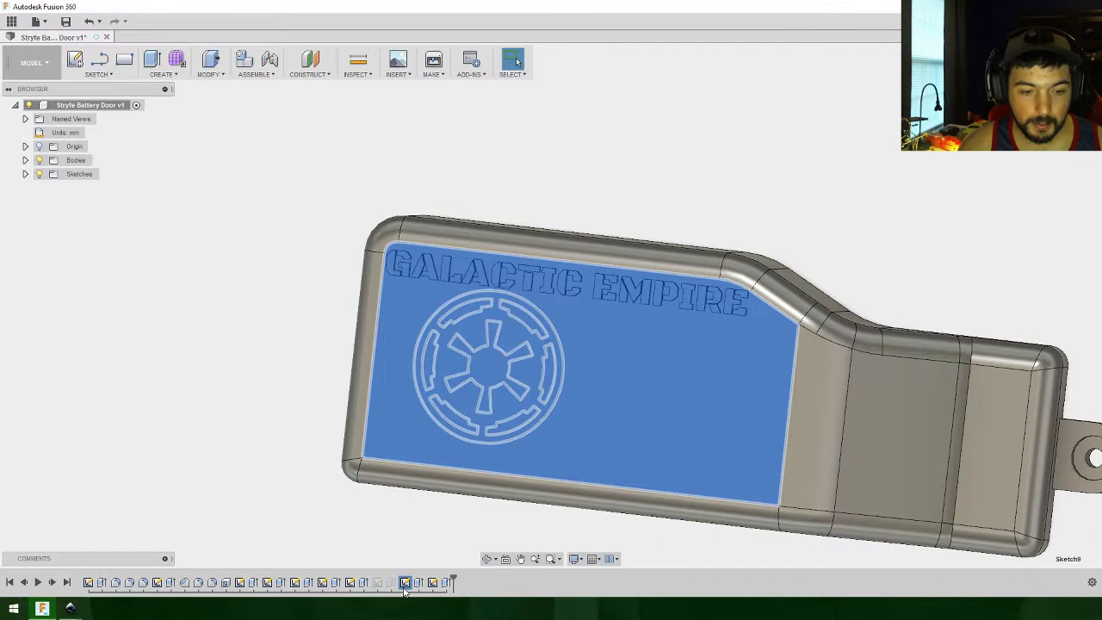
right_click(405, 582)
click(456, 486)
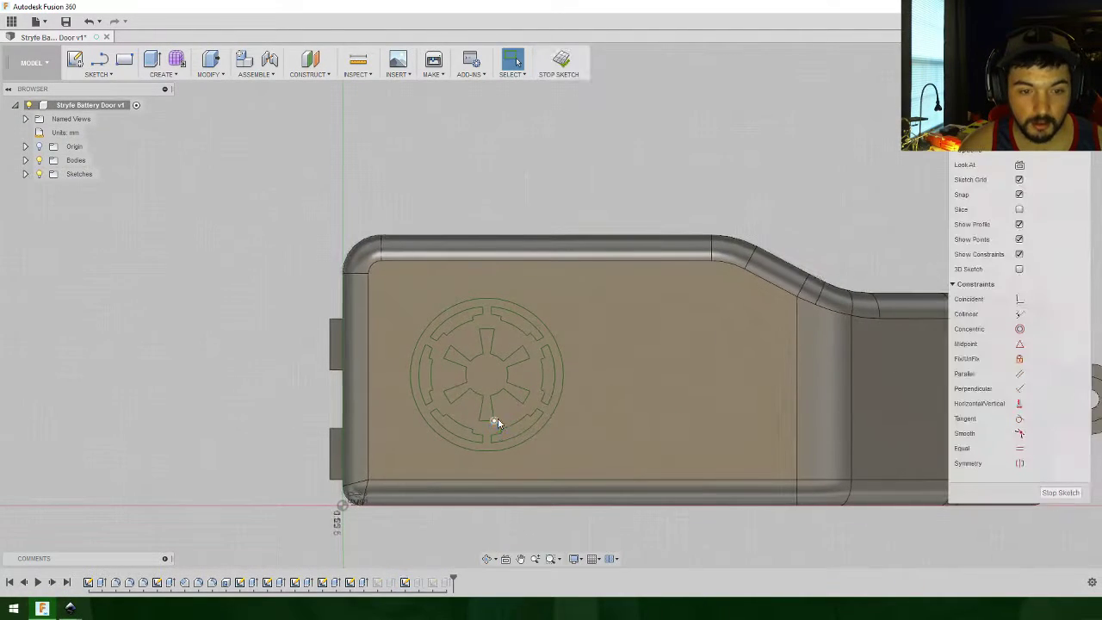
drag(381, 273, 613, 495)
right_click(488, 375)
click(463, 393)
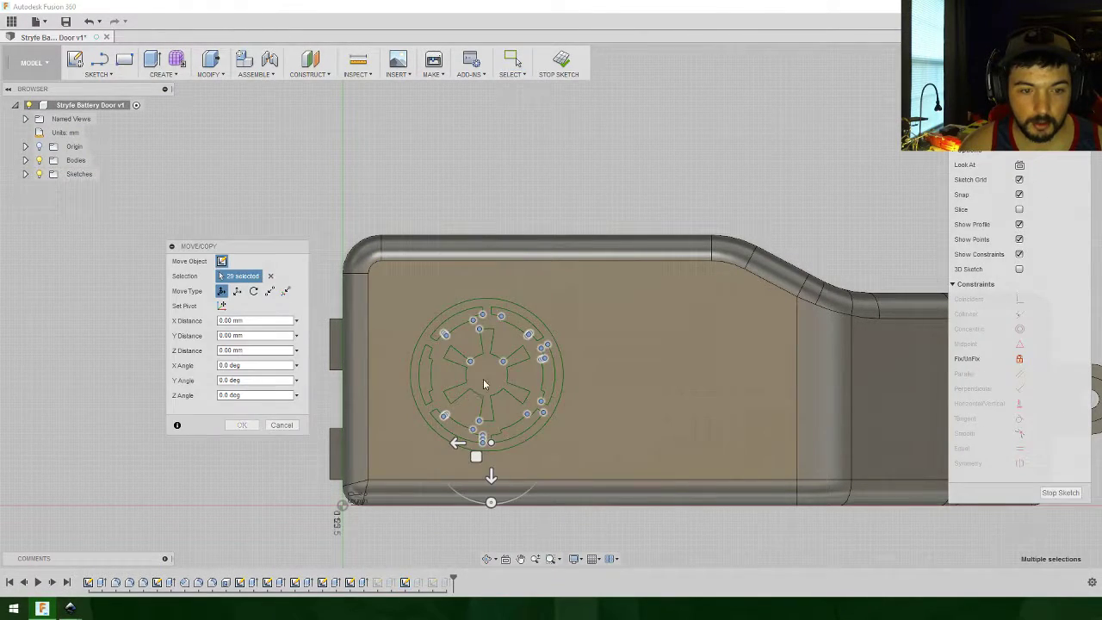
mouse_move(478, 456)
mouse_down()
mouse_move(457, 456)
mouse_move(488, 454)
mouse_up()
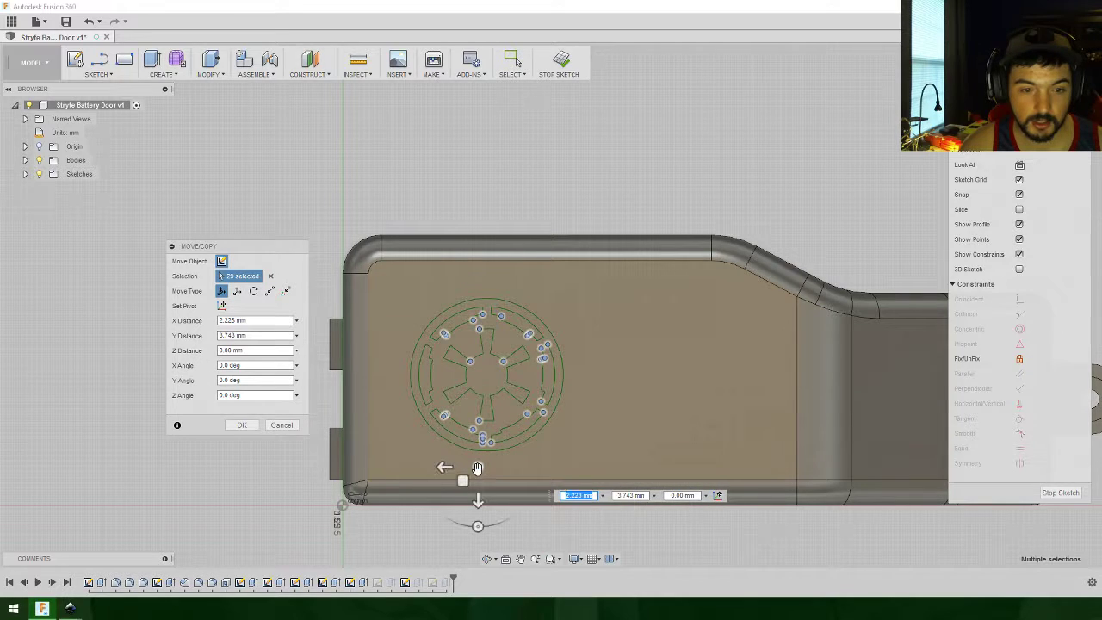
click(282, 426)
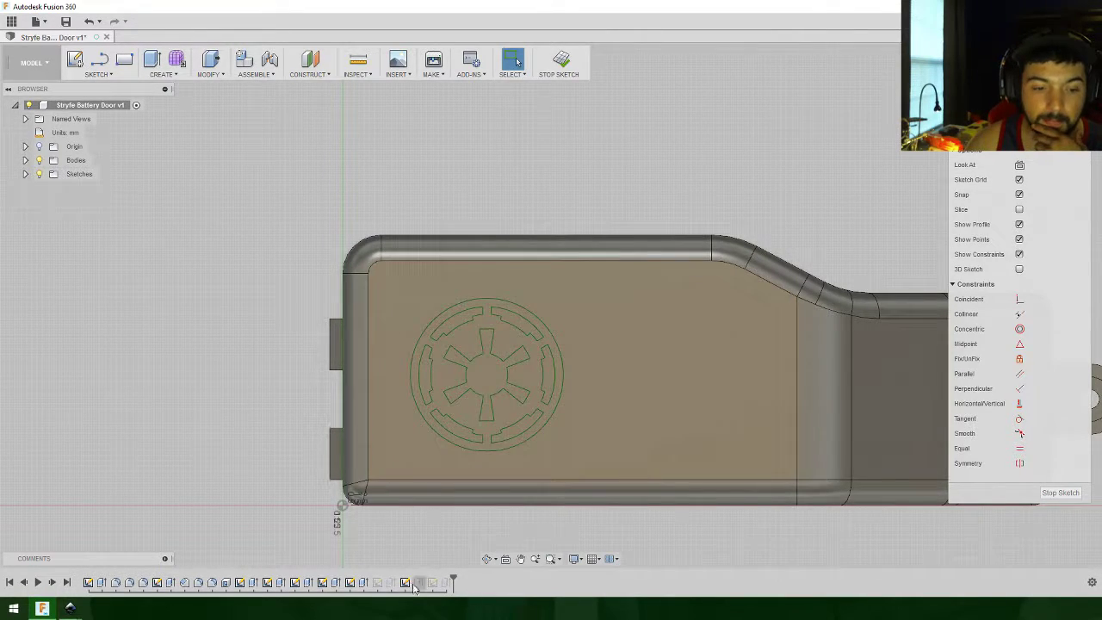
click(1052, 495)
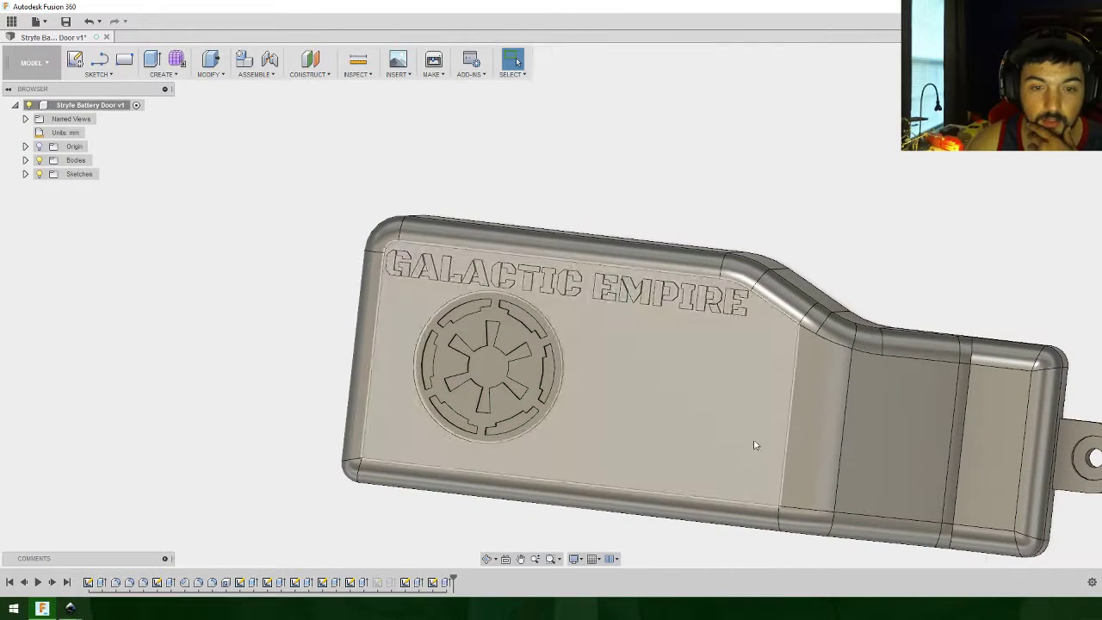
Step: Edit the lettering sketch to lower GALACTIC EMPIRE slightly from the face's upper edge toward the emblem
right_click(433, 582)
click(460, 508)
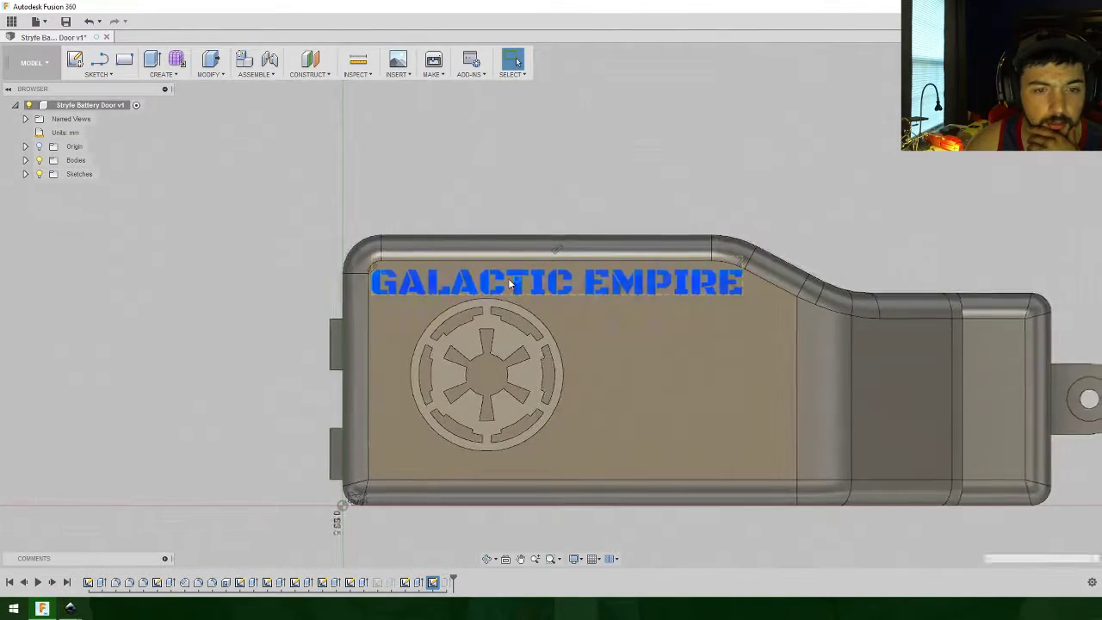
drag(470, 290, 471, 298)
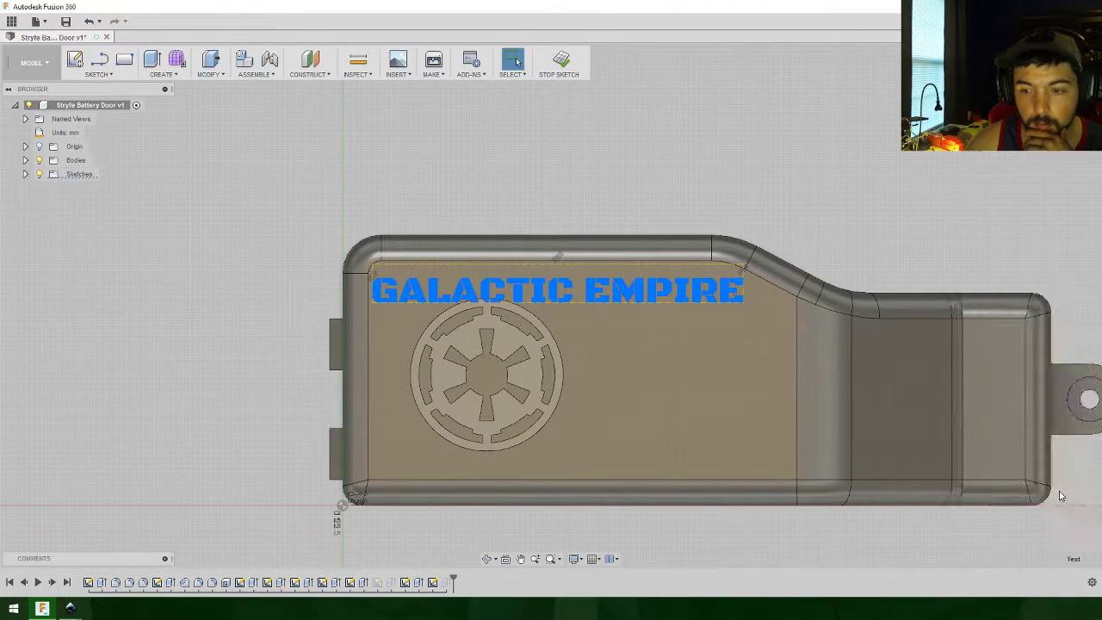
click(1060, 492)
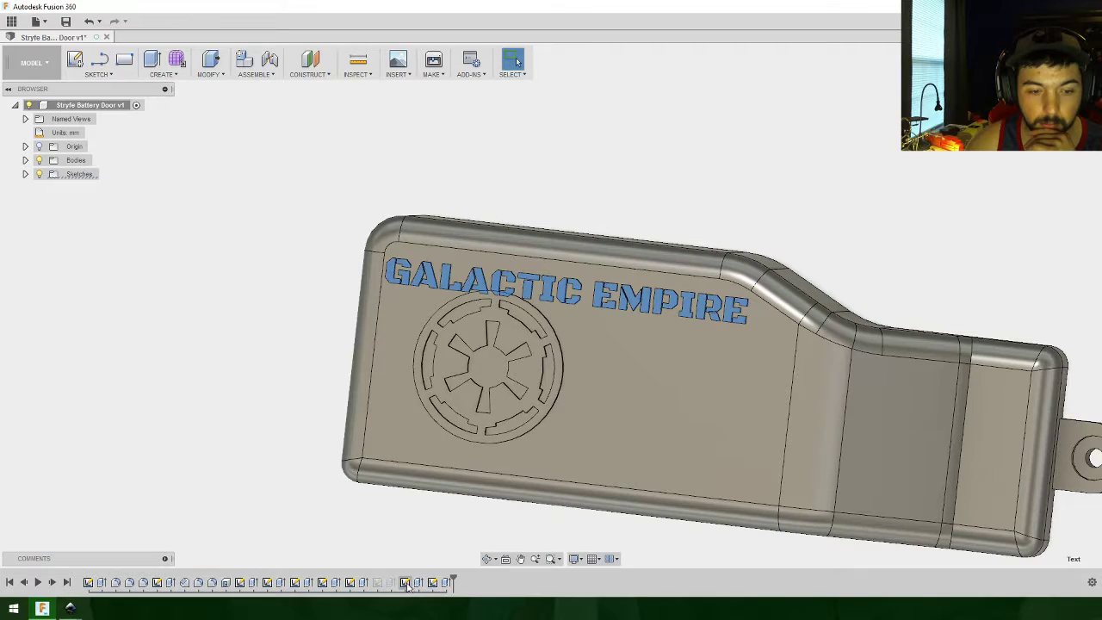
Step: Suppress the existing emblem sketch and load First_Galactic_Empire_emblem as an SVG onto the case's flat face
right_click(408, 585)
click(439, 558)
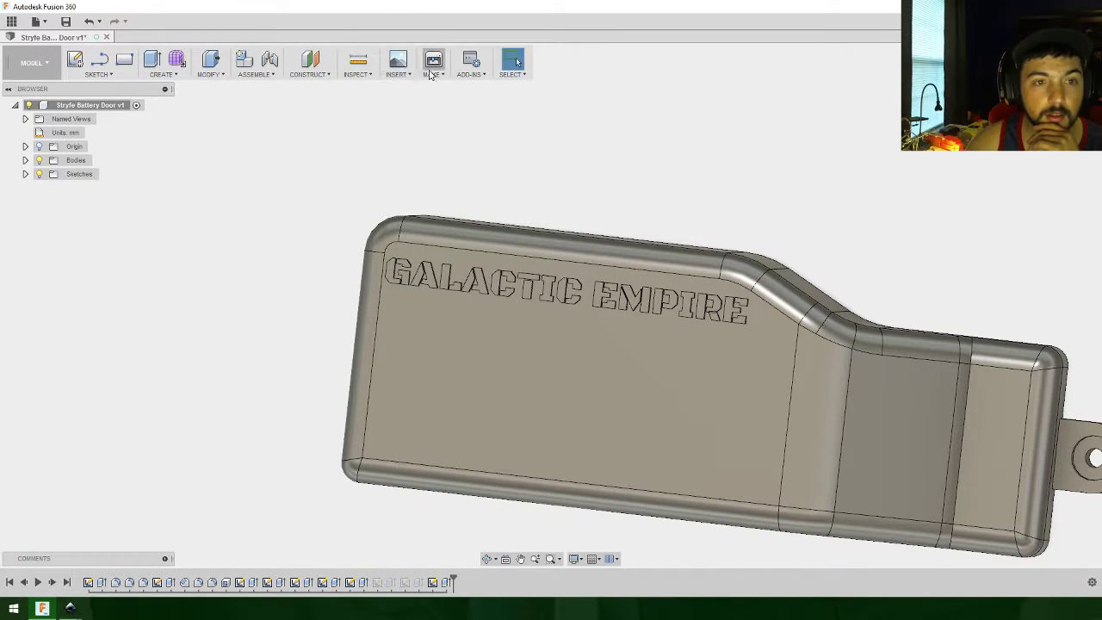
click(404, 75)
click(410, 129)
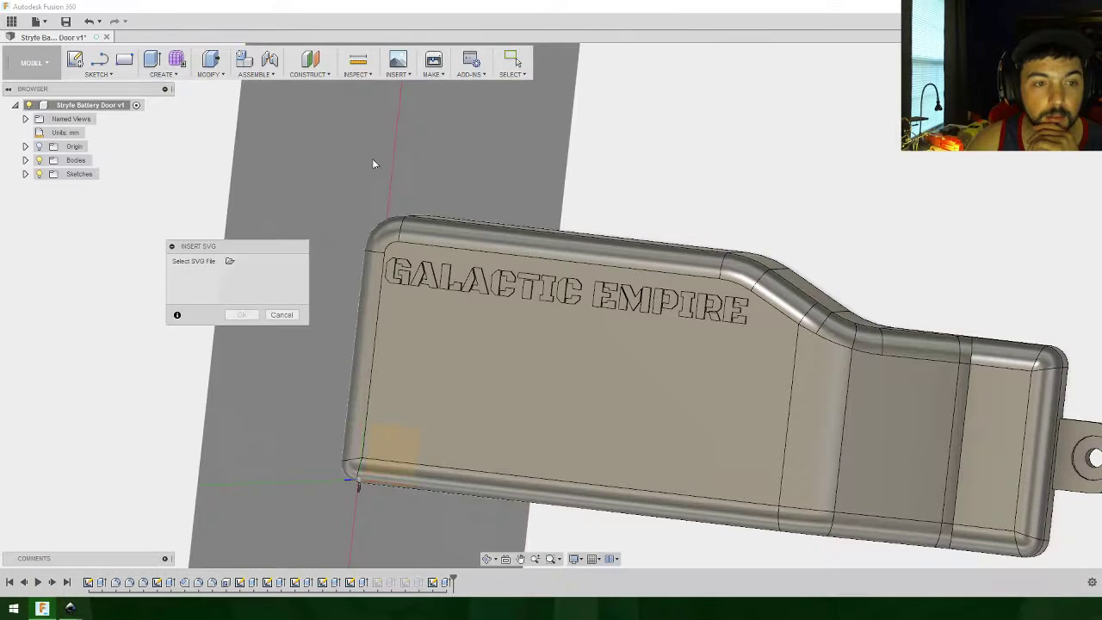
click(230, 261)
click(521, 102)
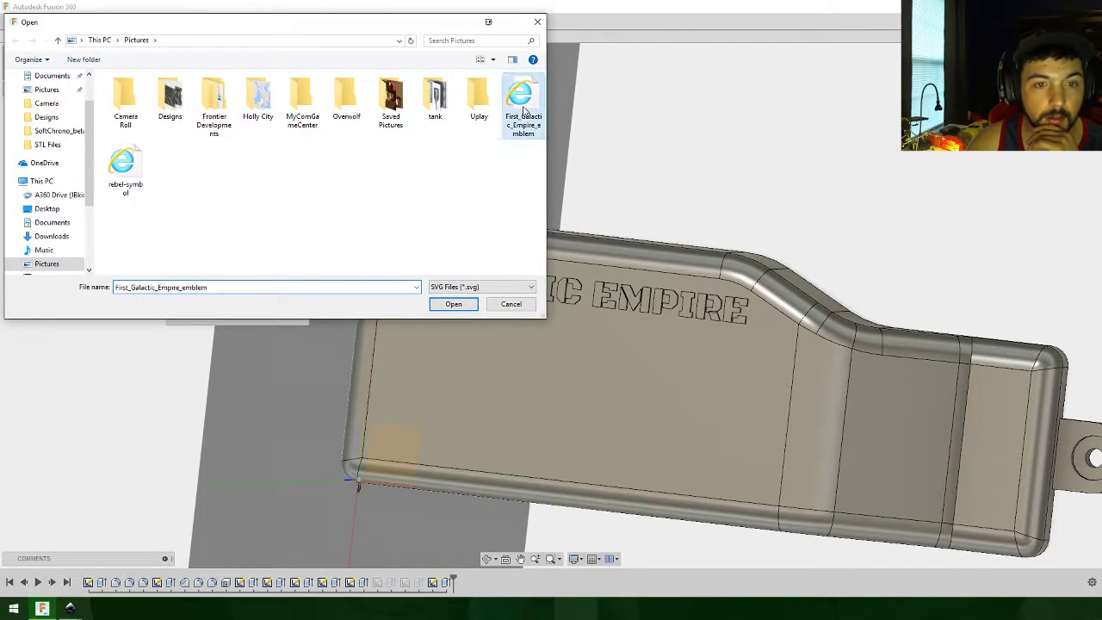
click(453, 303)
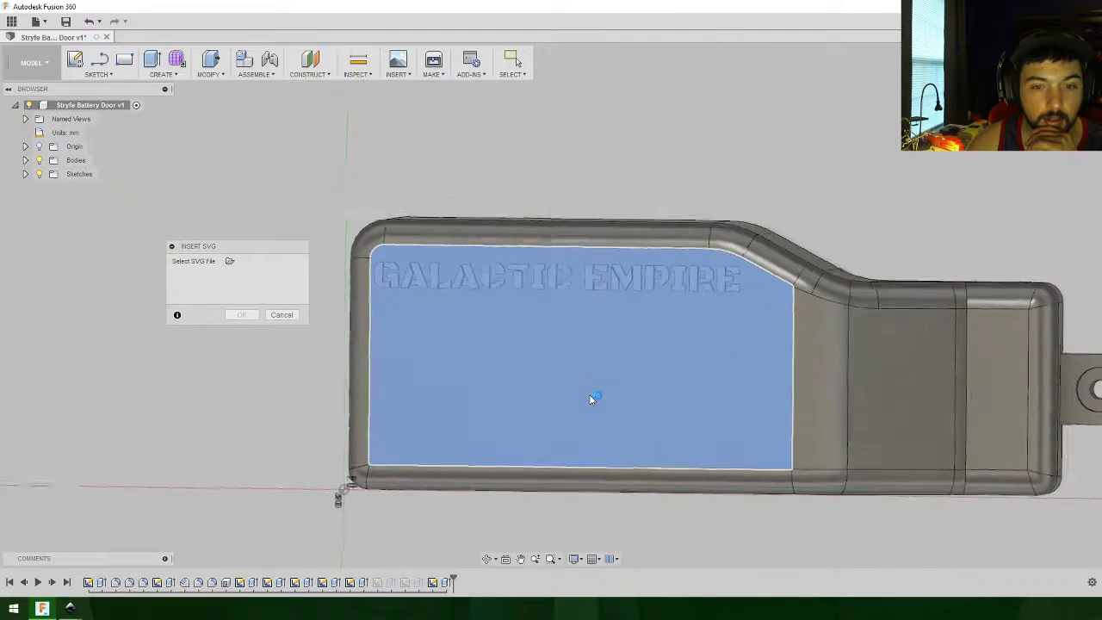
Step: Scale the inserted emblem down and place it on the flat face beneath the GALACTIC EMPIRE lettering, clear of the text
scroll(413, 297, down, 5)
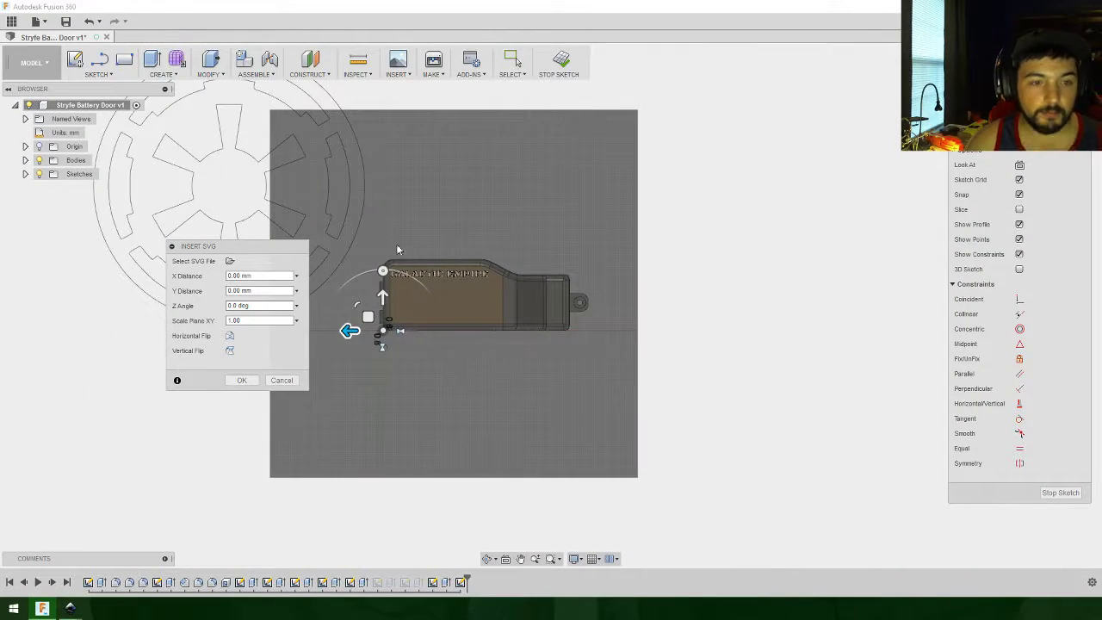
drag(360, 303, 428, 302)
scroll(428, 300, down, 3)
scroll(428, 299, up, 5)
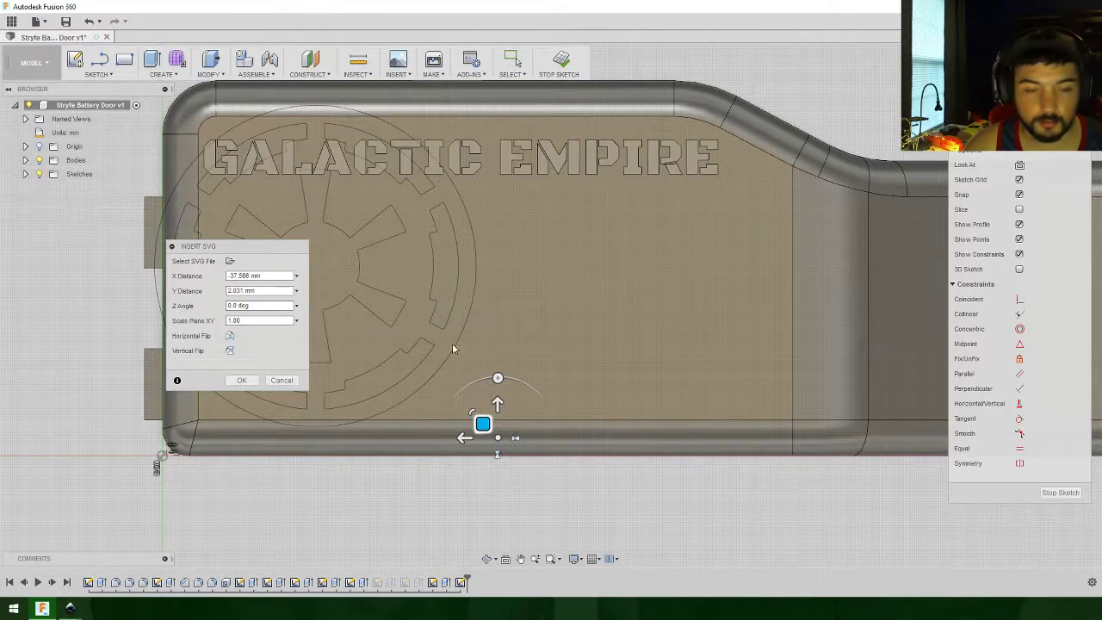
drag(476, 415, 541, 379)
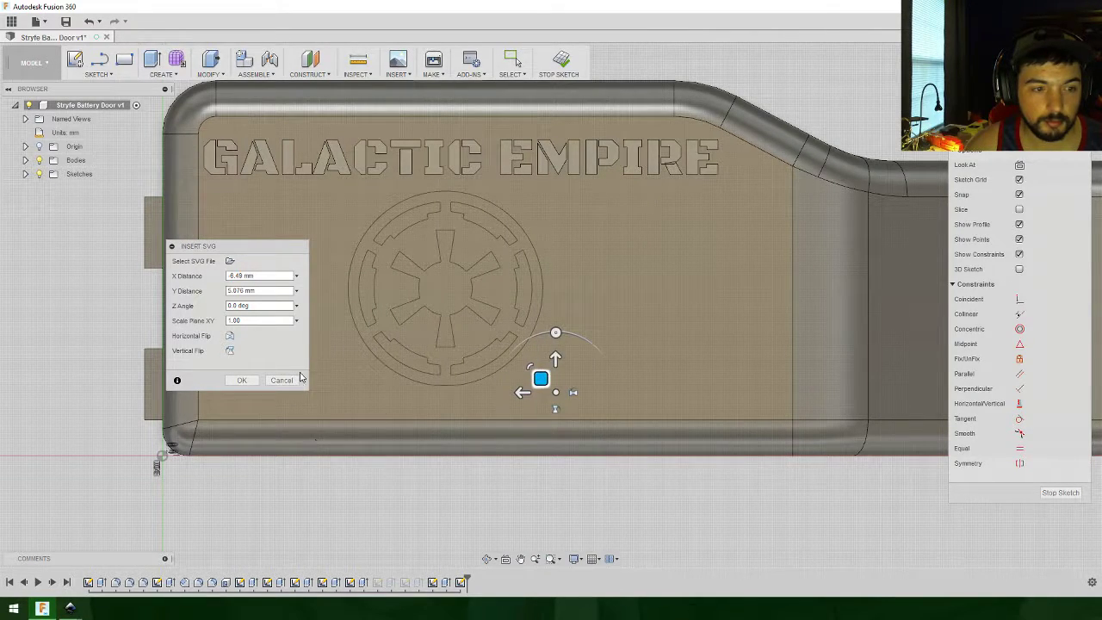
click(242, 379)
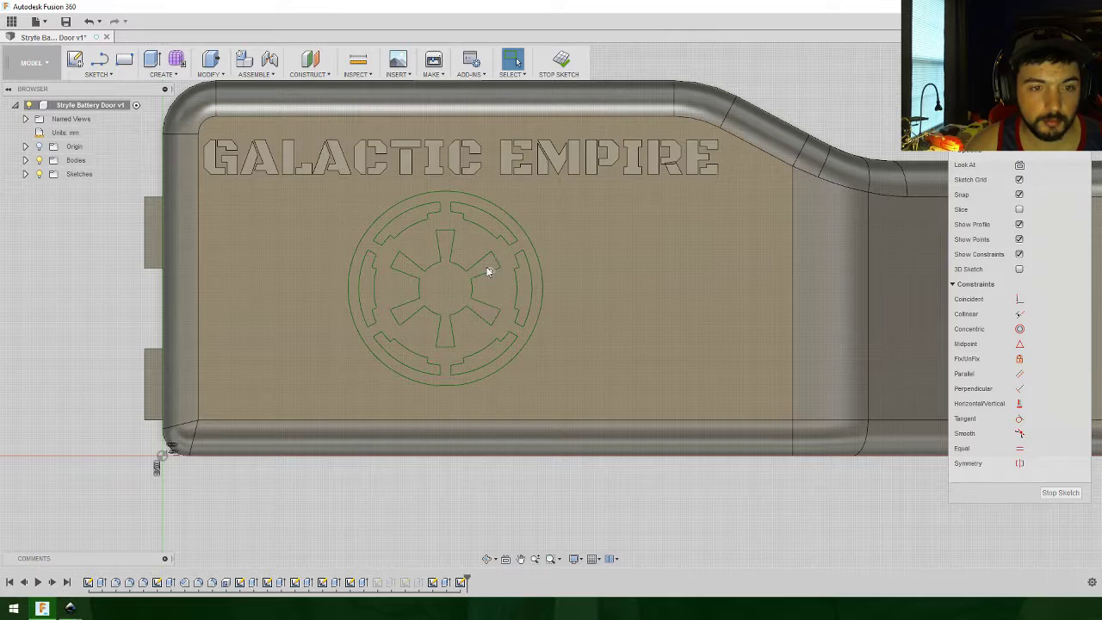
Step: Extrude the emblem's background disc 0.5 mm as a join, leaving the spoked hub and six ring segments out of the profile
click(152, 58)
click(482, 252)
key(BackSpace)
text(.5)
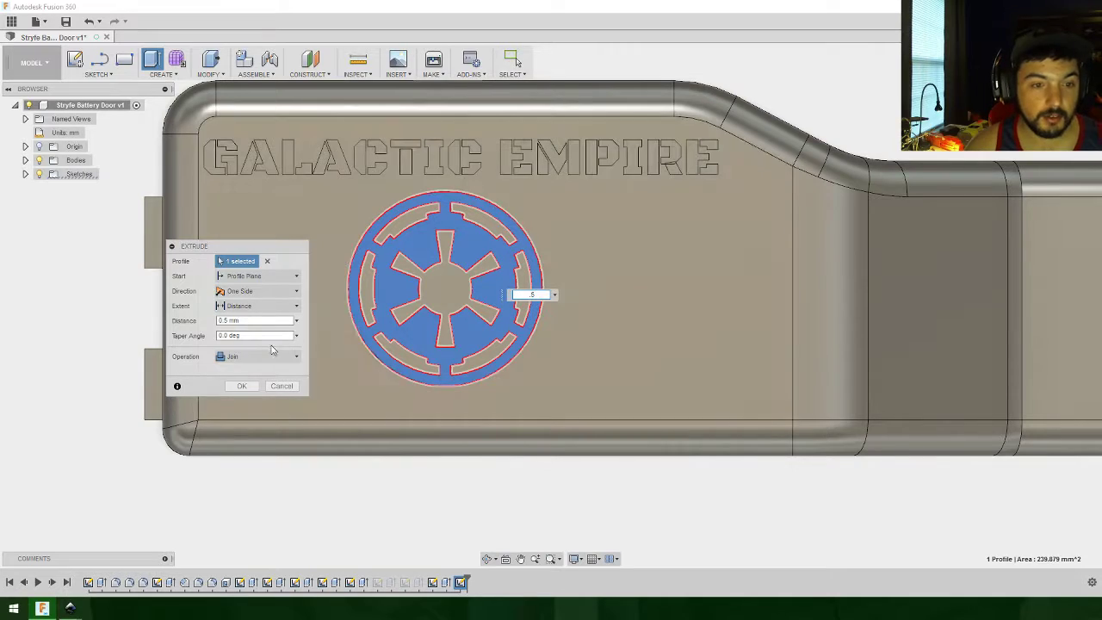
click(242, 386)
Step: Examine the battery door from all sides, including the raised emblem and lettering and the hollow interior
shift+middle_drag(522, 475, 672, 443)
scroll(522, 445, down, 3)
shift+middle_drag(523, 445, 500, 476)
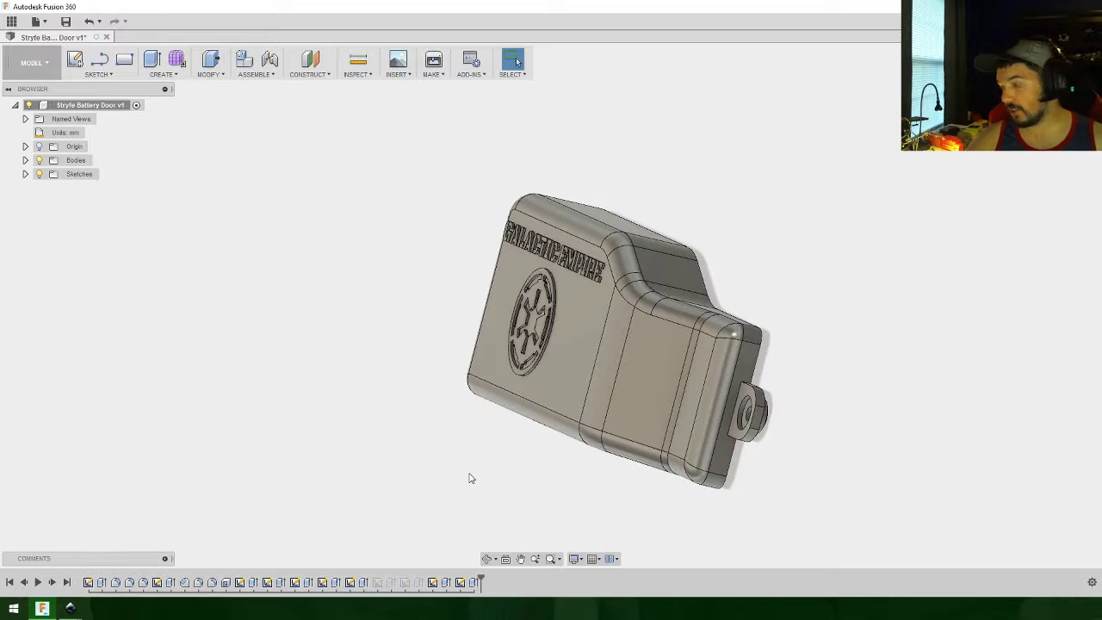
scroll(786, 386, down, 2)
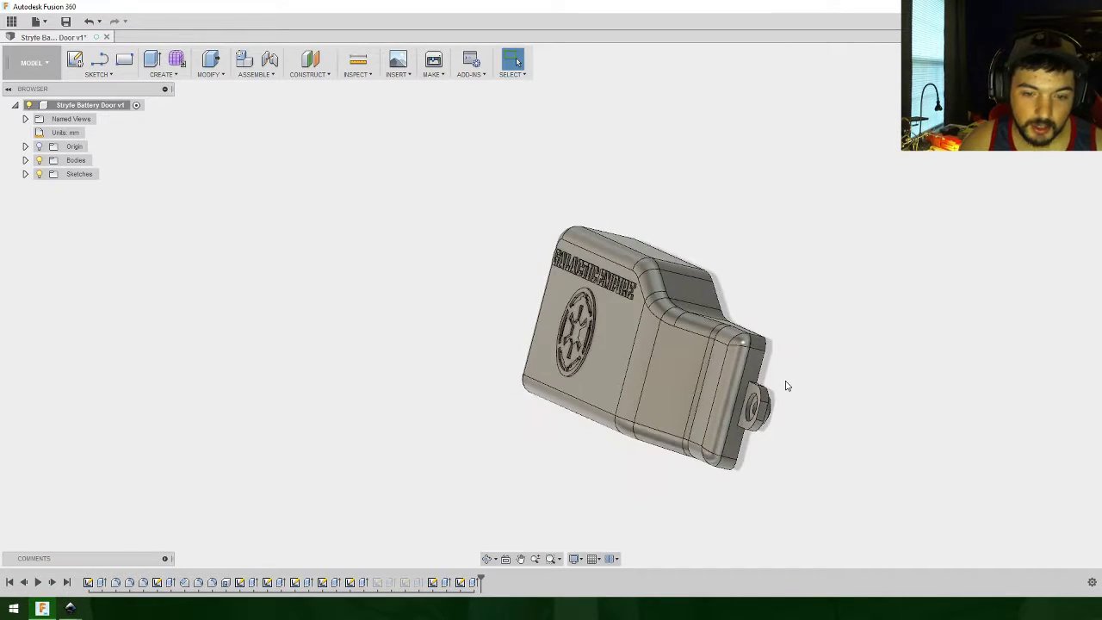
scroll(786, 386, up, 4)
shift+middle_drag(787, 386, 775, 310)
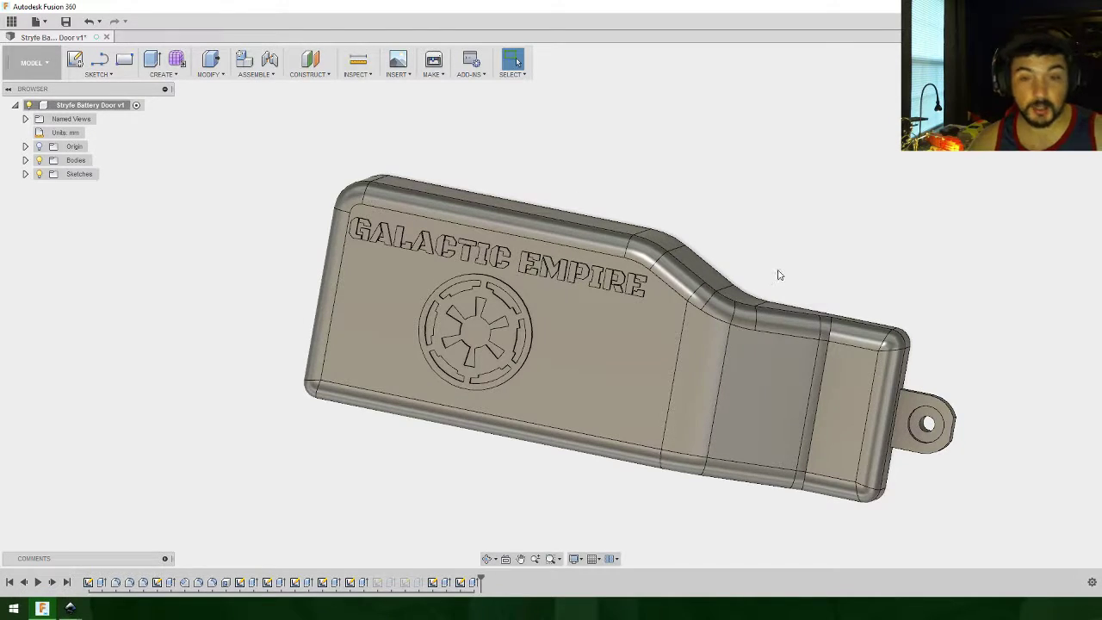
shift+middle_drag(802, 275, 755, 272)
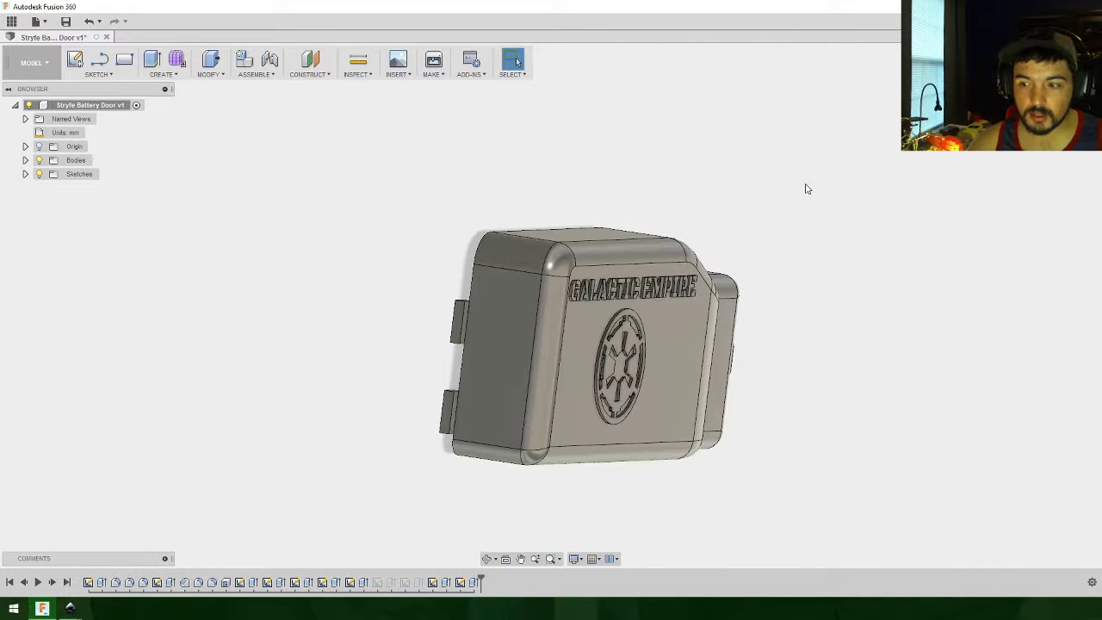
shift+middle_drag(832, 239, 782, 236)
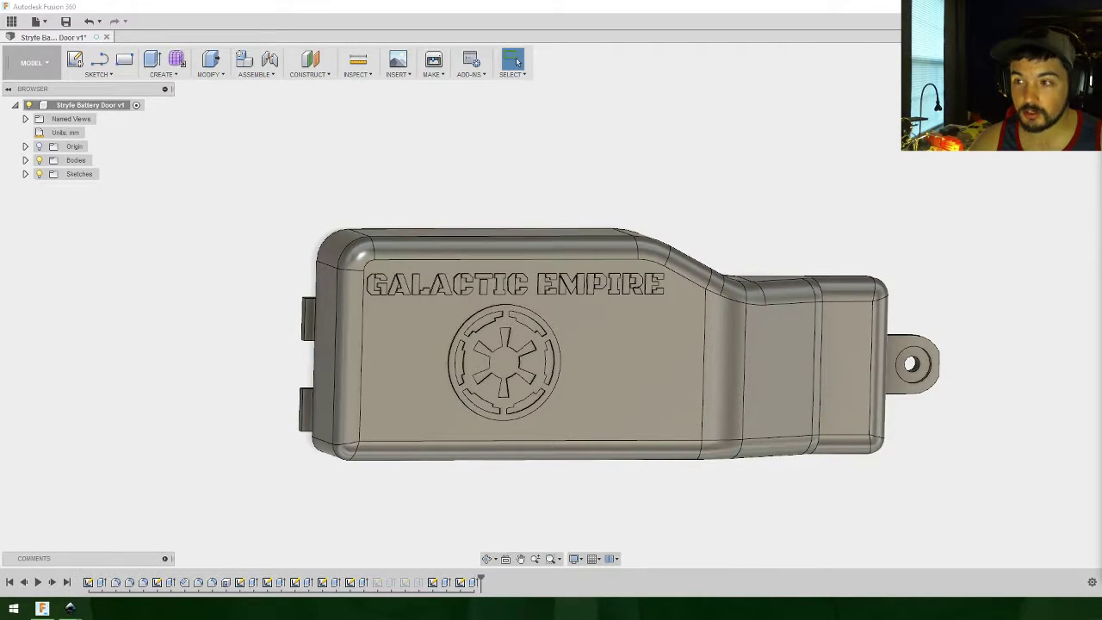
middle_drag(782, 241, 762, 257)
scroll(752, 265, up, 3)
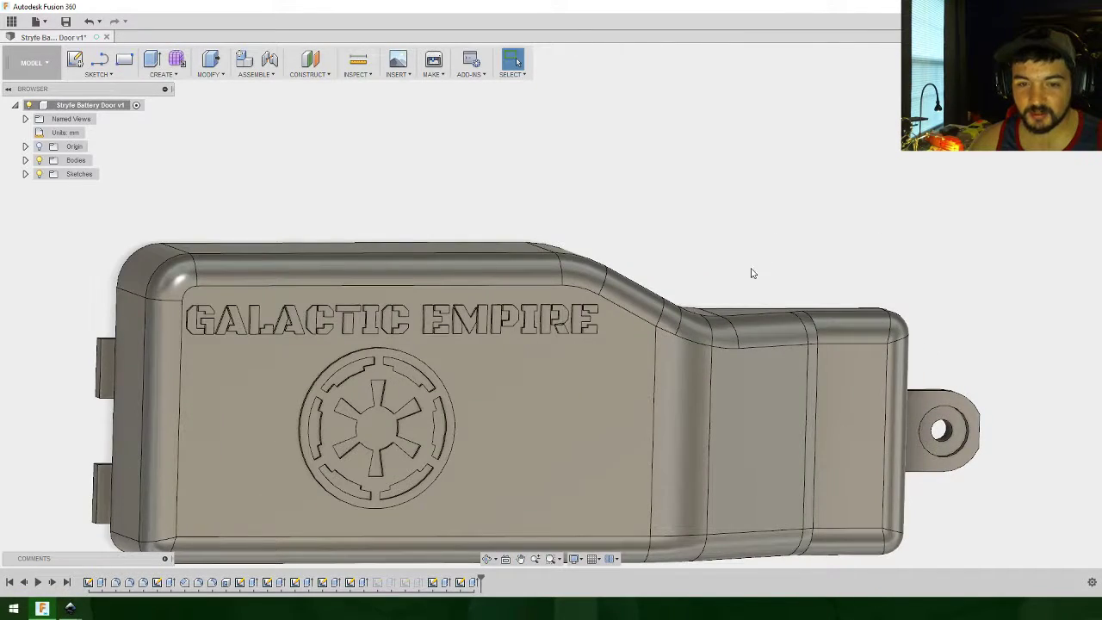
scroll(740, 237, down, 2)
shift+middle_drag(698, 217, 732, 218)
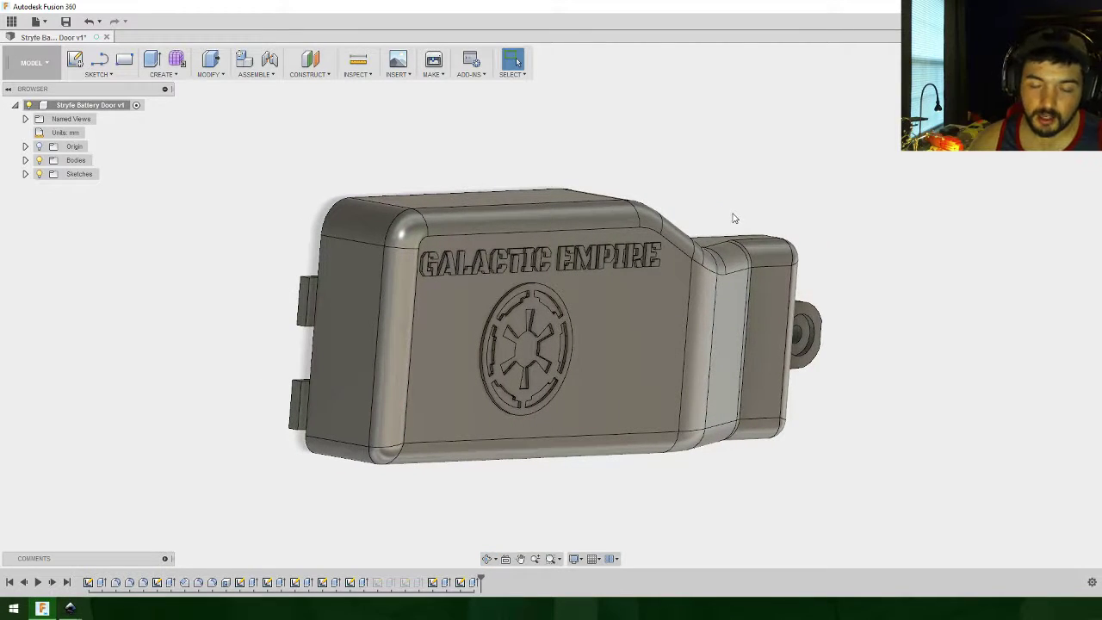
shift+middle_drag(918, 270, 880, 282)
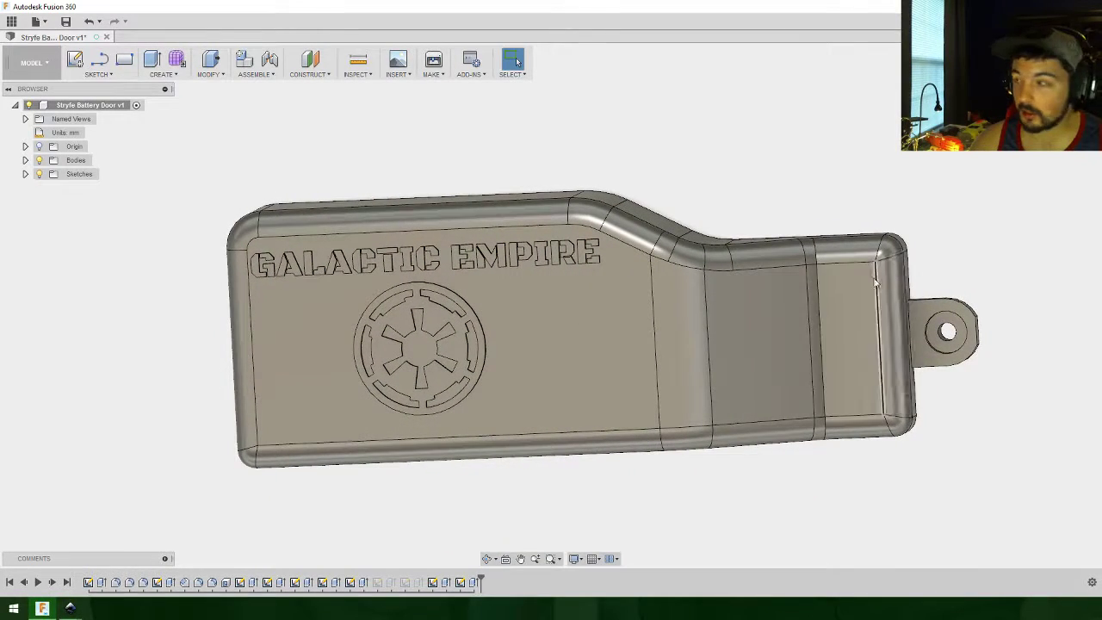
shift+middle_drag(1004, 251, 841, 256)
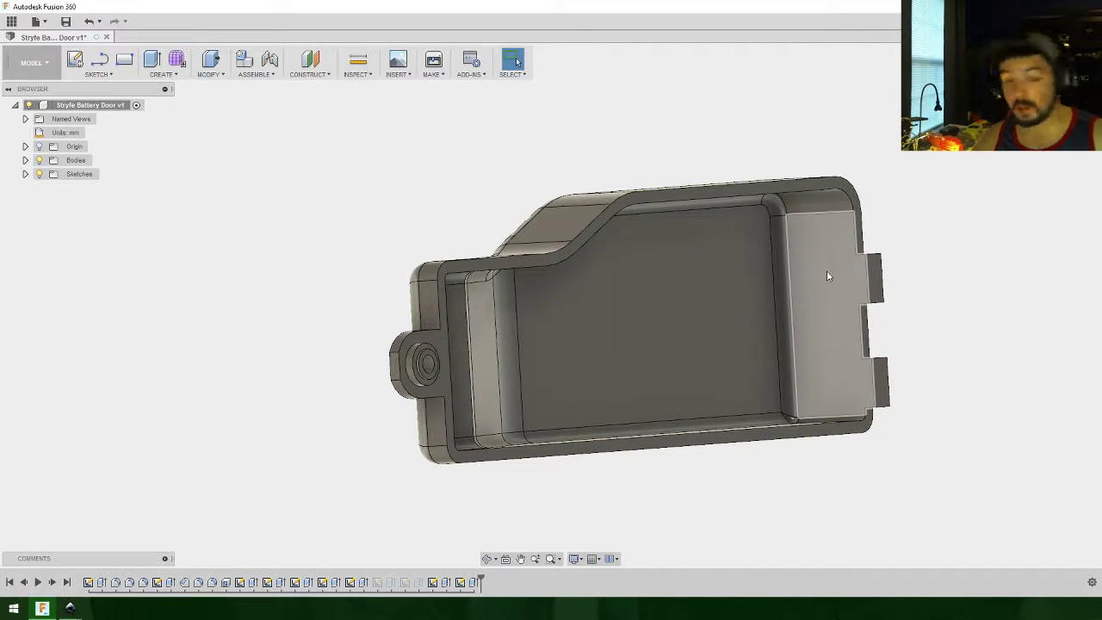
shift+middle_drag(439, 230, 569, 229)
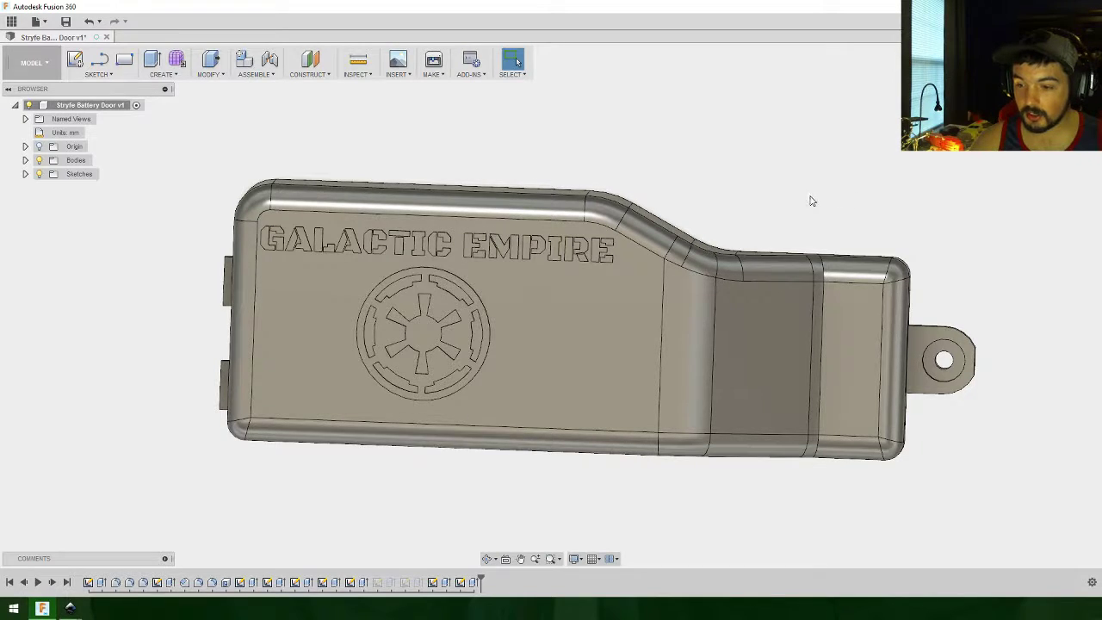
shift+middle_drag(855, 209, 669, 197)
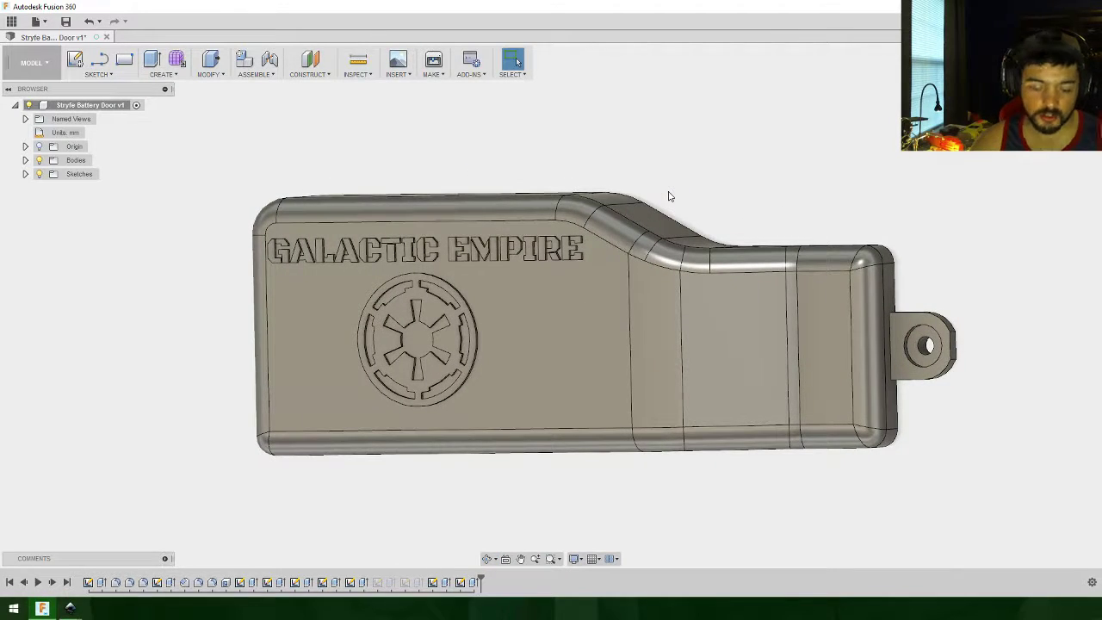
shift+middle_drag(800, 197, 664, 220)
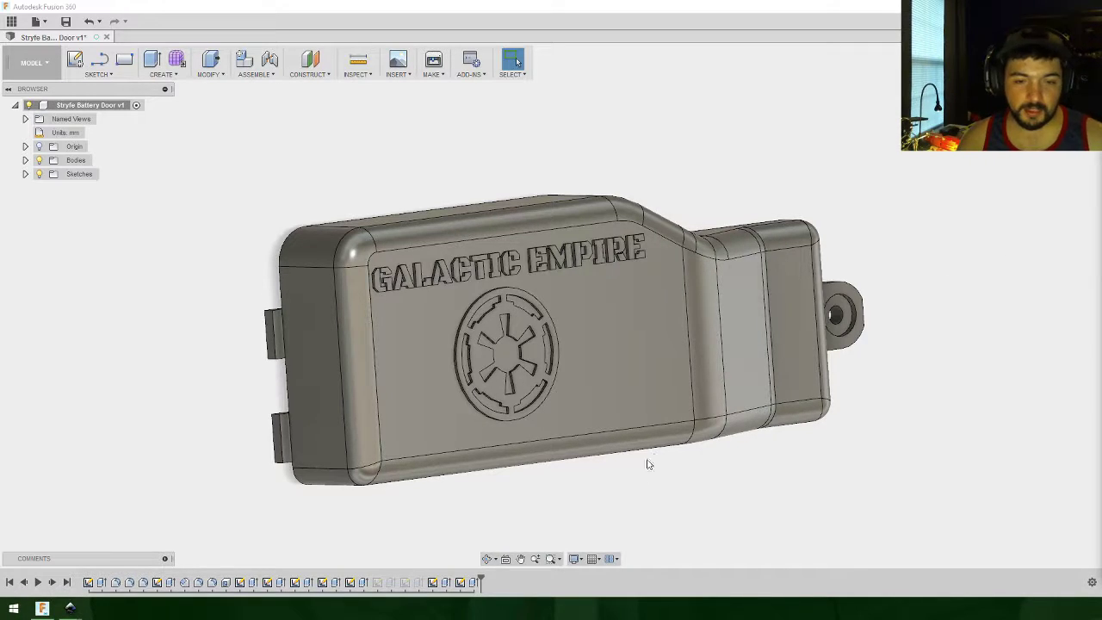
shift+middle_drag(541, 487, 506, 482)
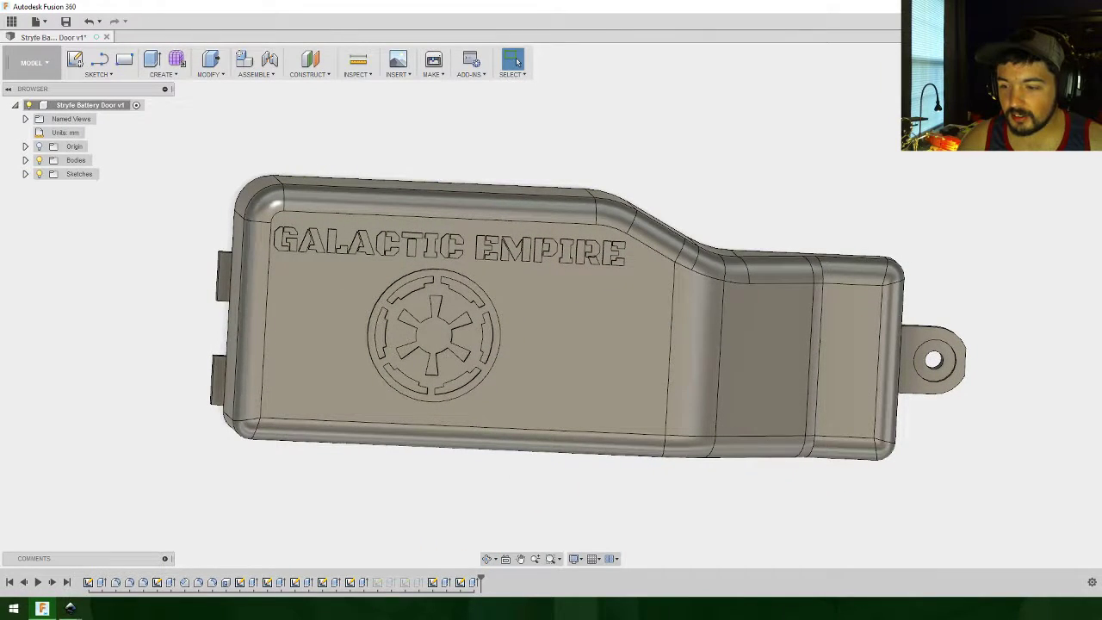
shift+middle_drag(988, 461, 837, 462)
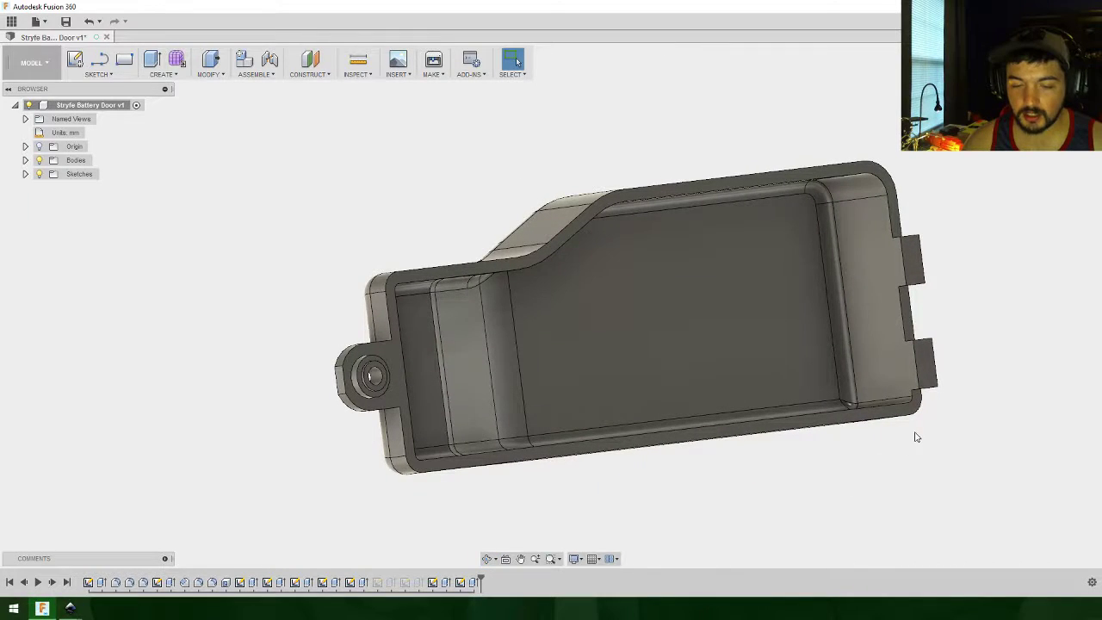
shift+middle_drag(954, 411, 982, 170)
click(983, 168)
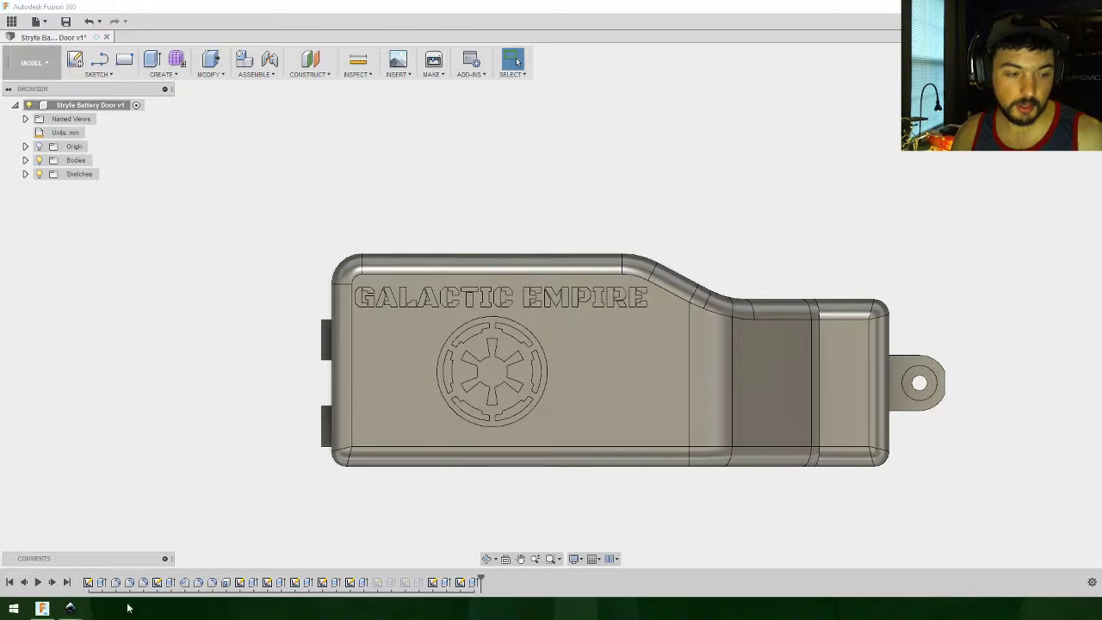
Step: Switch to rebel-symbol.svg in Inkscape and examine the rebel symbol's outline up close
mouse_move(71, 608)
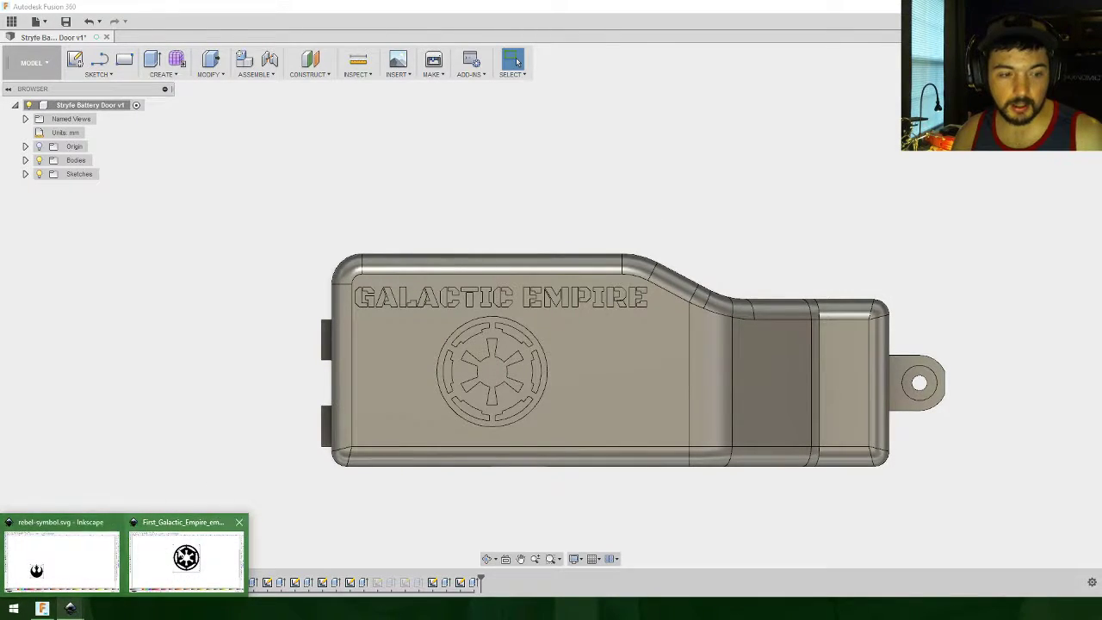
click(60, 558)
middle_drag(440, 377, 731, 376)
shift+scroll(723, 367, down, 5)
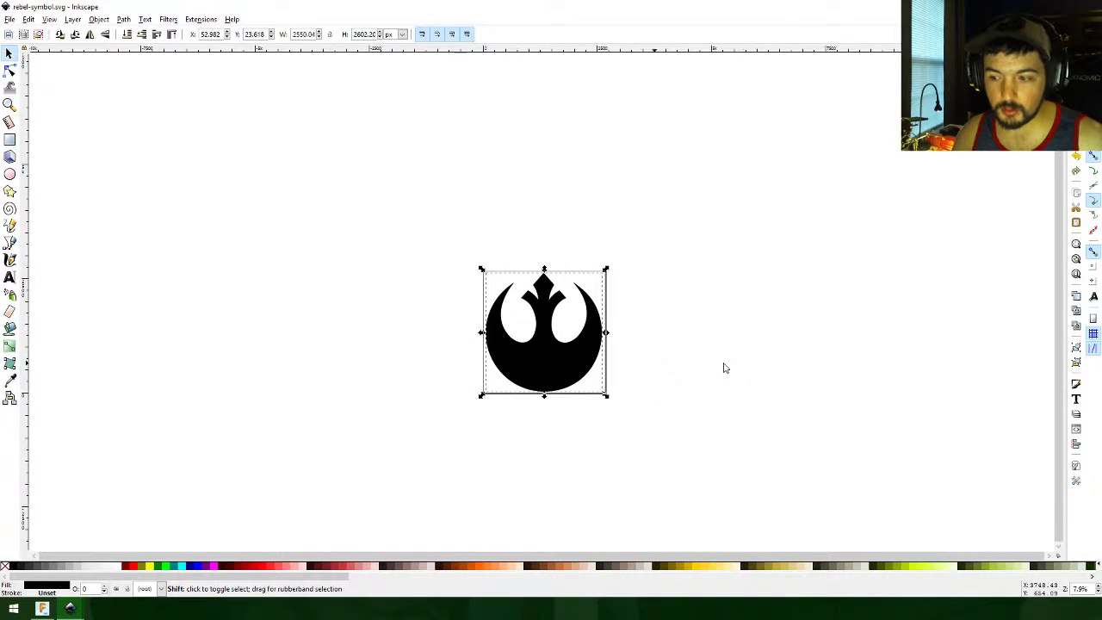
ctrl+scroll(582, 350, up, 3)
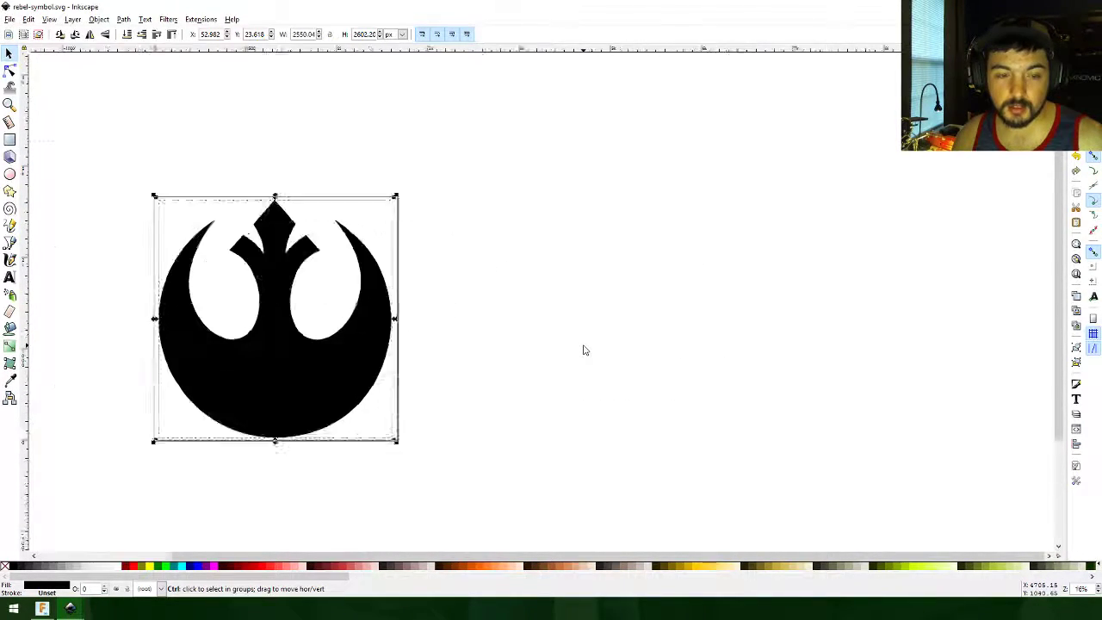
middle_drag(560, 344, 790, 341)
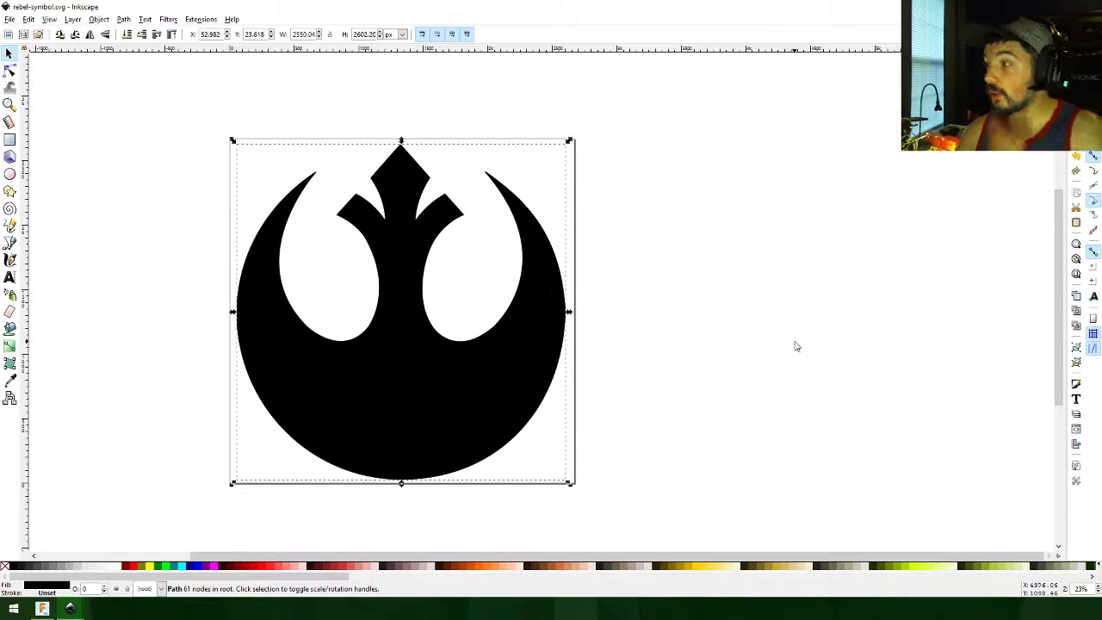